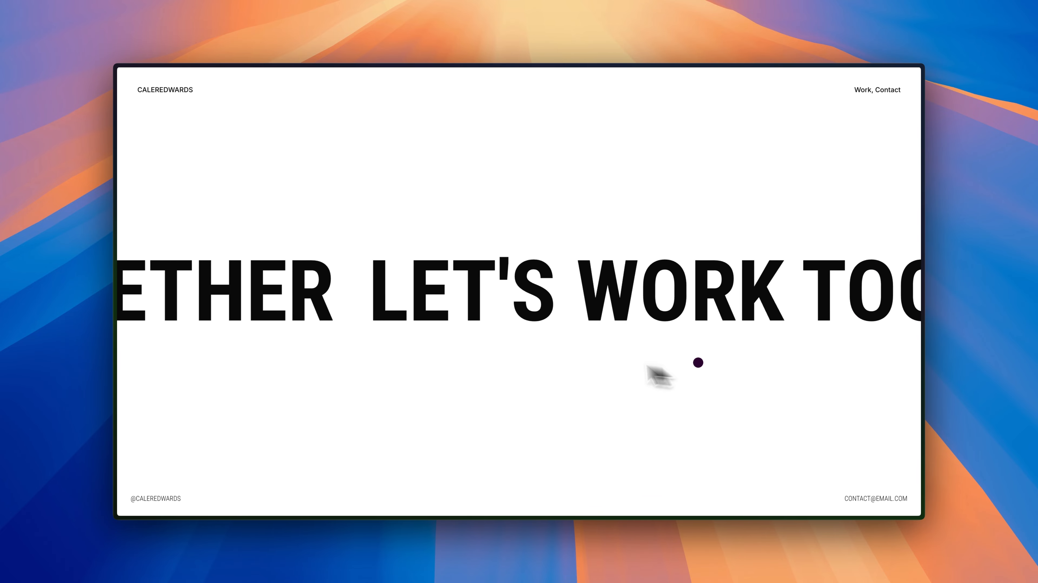
Open the contact page from the "Let's work together" banner and go on to the work page through Explore Designs
{"action": "left_click", "coordinate": [454, 297]}
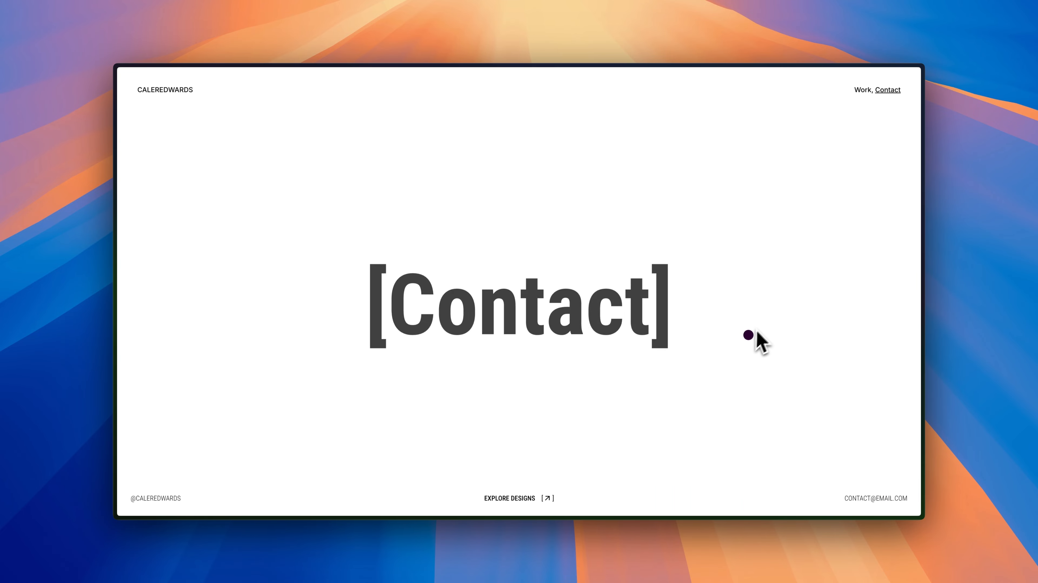
{"action": "left_click", "coordinate": [512, 499]}
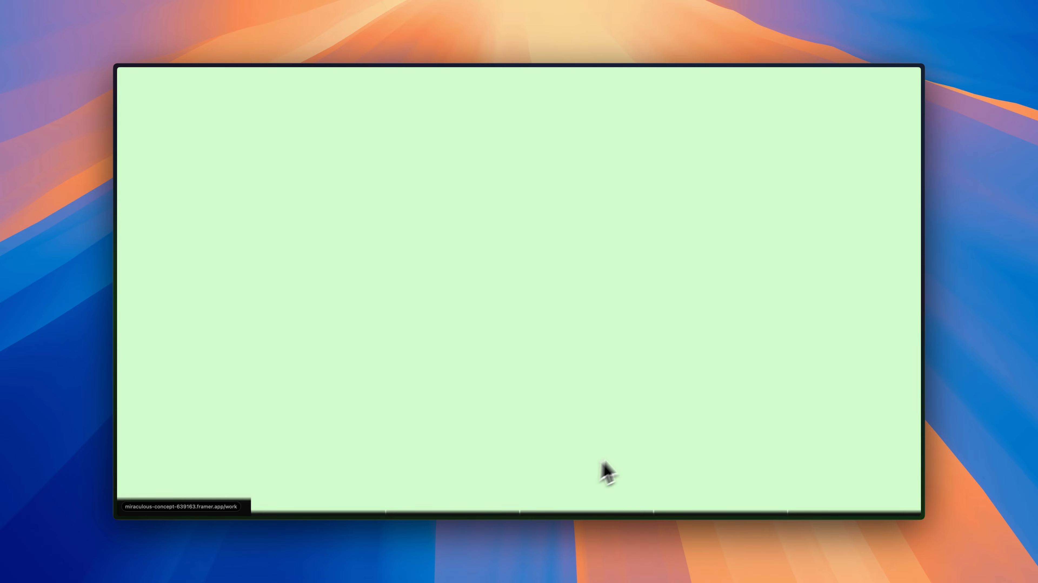
{"action": "scroll", "coordinate": [817, 395], "scroll_direction": "down", "scroll_amount": 10}
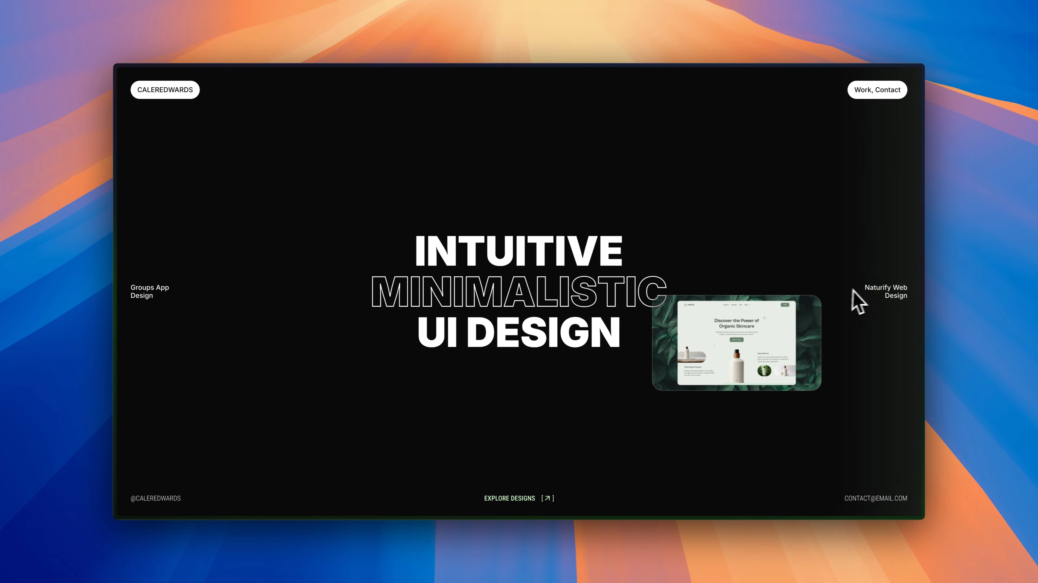
Open the Naturify Web Design project and look through its web and mobile mockups
{"action": "left_click", "coordinate": [881, 294]}
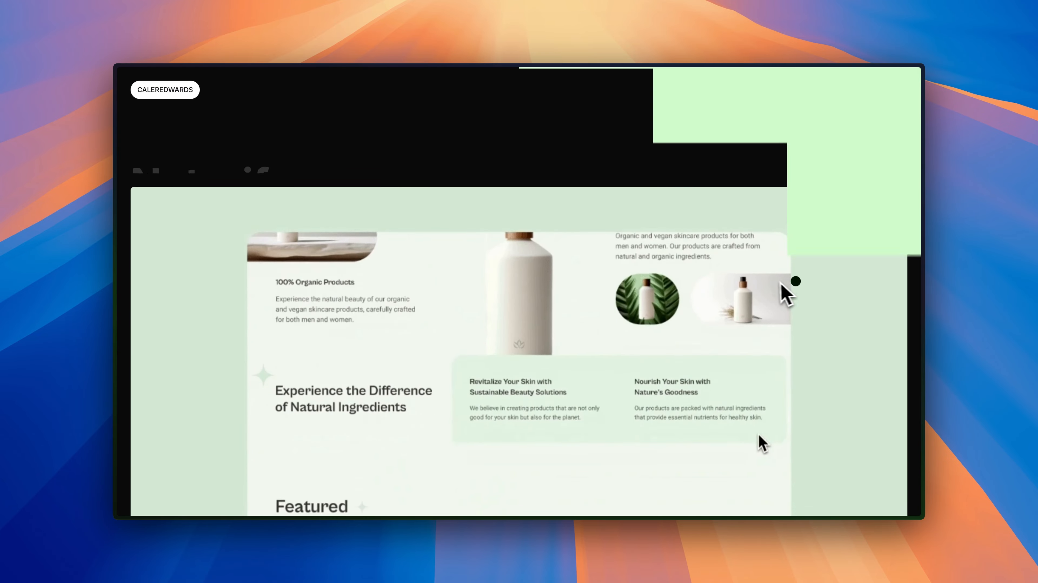
{"action": "scroll", "coordinate": [637, 290], "scroll_direction": "down", "scroll_amount": 10}
{"action": "scroll", "coordinate": [630, 290], "scroll_direction": "down", "scroll_amount": 10}
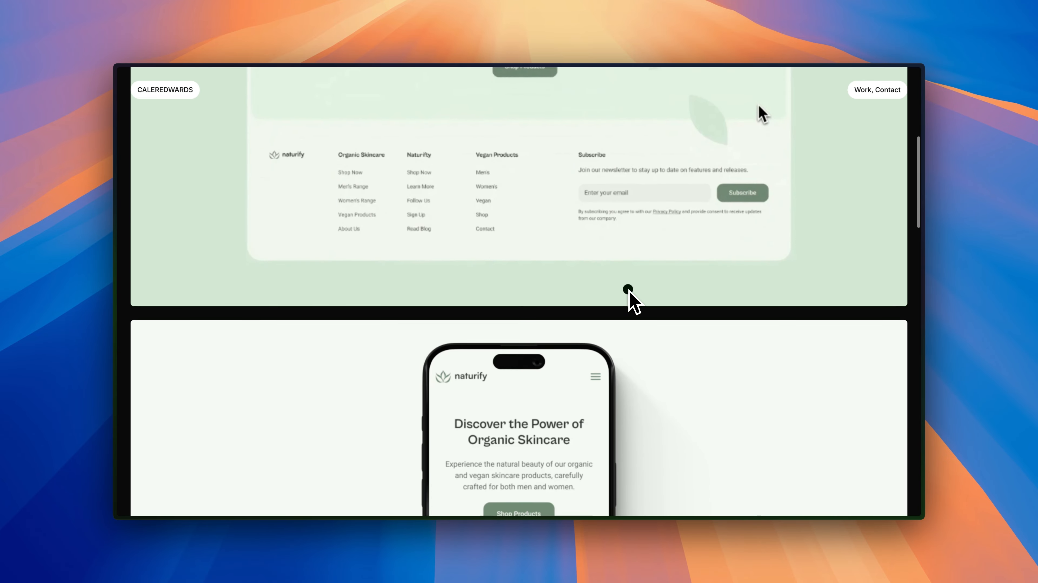
{"action": "scroll", "coordinate": [631, 291], "scroll_direction": "down", "scroll_amount": 5}
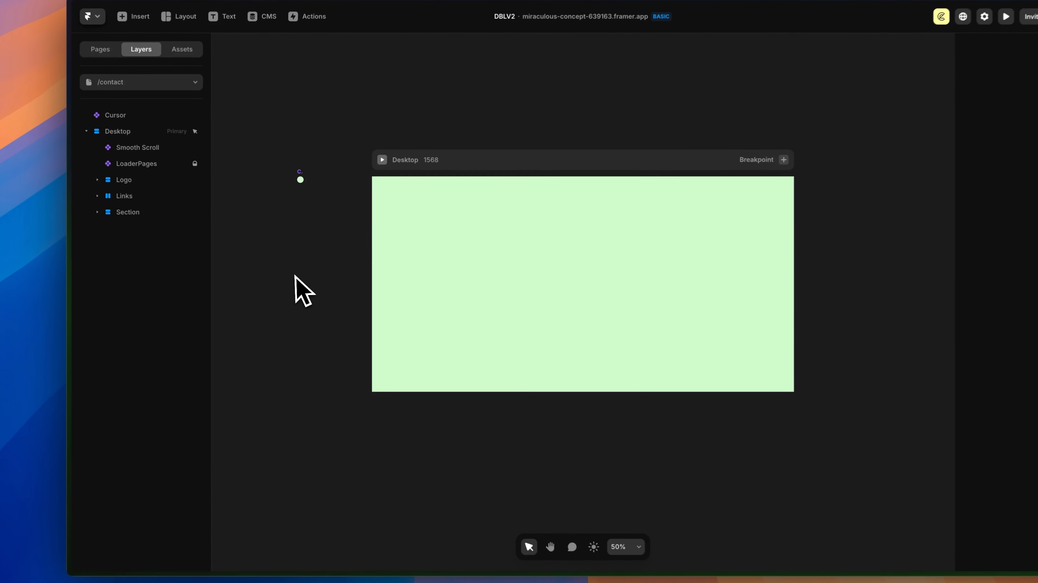
Hide the LoaderPages layer on the contact page in Framer
{"action": "right_click", "coordinate": [136, 163]}
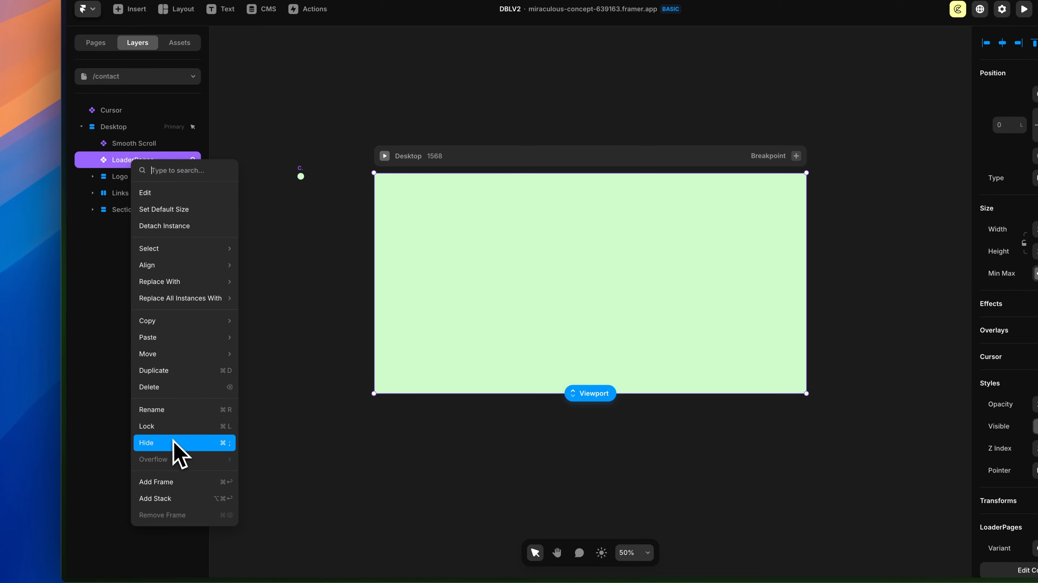
{"action": "left_click", "coordinate": [173, 443]}
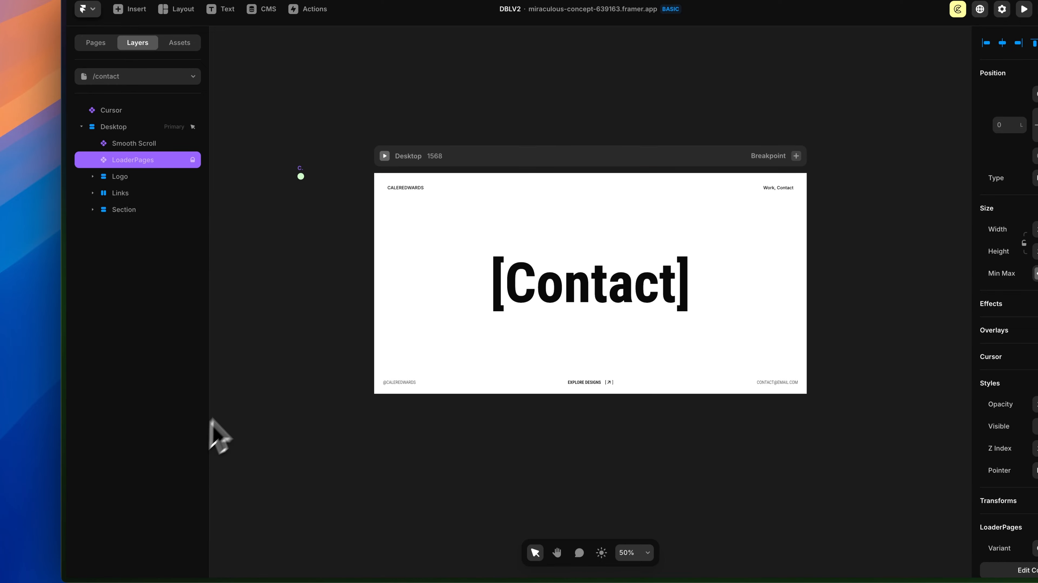
Inspect the transition of the Cursor component's dot variant and the enter settings of the [Contact] text's appear effect
{"action": "double_click", "coordinate": [302, 182]}
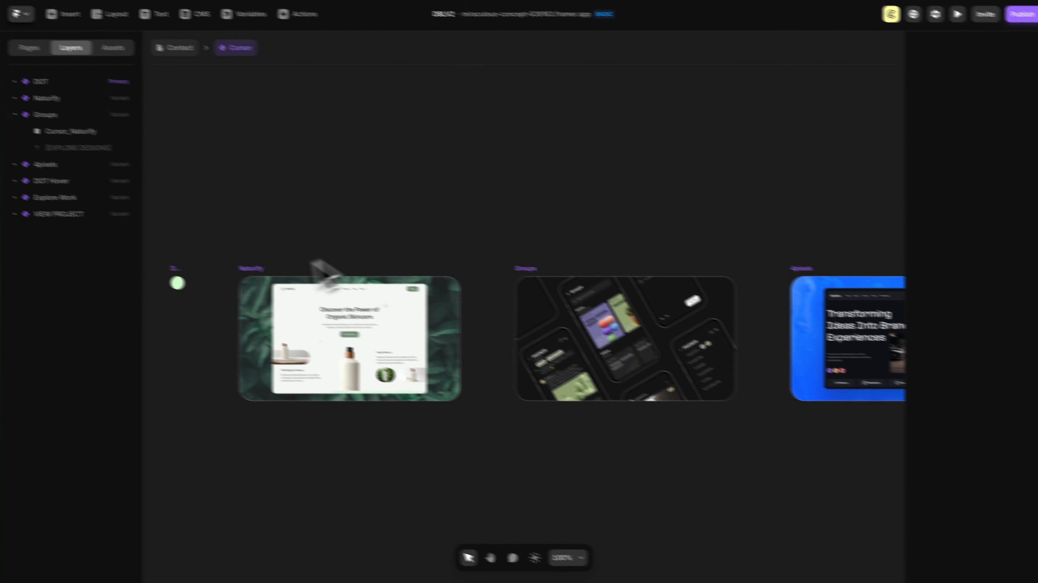
{"action": "left_click", "coordinate": [105, 269]}
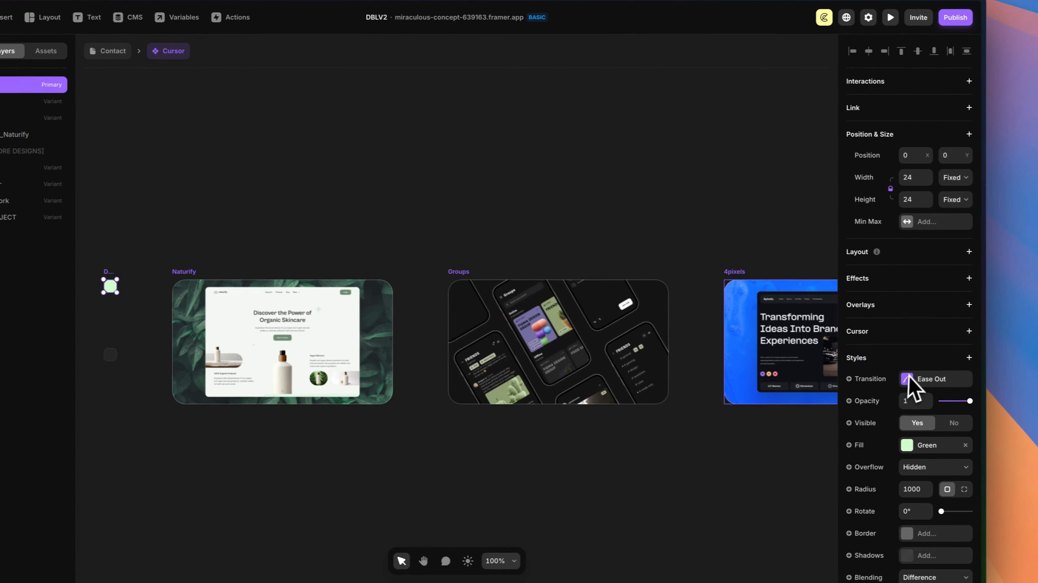
{"action": "left_click", "coordinate": [908, 378]}
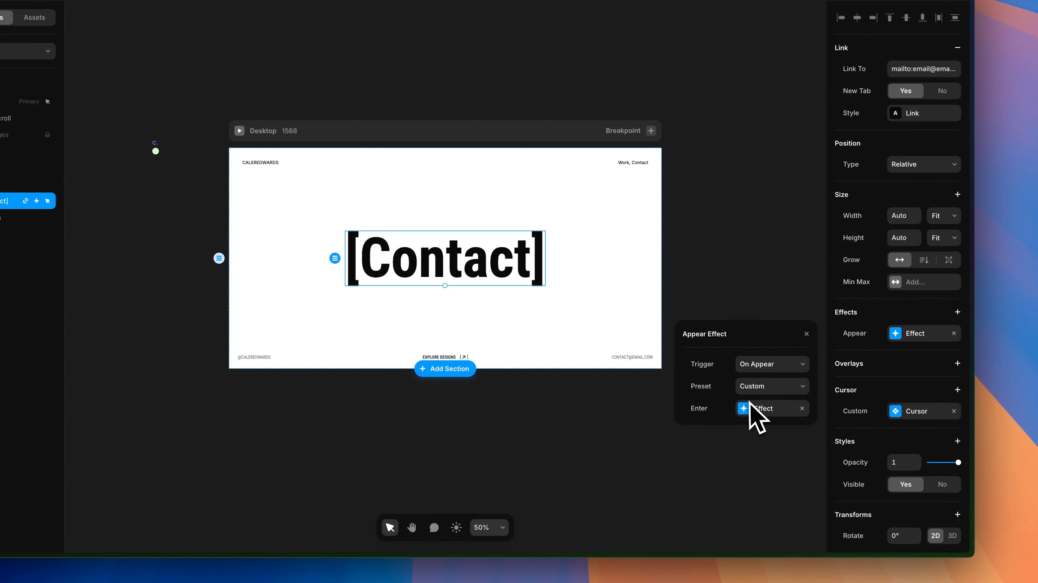
{"action": "left_click", "coordinate": [752, 408]}
{"action": "left_click", "coordinate": [746, 273]}
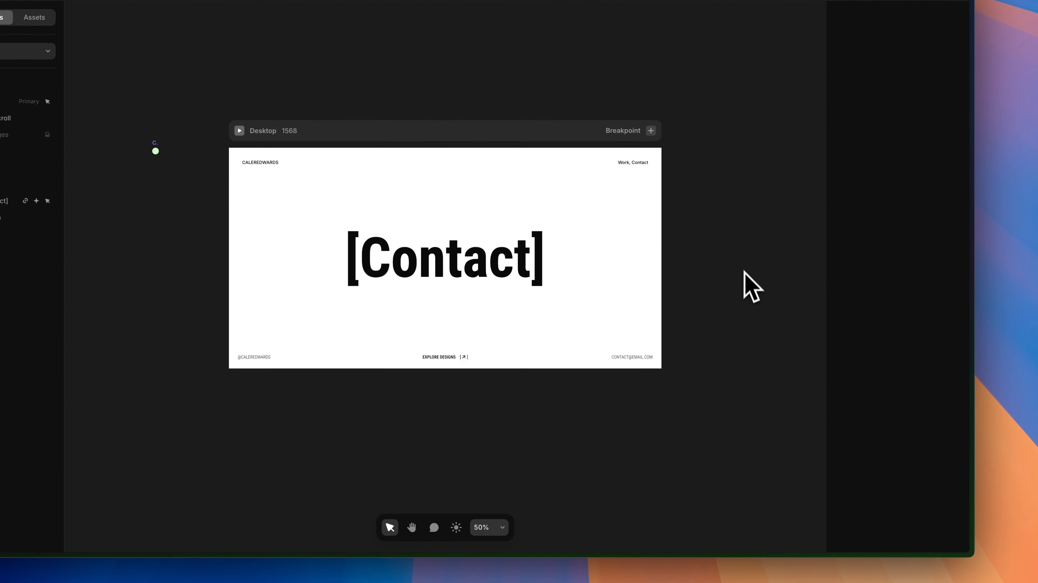
Show the LoaderPages layer again and preview the contact page with its loading animation
{"action": "right_click", "coordinate": [4, 135]}
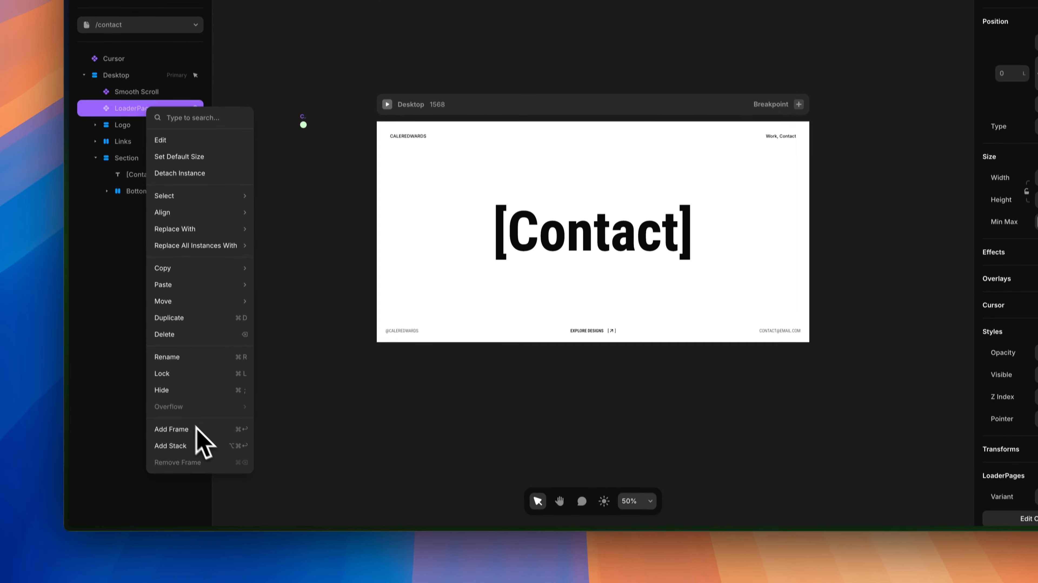
{"action": "left_click", "coordinate": [172, 426]}
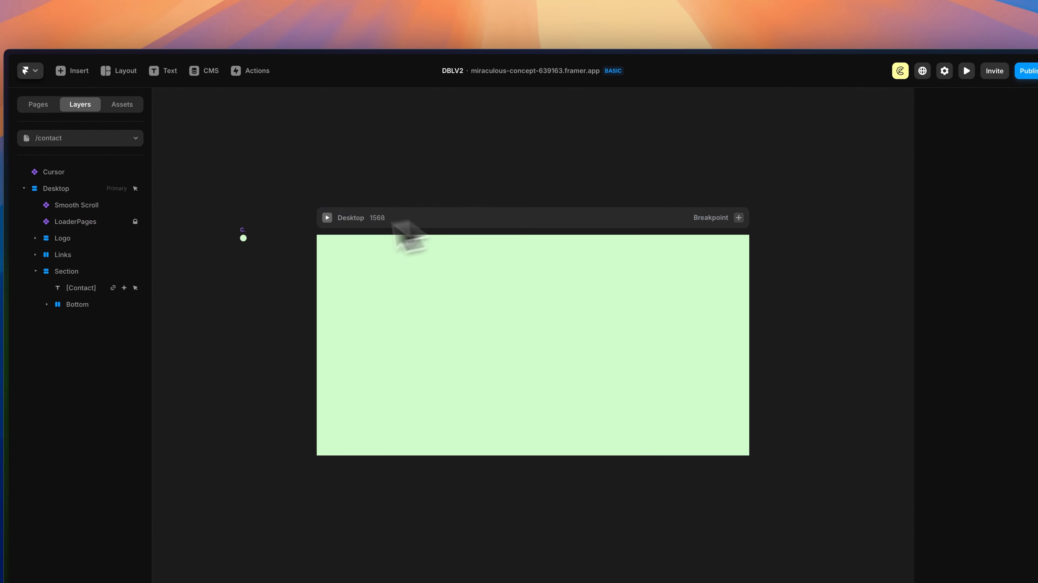
{"action": "left_click", "coordinate": [336, 197]}
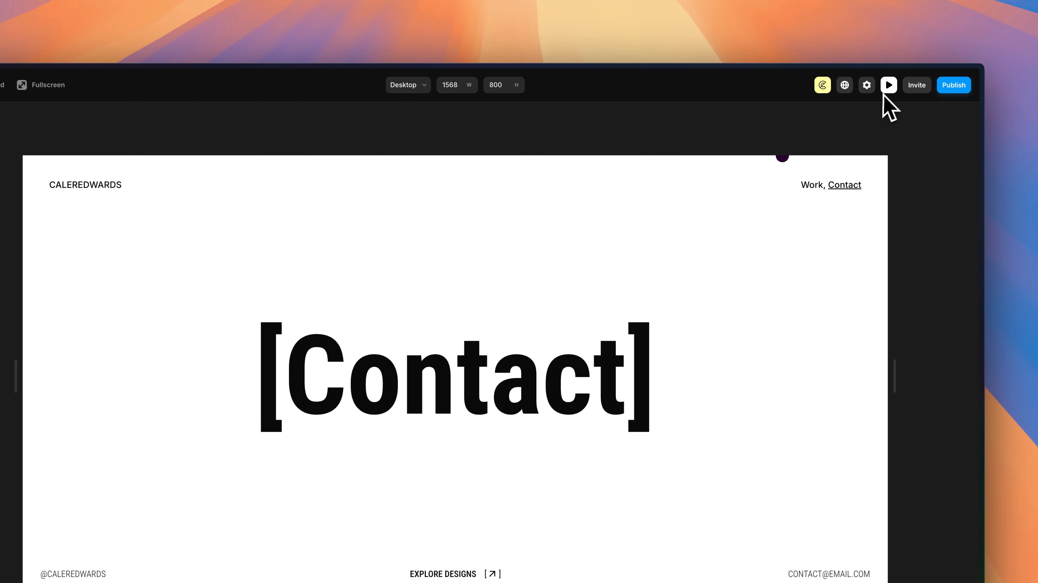
{"action": "left_click", "coordinate": [892, 85]}
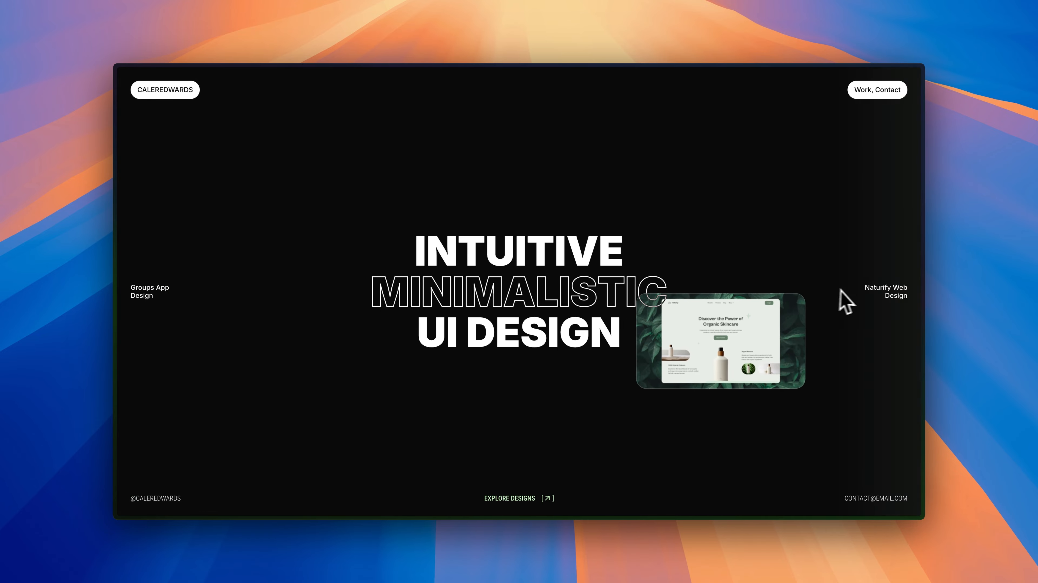
Open the Naturify Web Design project on the live site and look through it down to the next-project section
{"action": "left_click", "coordinate": [881, 292]}
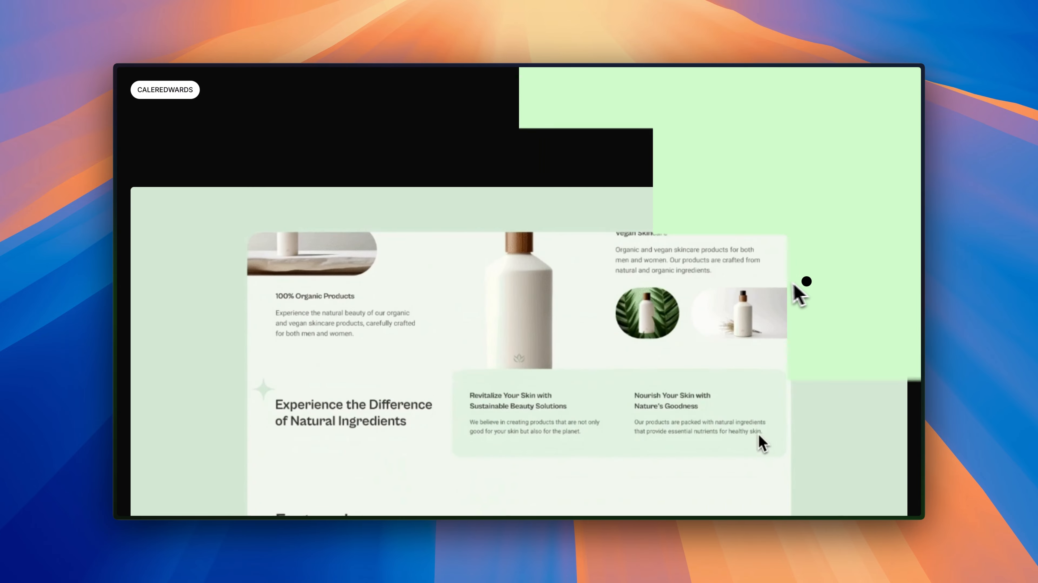
{"action": "scroll", "coordinate": [635, 301], "scroll_direction": "down", "scroll_amount": 10}
{"action": "scroll", "coordinate": [630, 291], "scroll_direction": "down", "scroll_amount": 10}
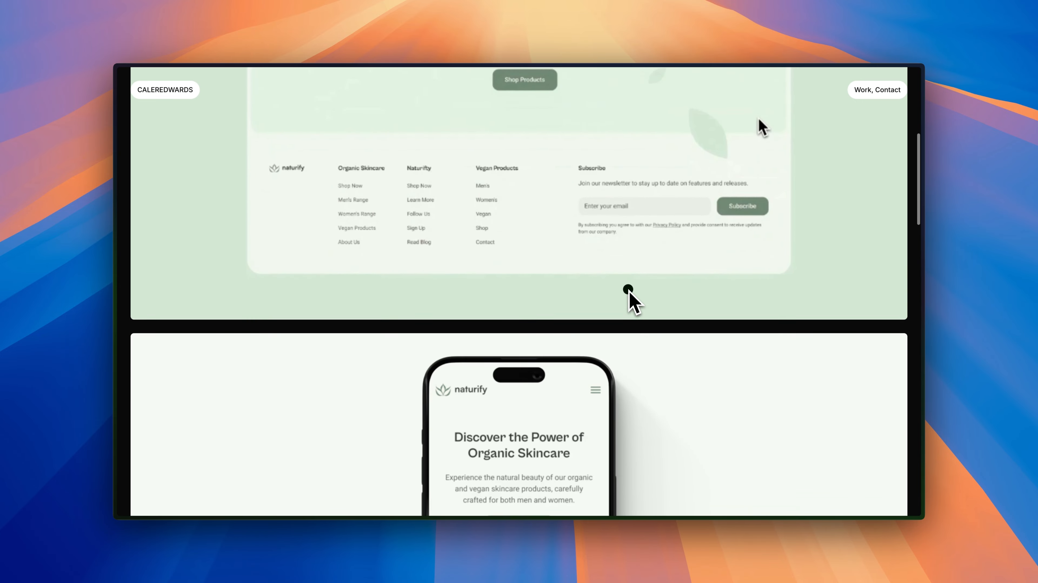
{"action": "scroll", "coordinate": [630, 291], "scroll_direction": "down", "scroll_amount": 10}
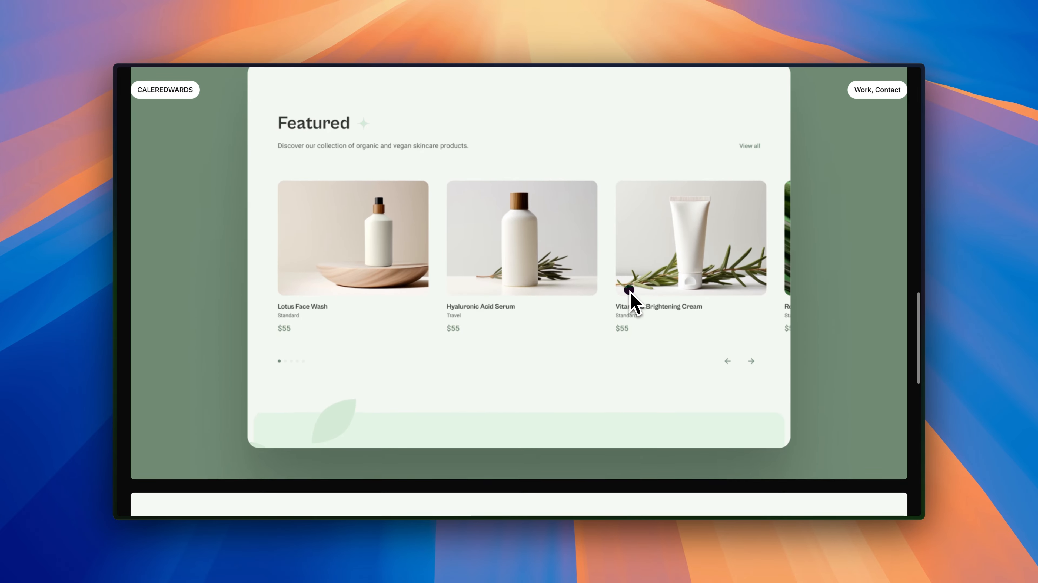
{"action": "scroll", "coordinate": [630, 292], "scroll_direction": "down", "scroll_amount": 5}
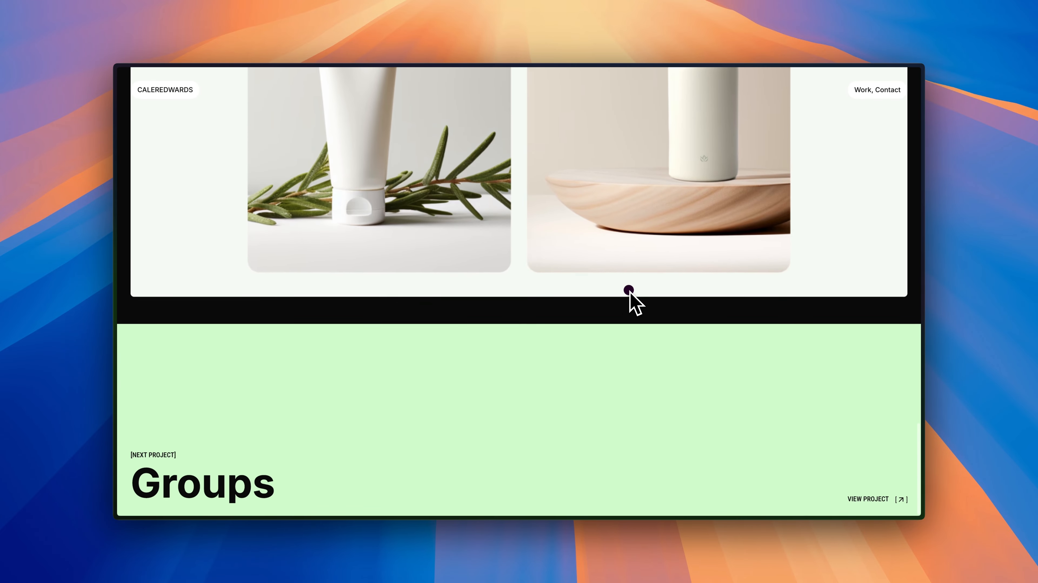
Open the next project, Groups, and look through the home page's text about Figma designs and Framer websites
{"action": "left_click", "coordinate": [857, 498]}
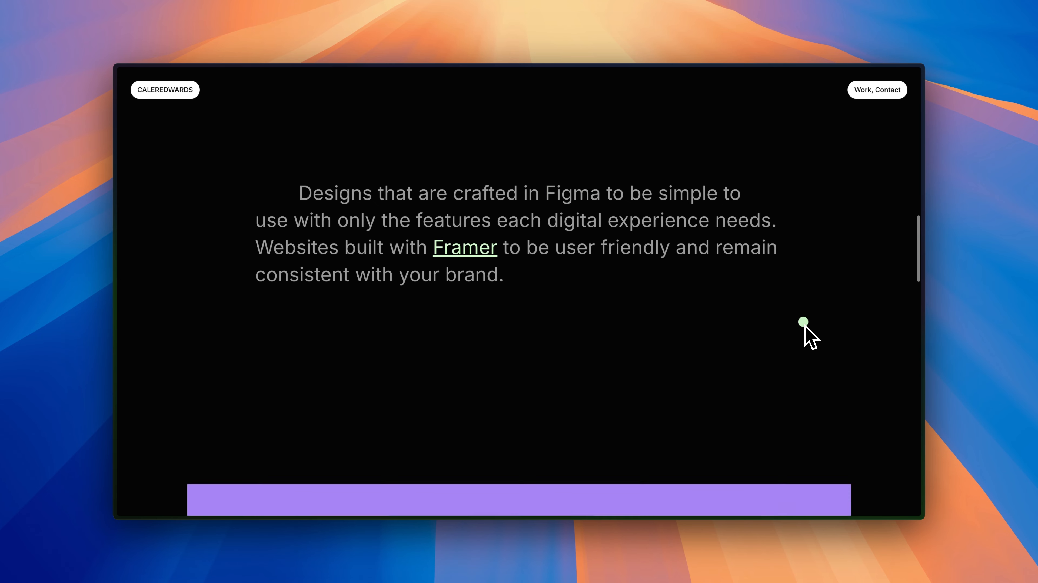
{"action": "scroll", "coordinate": [802, 329], "scroll_direction": "down", "scroll_amount": 5}
{"action": "scroll", "coordinate": [806, 325], "scroll_direction": "down", "scroll_amount": 10}
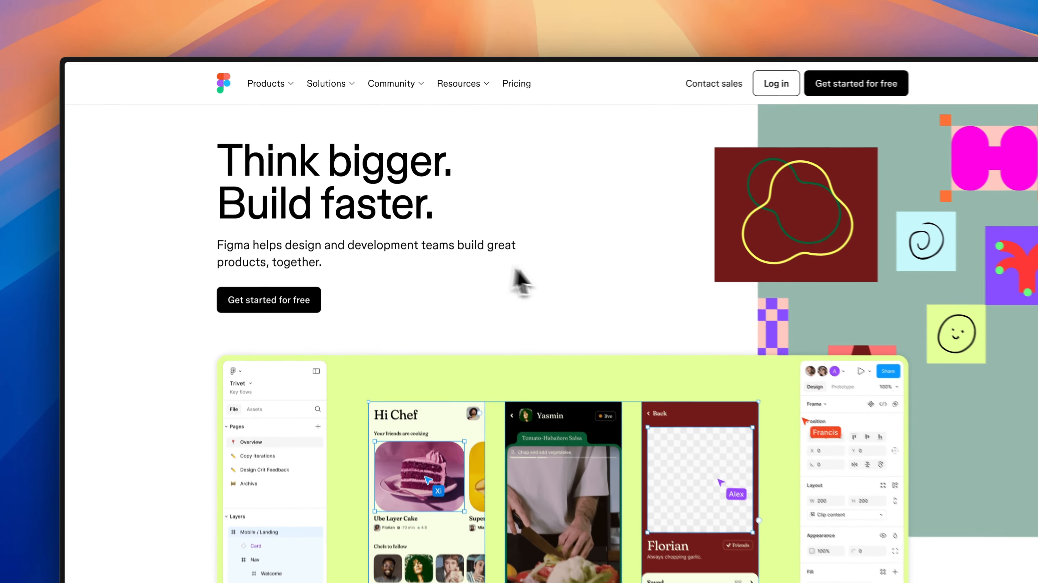
Open the account options in Figma and go to the login on the Framer website
{"action": "left_click", "coordinate": [482, 85]}
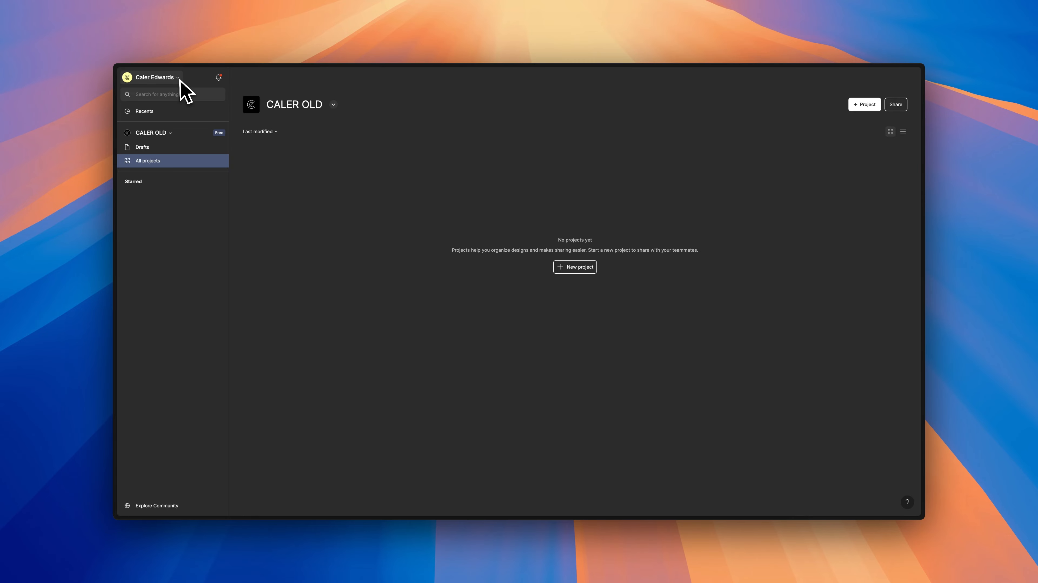
{"action": "left_click", "coordinate": [175, 78]}
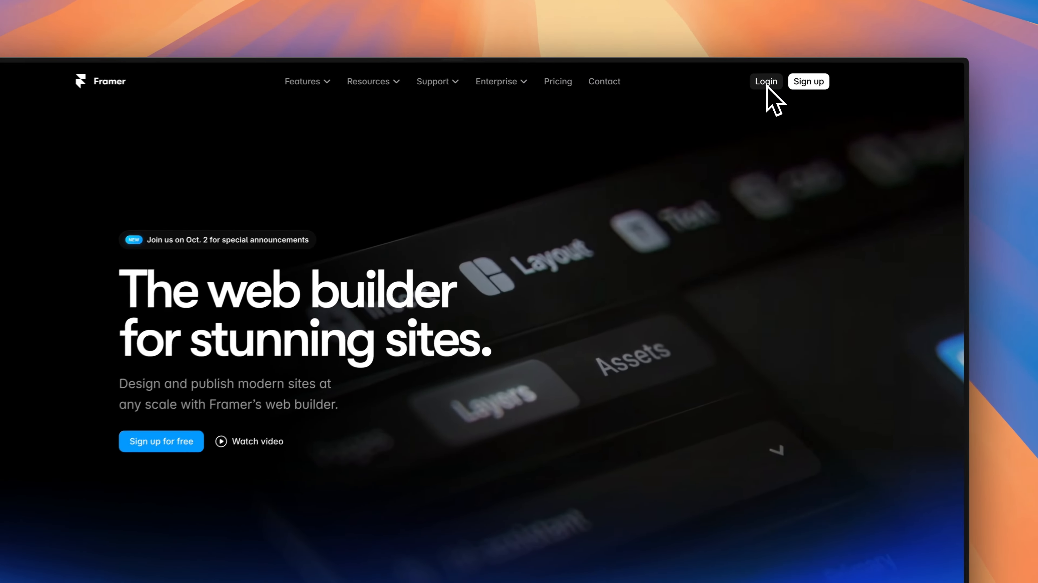
{"action": "left_click", "coordinate": [762, 84]}
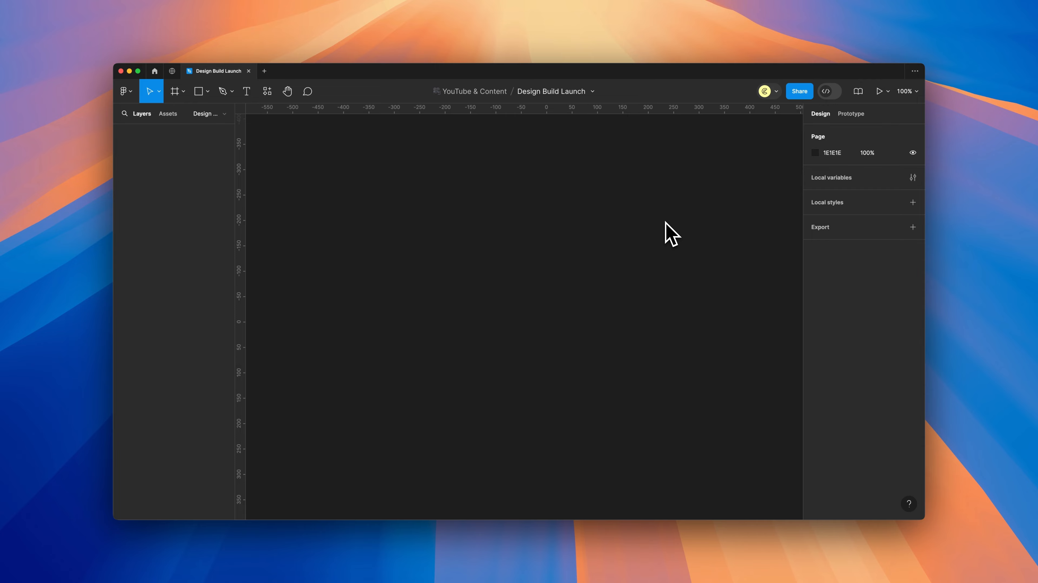
Draw a frame on the empty Figma canvas and set its size to 1568 by 1024
{"action": "key", "text": "f"}
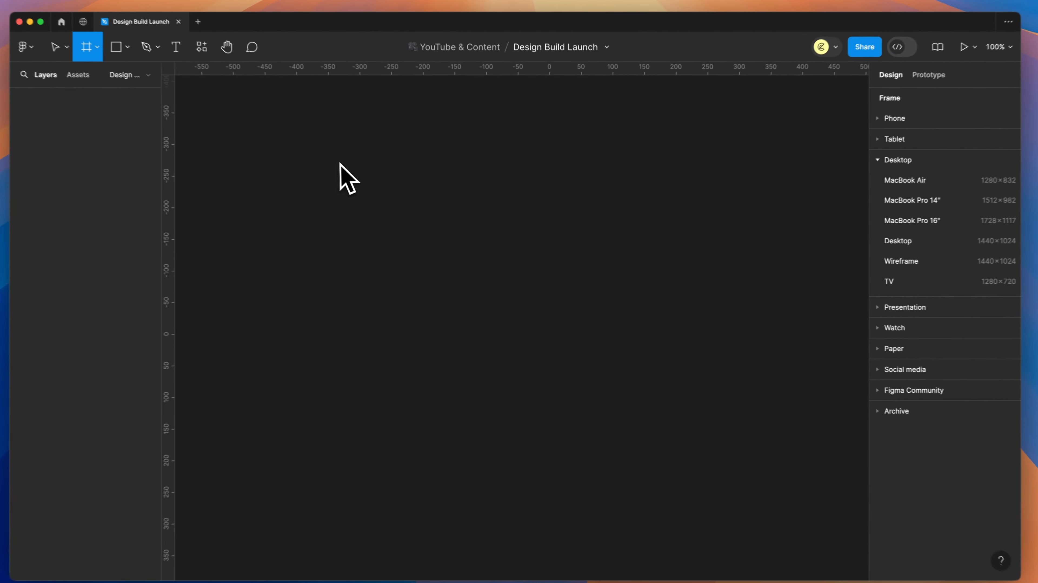
{"action": "left_click_drag", "start_coordinate": [376, 182], "coordinate": [732, 396]}
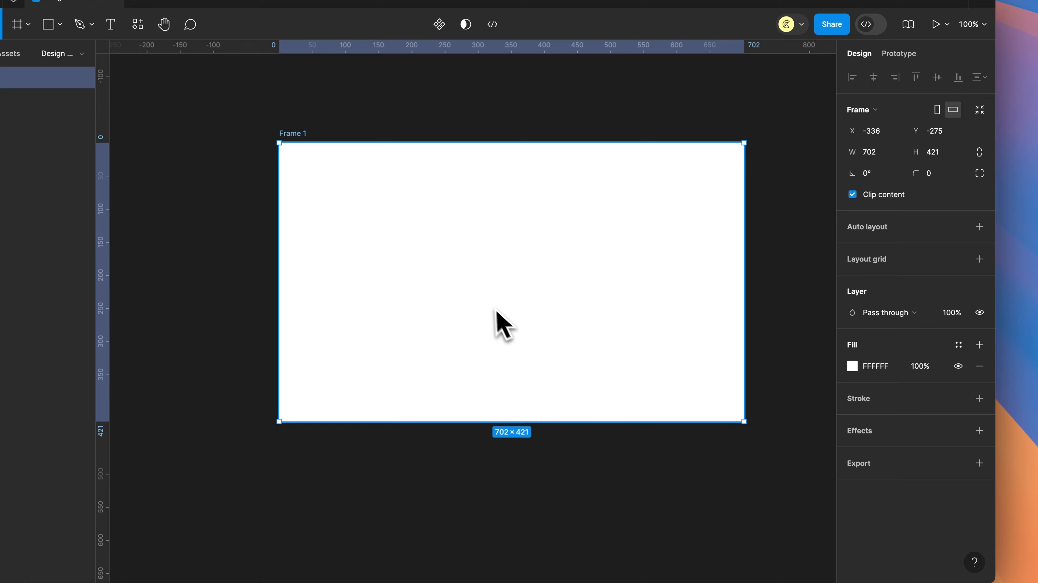
{"action": "left_click", "coordinate": [883, 154]}
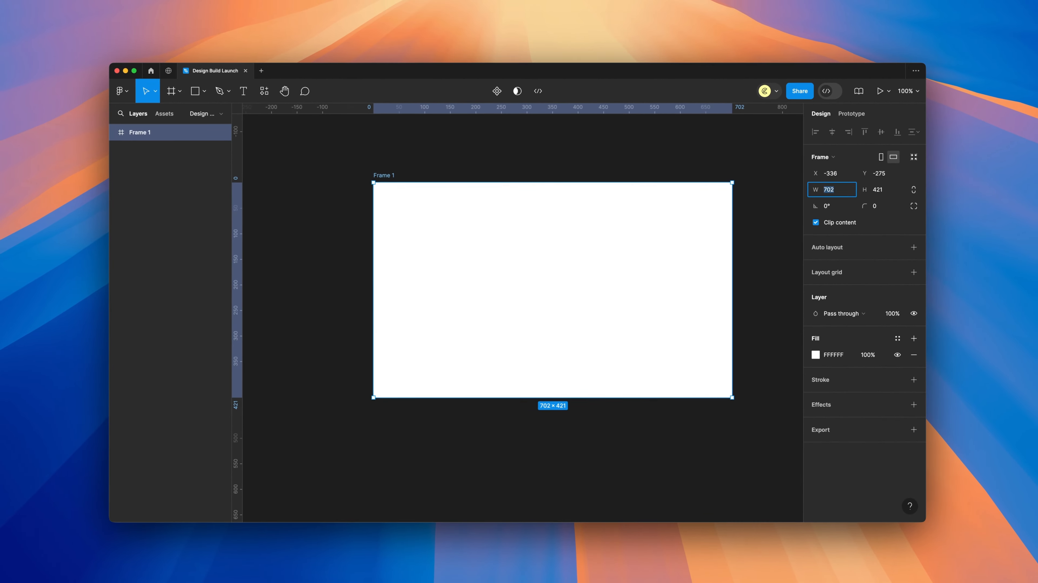
{"action": "type", "text": "1568"}
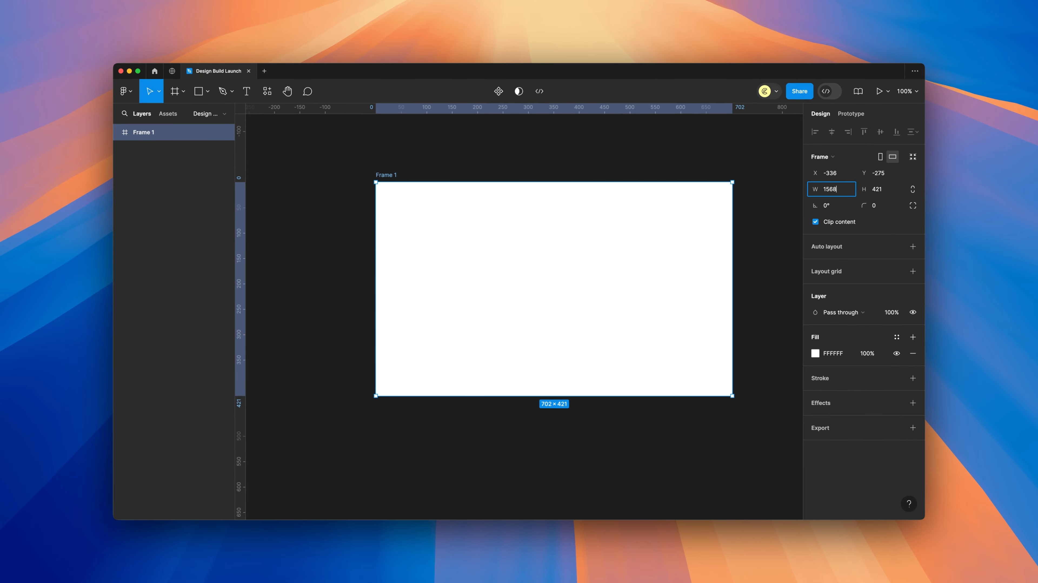
{"action": "key", "text": "Tab"}
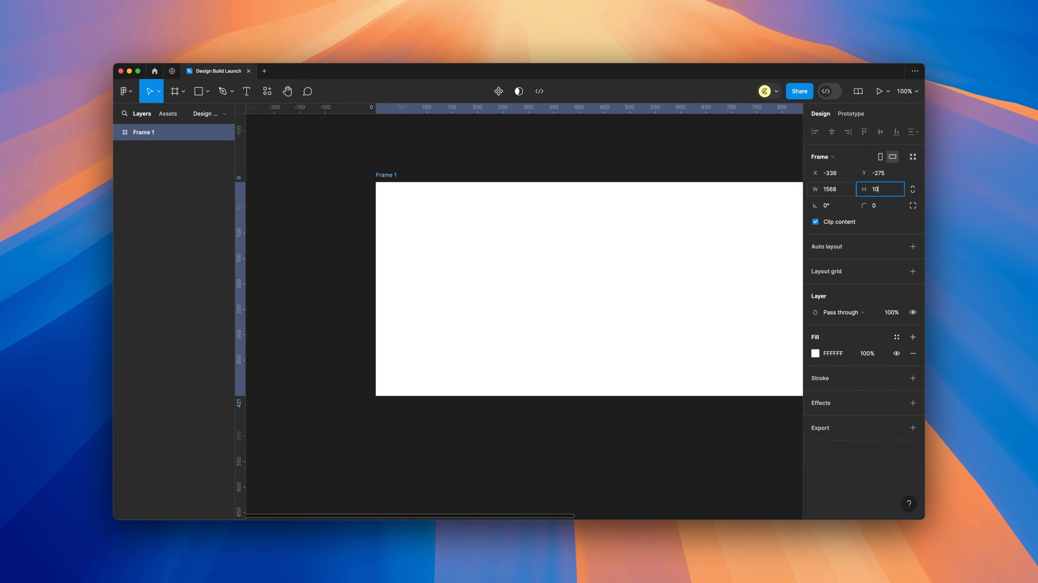
{"action": "key", "text": "Return"}
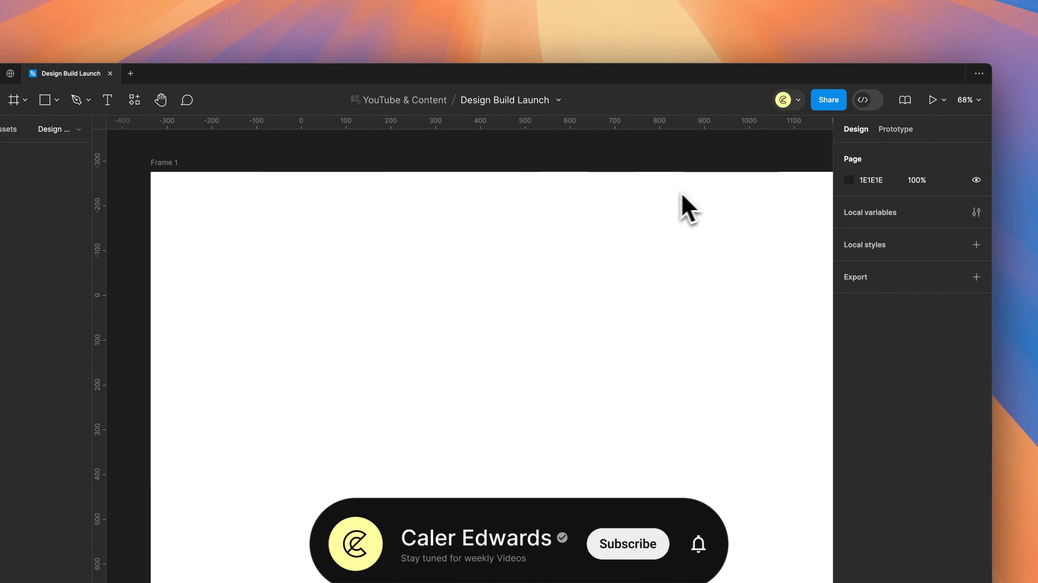
Rename the 1568 by 1024 frame to "Landing Page"
{"action": "scroll", "coordinate": [631, 225], "scroll_direction": "down", "scroll_amount": 5}
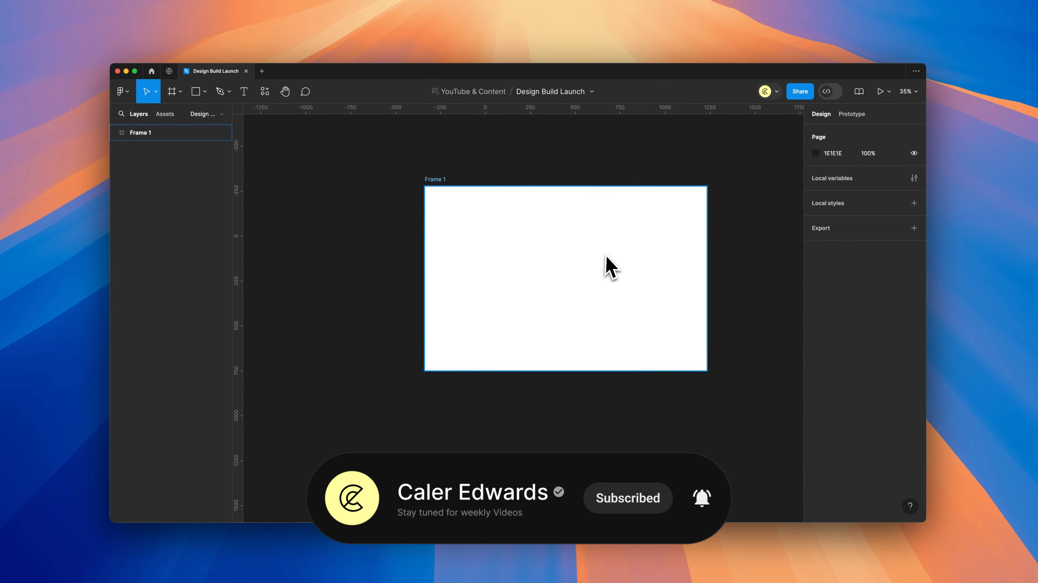
{"action": "scroll", "coordinate": [610, 268], "scroll_direction": "up", "scroll_amount": 4}
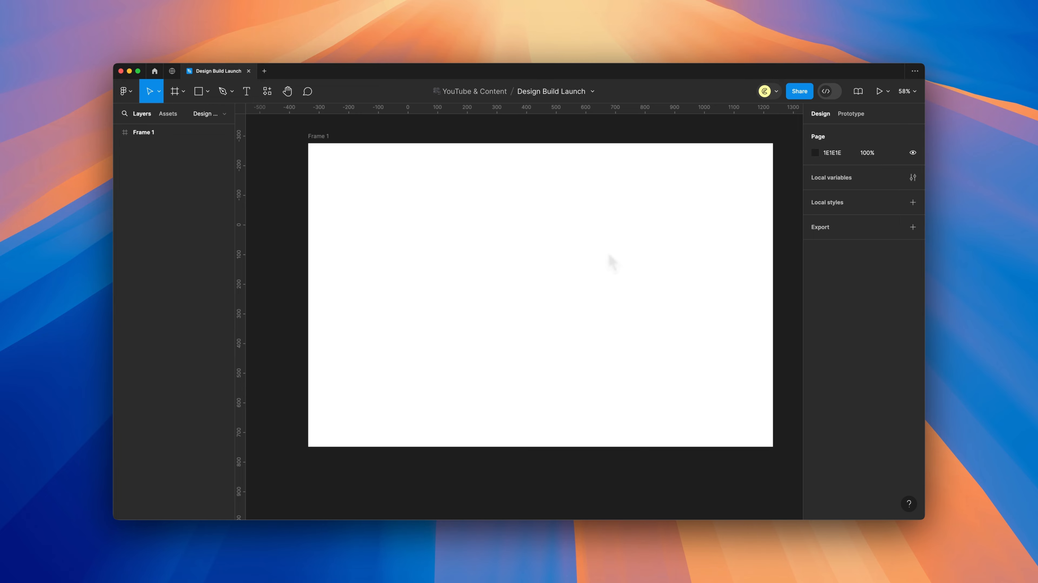
{"action": "scroll", "coordinate": [488, 196], "scroll_direction": "right", "scroll_amount": 2}
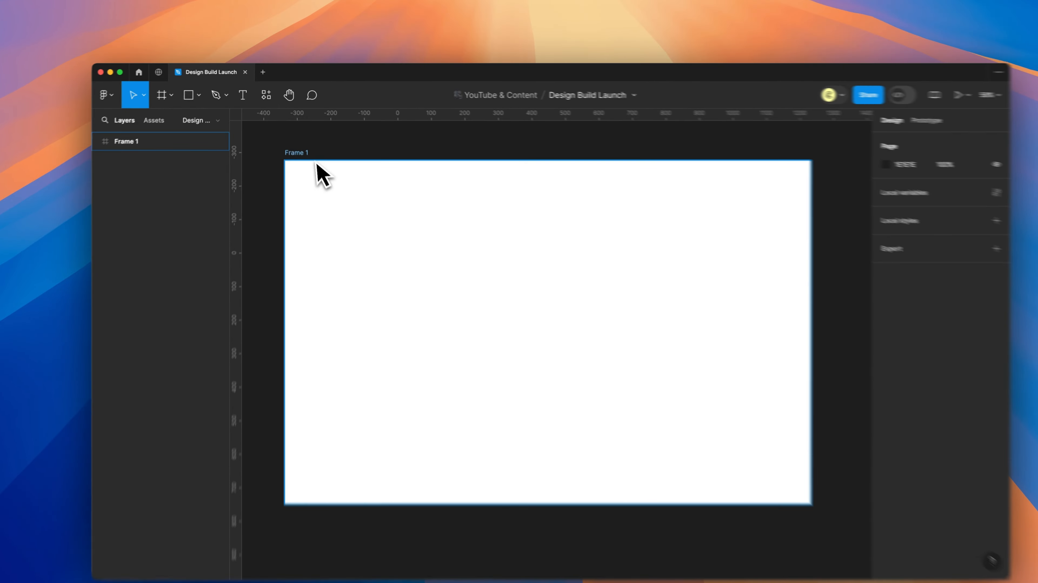
{"action": "double_click", "coordinate": [296, 143]}
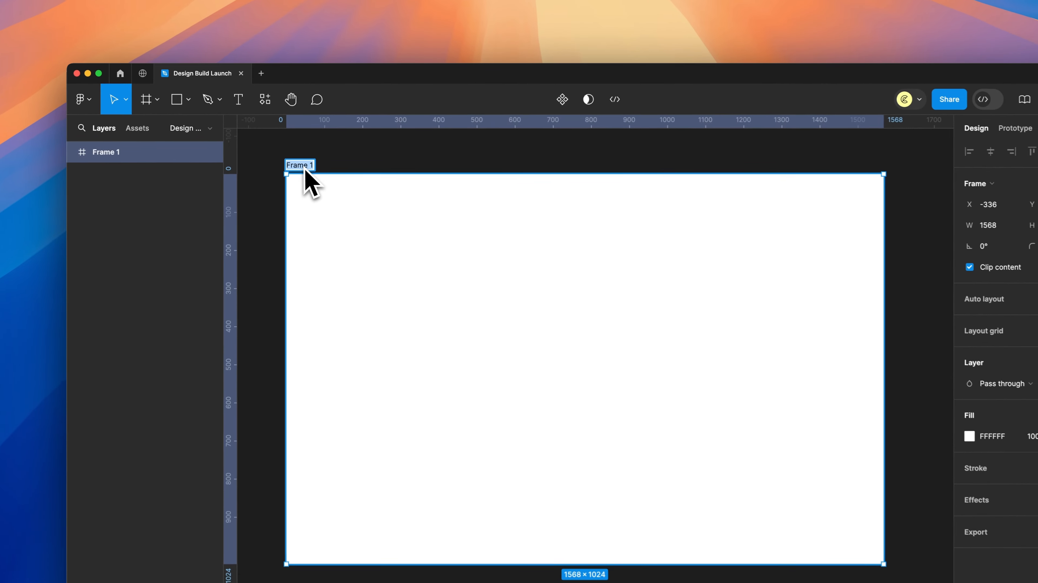
{"action": "type", "text": "Landing Page"}
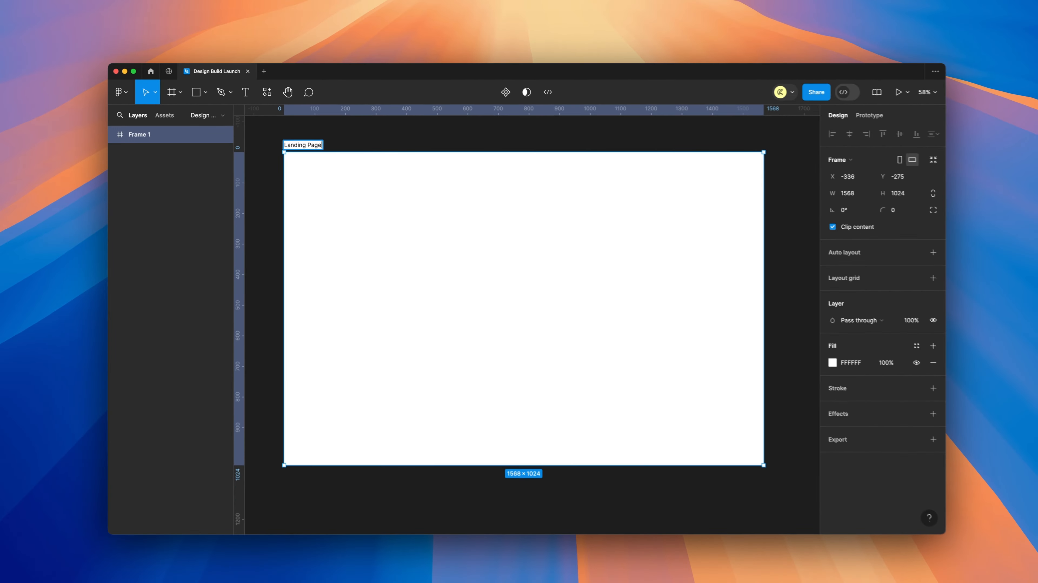
{"action": "key", "text": "Return"}
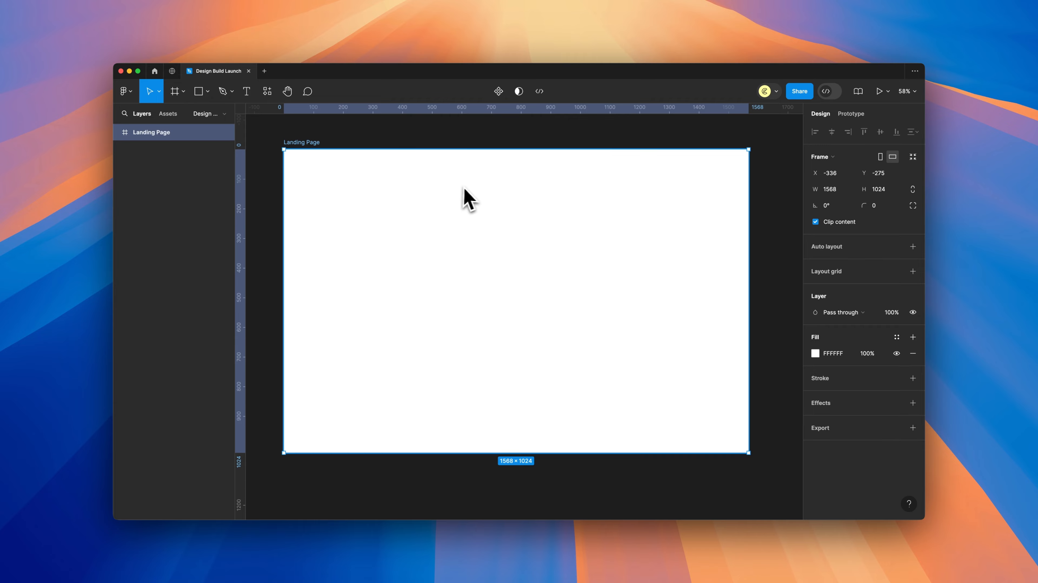
Set the Landing Page frame's fill color to 0B0B0B
{"action": "scroll", "coordinate": [502, 138], "scroll_direction": "up", "scroll_amount": 1}
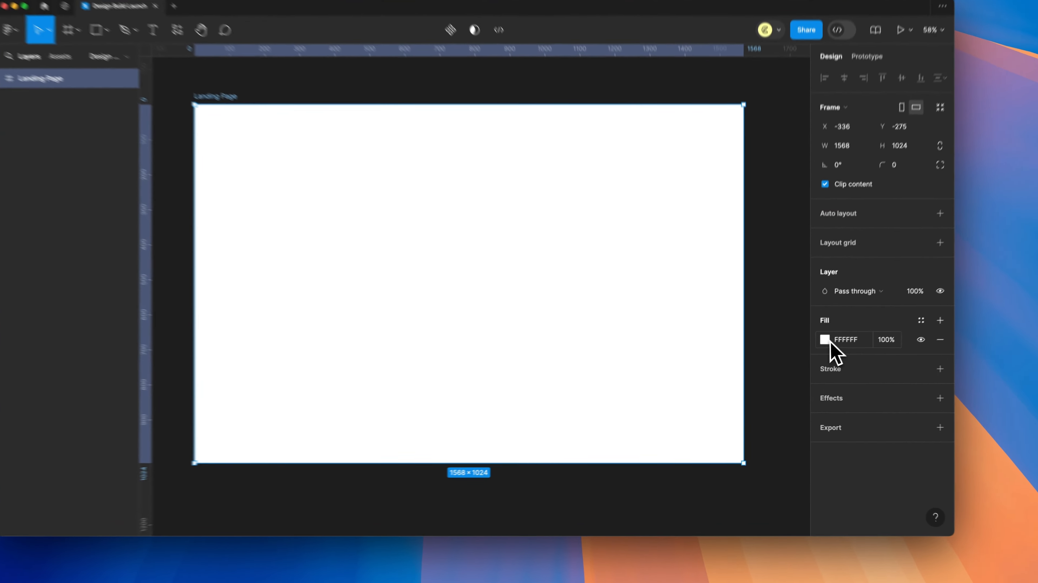
{"action": "left_click", "coordinate": [816, 353]}
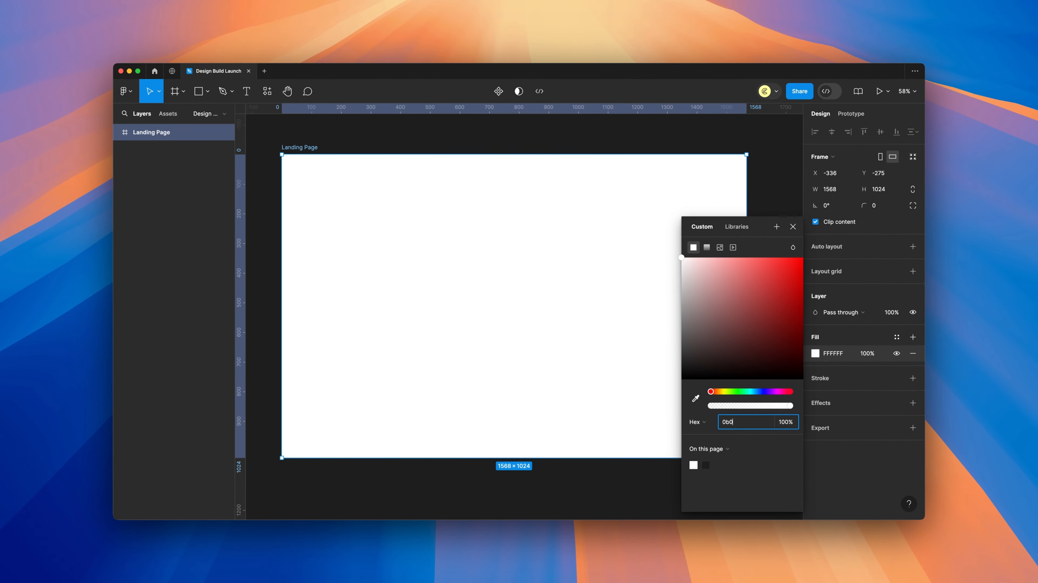
{"action": "type", "text": "0b0b0b"}
{"action": "key", "text": "Return"}
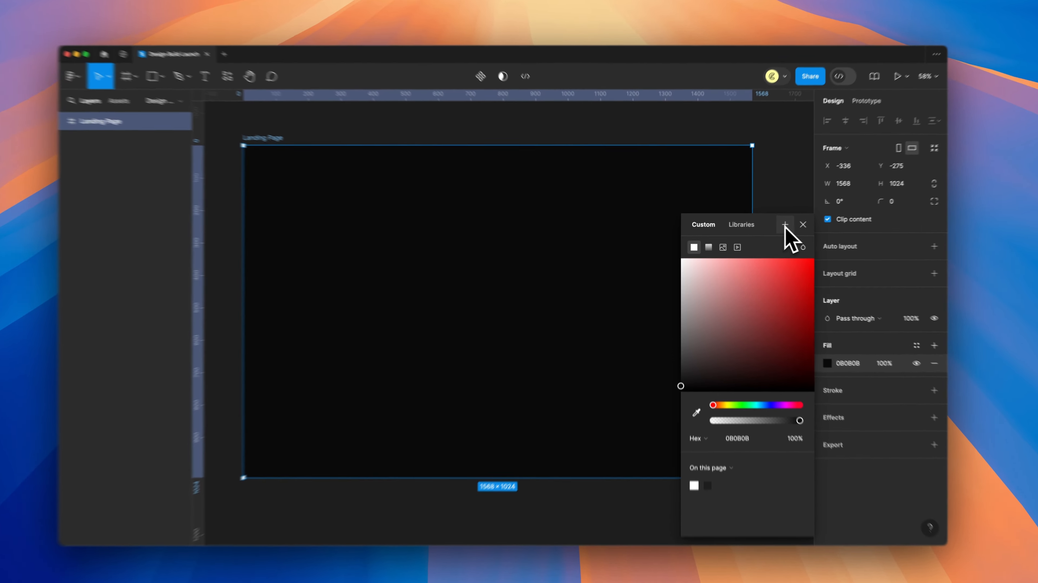
Save the frame's fill as a new color style named "Lighter Black"
{"action": "left_click", "coordinate": [776, 227]}
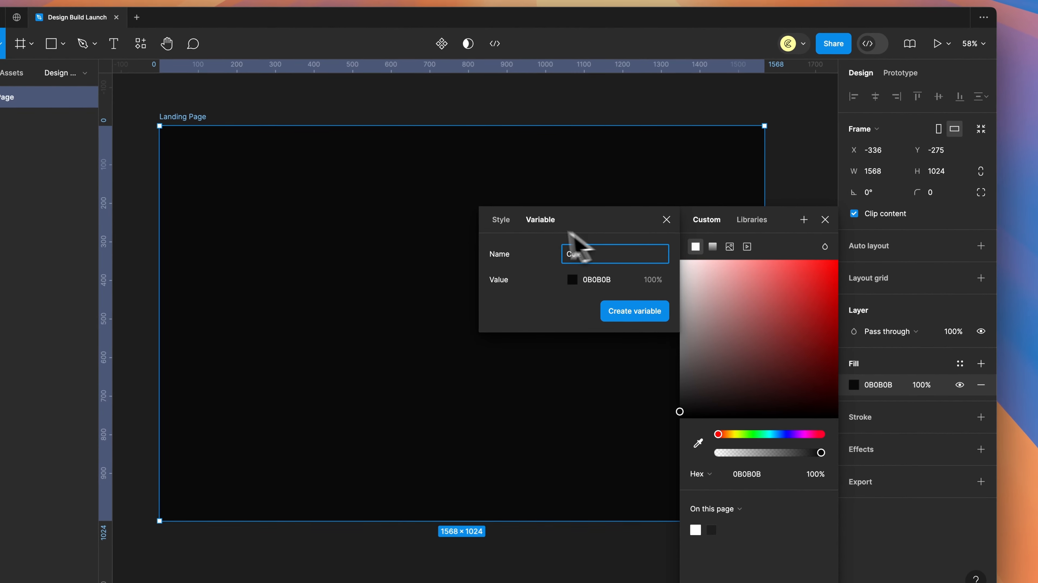
{"action": "left_click", "coordinate": [543, 226]}
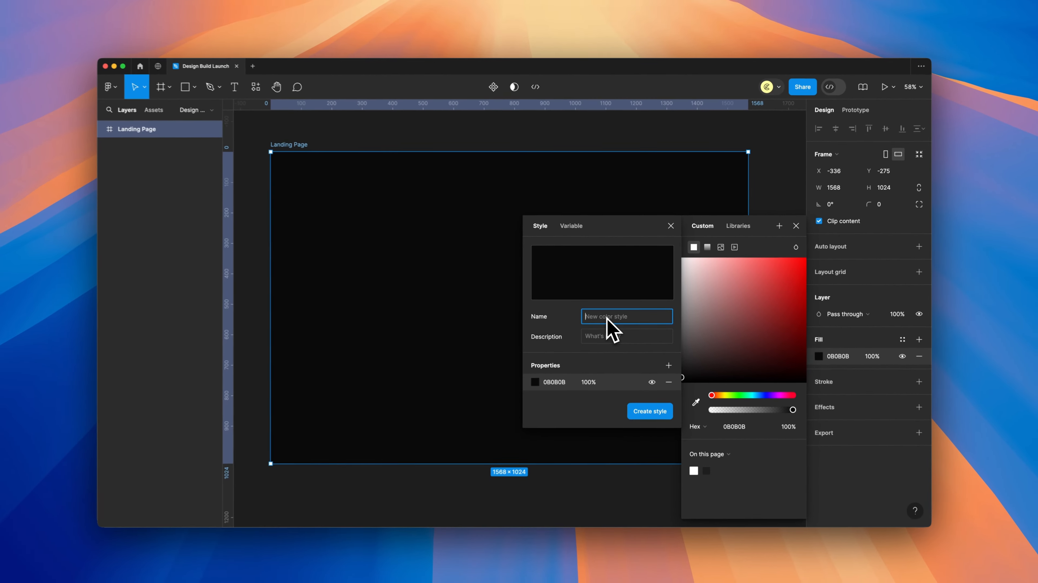
{"action": "type", "text": "Lighter Black"}
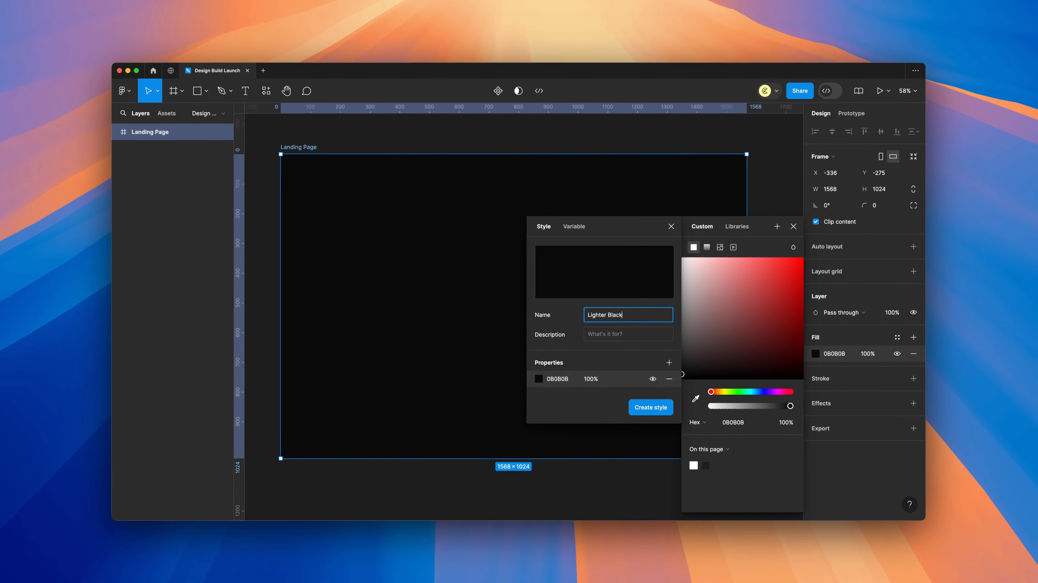
{"action": "left_click", "coordinate": [651, 407]}
{"action": "left_click", "coordinate": [771, 230]}
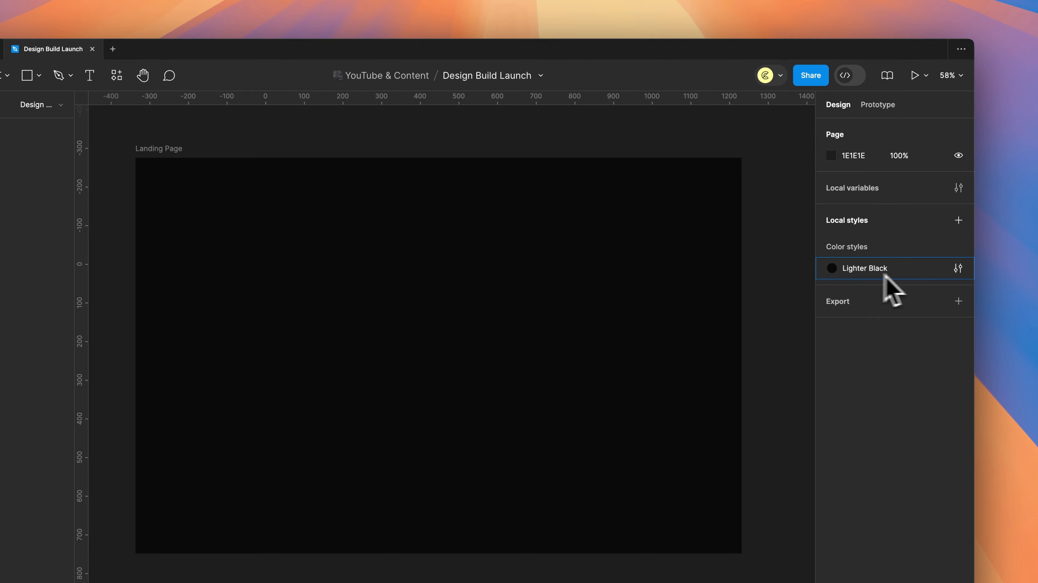
Add a layout grid to the Landing Page frame and set it to columns with an Auto count
{"action": "left_click", "coordinate": [168, 149]}
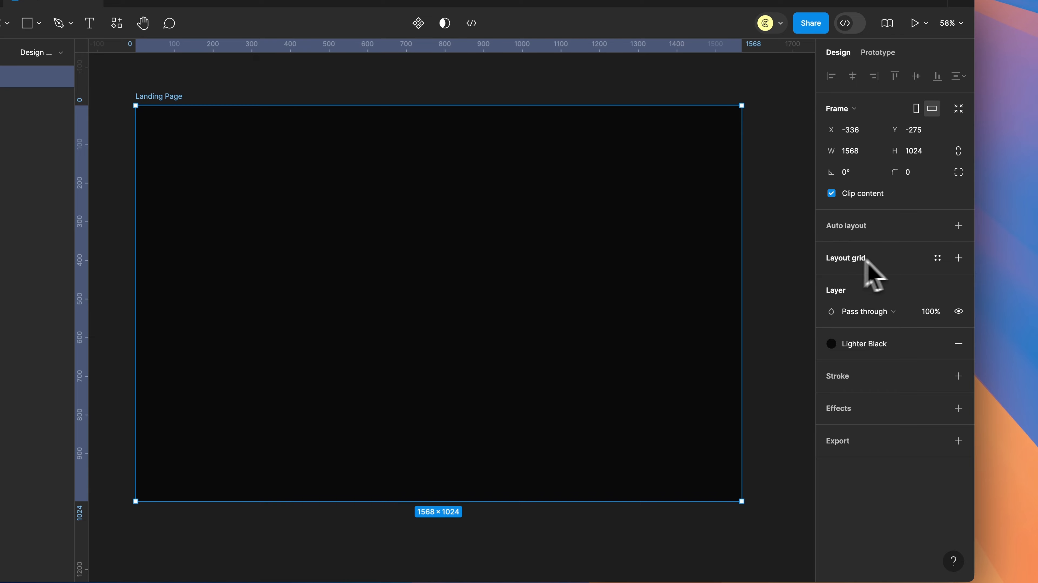
{"action": "left_click", "coordinate": [958, 258]}
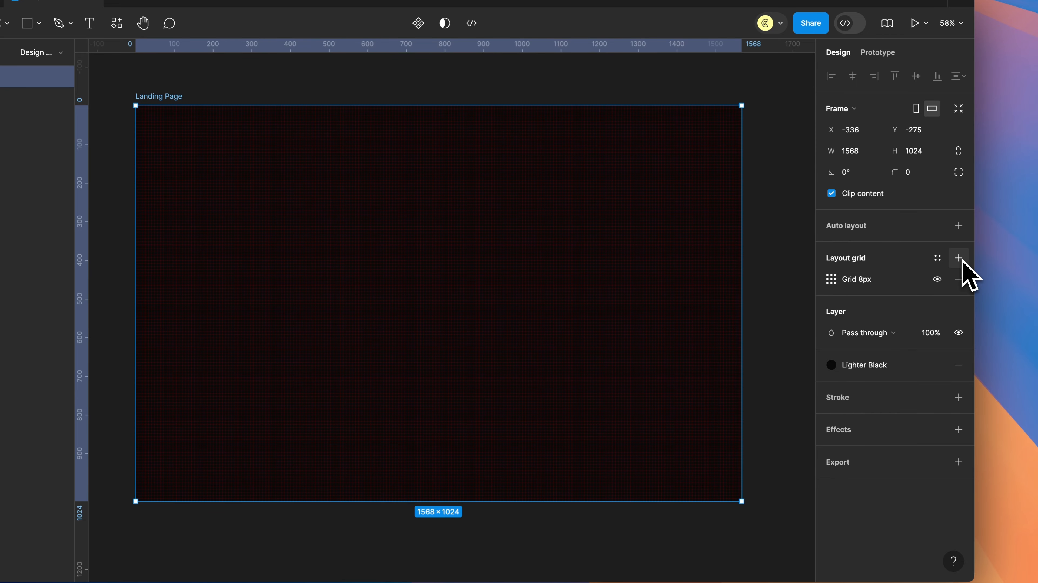
{"action": "left_click", "coordinate": [831, 278]}
{"action": "left_click", "coordinate": [678, 281]}
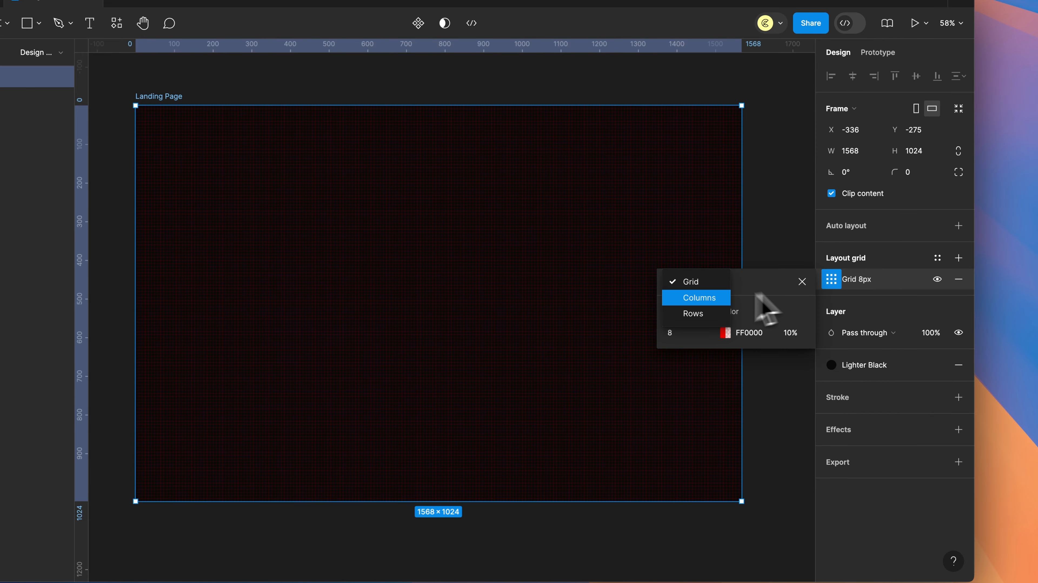
{"action": "left_click", "coordinate": [700, 297]}
{"action": "left_click", "coordinate": [707, 332]}
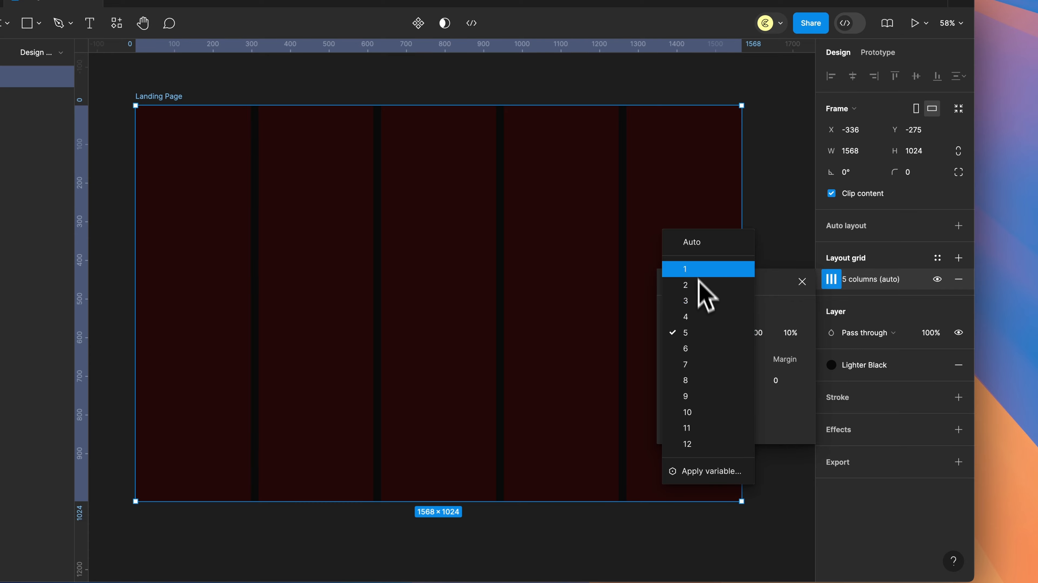
{"action": "left_click", "coordinate": [698, 246]}
Change the column grid's color to blue, 0047FF
{"action": "left_click", "coordinate": [726, 333]}
{"action": "left_click_drag", "start_coordinate": [608, 415], "coordinate": [601, 415]}
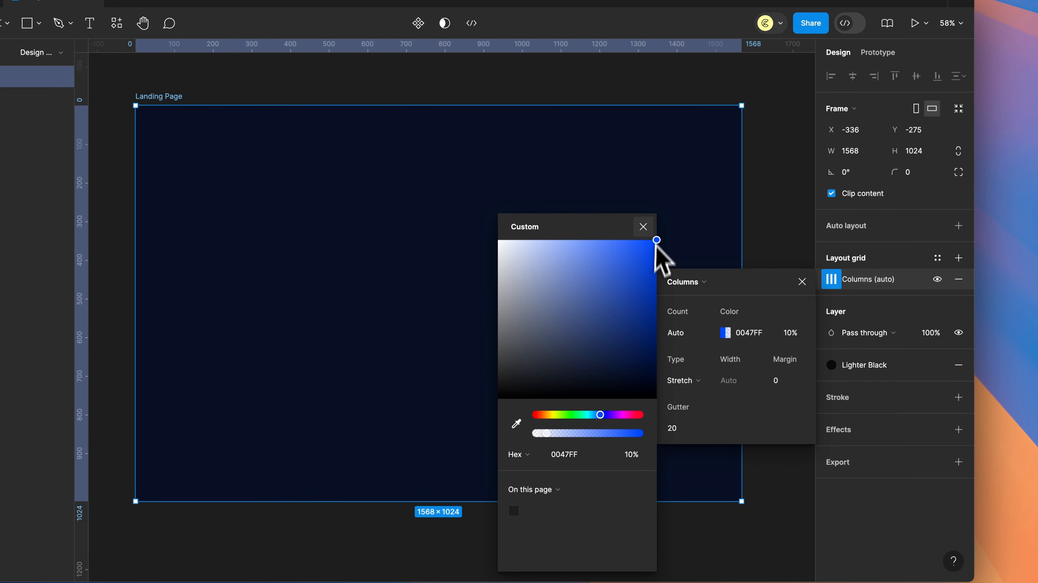
{"action": "left_click", "coordinate": [643, 227]}
Set the column grid to type Left with a width of 96, an offset of 32 and a gutter of 32
{"action": "left_click", "coordinate": [684, 381]}
{"action": "left_click", "coordinate": [697, 331]}
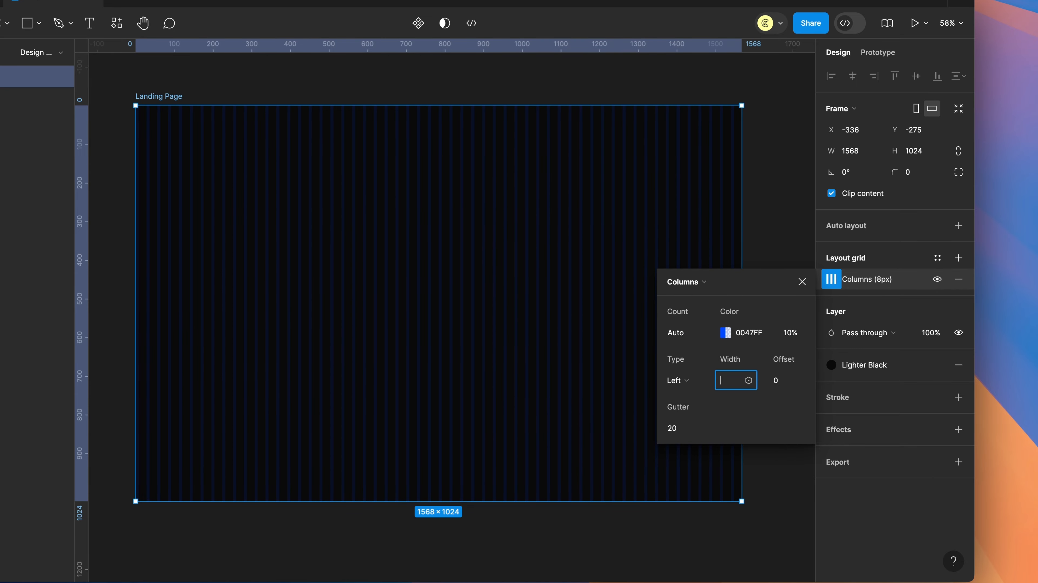
{"action": "type", "text": "96"}
{"action": "key", "text": "Return"}
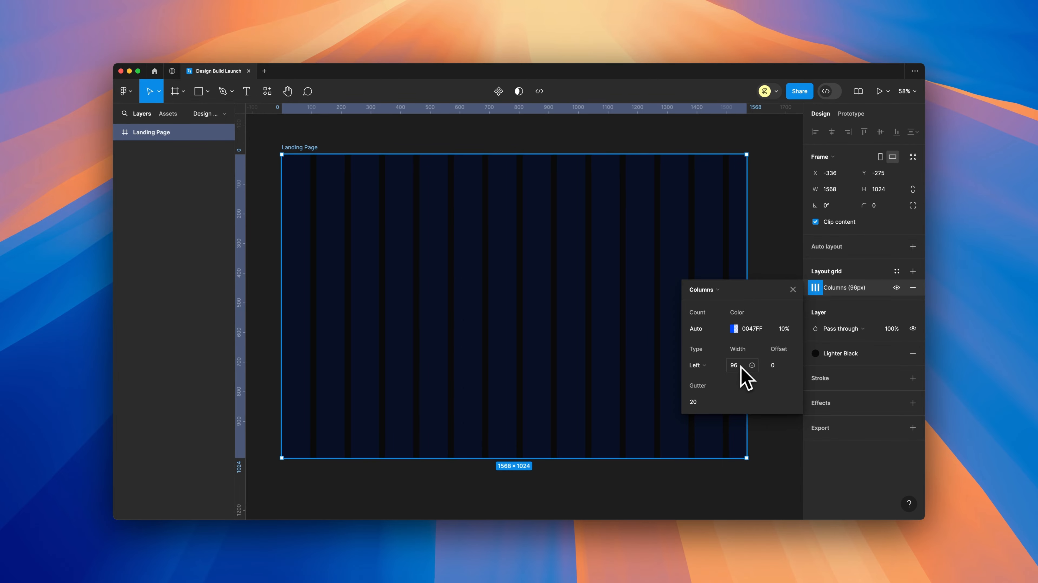
{"action": "left_click", "coordinate": [776, 365]}
{"action": "type", "text": "32"}
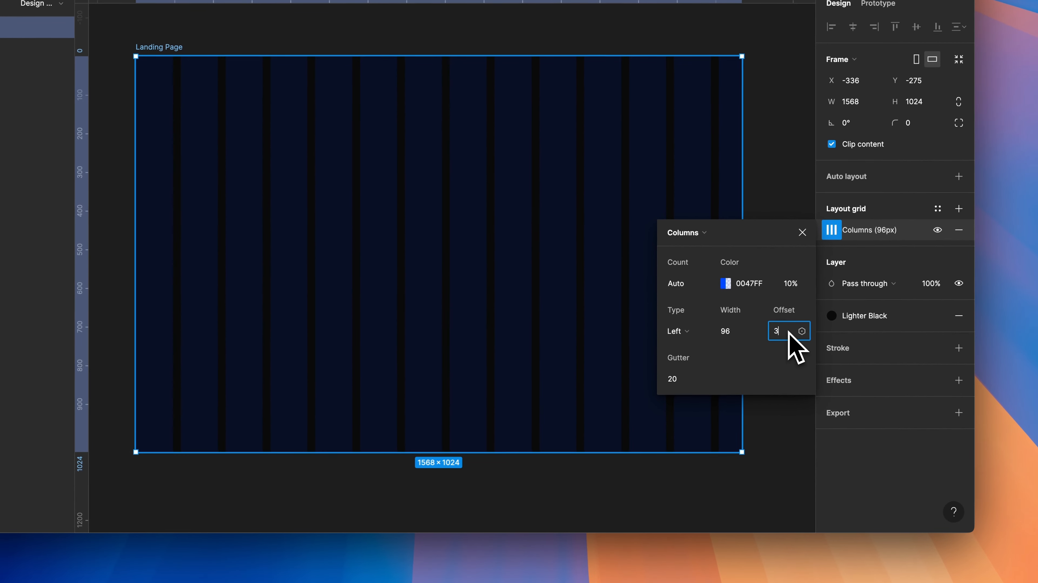
{"action": "key", "text": "Return"}
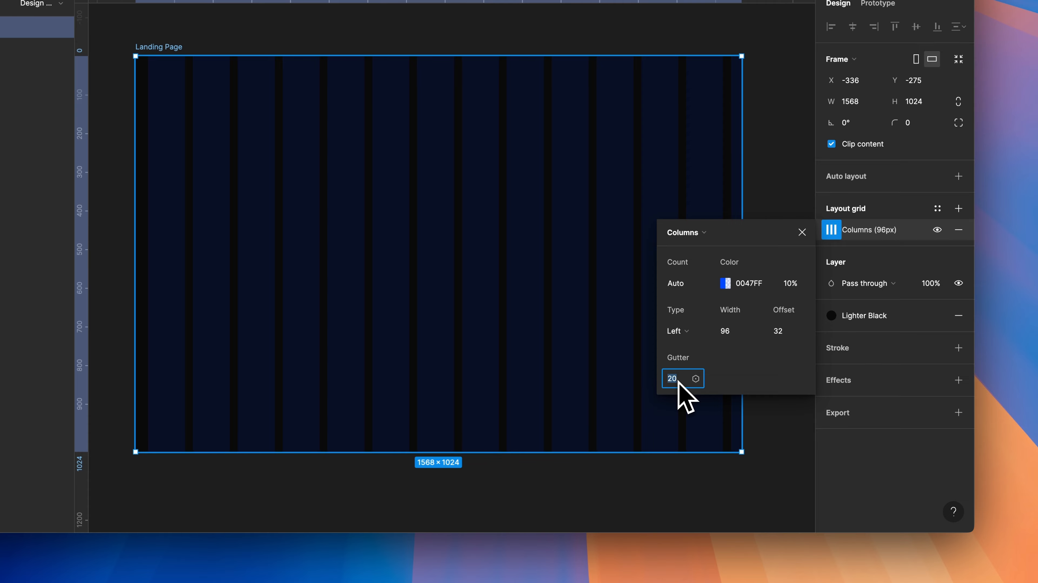
{"action": "type", "text": "32"}
{"action": "key", "text": "Return"}
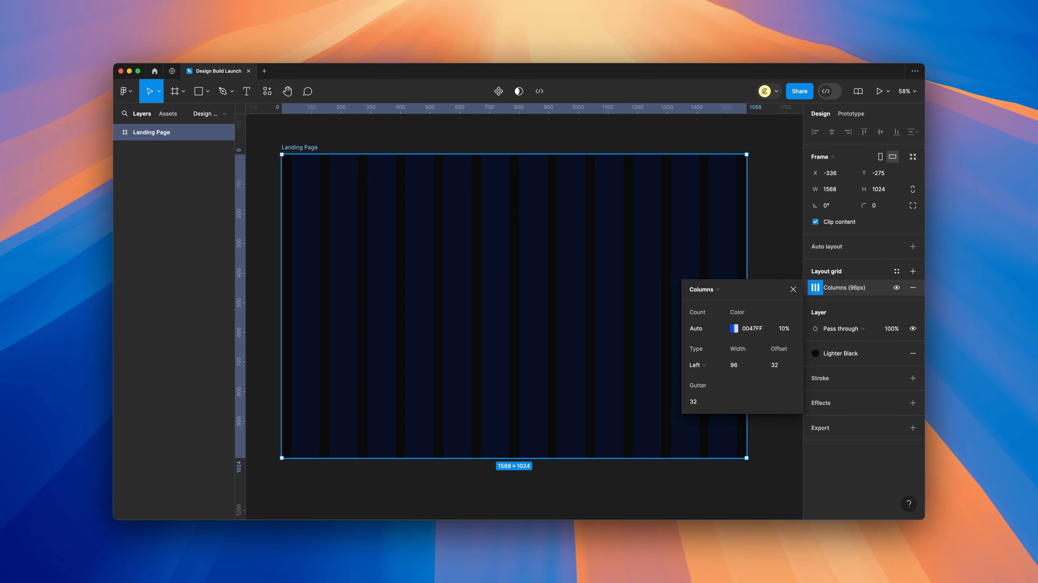
{"action": "left_click", "coordinate": [792, 289]}
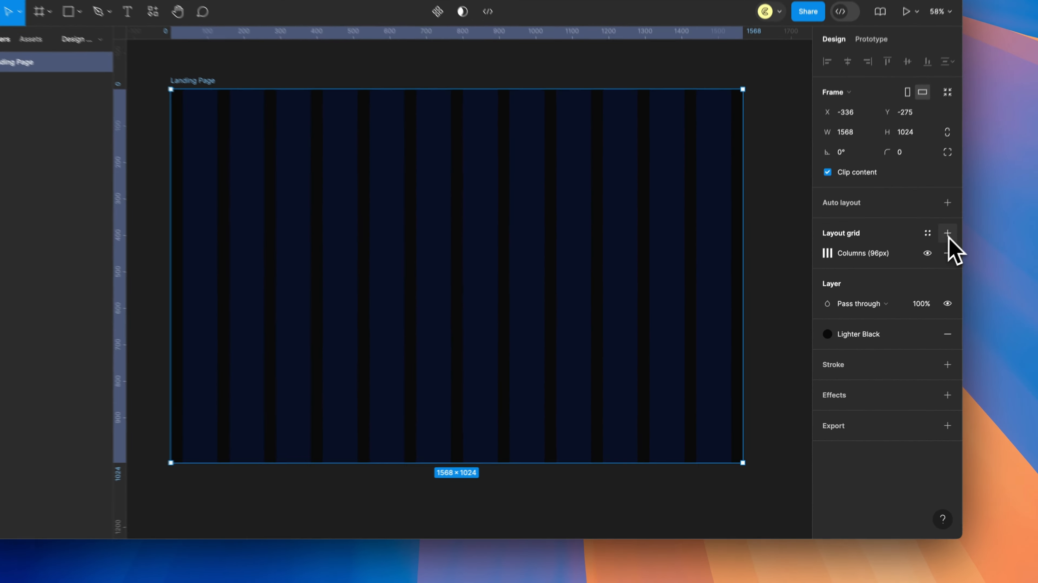
Add a second, uniform layout grid with a size of 4 px and color it purple, CC00FF
{"action": "left_click", "coordinate": [913, 271]}
{"action": "left_click", "coordinate": [816, 287]}
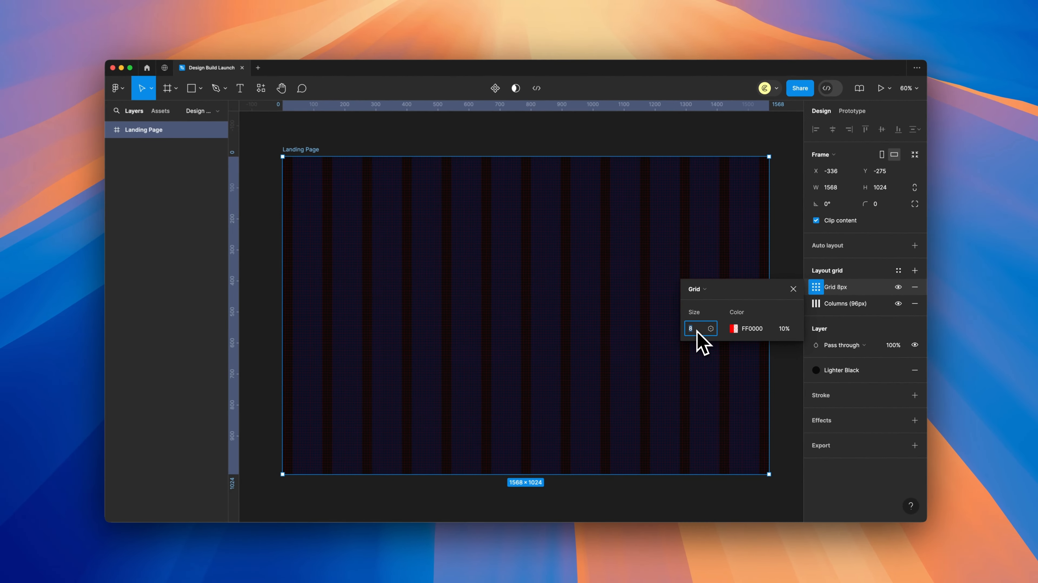
{"action": "type", "text": "4"}
{"action": "key", "text": "Return"}
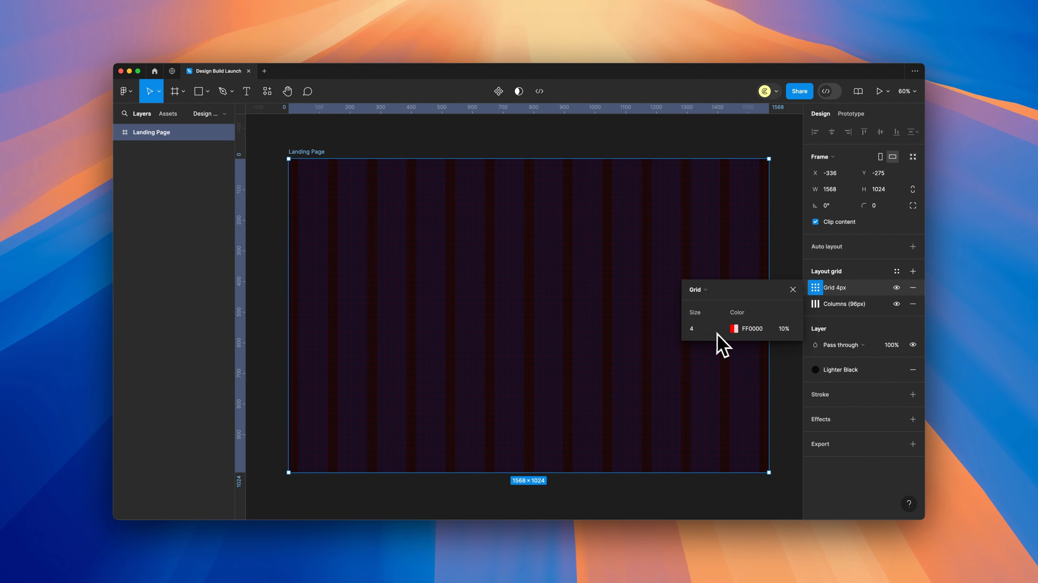
{"action": "left_click", "coordinate": [734, 328]}
{"action": "left_click_drag", "start_coordinate": [657, 391], "coordinate": [654, 392]}
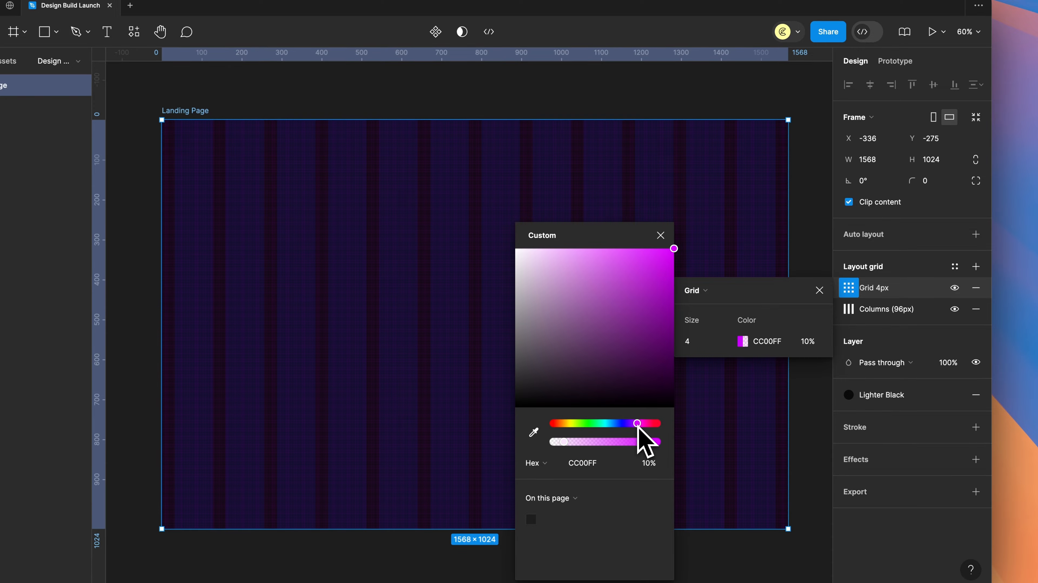
{"action": "left_click", "coordinate": [801, 181]}
Inspect the grids close up, and switch the layout grids and the rulers off and back on
{"action": "scroll", "coordinate": [229, 134], "scroll_direction": "up", "scroll_amount": 8}
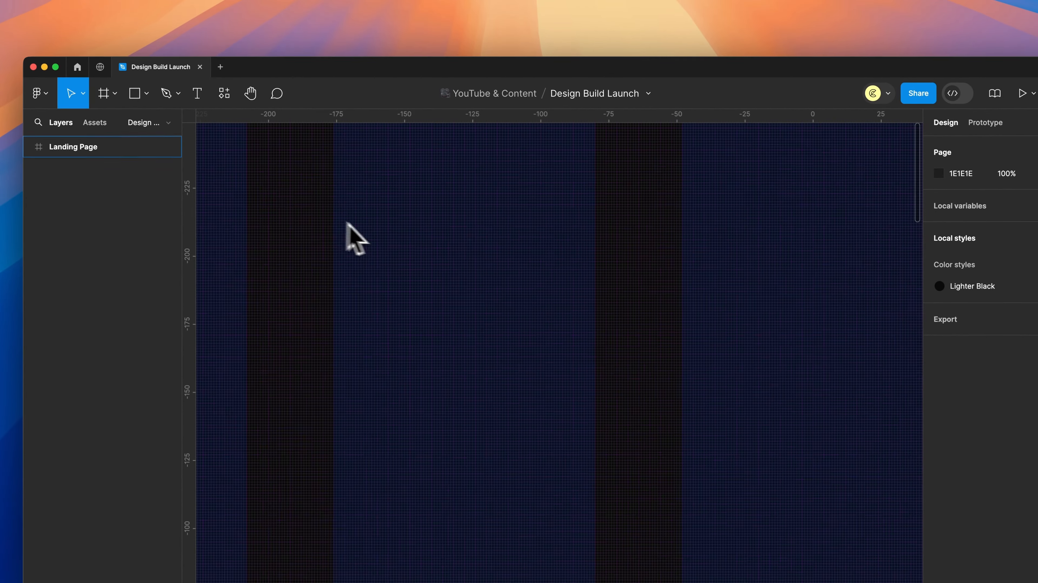
{"action": "scroll", "coordinate": [484, 255], "scroll_direction": "left", "scroll_amount": 5}
{"action": "scroll", "coordinate": [483, 255], "scroll_direction": "up", "scroll_amount": 2}
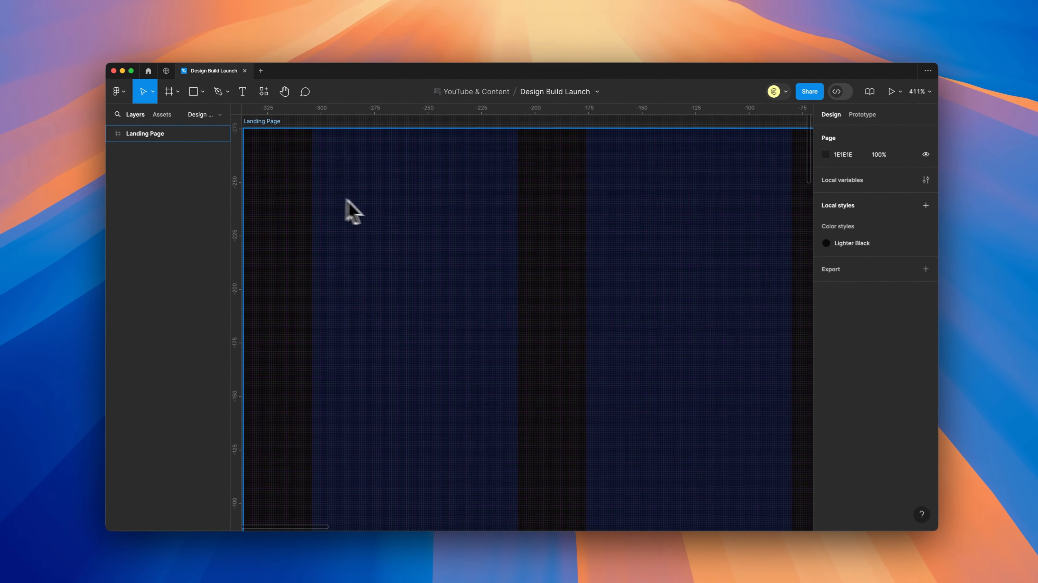
{"action": "scroll", "coordinate": [522, 247], "scroll_direction": "down", "scroll_amount": 10}
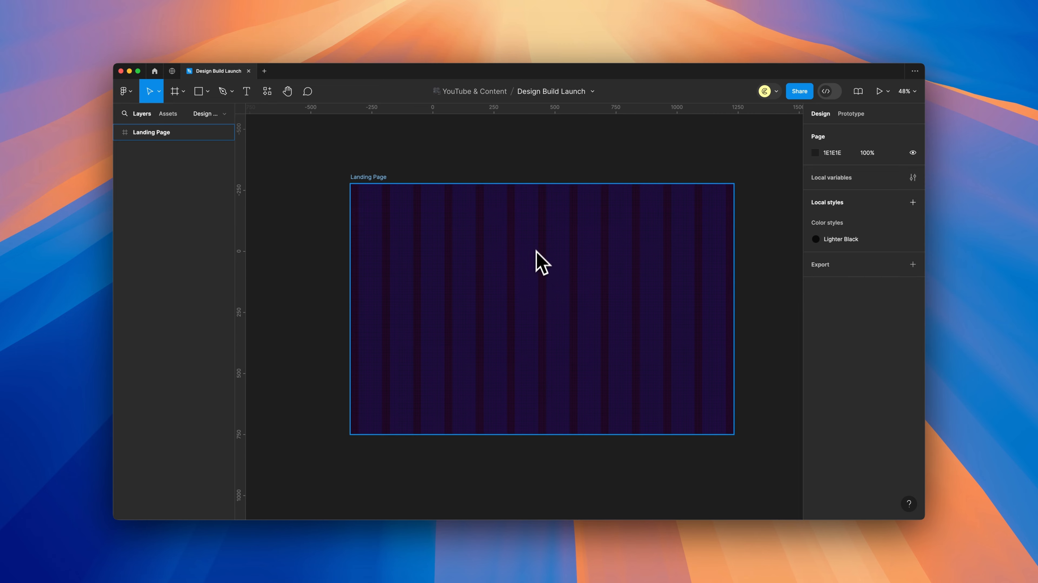
{"action": "key", "text": "ctrl+g"}
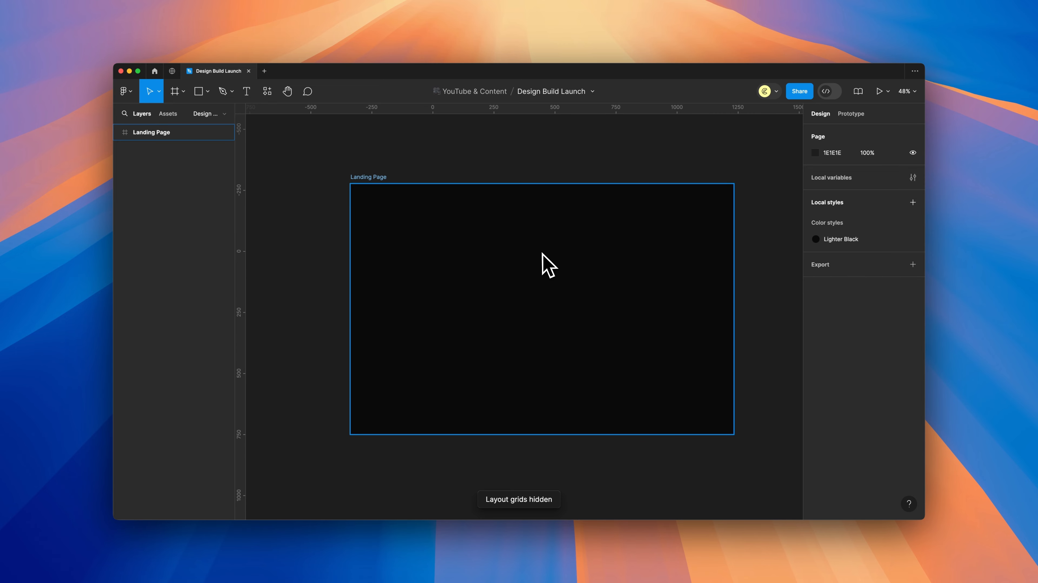
{"action": "key", "text": "ctrl+g"}
{"action": "key", "text": "shift+r"}
{"action": "key", "text": "Escape"}
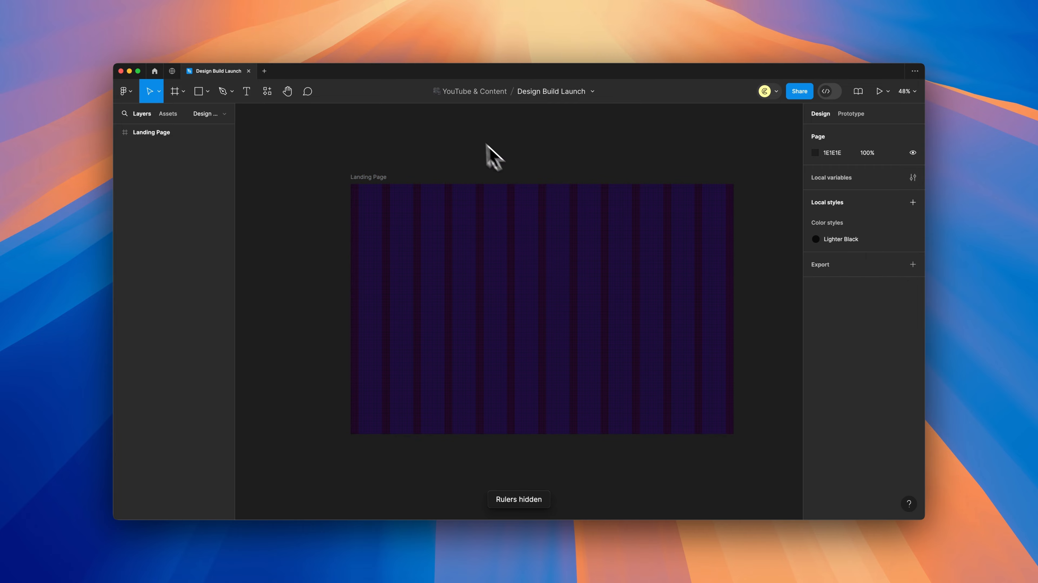
{"action": "key", "text": "shift+r"}
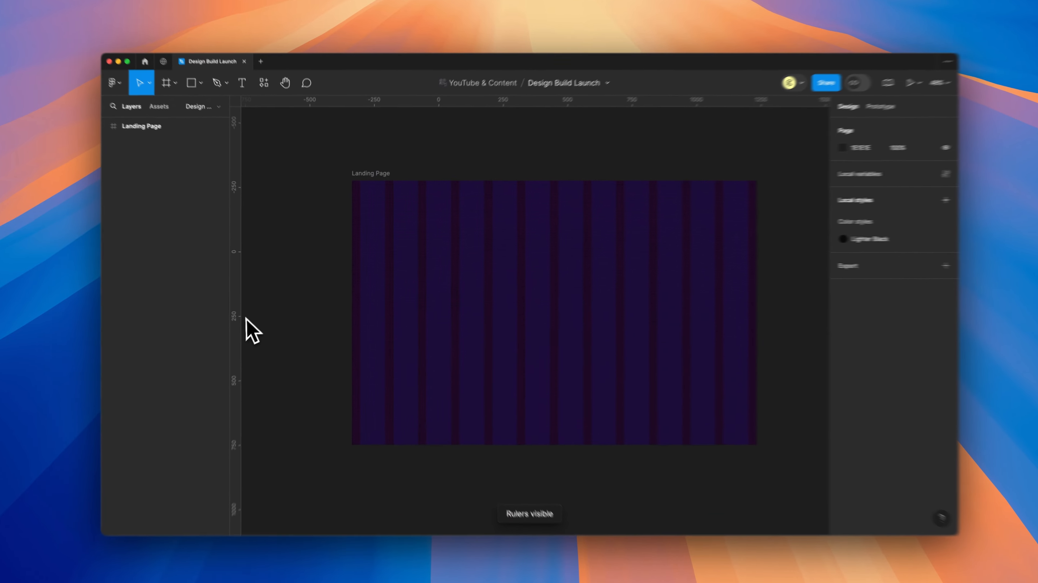
Place a vertical ruler guide on the left edge of the first grid column, 32 px inside the frame
{"action": "left_click_drag", "start_coordinate": [244, 317], "coordinate": [359, 322]}
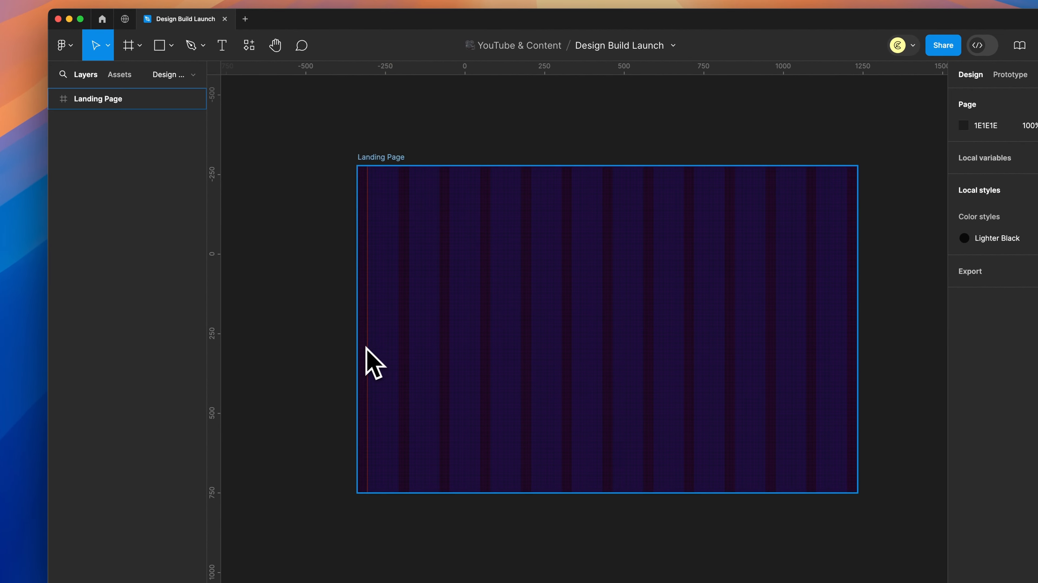
{"action": "scroll", "coordinate": [367, 360], "scroll_direction": "up", "scroll_amount": 10}
{"action": "left_click_drag", "start_coordinate": [417, 356], "coordinate": [421, 356]}
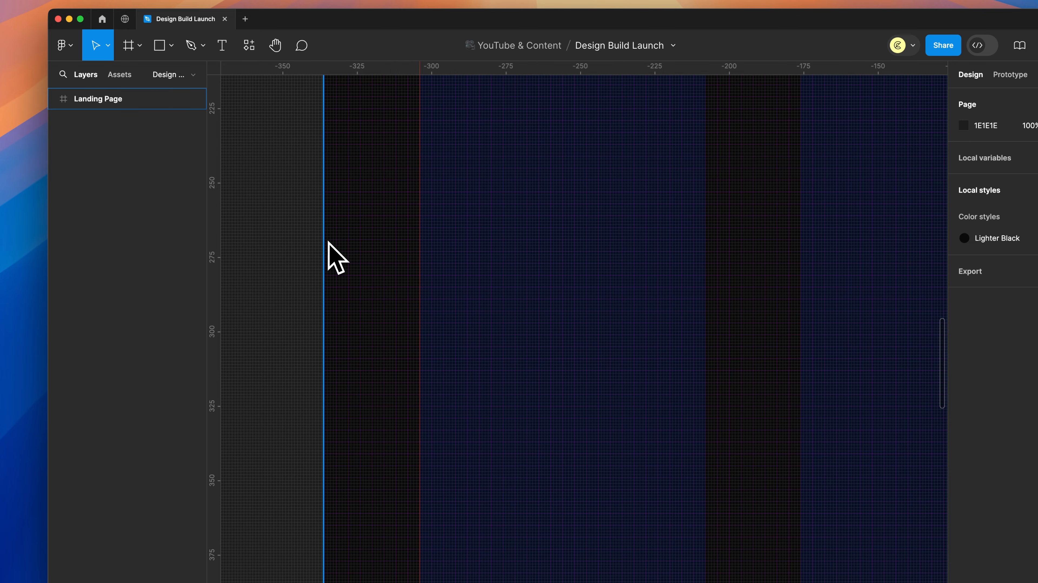
Draw a 32 by 32 px square on the Landing Page frame and align it to the frame's top-left corner
{"action": "scroll", "coordinate": [328, 241], "scroll_direction": "down", "scroll_amount": 10}
{"action": "key", "text": "r"}
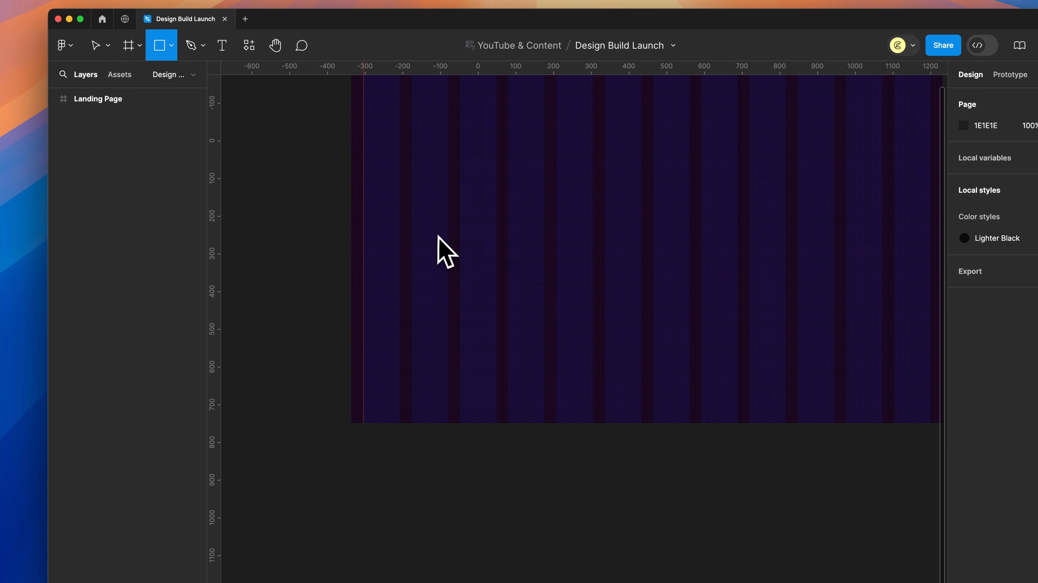
{"action": "mouse_move", "coordinate": [475, 195]}
{"action": "left_mouse_down"}
{"action": "mouse_move", "coordinate": [486, 207]}
{"action": "mouse_move", "coordinate": [420, 244]}
{"action": "left_mouse_up"}
{"action": "scroll", "coordinate": [481, 201], "scroll_direction": "up", "scroll_amount": 5}
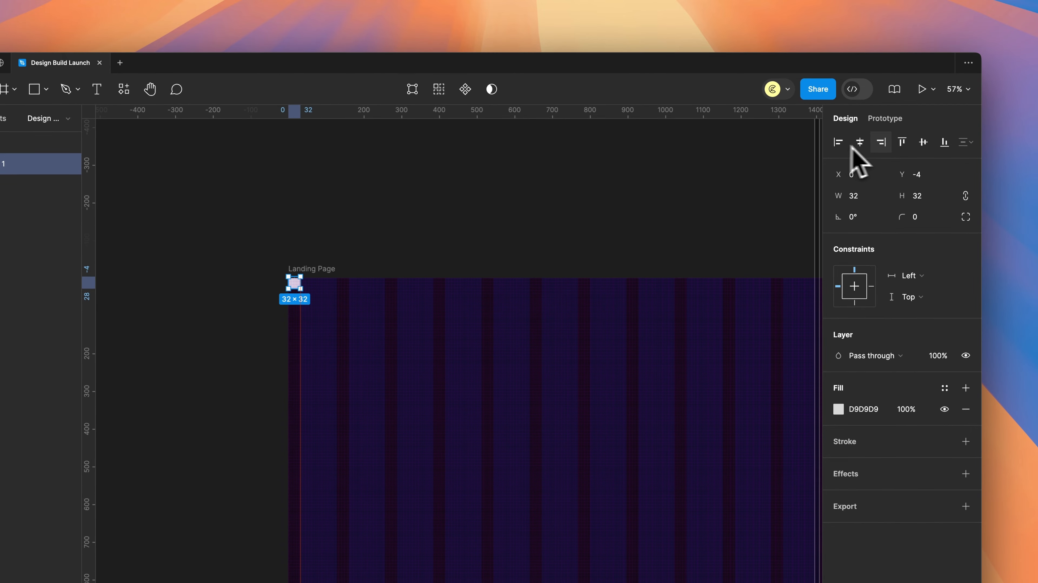
{"action": "left_click", "coordinate": [1023, 102]}
{"action": "scroll", "coordinate": [310, 304], "scroll_direction": "up", "scroll_amount": 5}
Place a horizontal ruler guide along the square's lower edge, 32 px below the top of the frame
{"action": "left_click_drag", "start_coordinate": [380, 113], "coordinate": [381, 133]}
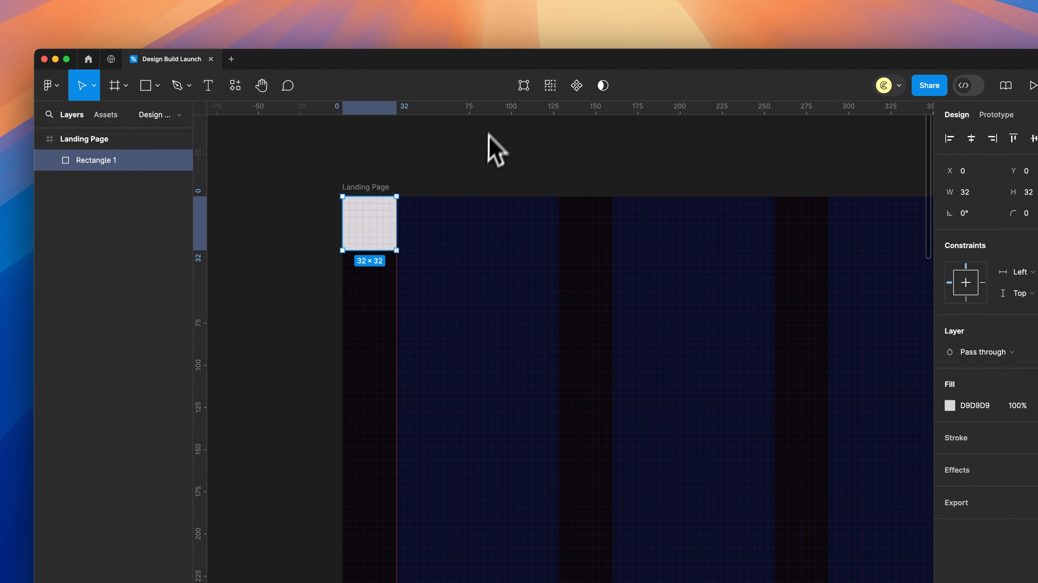
{"action": "left_click_drag", "start_coordinate": [494, 132], "coordinate": [487, 250]}
{"action": "scroll", "coordinate": [440, 256], "scroll_direction": "down", "scroll_amount": 5}
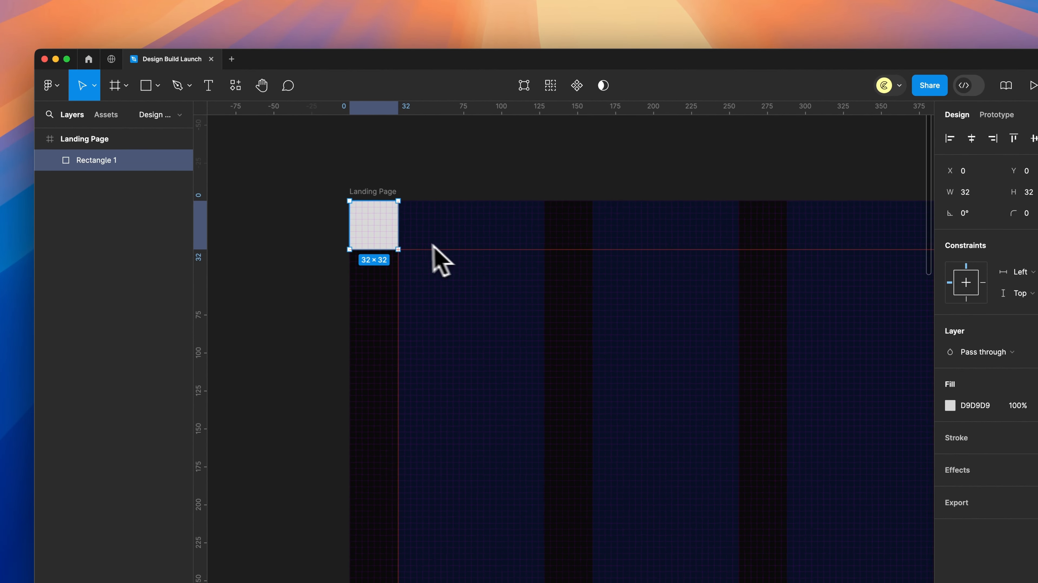
Move the square into the frame's bottom-right corner and place ruler guides along its upper and left edges
{"action": "left_click_drag", "start_coordinate": [388, 237], "coordinate": [552, 241]}
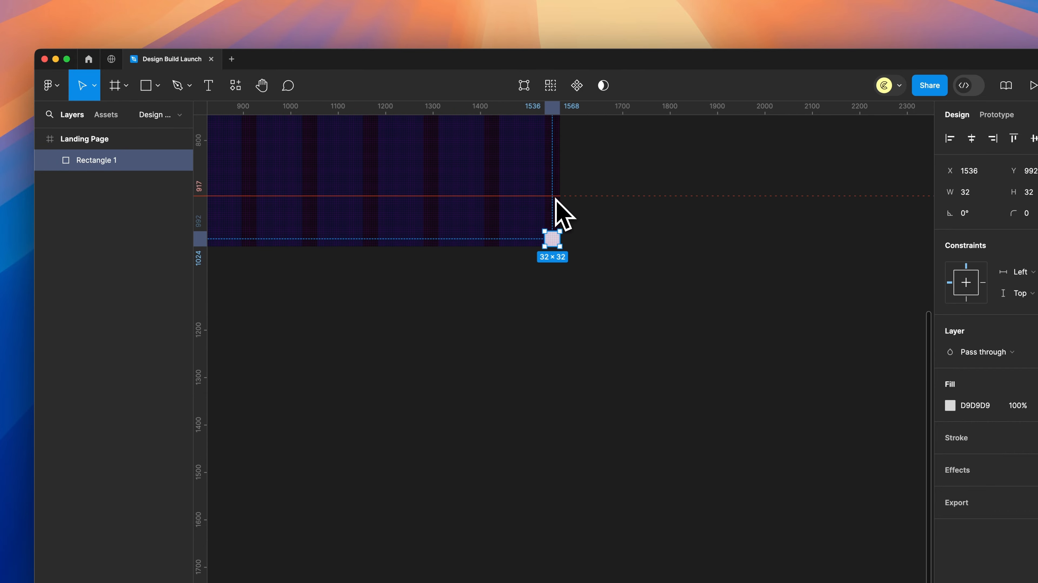
{"action": "left_click", "coordinate": [564, 243]}
{"action": "left_click_drag", "start_coordinate": [206, 199], "coordinate": [541, 210]}
Delete the helper square from the frame and hide the layout grids
{"action": "left_click", "coordinate": [556, 242]}
{"action": "key", "text": "Delete"}
{"action": "key", "text": "shift+1"}
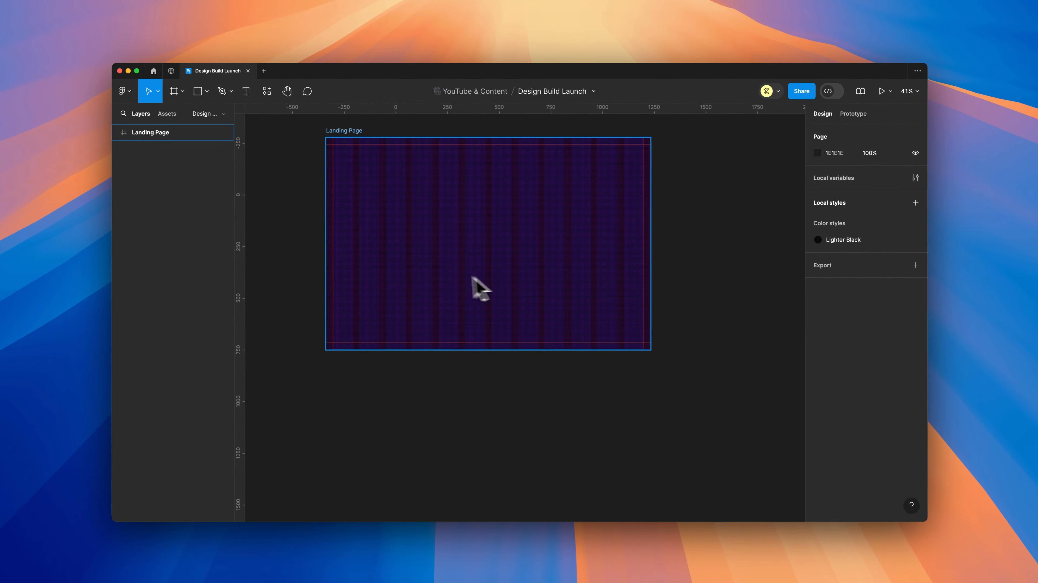
{"action": "scroll", "coordinate": [383, 199], "scroll_direction": "up", "scroll_amount": 3}
{"action": "scroll", "coordinate": [477, 222], "scroll_direction": "right", "scroll_amount": 1}
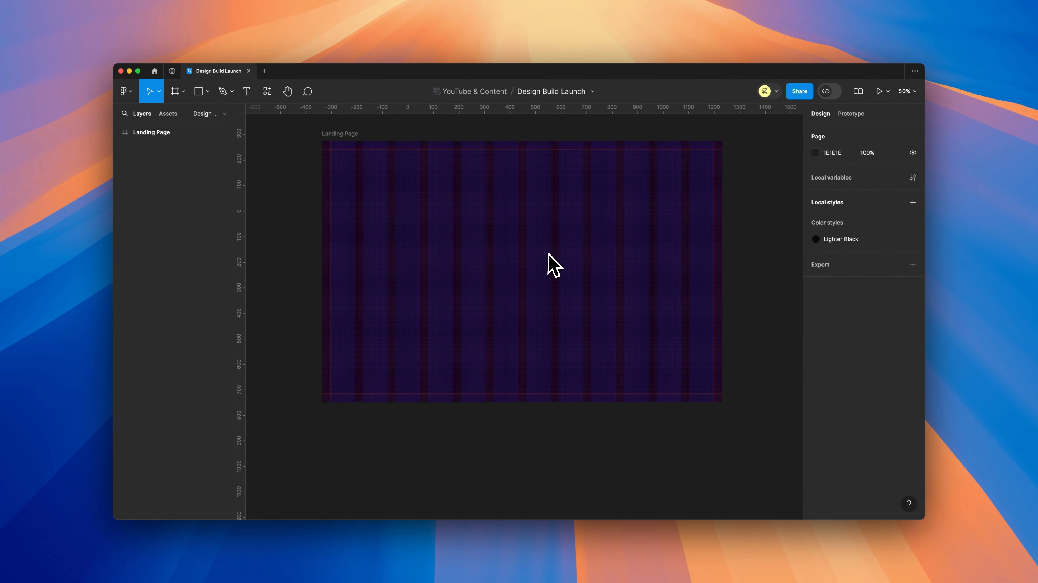
{"action": "key", "text": "ctrl+g"}
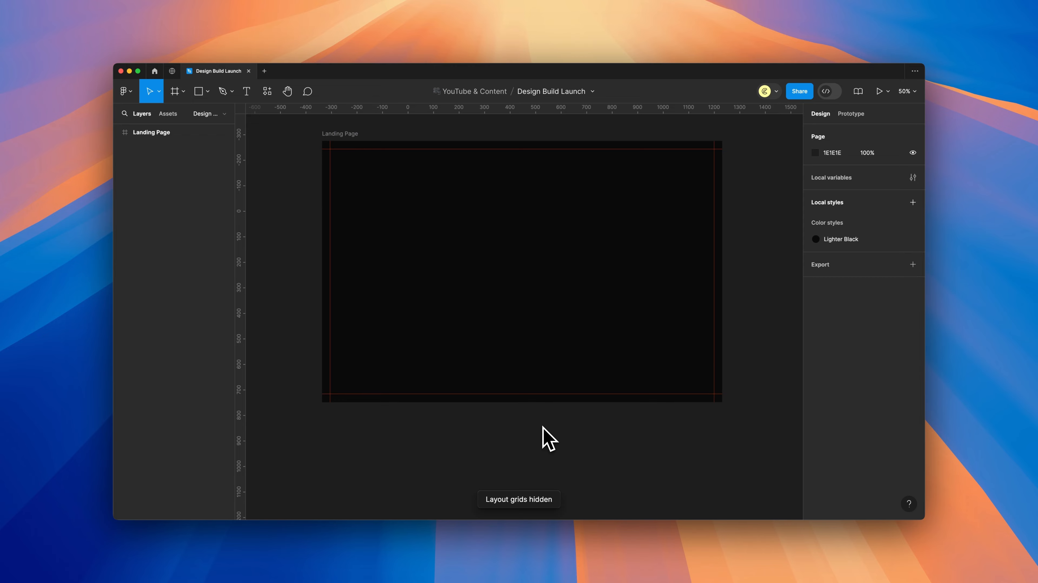
{"action": "scroll", "coordinate": [543, 427], "scroll_direction": "up", "scroll_amount": 2}
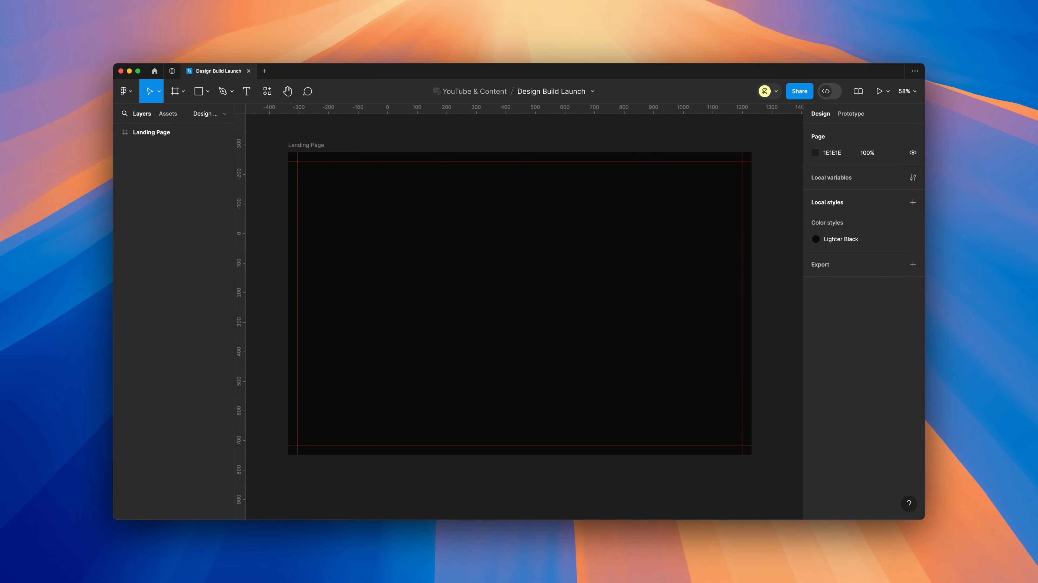
Add the text "Heading 1" on the empty canvas left of the Landing Page frame
{"action": "scroll", "coordinate": [441, 147], "scroll_direction": "left", "scroll_amount": 10}
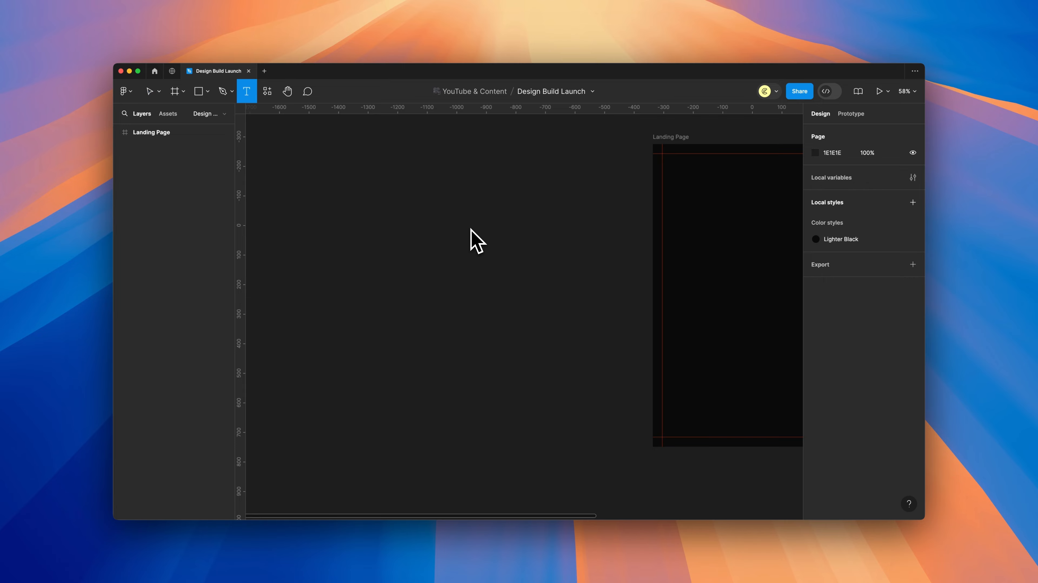
{"action": "left_click", "coordinate": [407, 192]}
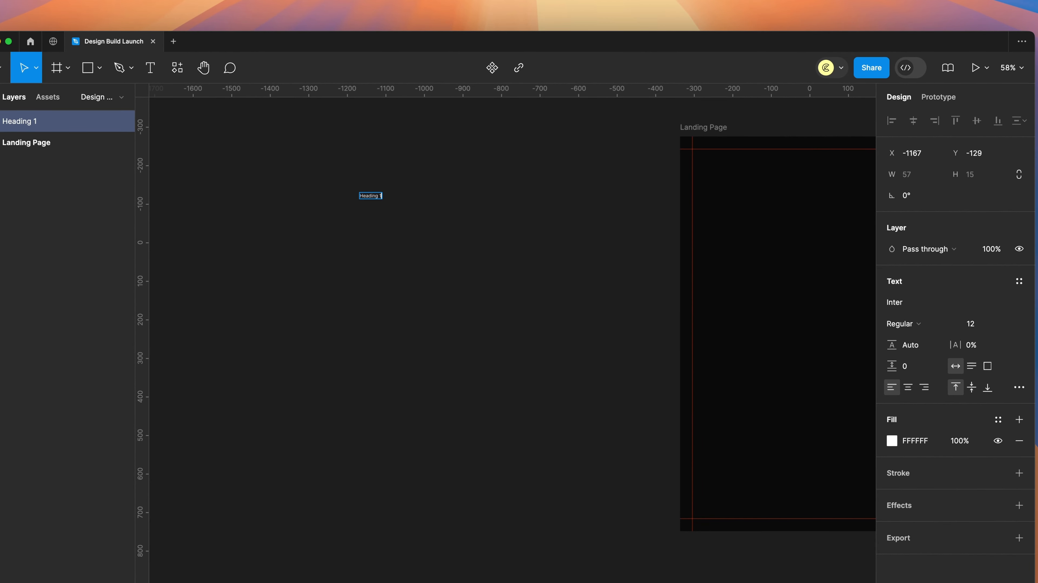
{"action": "key", "text": "Escape"}
{"action": "scroll", "coordinate": [407, 249], "scroll_direction": "up", "scroll_amount": 4}
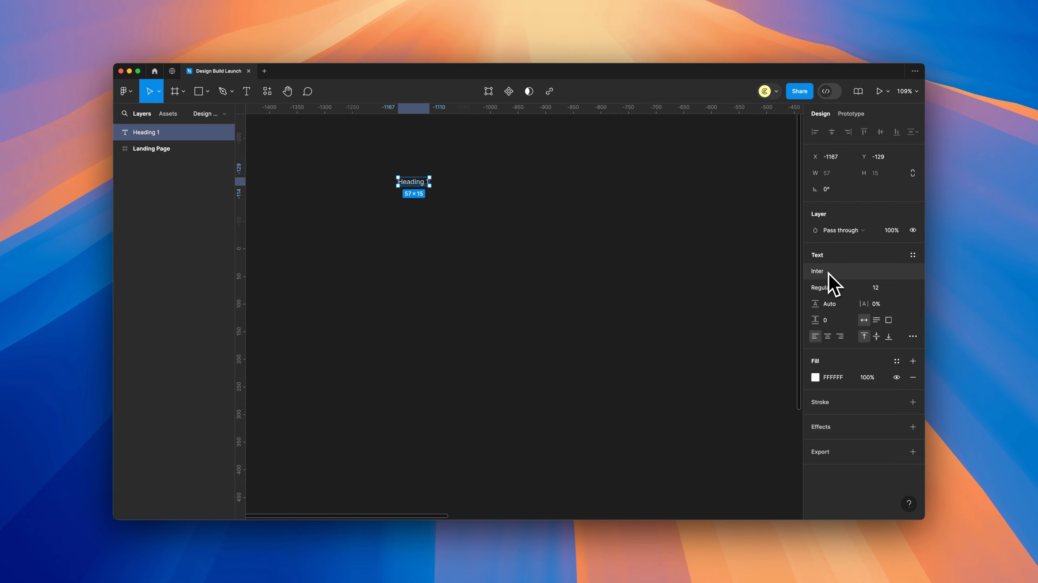
Style the Heading 1 text as Bold at size 96 with a line height of 120%
{"action": "left_click", "coordinate": [829, 289]}
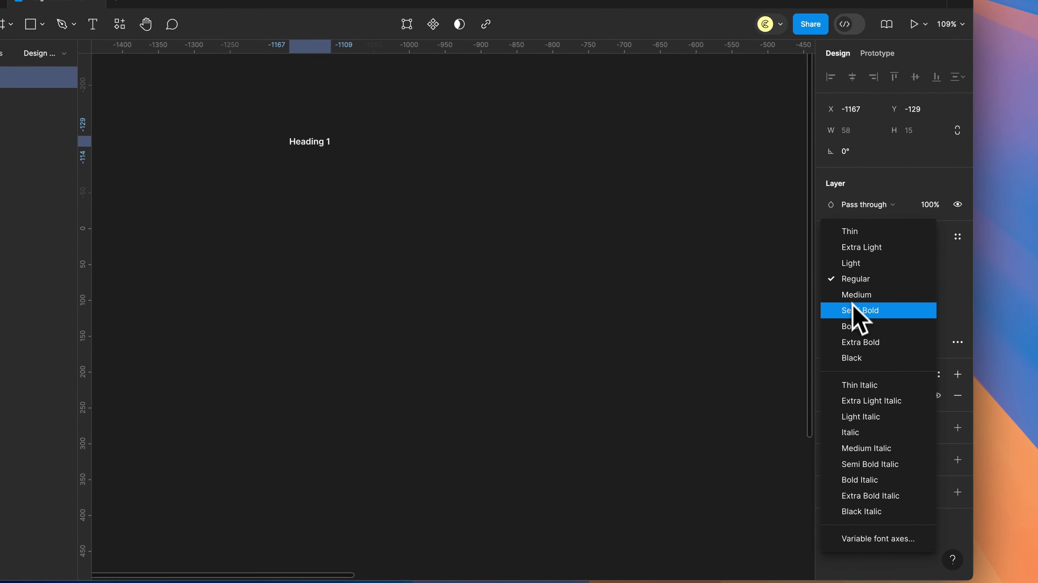
{"action": "left_click", "coordinate": [829, 324]}
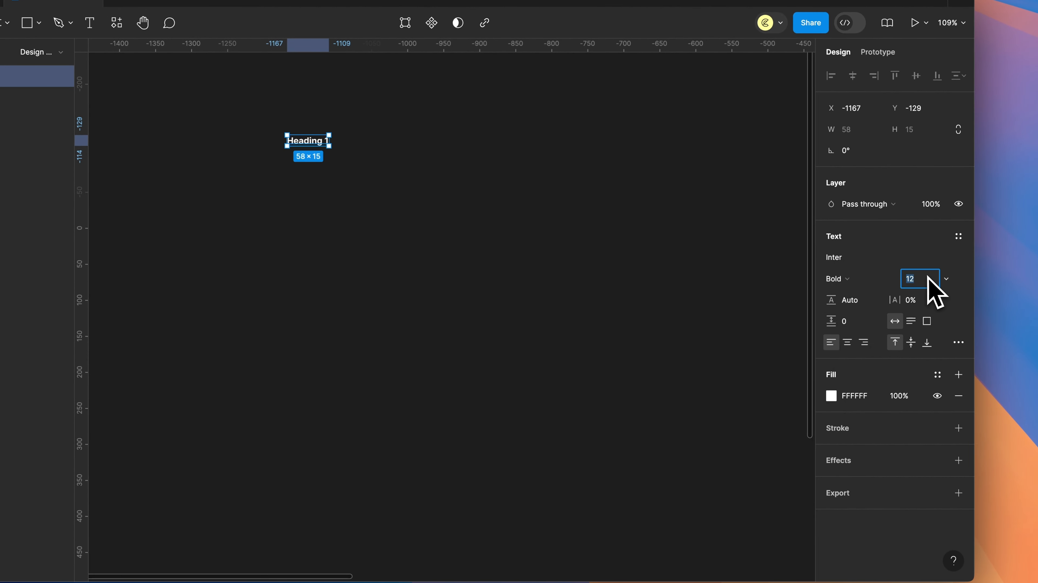
{"action": "type", "text": "96"}
{"action": "key", "text": "Return"}
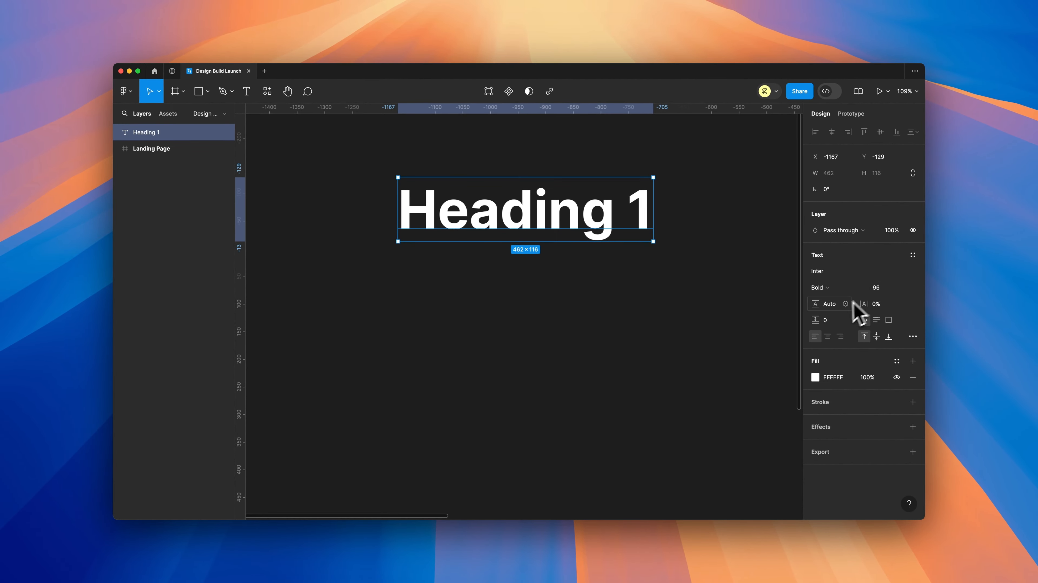
{"action": "left_click", "coordinate": [833, 305]}
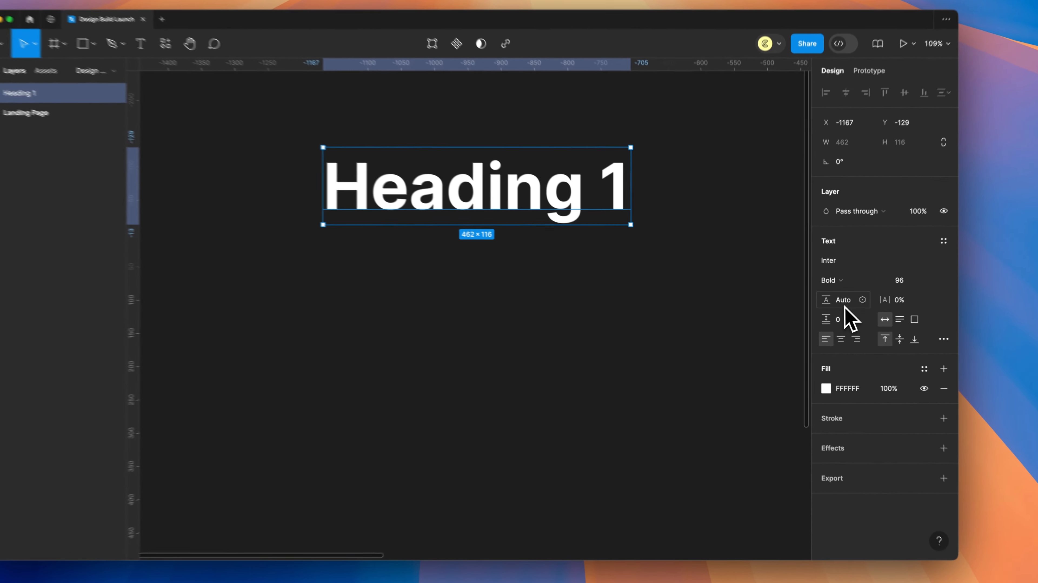
{"action": "type", "text": "120"}
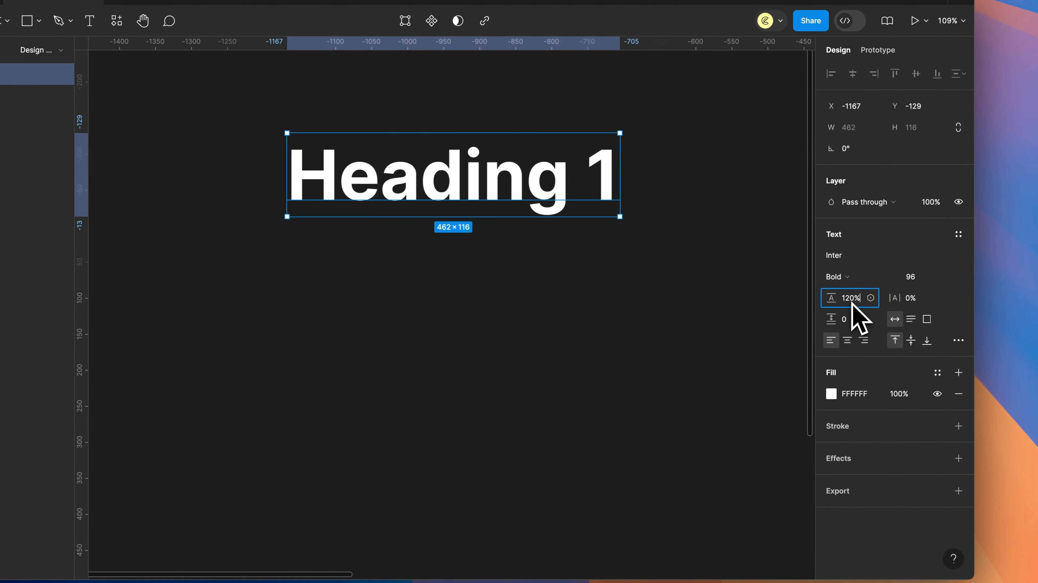
{"action": "key", "text": "Return"}
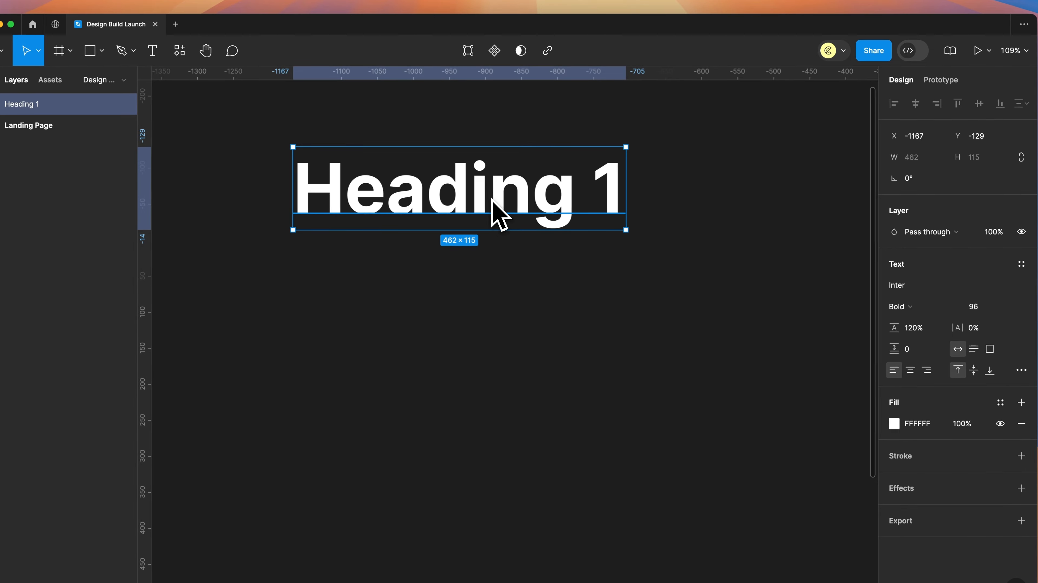
Duplicate Heading 1 32 px below the original and change the copy's text to "Heading 2"
{"action": "left_click_drag", "start_coordinate": [503, 209], "coordinate": [512, 296]}
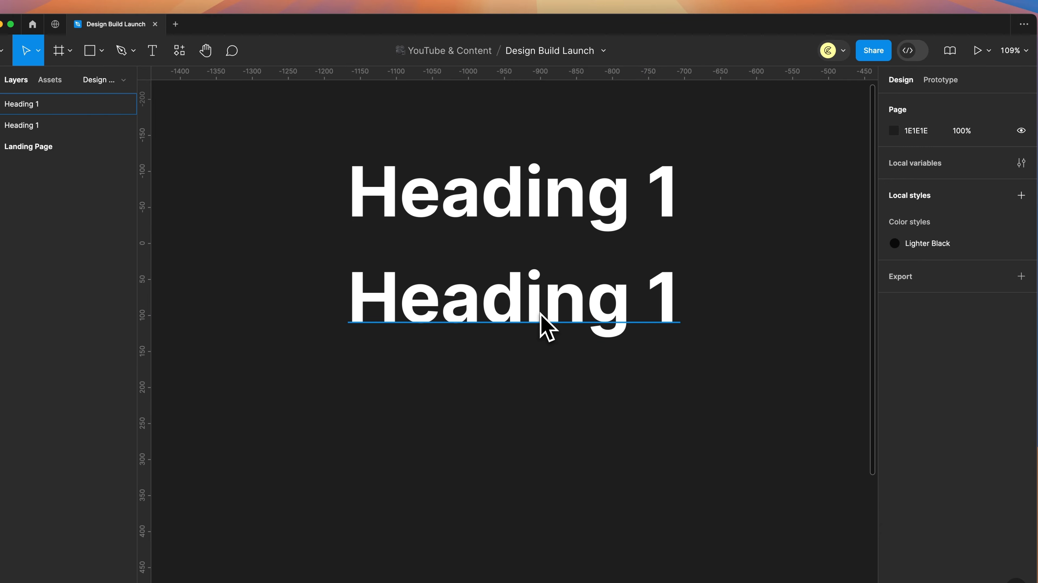
{"action": "left_click", "coordinate": [540, 313]}
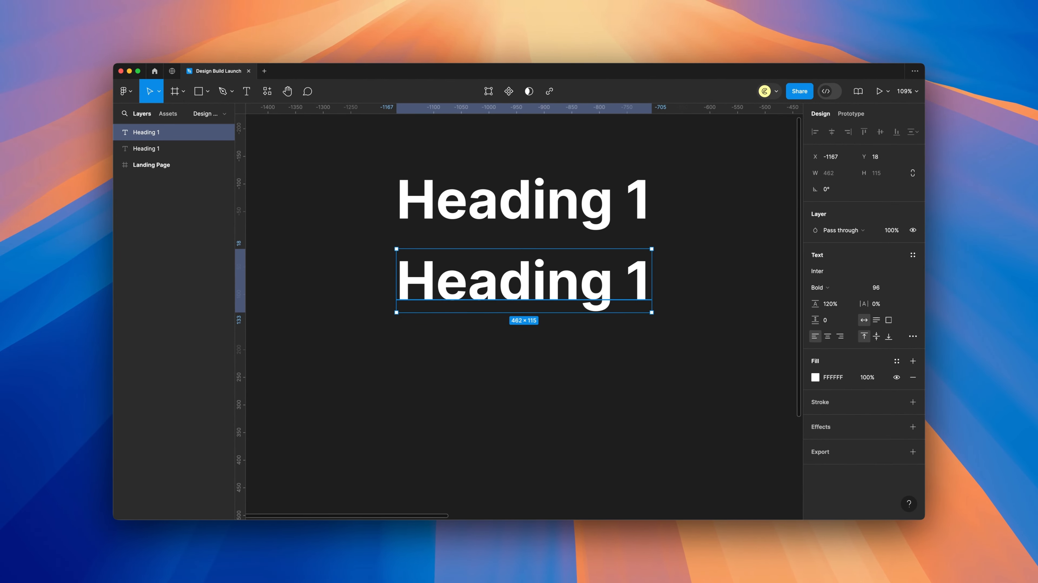
{"action": "double_click", "coordinate": [647, 281]}
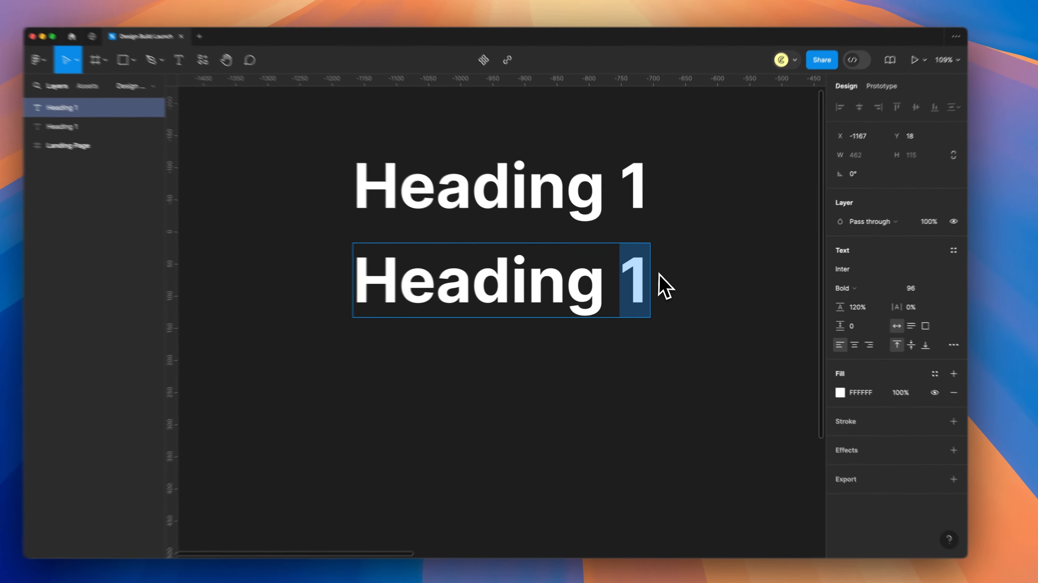
{"action": "type", "text": "2"}
{"action": "key", "text": "Escape"}
Set the font size of Heading 2 to 48
{"action": "left_click", "coordinate": [885, 289]}
{"action": "type", "text": "48"}
{"action": "key", "text": "Return"}
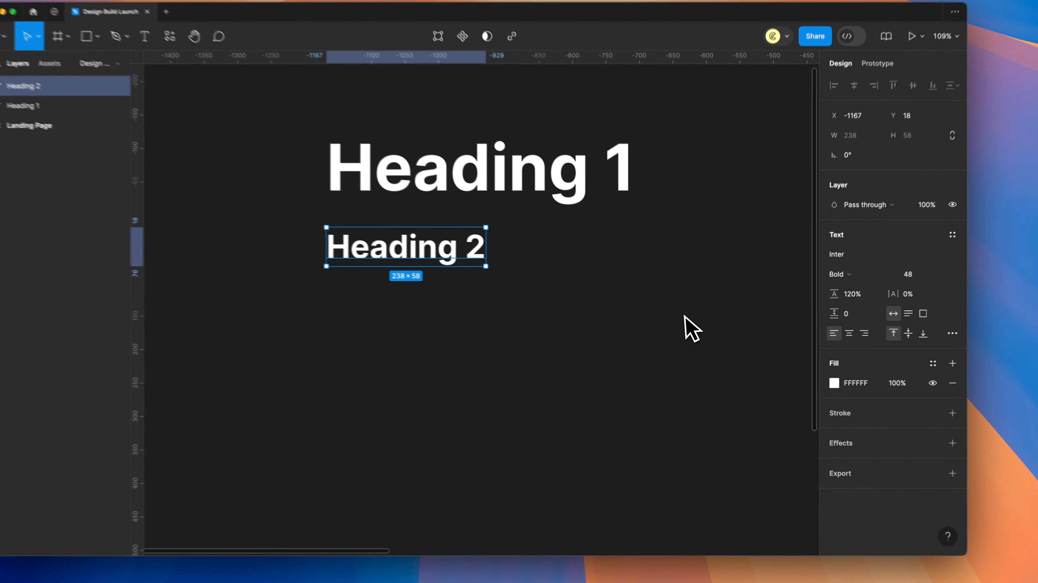
{"action": "left_click", "coordinate": [607, 281]}
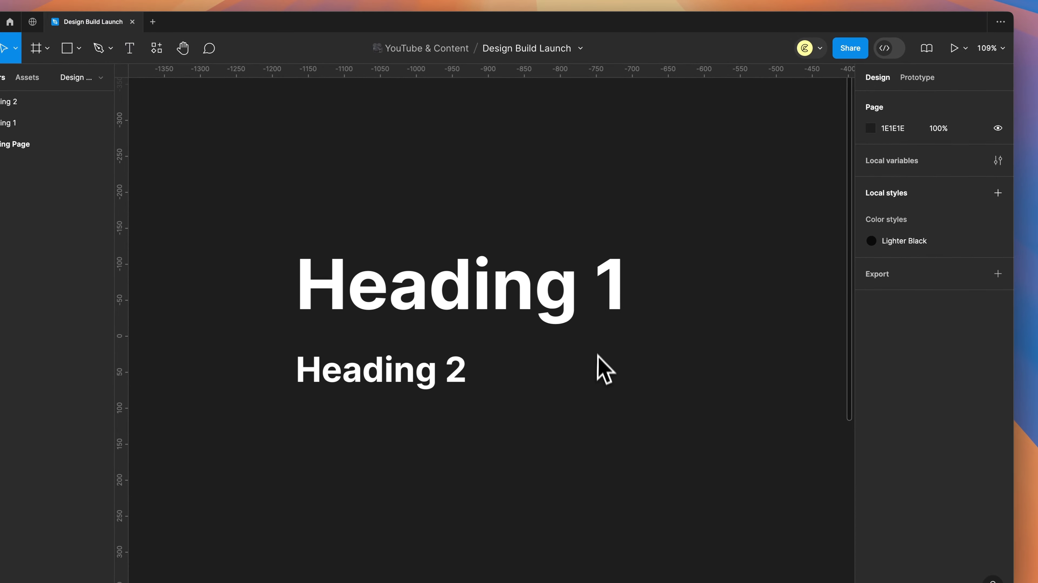
Duplicate Heading 1 above the original and change the copy's text to "Heading BIG"
{"action": "left_click", "coordinate": [512, 212]}
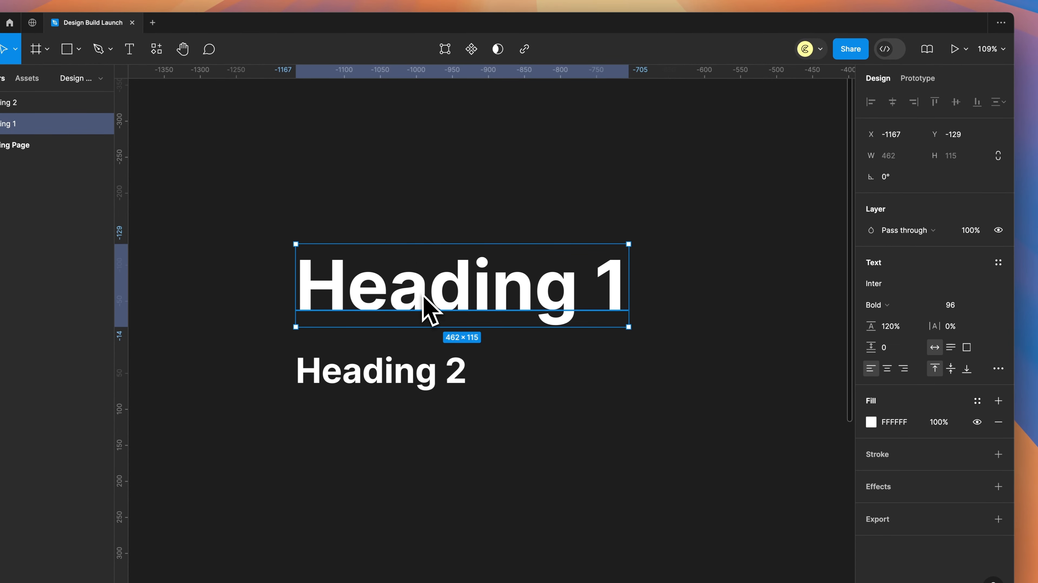
{"action": "left_click_drag", "start_coordinate": [424, 299], "coordinate": [410, 185], "text": "alt"}
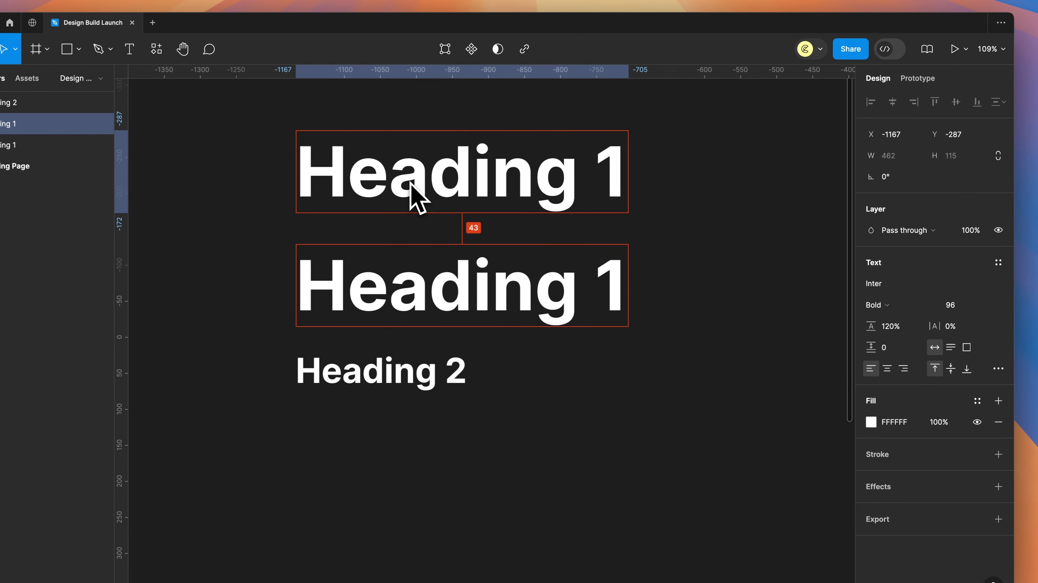
{"action": "double_click", "coordinate": [609, 180]}
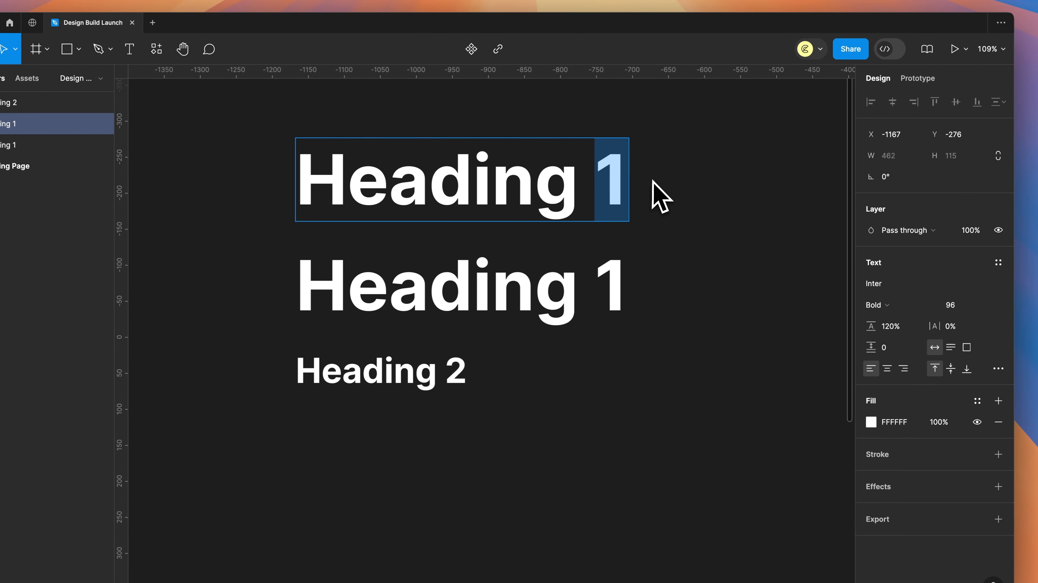
{"action": "type", "text": "BIG"}
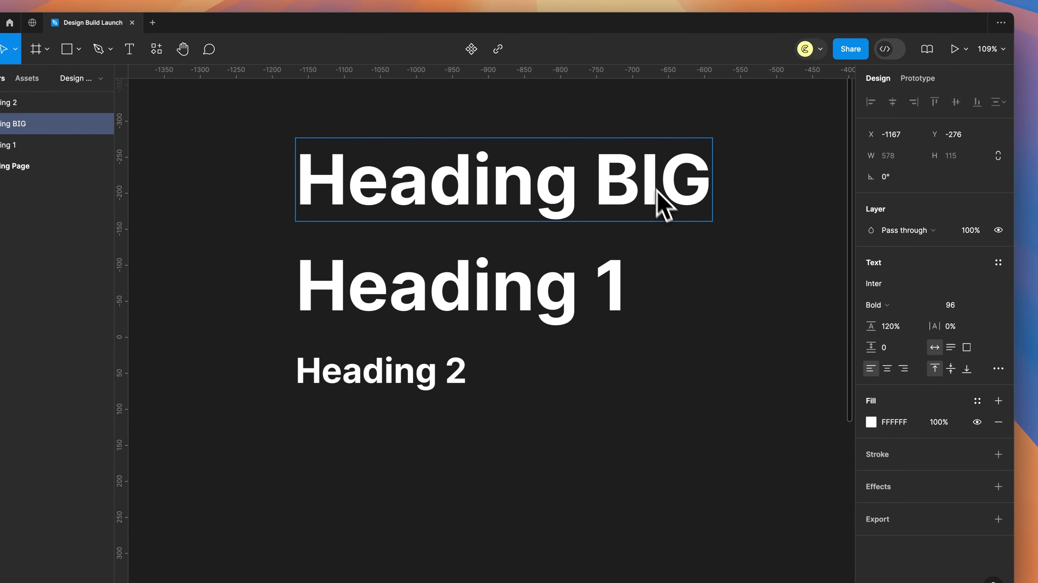
{"action": "key", "text": "Escape"}
Set Heading BIG to size 200 and reposition it 32 px above Heading 1, flush with its left edge
{"action": "left_click", "coordinate": [955, 306]}
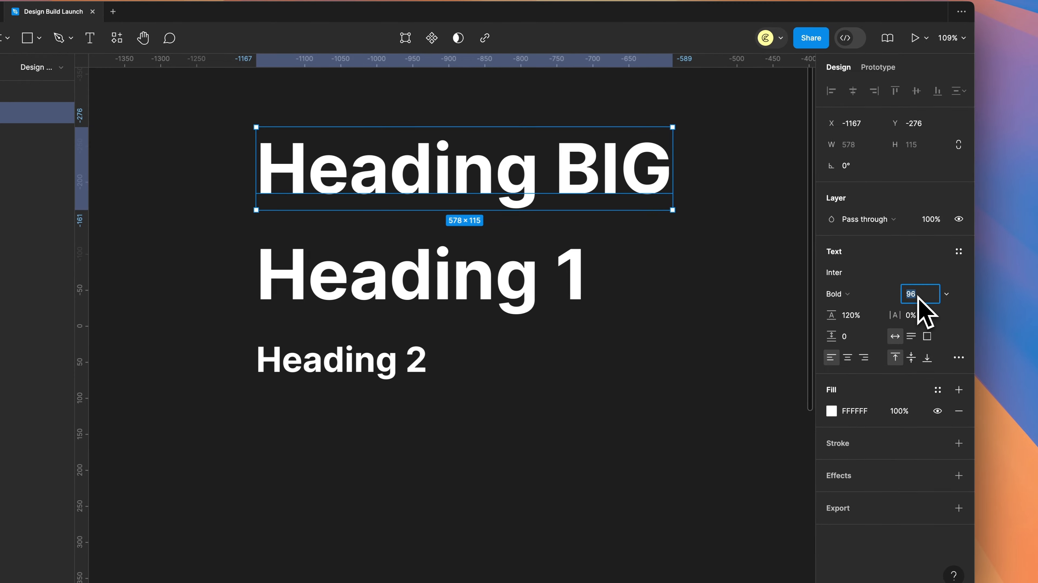
{"action": "type", "text": "200"}
{"action": "key", "text": "Return"}
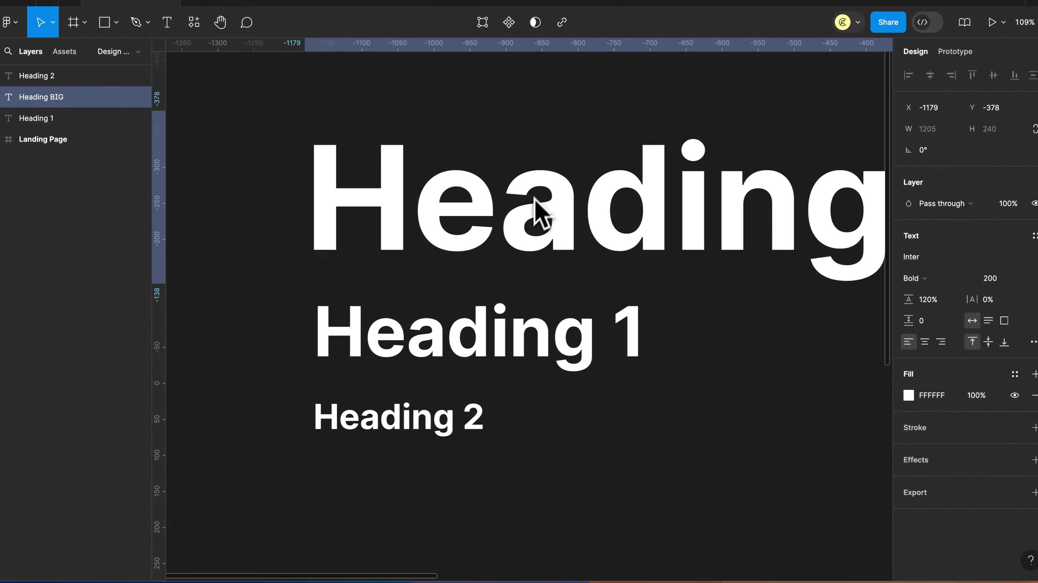
{"action": "left_click_drag", "start_coordinate": [534, 198], "coordinate": [546, 182]}
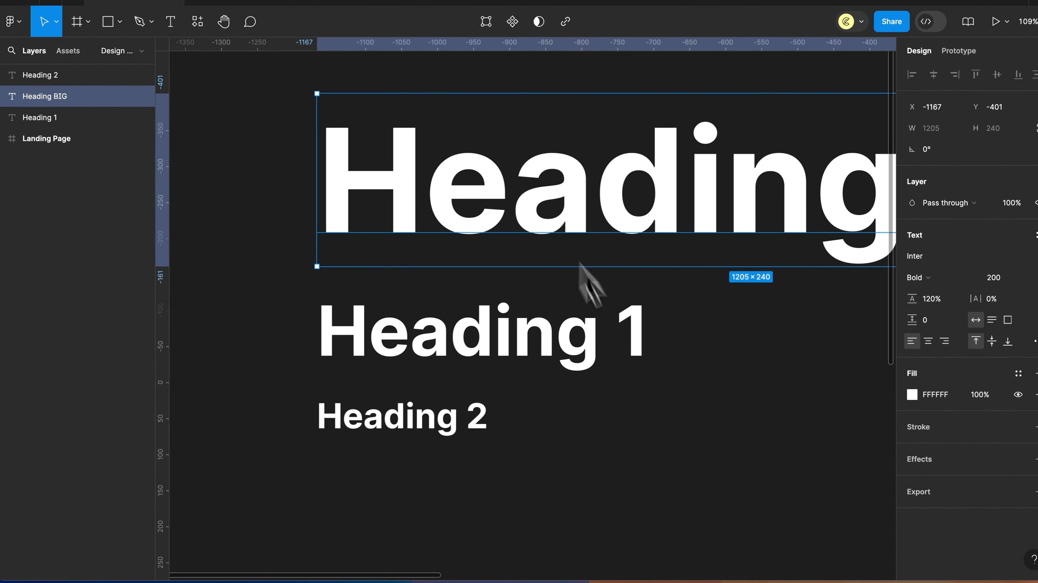
Move all three headings together farther left of the Landing Page frame, aligning Heading BIG with the frame's top edge
{"action": "left_click", "coordinate": [686, 435]}
{"action": "scroll", "coordinate": [689, 432], "scroll_direction": "down", "scroll_amount": 5}
{"action": "scroll", "coordinate": [690, 408], "scroll_direction": "right", "scroll_amount": 3}
{"action": "scroll", "coordinate": [528, 221], "scroll_direction": "down", "scroll_amount": 3}
{"action": "left_click_drag", "start_coordinate": [308, 163], "coordinate": [531, 384]}
{"action": "left_click_drag", "start_coordinate": [538, 241], "coordinate": [395, 272]}
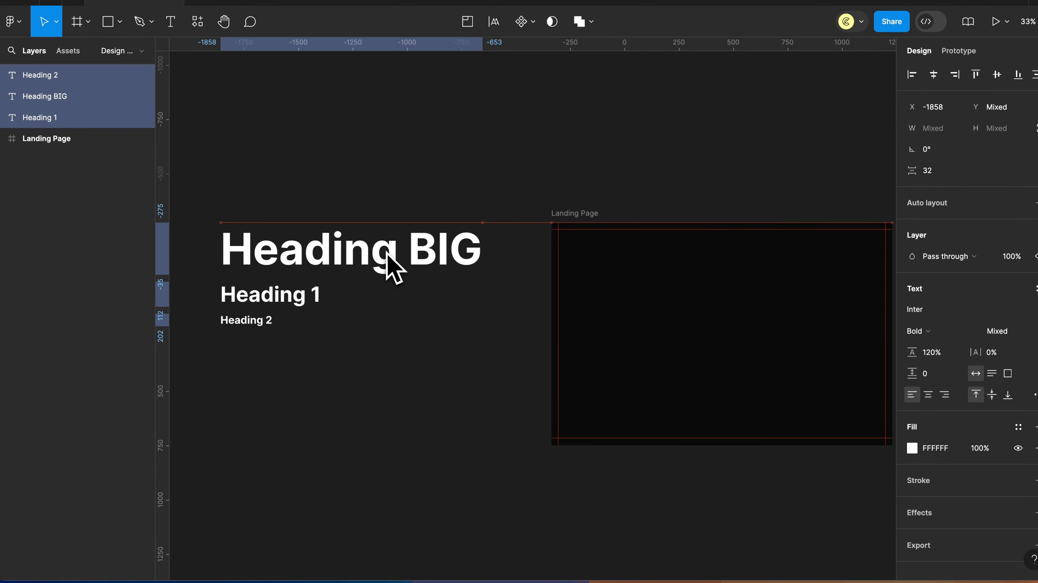
{"action": "left_click", "coordinate": [455, 419]}
Duplicate Heading 2 directly below the original, flush with its left edge at Y 234
{"action": "scroll", "coordinate": [455, 418], "scroll_direction": "left", "scroll_amount": 4}
{"action": "scroll", "coordinate": [556, 339], "scroll_direction": "up", "scroll_amount": 4}
{"action": "left_click", "coordinate": [556, 250]}
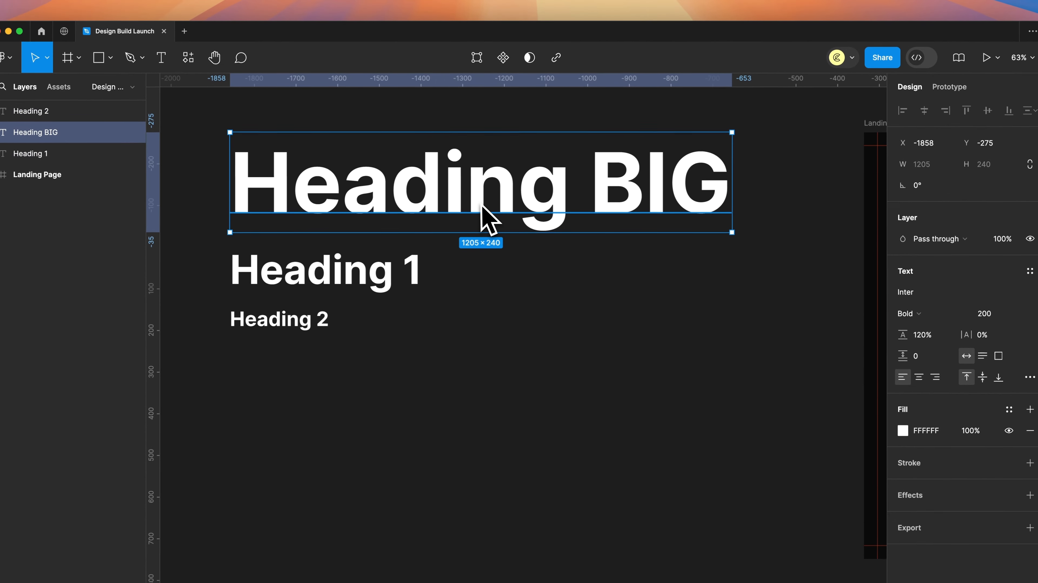
{"action": "scroll", "coordinate": [453, 204], "scroll_direction": "down", "scroll_amount": 1}
{"action": "scroll", "coordinate": [452, 204], "scroll_direction": "left", "scroll_amount": 1}
{"action": "scroll", "coordinate": [435, 286], "scroll_direction": "down", "scroll_amount": 1}
{"action": "left_click", "coordinate": [431, 323]}
{"action": "scroll", "coordinate": [347, 271], "scroll_direction": "up", "scroll_amount": 3}
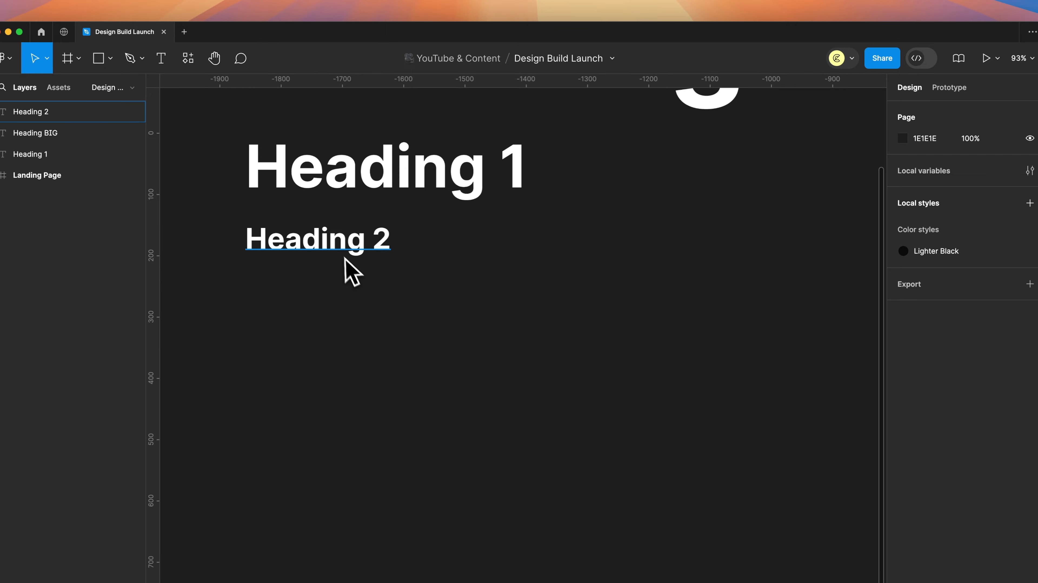
{"action": "left_click", "coordinate": [340, 255]}
{"action": "left_click_drag", "start_coordinate": [341, 256], "coordinate": [335, 301]}
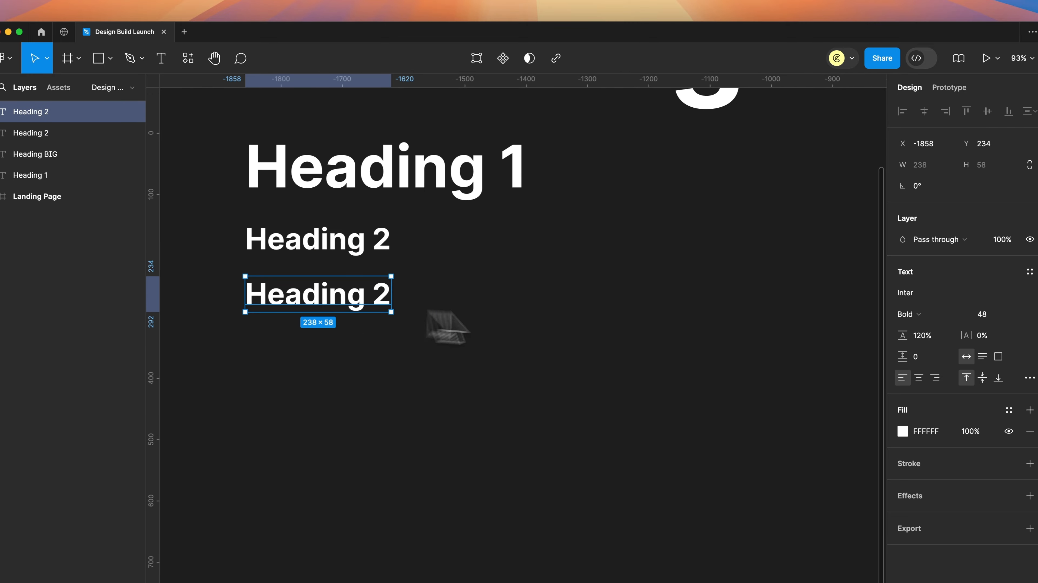
Set the lower Heading 2 copy to font size 16 with Regular weight
{"action": "left_click", "coordinate": [1004, 319]}
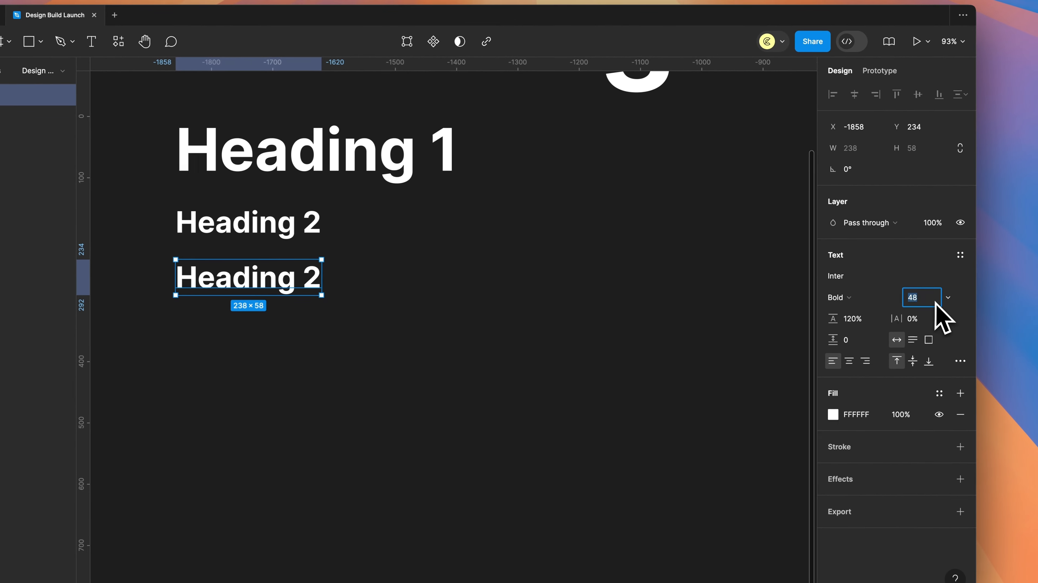
{"action": "type", "text": "16"}
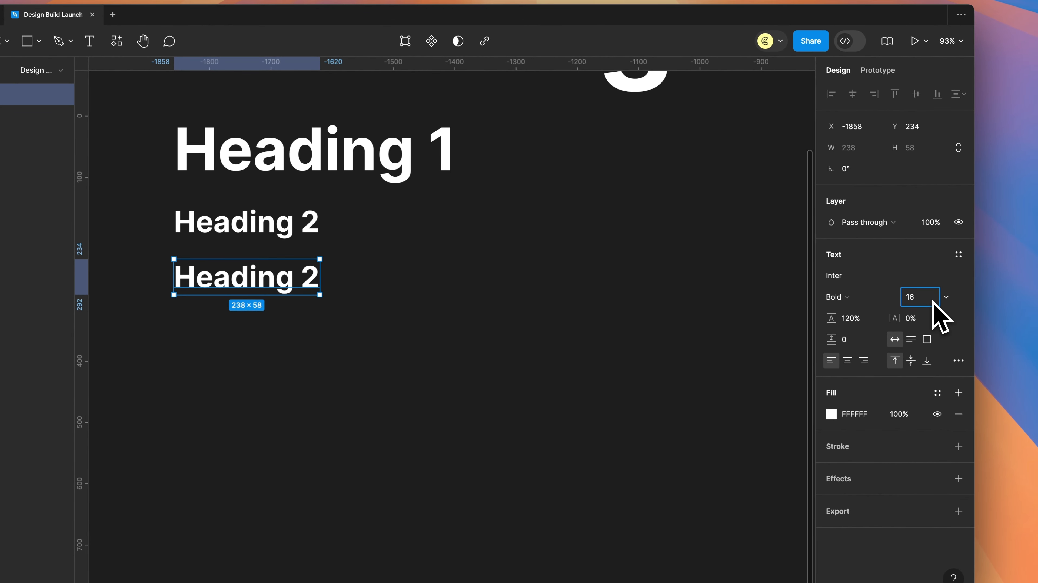
{"action": "key", "text": "Return"}
{"action": "left_click", "coordinate": [857, 303]}
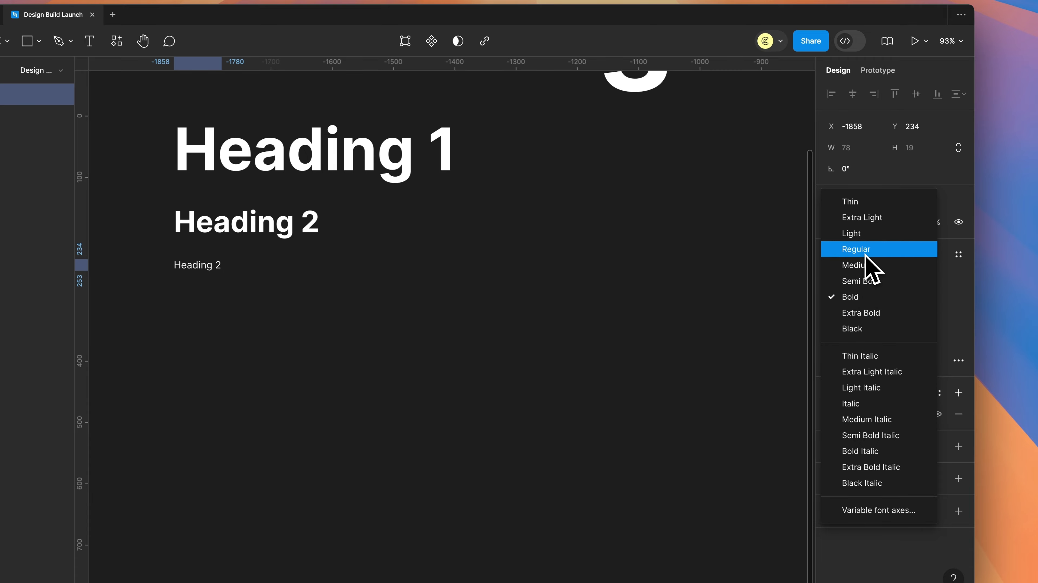
{"action": "left_click", "coordinate": [866, 252]}
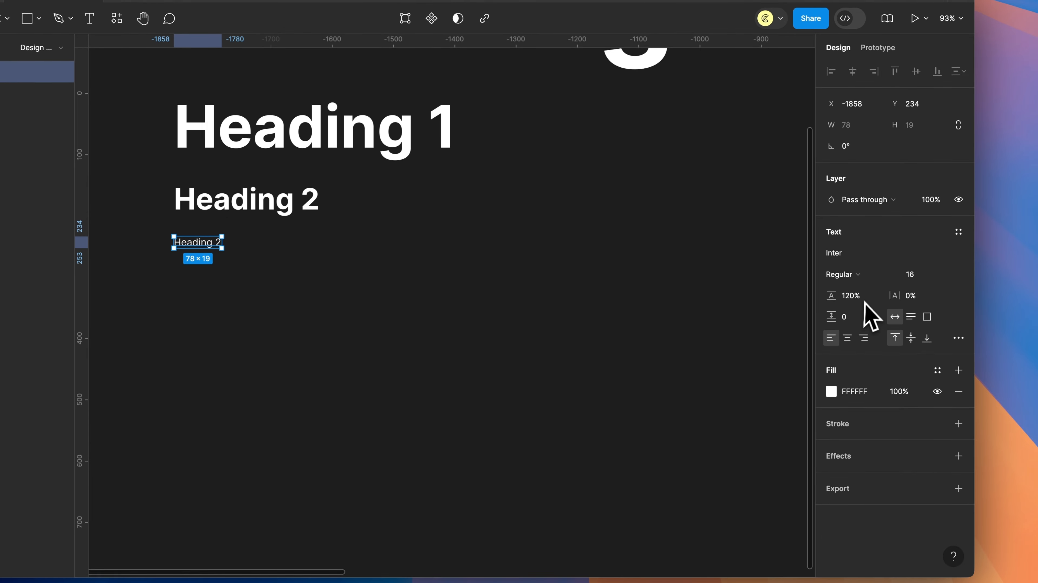
Set the line height of the small Heading 2 copy to 160%
{"action": "left_click", "coordinate": [862, 296]}
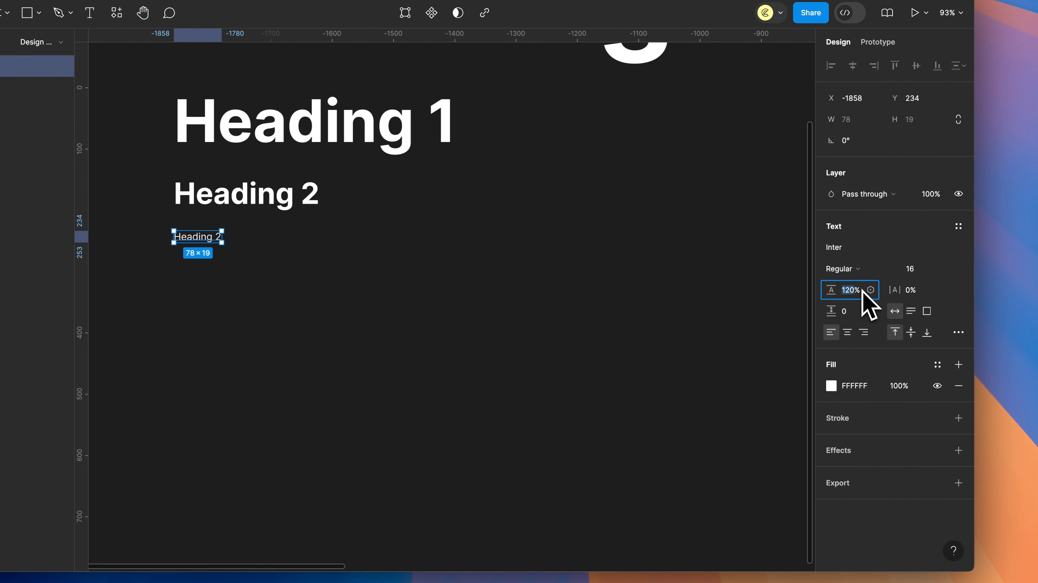
{"action": "type", "text": "160"}
{"action": "key", "text": "Return"}
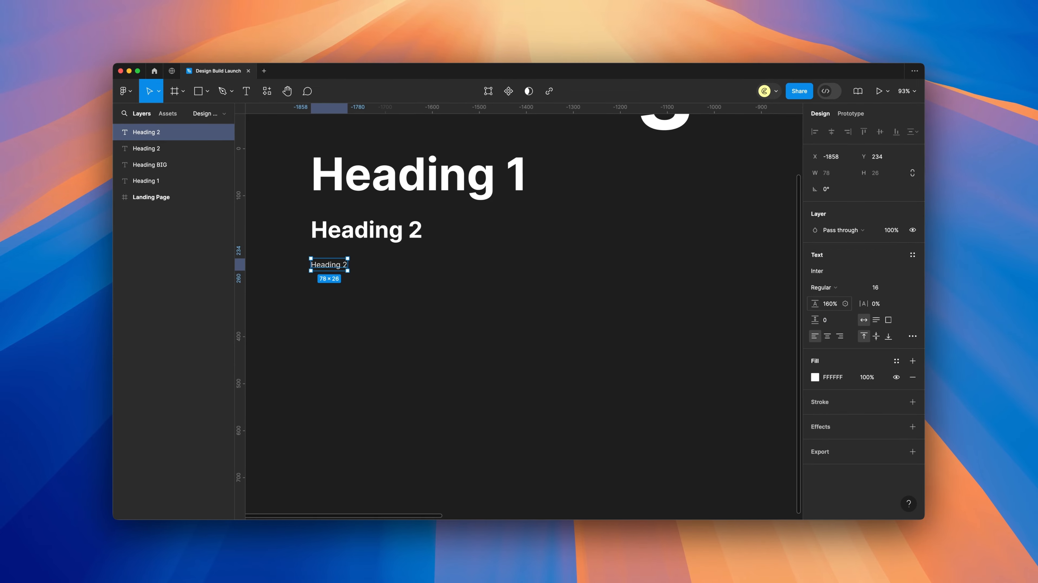
Add sample lines "asdfasdf" and "asdf" below the small Heading 2 text and try a 100% line height on them
{"action": "scroll", "coordinate": [431, 271], "scroll_direction": "up", "scroll_amount": 5}
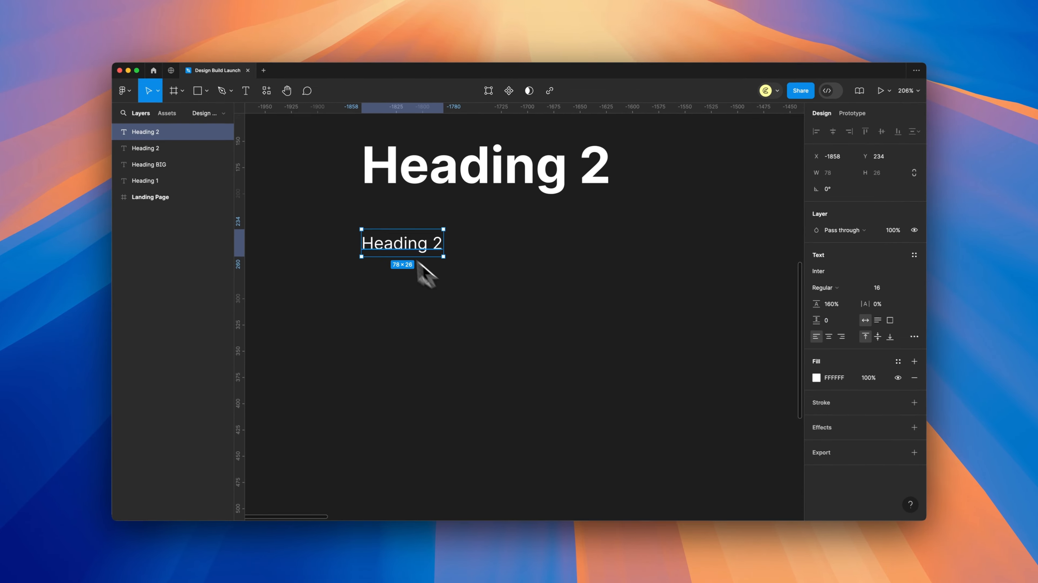
{"action": "double_click", "coordinate": [424, 244]}
{"action": "left_click", "coordinate": [425, 246]}
{"action": "key", "text": "Return"}
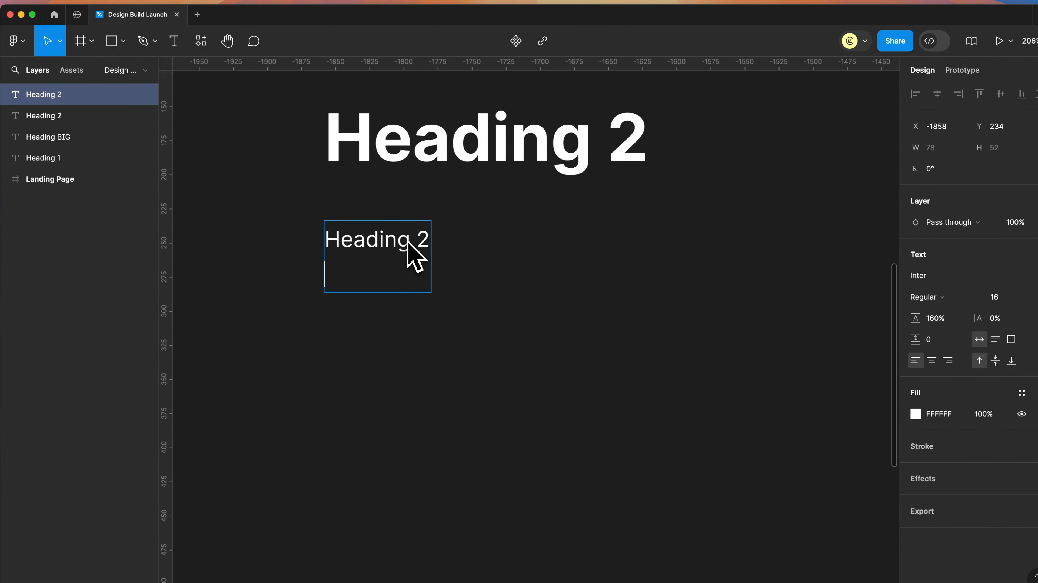
{"action": "key", "text": "Escape"}
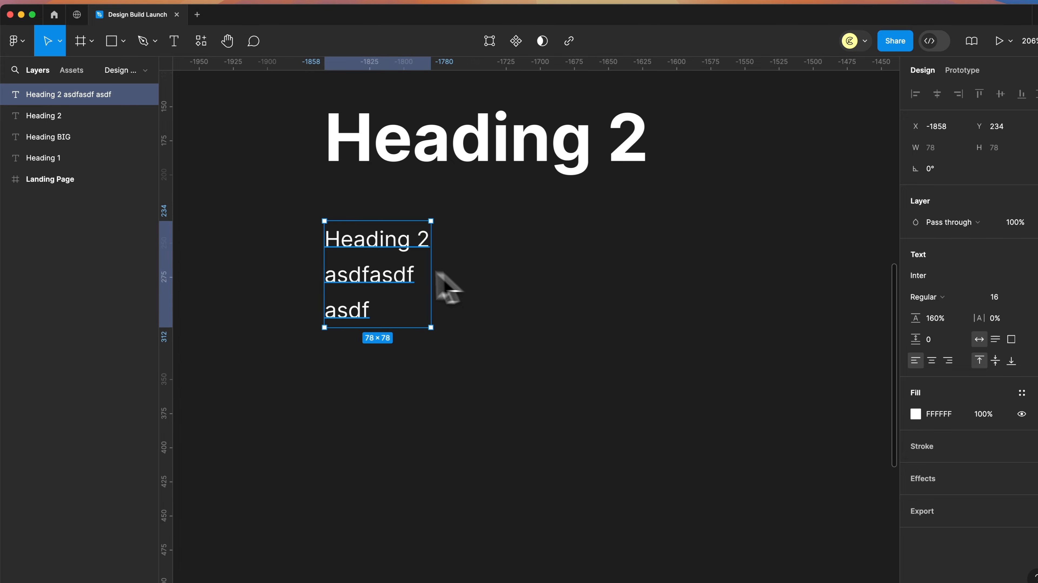
{"action": "left_click", "coordinate": [938, 319]}
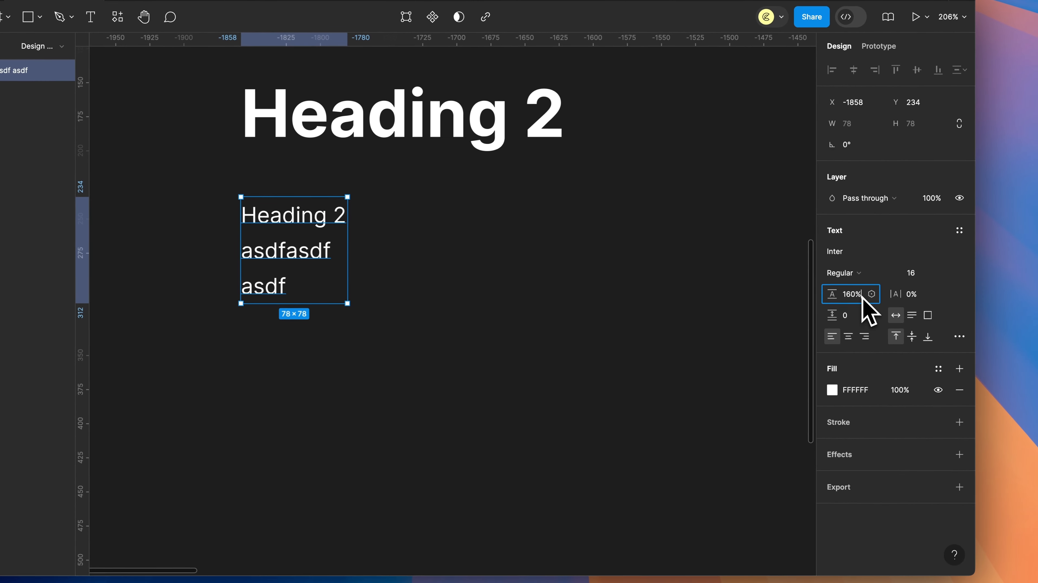
{"action": "type", "text": "100"}
{"action": "key", "text": "Return"}
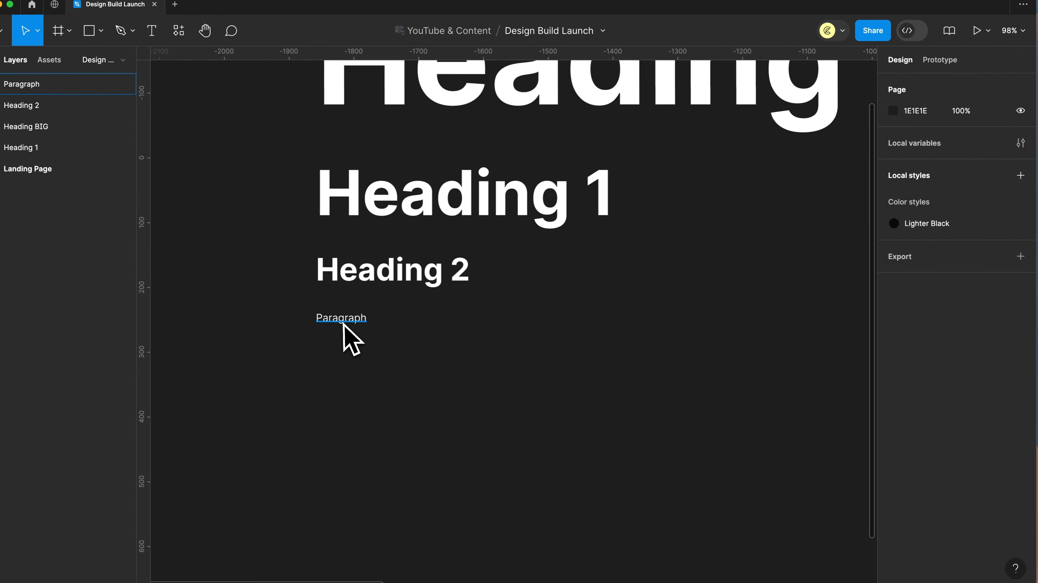
Duplicate the Paragraph text below the original at Y 282 and set the copy's weight to Medium
{"action": "left_click_drag", "start_coordinate": [344, 324], "coordinate": [348, 351]}
{"action": "left_click", "coordinate": [908, 287]}
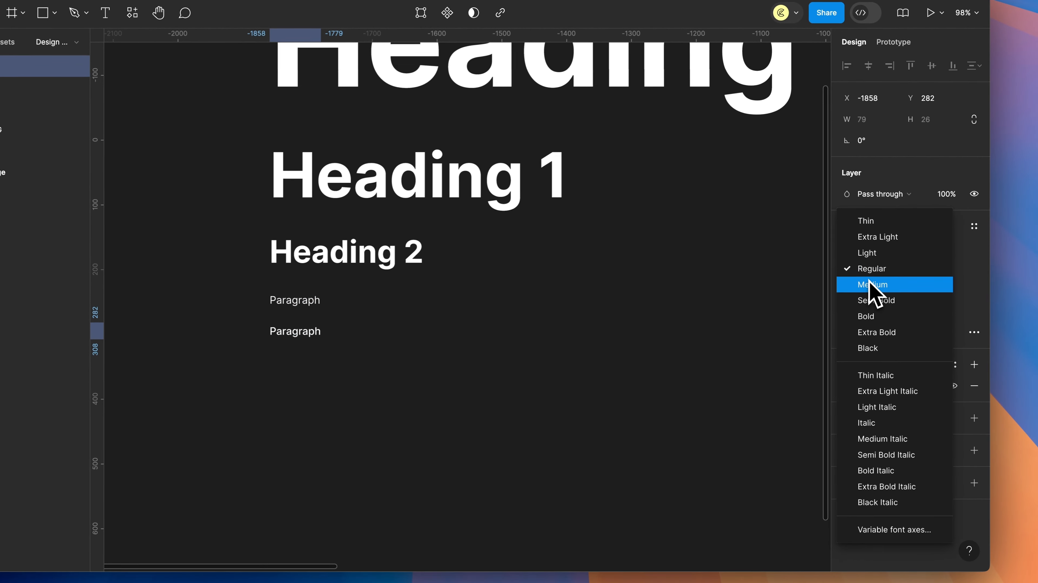
{"action": "left_click", "coordinate": [872, 284]}
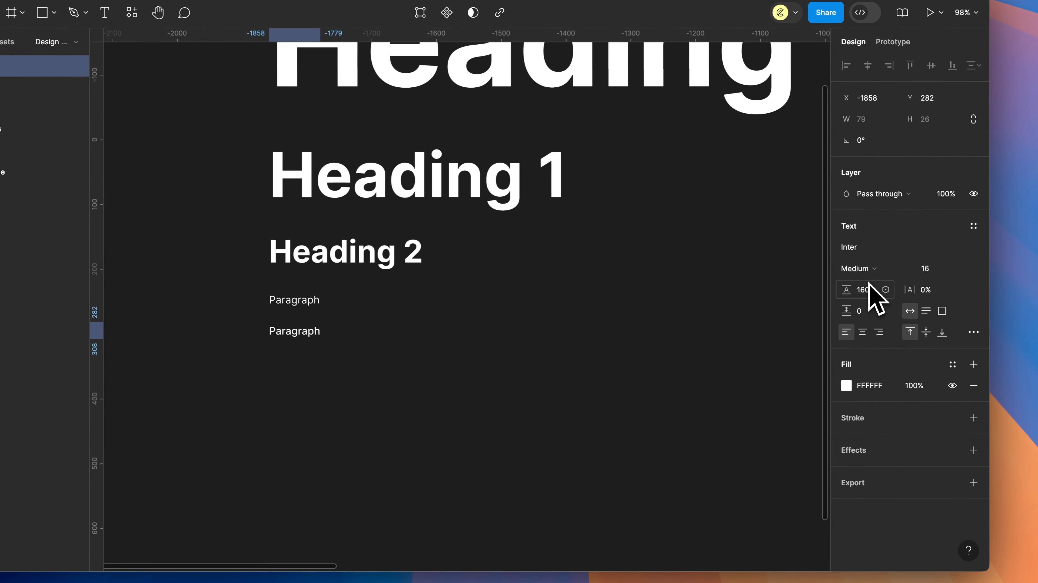
Duplicate both Paragraph texts together as a second column beside the originals at X -1699
{"action": "scroll", "coordinate": [483, 364], "scroll_direction": "down", "scroll_amount": 3}
{"action": "left_click", "coordinate": [493, 323]}
{"action": "left_click_drag", "start_coordinate": [493, 324], "coordinate": [482, 255]}
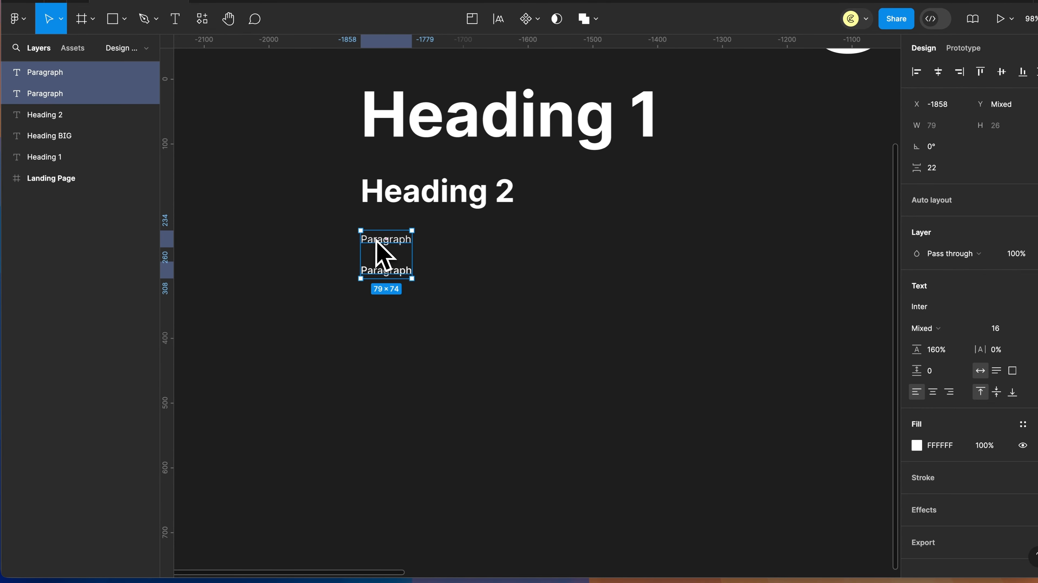
Change the lower Paragraph text in the first column to "Links"
{"action": "left_click", "coordinate": [383, 272]}
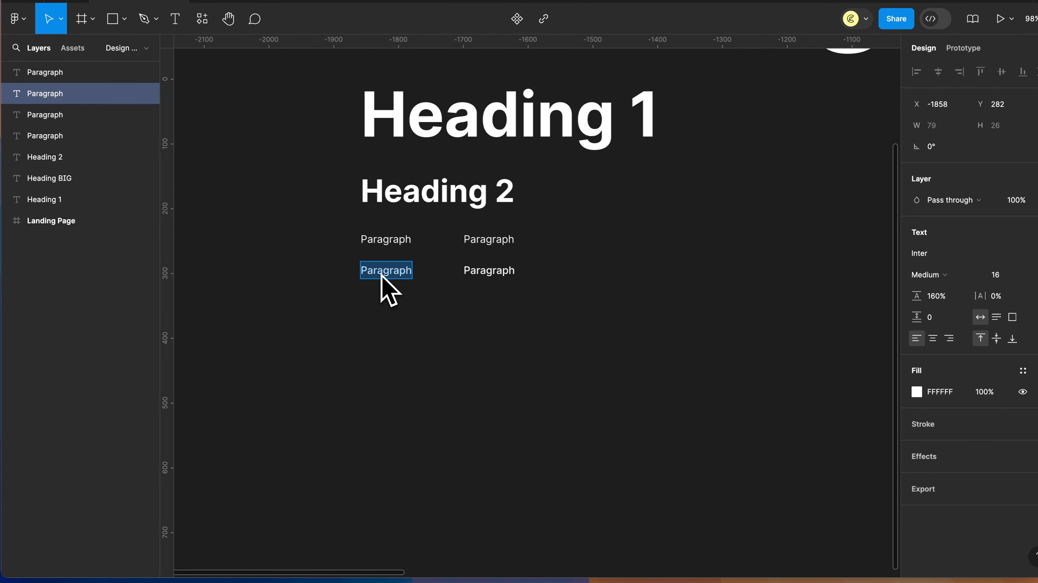
{"action": "type", "text": "Links"}
{"action": "key", "text": "Escape"}
Set the font of the upper Paragraph text in the second column to Roboto Condensed
{"action": "scroll", "coordinate": [440, 278], "scroll_direction": "up", "scroll_amount": 5}
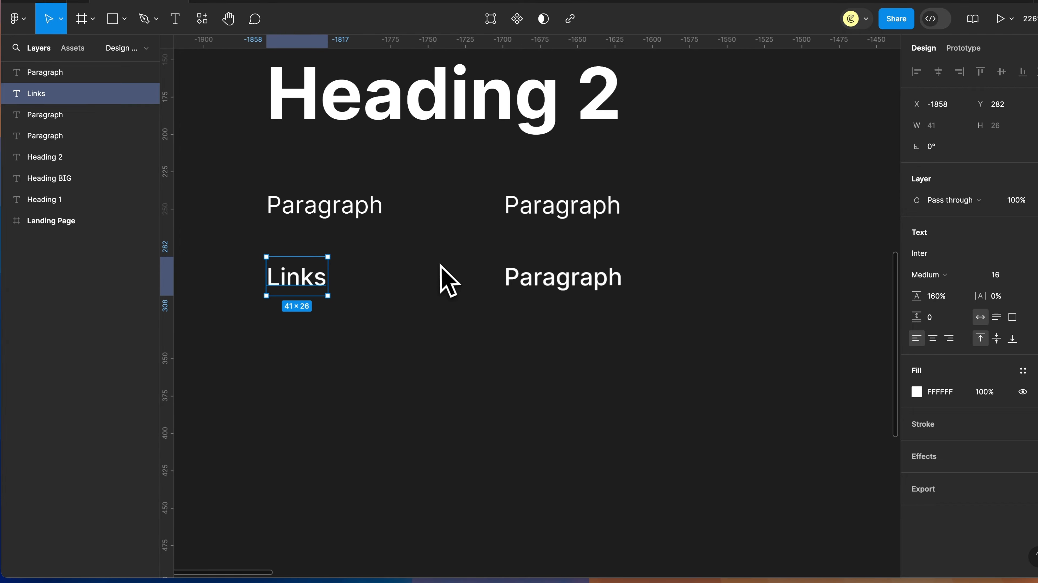
{"action": "left_click", "coordinate": [563, 226]}
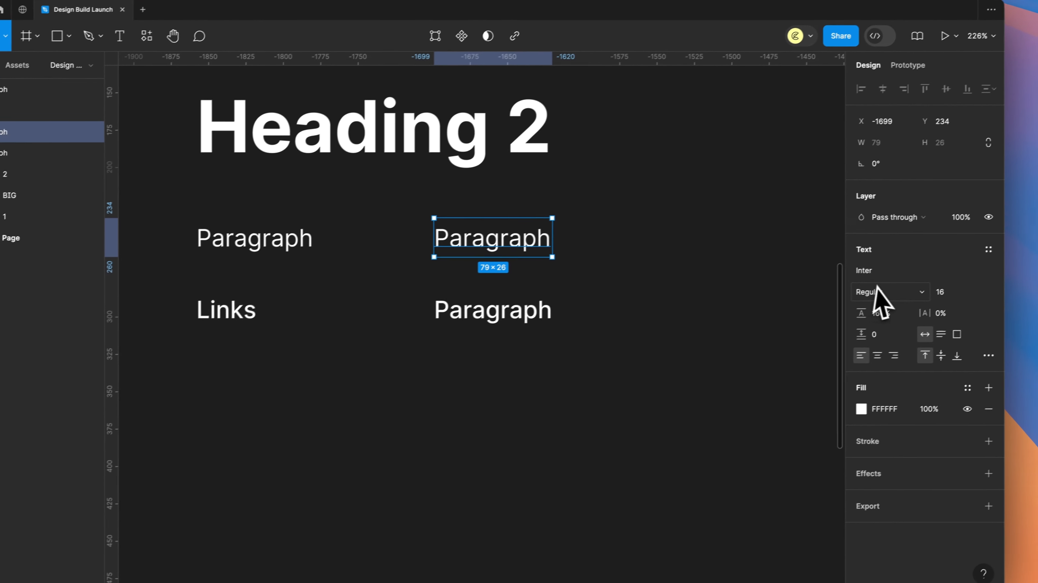
{"action": "left_click", "coordinate": [941, 258]}
{"action": "type", "text": "robot"}
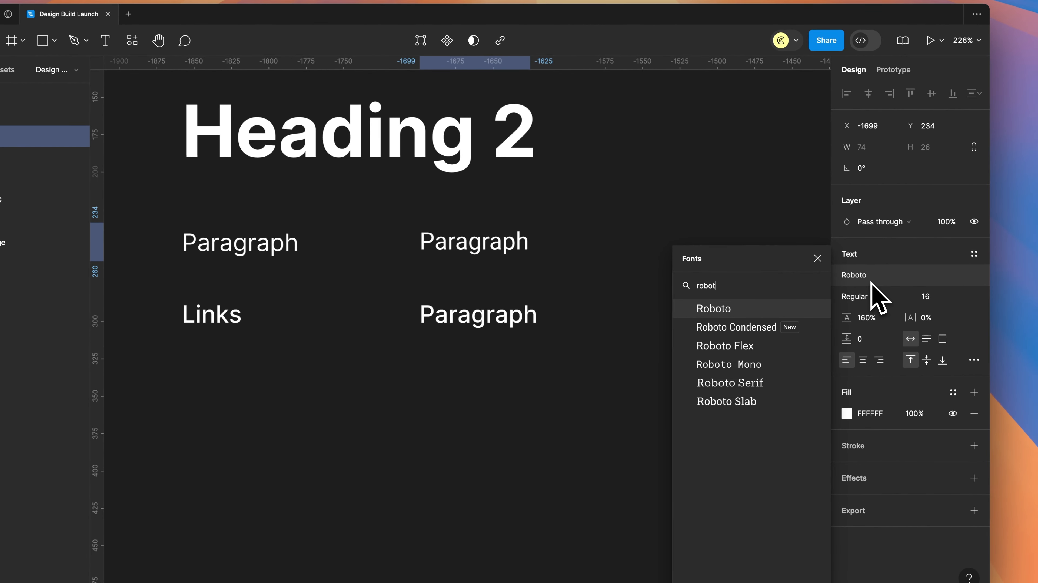
{"action": "left_click", "coordinate": [777, 327]}
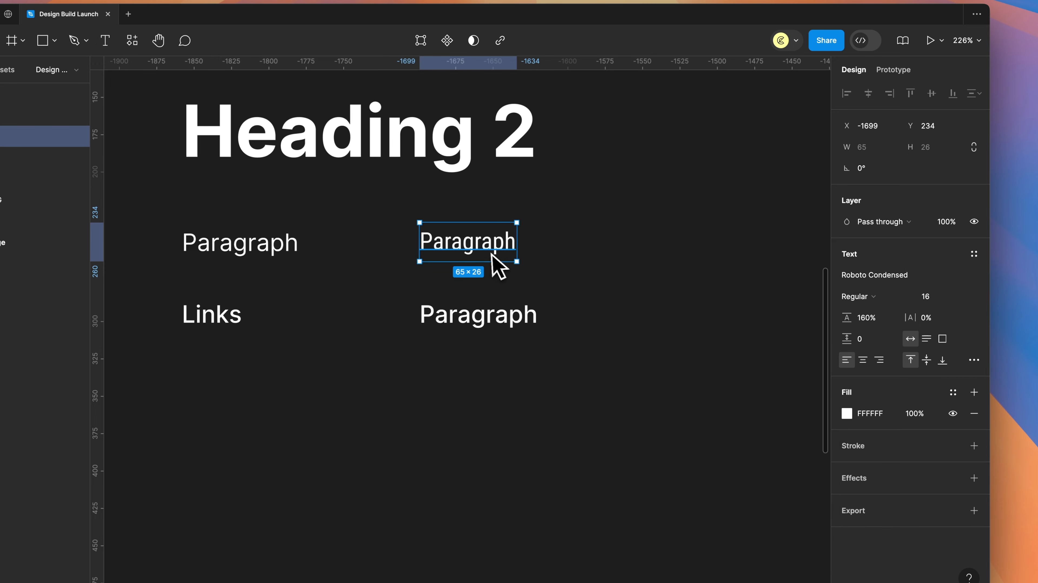
Change the wording of the Roboto Condensed Paragraph text to "TEXT"
{"action": "double_click", "coordinate": [483, 245]}
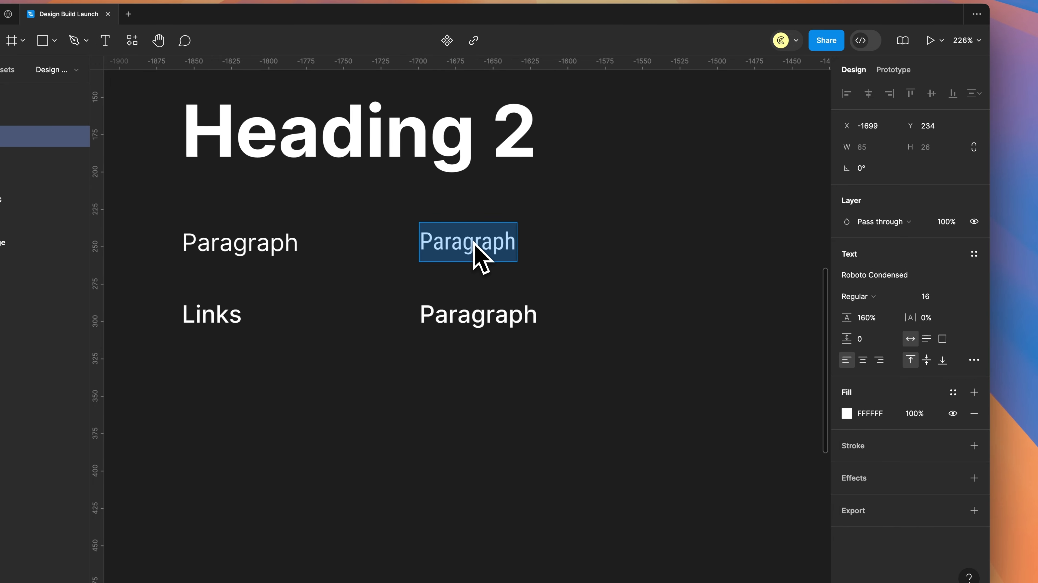
{"action": "type", "text": "TEXT"}
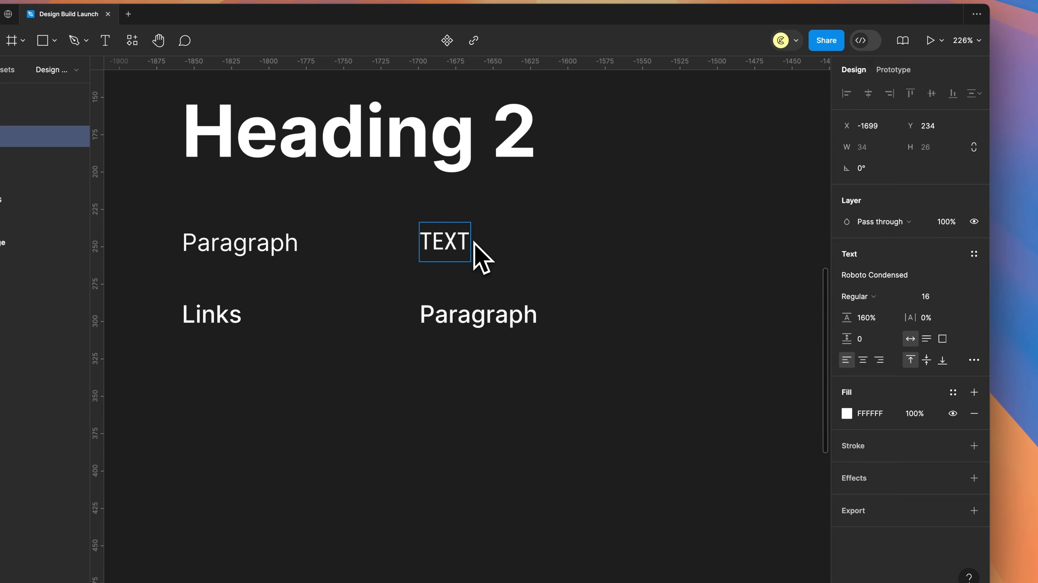
{"action": "key", "text": "Escape"}
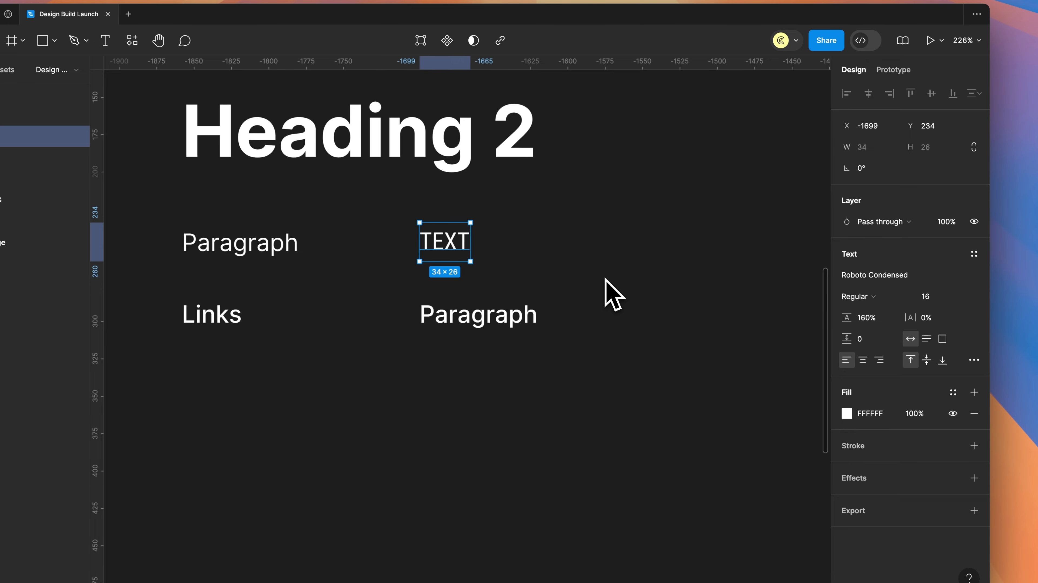
Change the lower Paragraph text in the second column to "LINKS" with Medium weight
{"action": "double_click", "coordinate": [471, 321]}
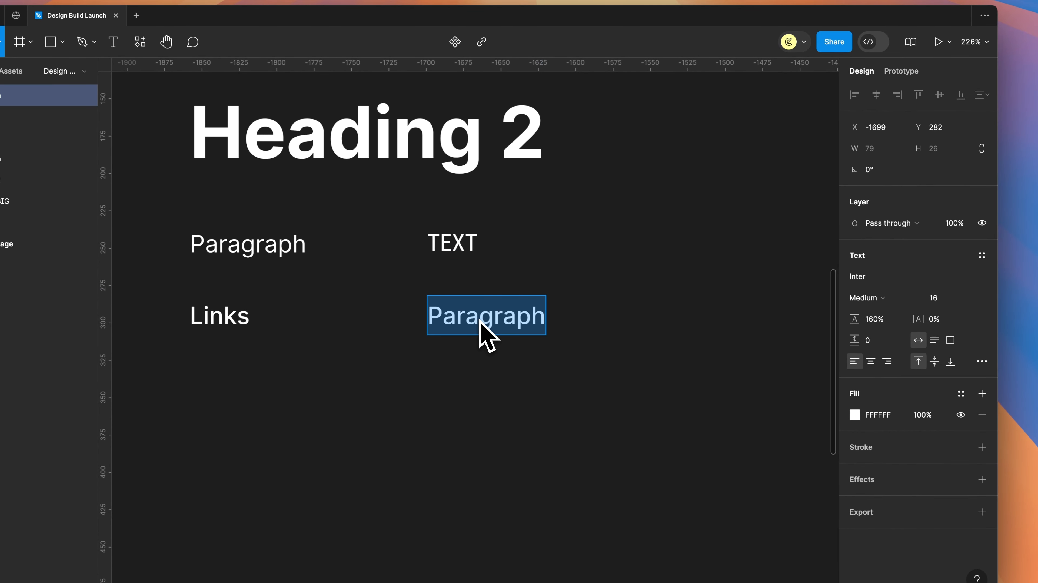
{"action": "type", "text": "L"}
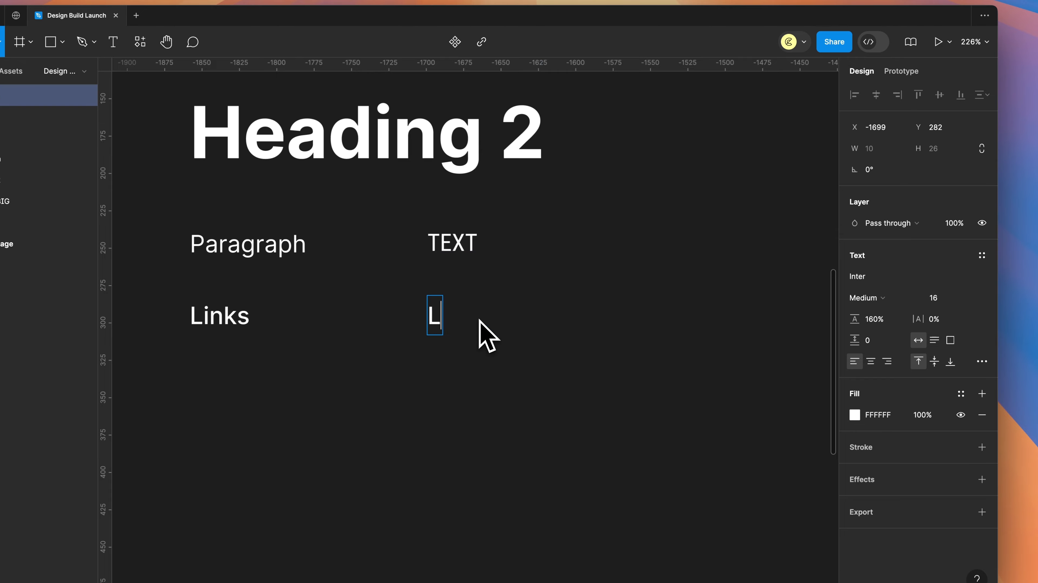
{"action": "key", "text": "Escape"}
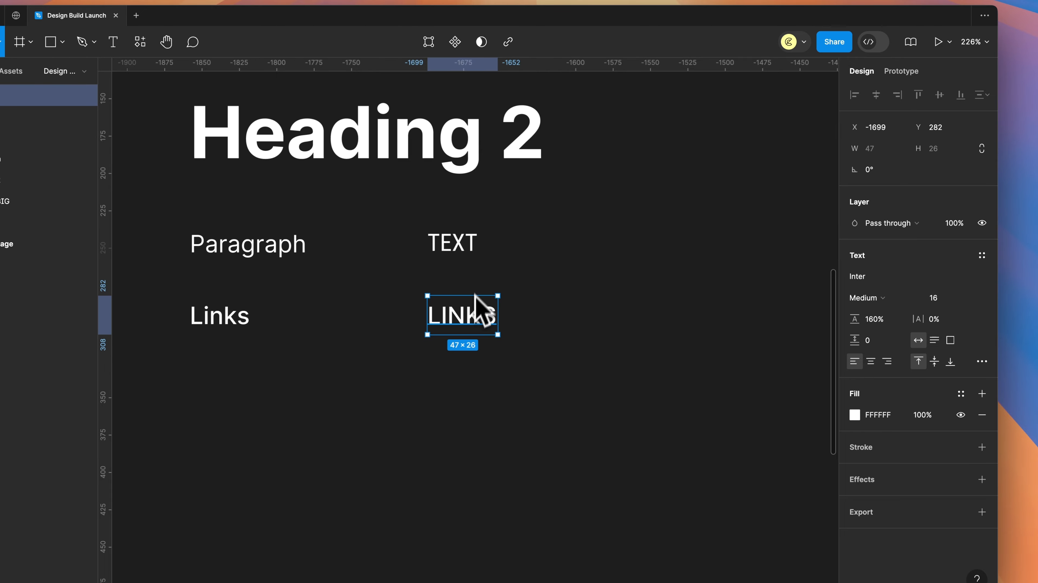
{"action": "left_click", "coordinate": [866, 298]}
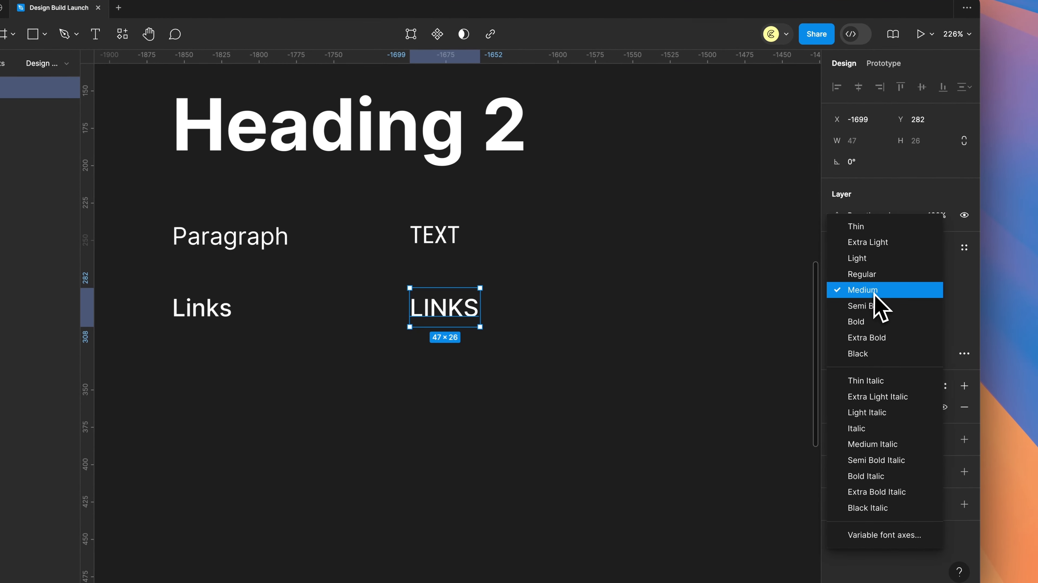
{"action": "left_click", "coordinate": [873, 293]}
{"action": "left_click", "coordinate": [392, 241]}
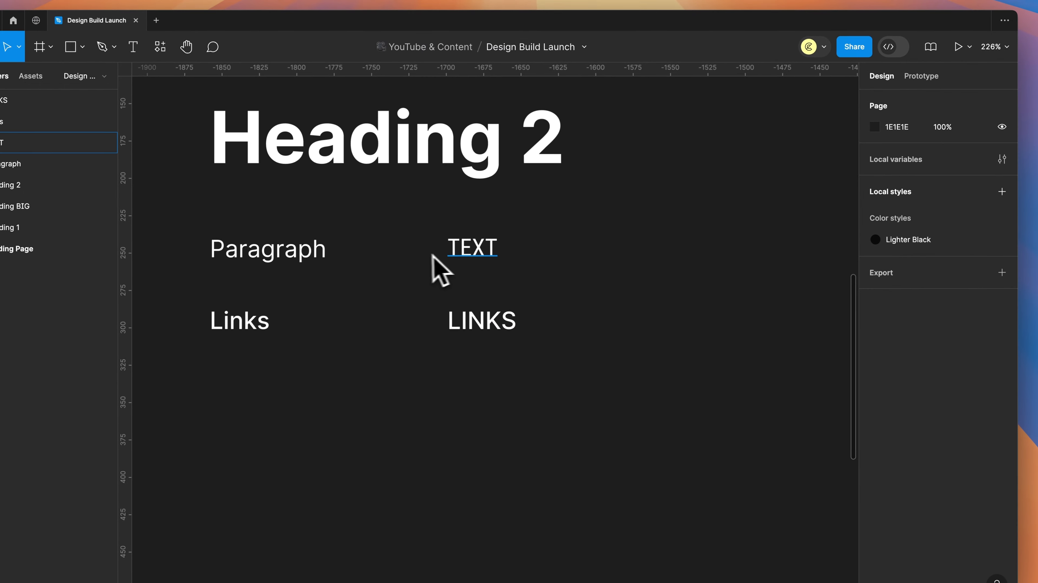
Set the weight of the Roboto Condensed TEXT sample to Light
{"action": "left_click", "coordinate": [432, 236]}
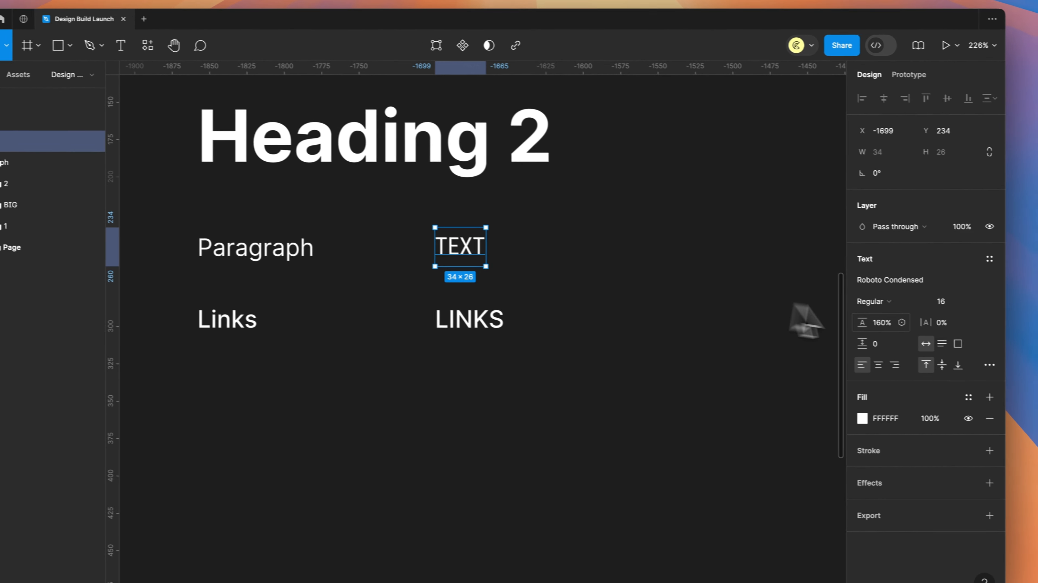
{"action": "left_click", "coordinate": [873, 301]}
{"action": "left_click", "coordinate": [881, 283]}
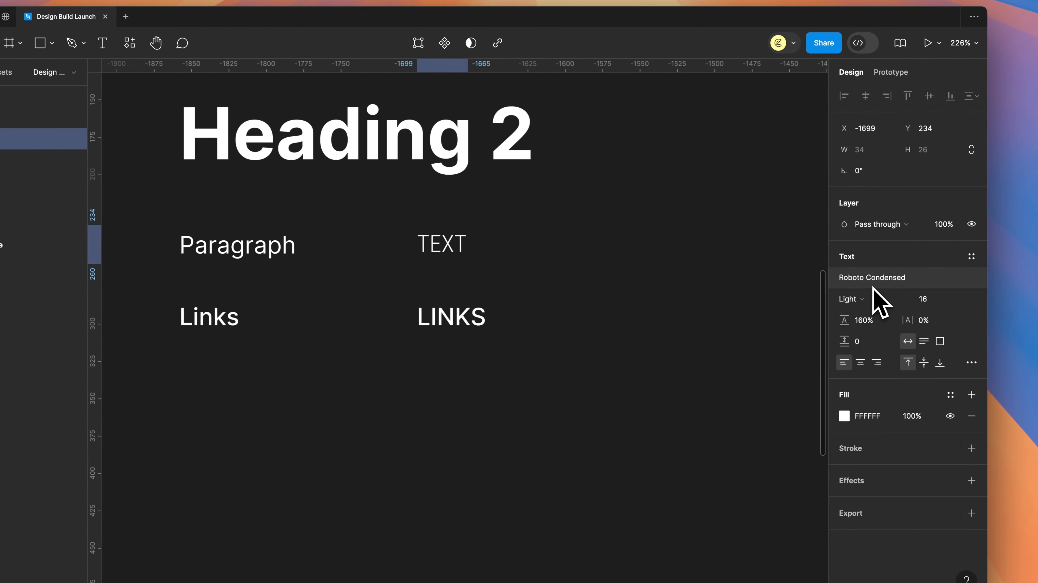
{"action": "left_click", "coordinate": [695, 323]}
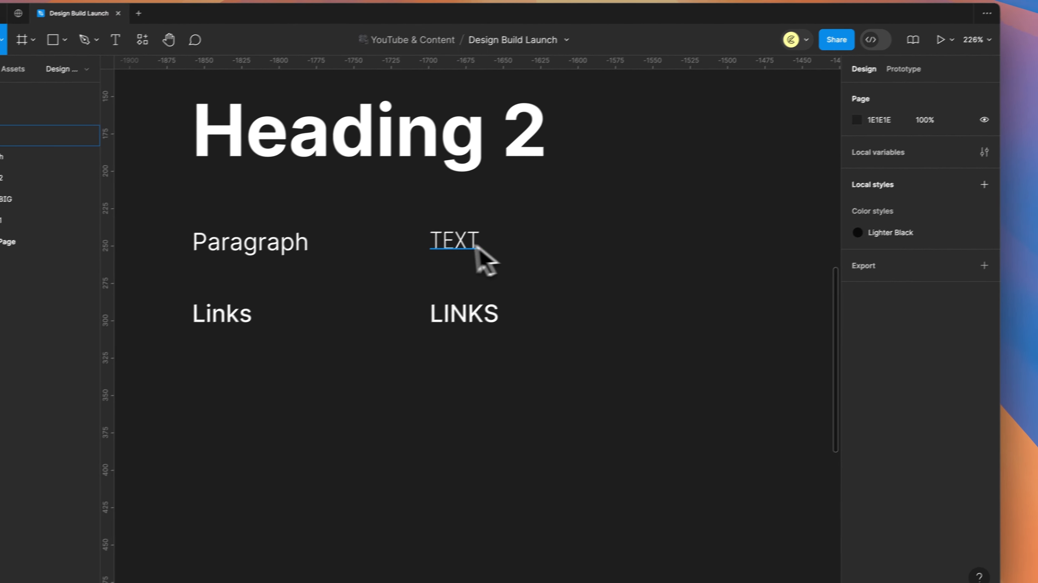
{"action": "scroll", "coordinate": [620, 306], "scroll_direction": "down", "scroll_amount": 5}
{"action": "scroll", "coordinate": [621, 310], "scroll_direction": "up", "scroll_amount": 3}
{"action": "scroll", "coordinate": [621, 311], "scroll_direction": "right", "scroll_amount": 3}
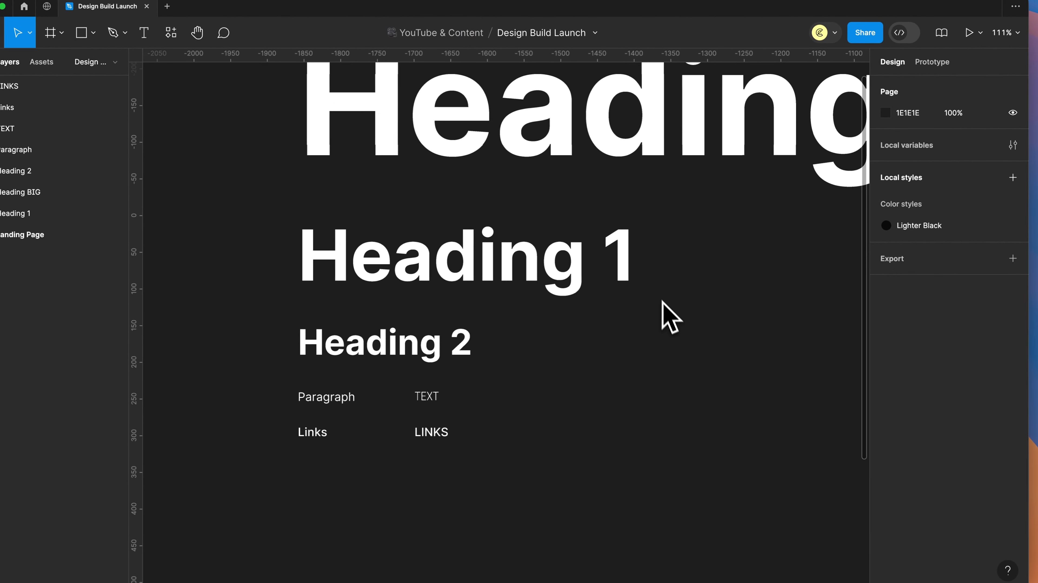
{"action": "scroll", "coordinate": [670, 314], "scroll_direction": "down", "scroll_amount": 6}
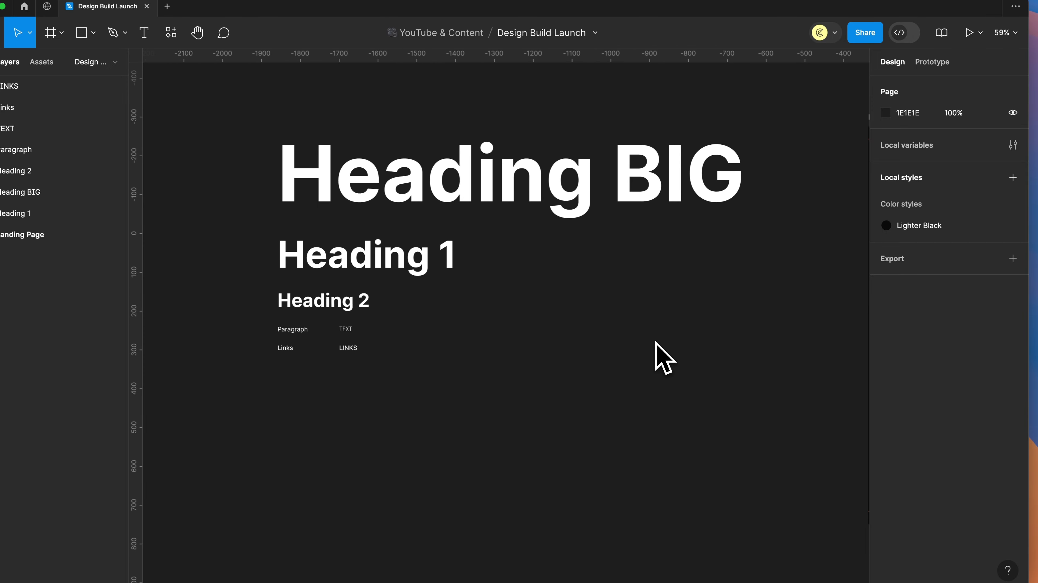
Create a text style named "Heading Big" from the Heading BIG sample text
{"action": "scroll", "coordinate": [504, 427], "scroll_direction": "down", "scroll_amount": 3}
{"action": "scroll", "coordinate": [468, 341], "scroll_direction": "right", "scroll_amount": 3}
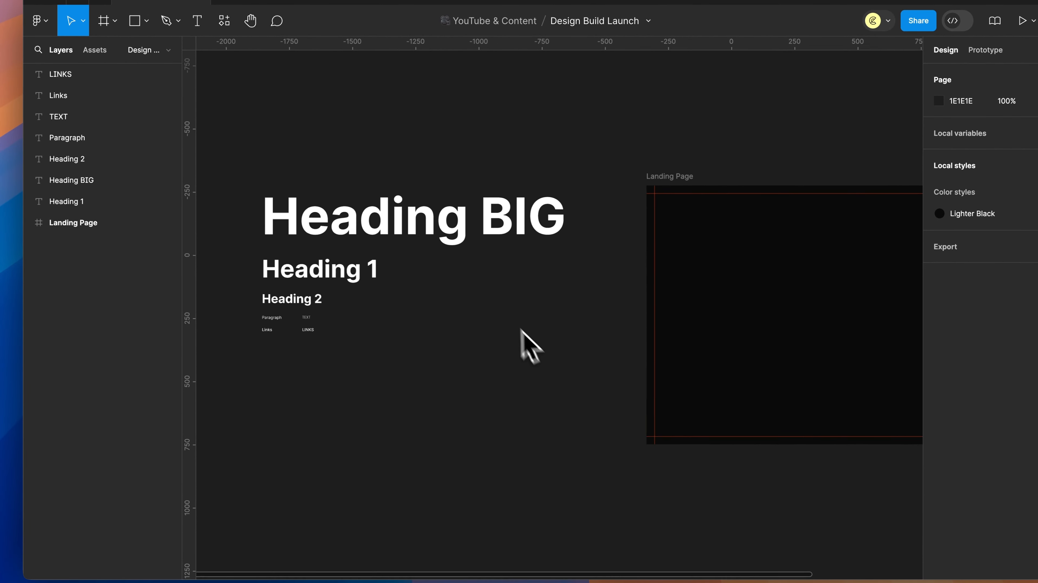
{"action": "scroll", "coordinate": [521, 329], "scroll_direction": "left", "scroll_amount": 1}
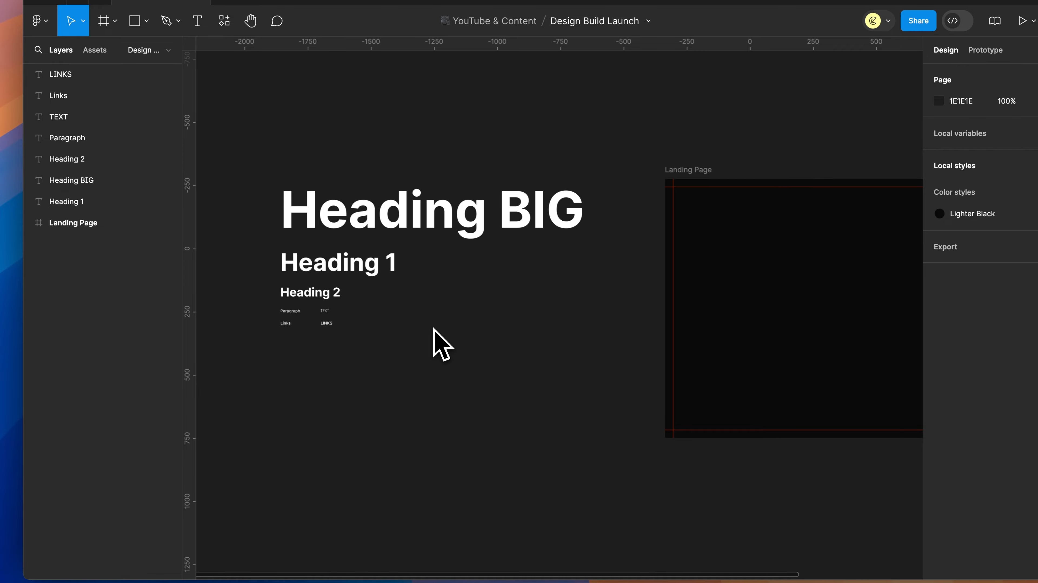
{"action": "scroll", "coordinate": [433, 329], "scroll_direction": "up", "scroll_amount": 5}
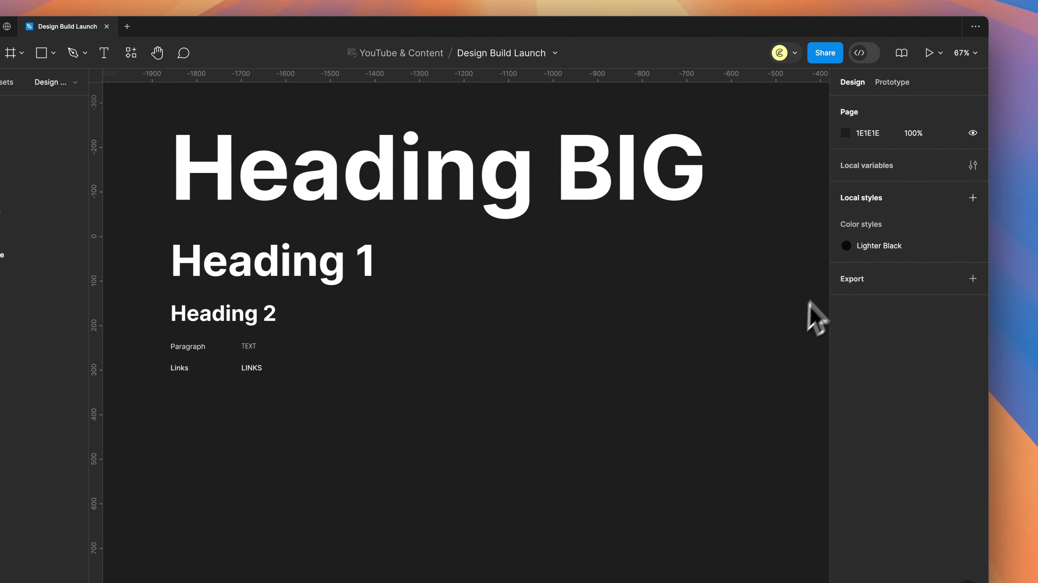
{"action": "double_click", "coordinate": [610, 182]}
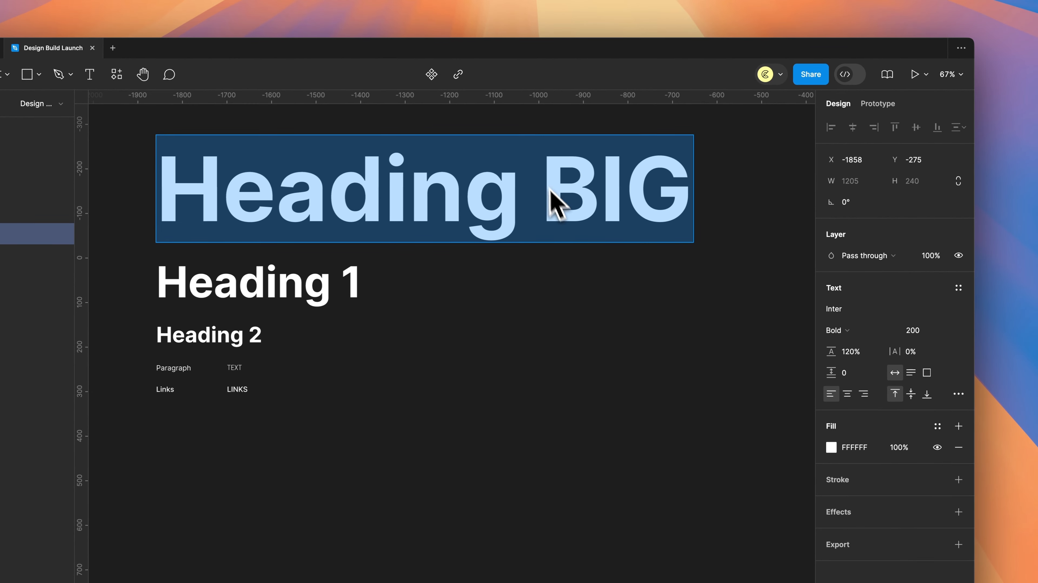
{"action": "key", "text": "Escape"}
{"action": "left_click", "coordinate": [959, 288]}
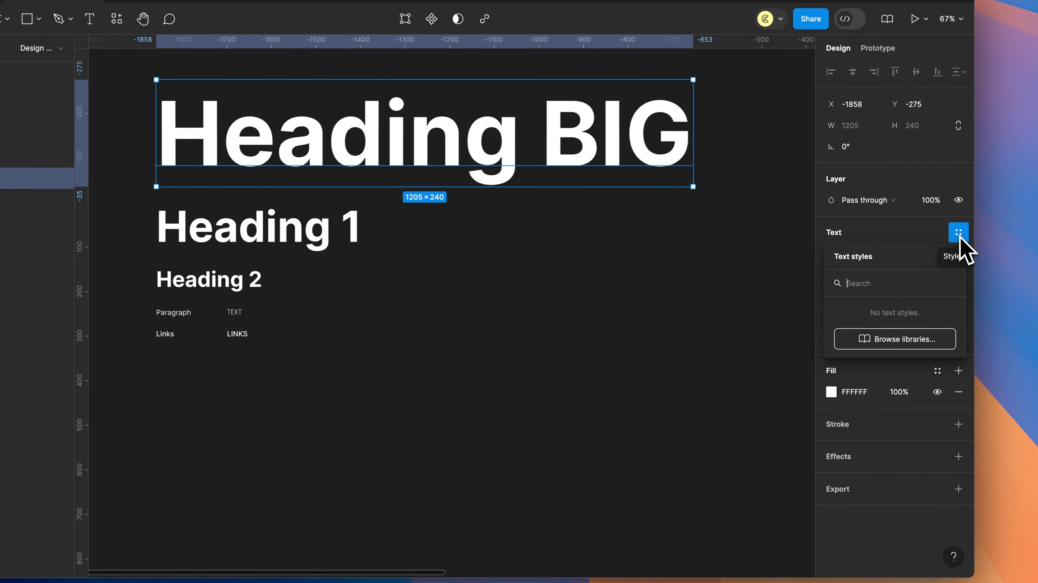
{"action": "left_click", "coordinate": [953, 257]}
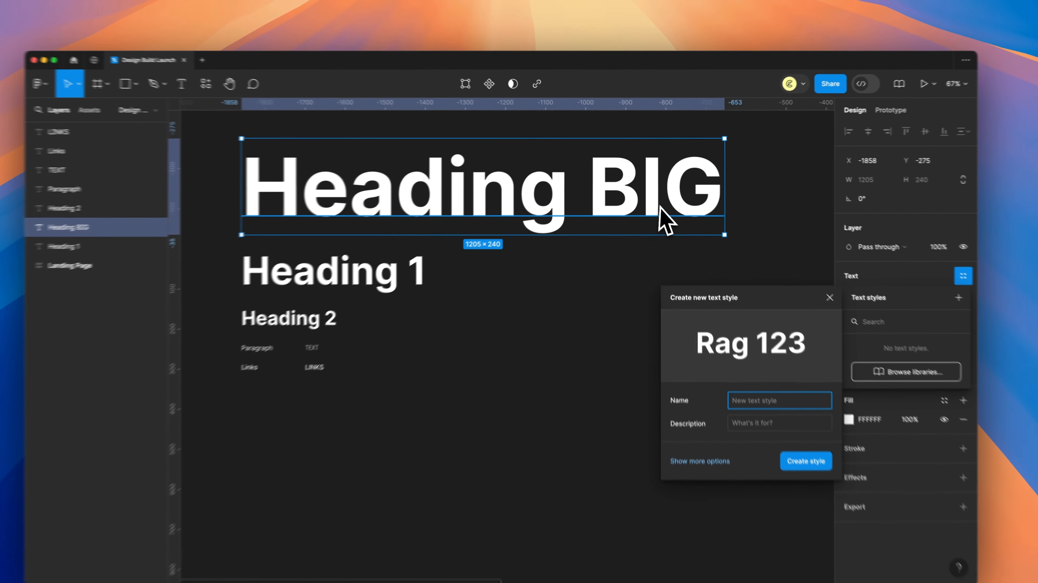
{"action": "type", "text": "Heading Big"}
{"action": "left_click", "coordinate": [807, 464]}
{"action": "left_click", "coordinate": [675, 386]}
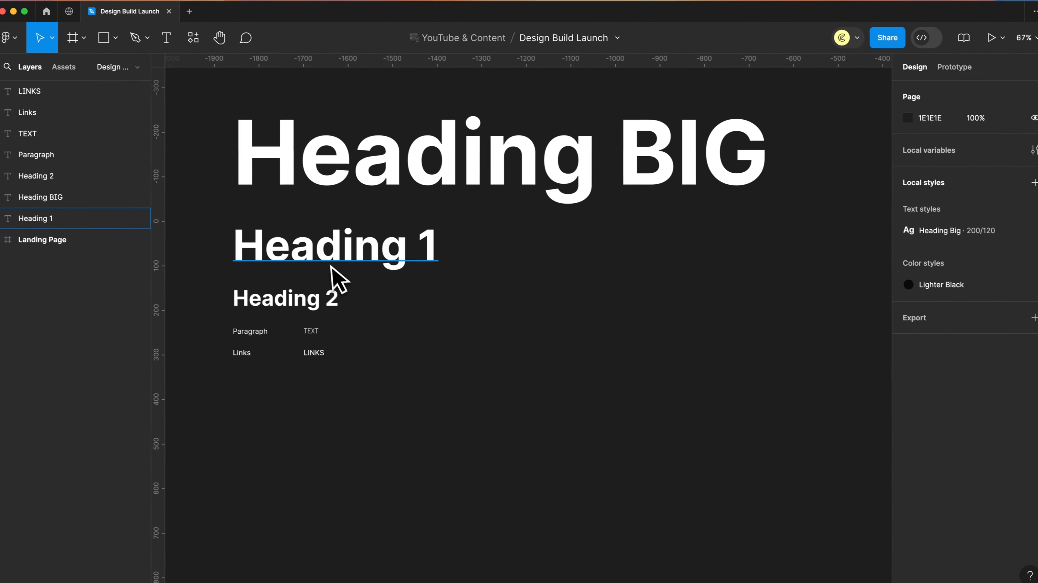
Save the remaining samples as text styles named Heading 1, Heading 2, Paragraph, Special Text, Links and Special Links
{"action": "left_click", "coordinate": [341, 245]}
{"action": "left_click", "coordinate": [1034, 251]}
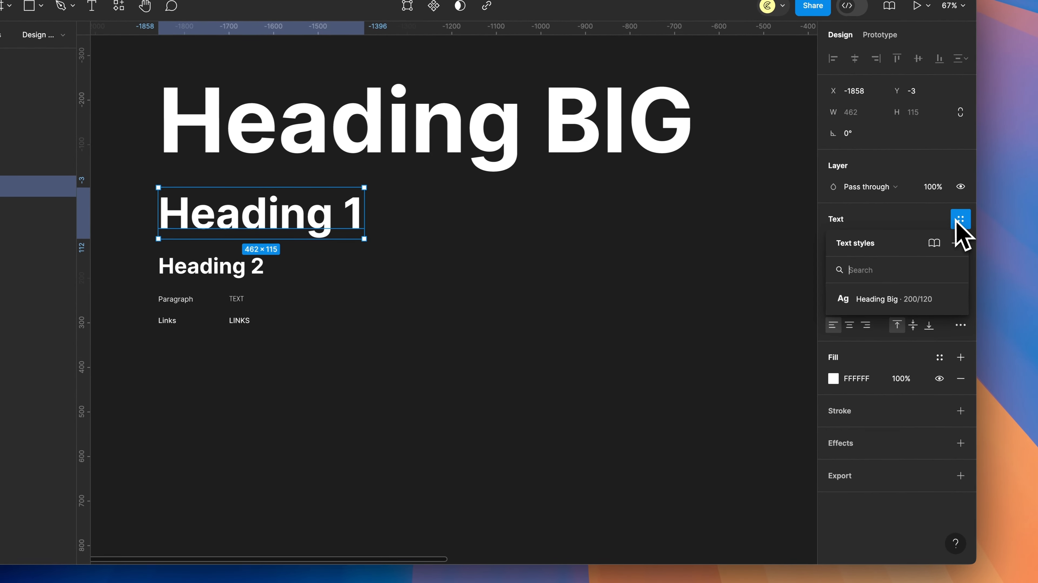
{"action": "left_click", "coordinate": [956, 242]}
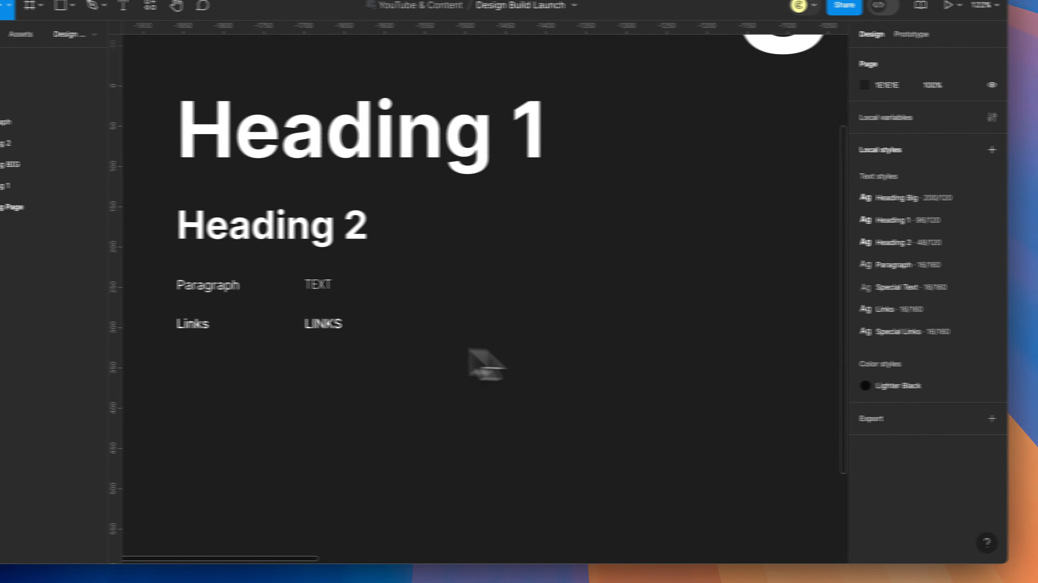
Delete all the type scale sample texts beside the Landing Page frame
{"action": "left_click_drag", "start_coordinate": [481, 369], "coordinate": [359, 282]}
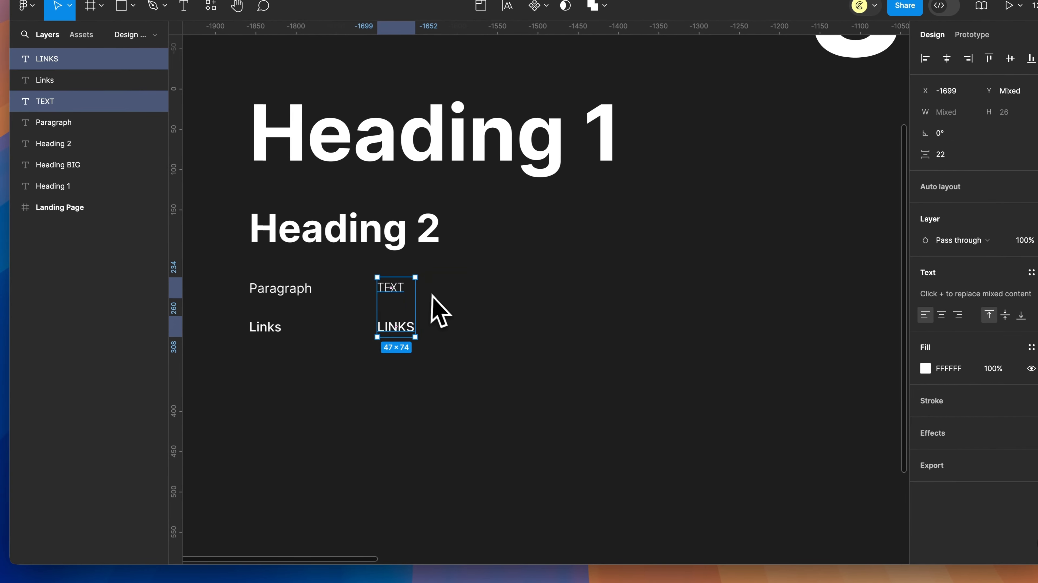
{"action": "left_click", "coordinate": [524, 316]}
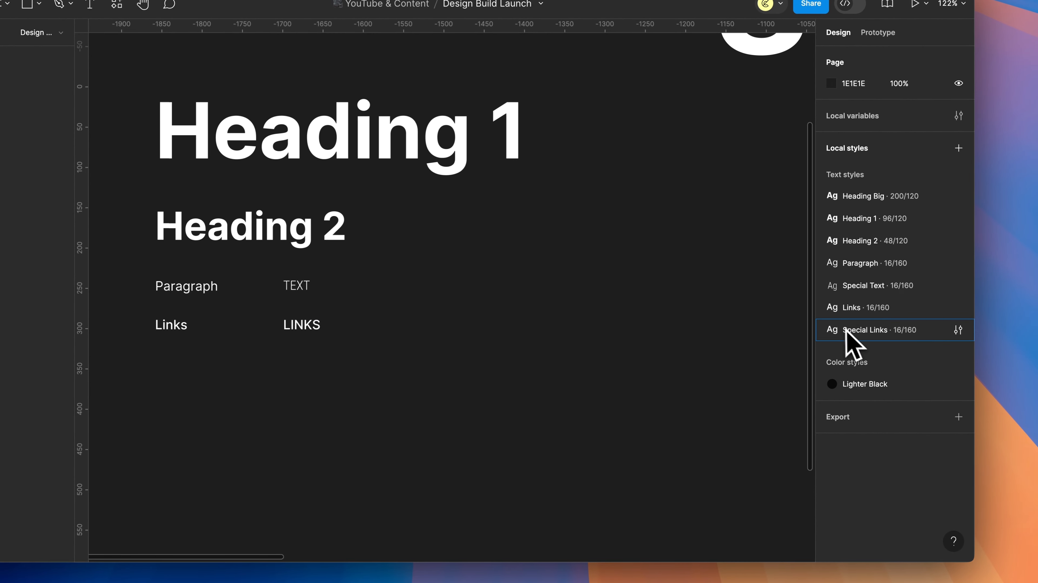
{"action": "scroll", "coordinate": [582, 344], "scroll_direction": "down", "scroll_amount": 5}
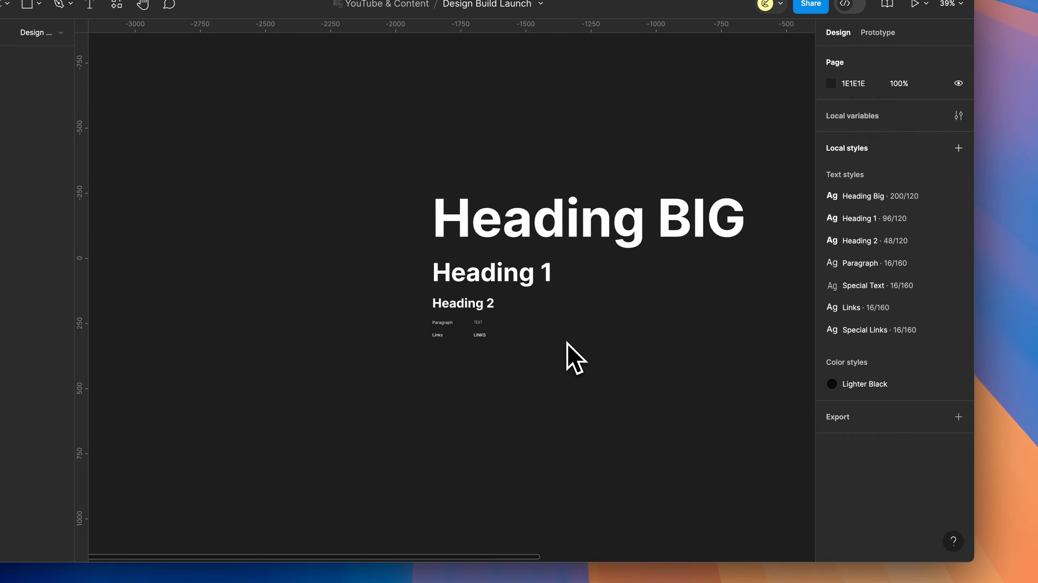
{"action": "left_click_drag", "start_coordinate": [565, 365], "coordinate": [194, 136]}
{"action": "key", "text": "Delete"}
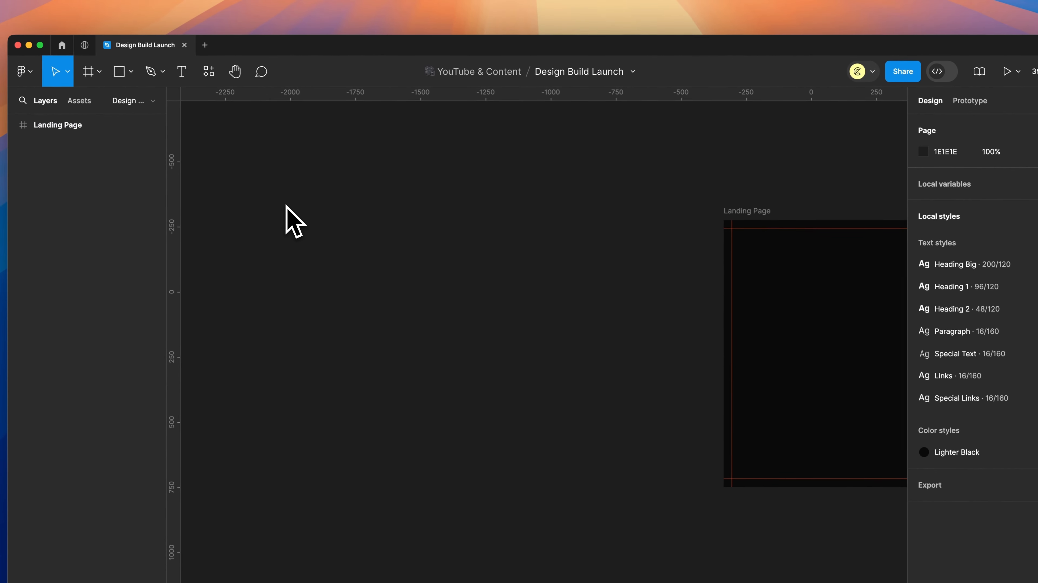
Add a center-aligned placeholder text "asdfasdf" in the Heading 1 style and center it horizontally and vertically in the Landing Page frame
{"action": "scroll", "coordinate": [282, 202], "scroll_direction": "right", "scroll_amount": 10}
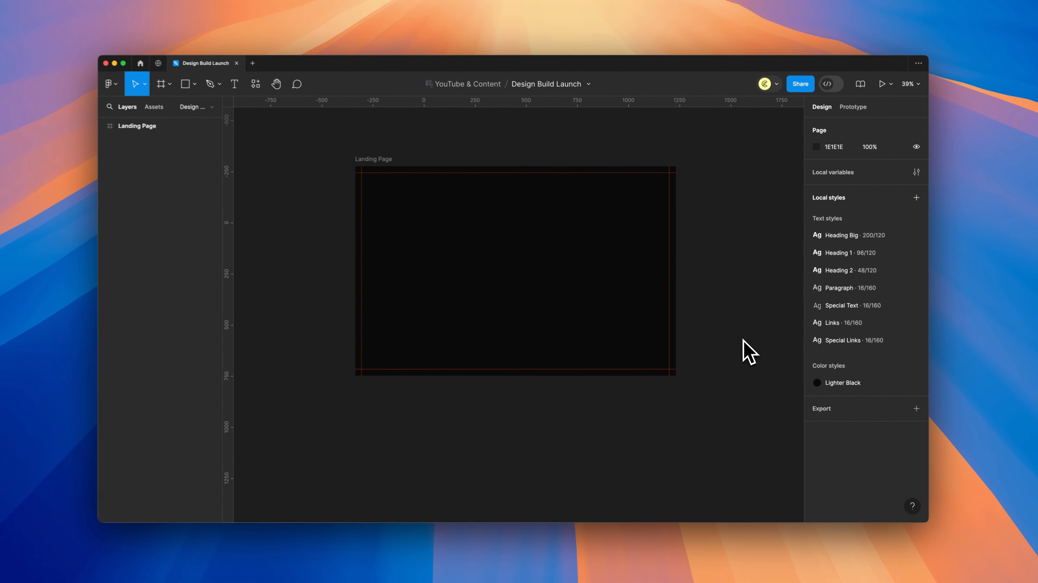
{"action": "left_click", "coordinate": [517, 253]}
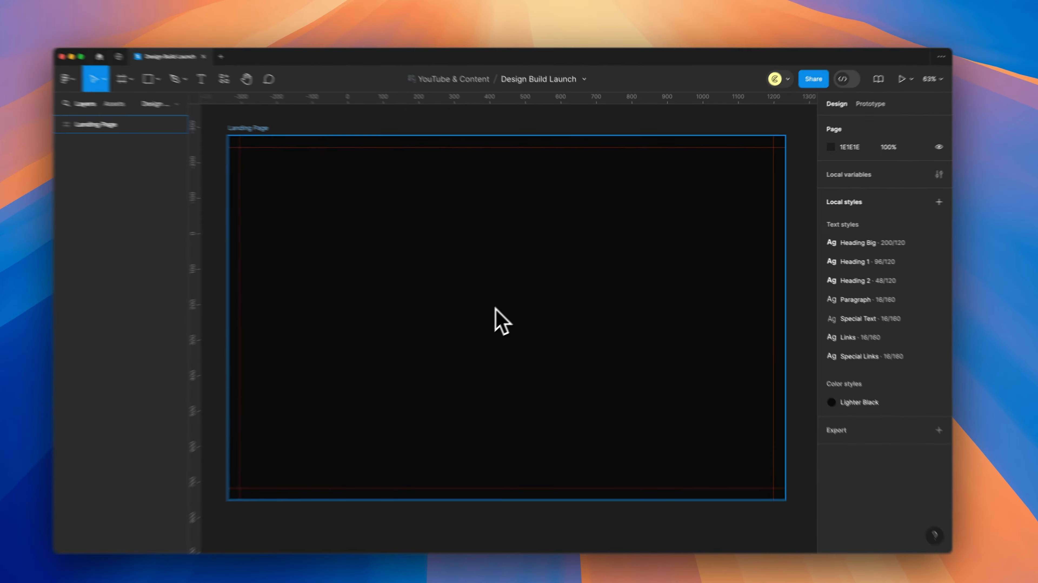
{"action": "left_click", "coordinate": [520, 306]}
{"action": "key", "text": "t"}
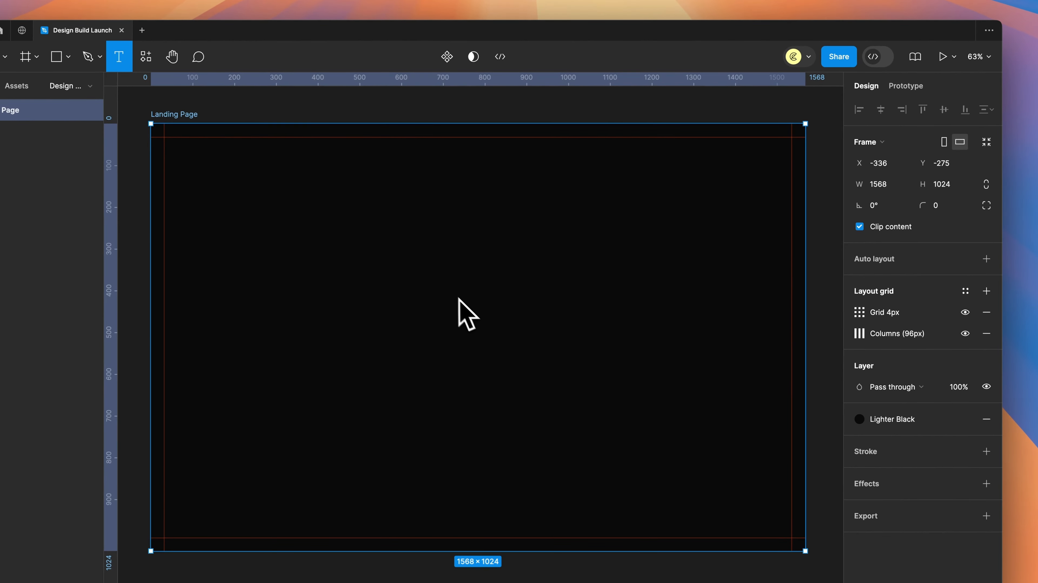
{"action": "left_click", "coordinate": [443, 311]}
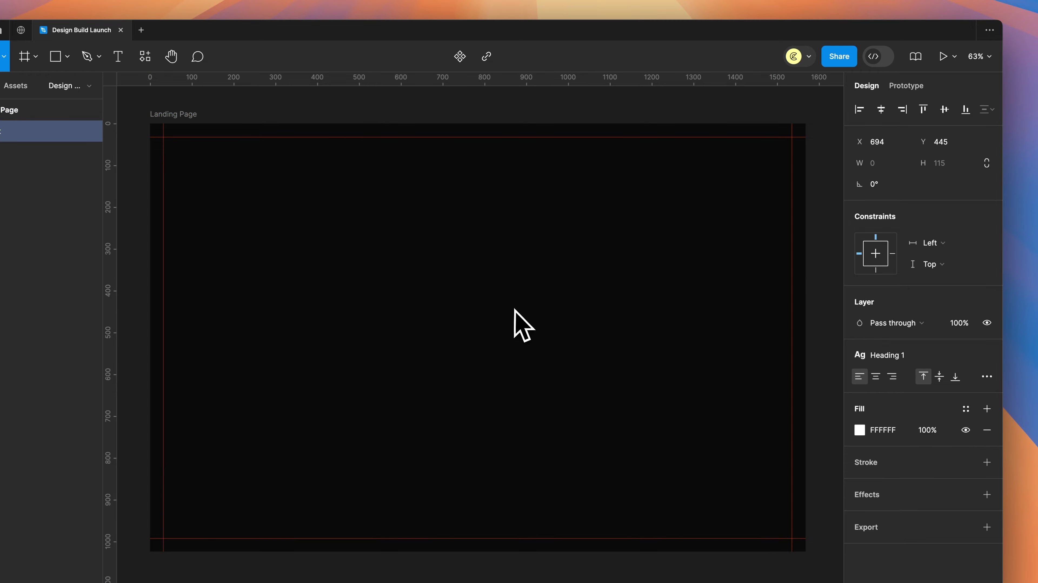
{"action": "type", "text": "asdfasdf"}
{"action": "key", "text": "Escape"}
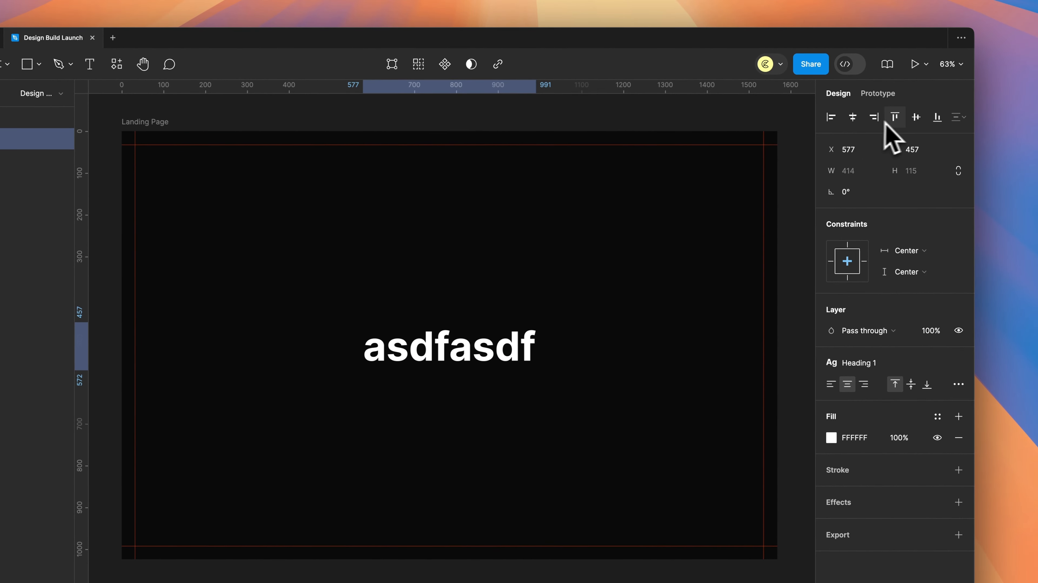
{"action": "left_click", "coordinate": [916, 117]}
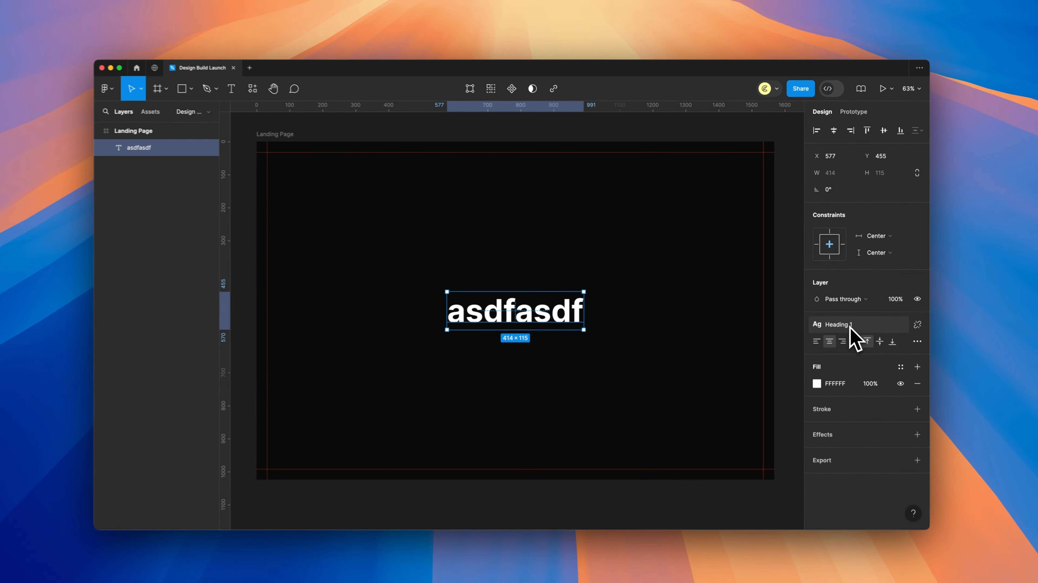
Align the placeholder text to the vertical middle and replace it with "Intuitive Minimalistic UI Design" on three lines
{"action": "double_click", "coordinate": [585, 316]}
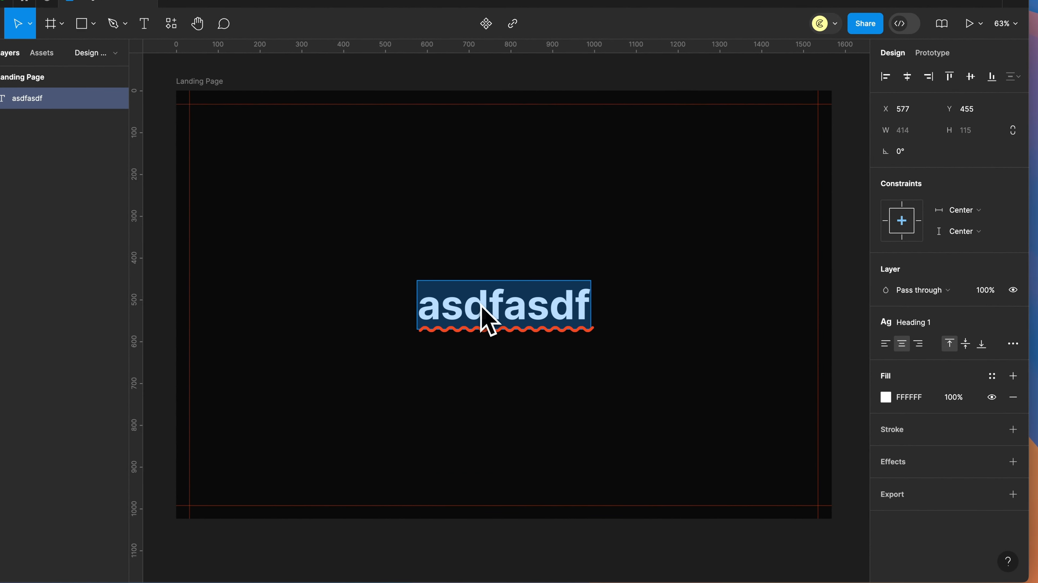
{"action": "left_click", "coordinate": [966, 344]}
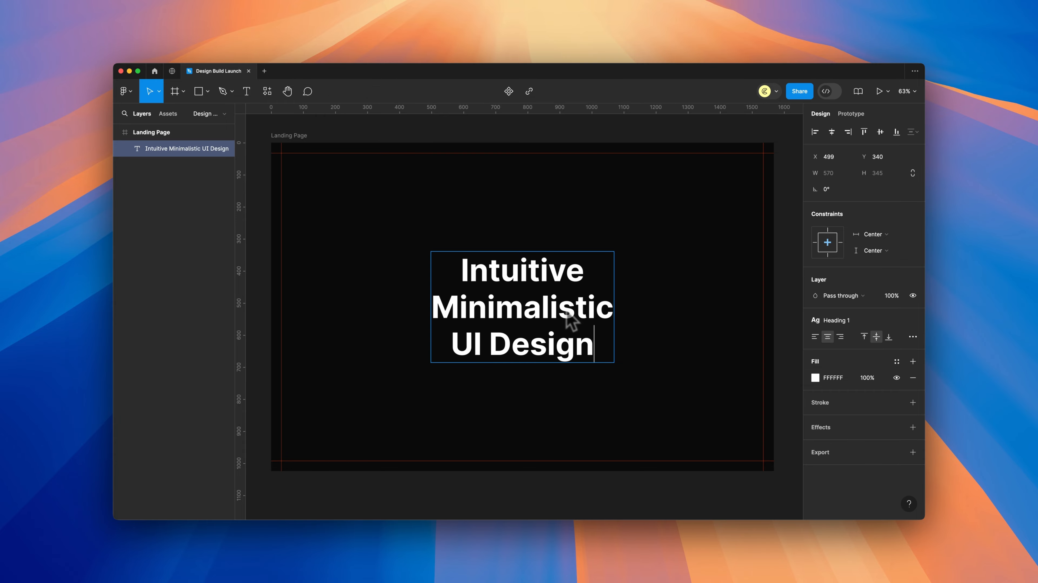
{"action": "key", "text": "Escape"}
Detach the headline from the Heading 1 text style and set its case to uppercase
{"action": "left_click", "coordinate": [913, 320]}
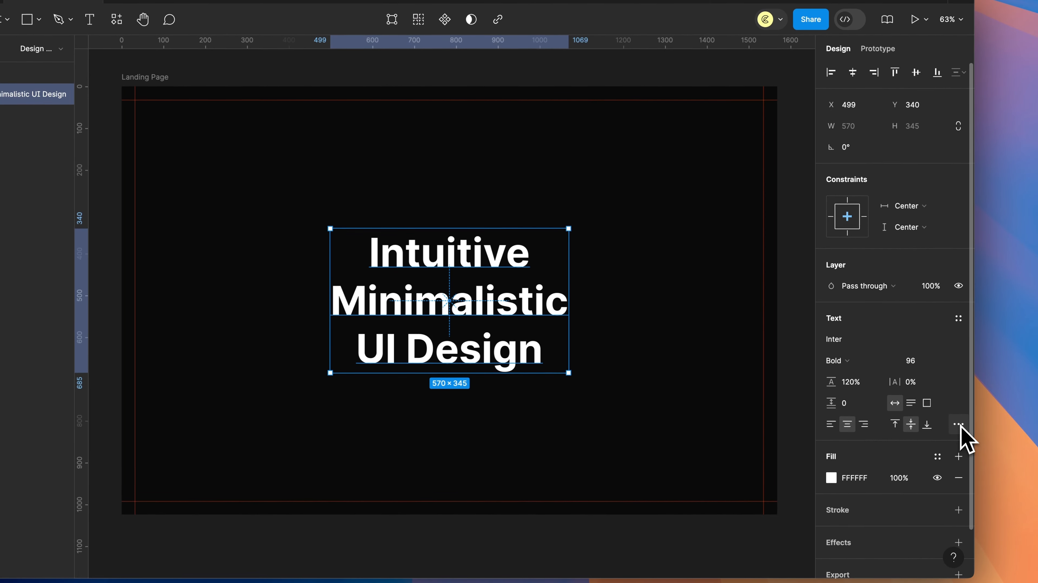
{"action": "left_click", "coordinate": [958, 424]}
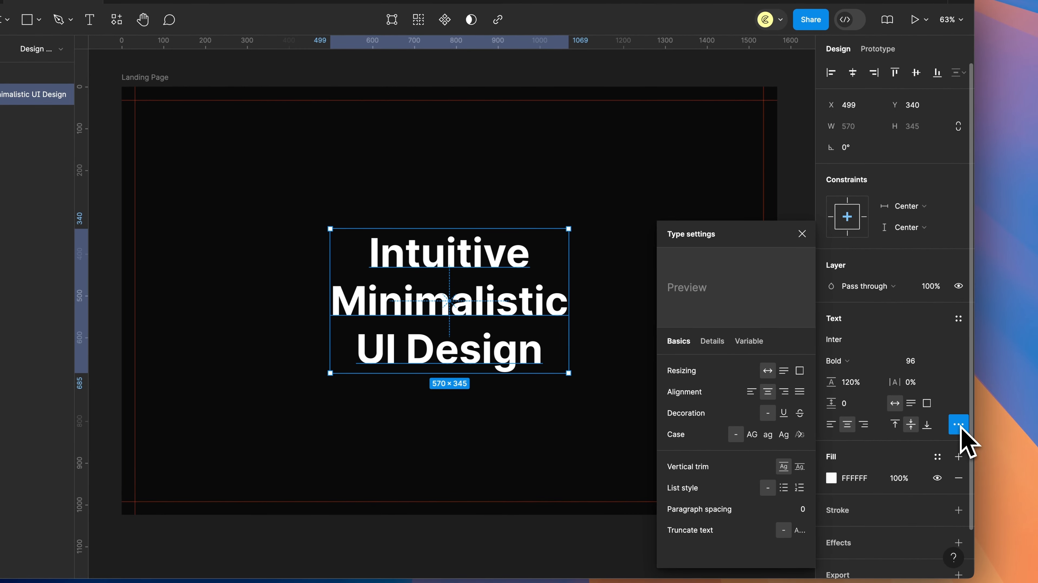
{"action": "left_click", "coordinate": [753, 435]}
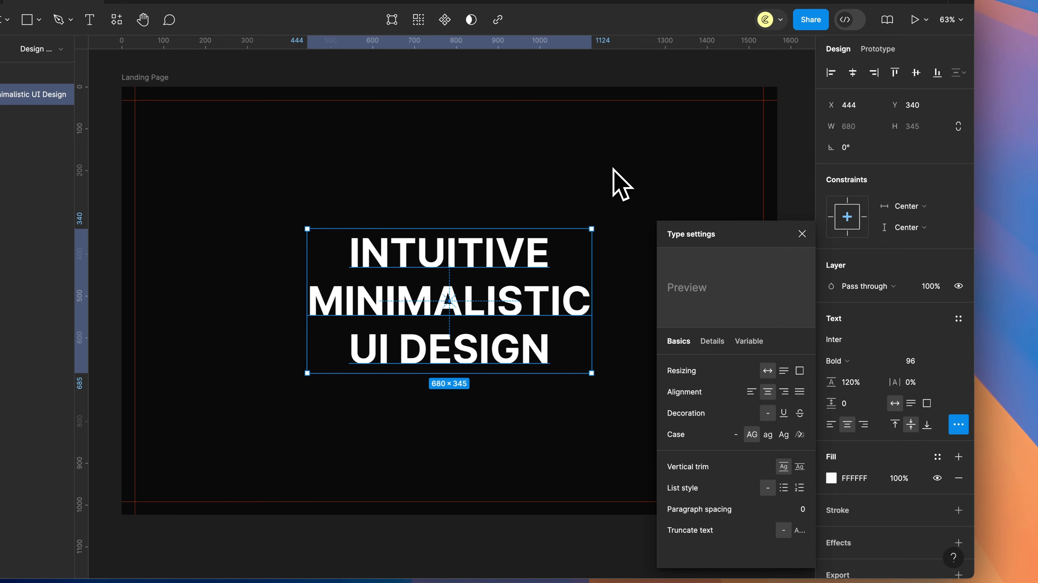
Set the weight of the Intuitive Minimalistic UI Design headline to Black
{"action": "left_click", "coordinate": [849, 361]}
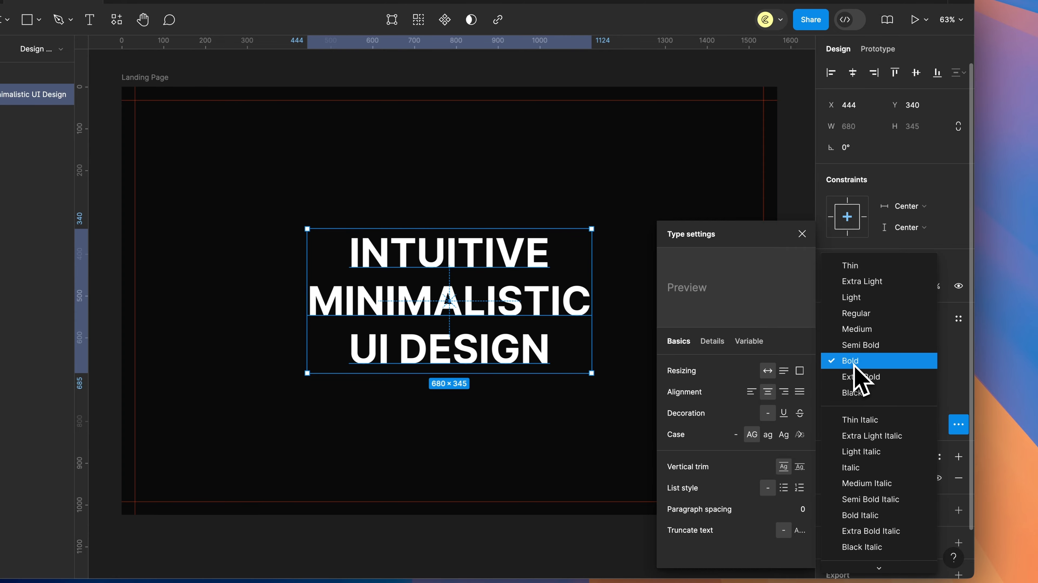
{"action": "left_click", "coordinate": [857, 393]}
{"action": "left_click", "coordinate": [549, 217]}
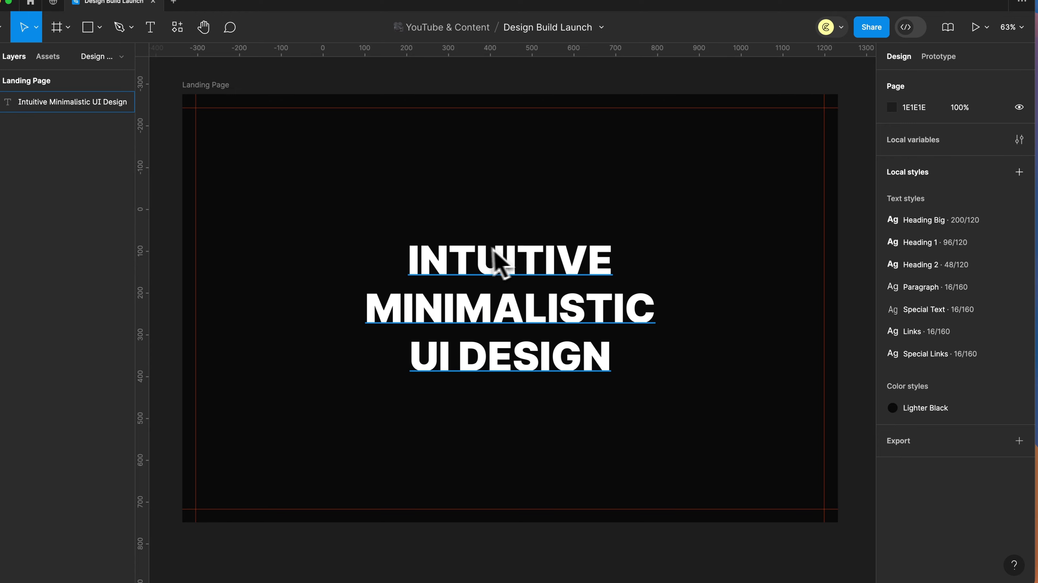
Hide the fill of only the word MINIMALISTIC in the headline
{"action": "double_click", "coordinate": [533, 334]}
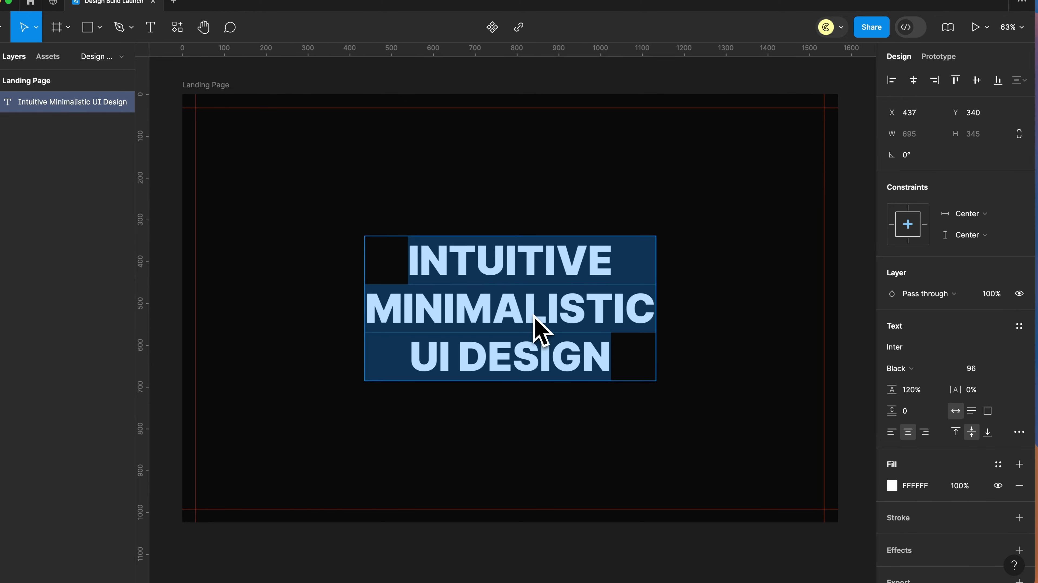
{"action": "left_click_drag", "start_coordinate": [665, 326], "coordinate": [380, 327]}
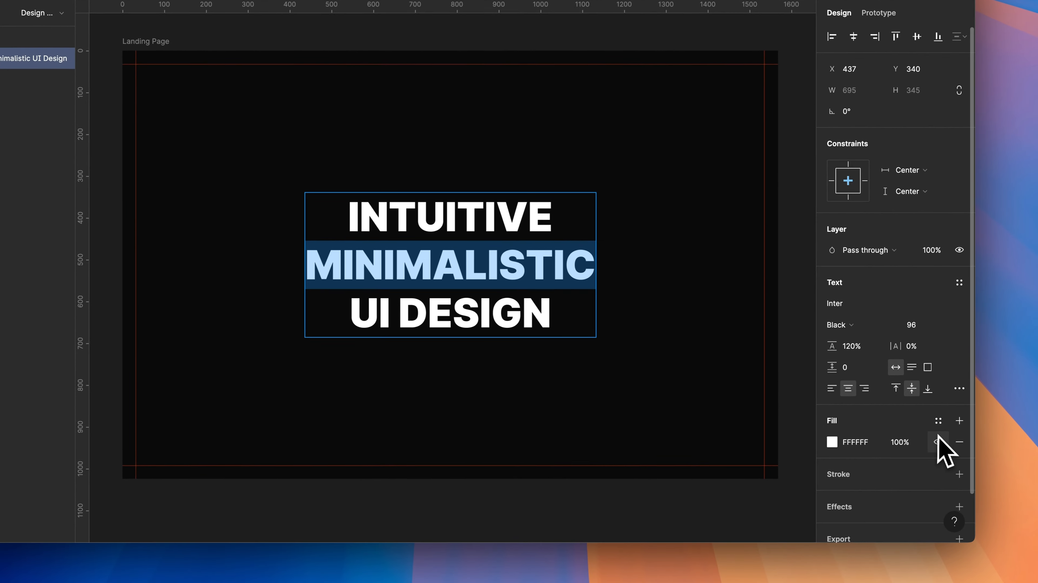
{"action": "left_click", "coordinate": [999, 485]}
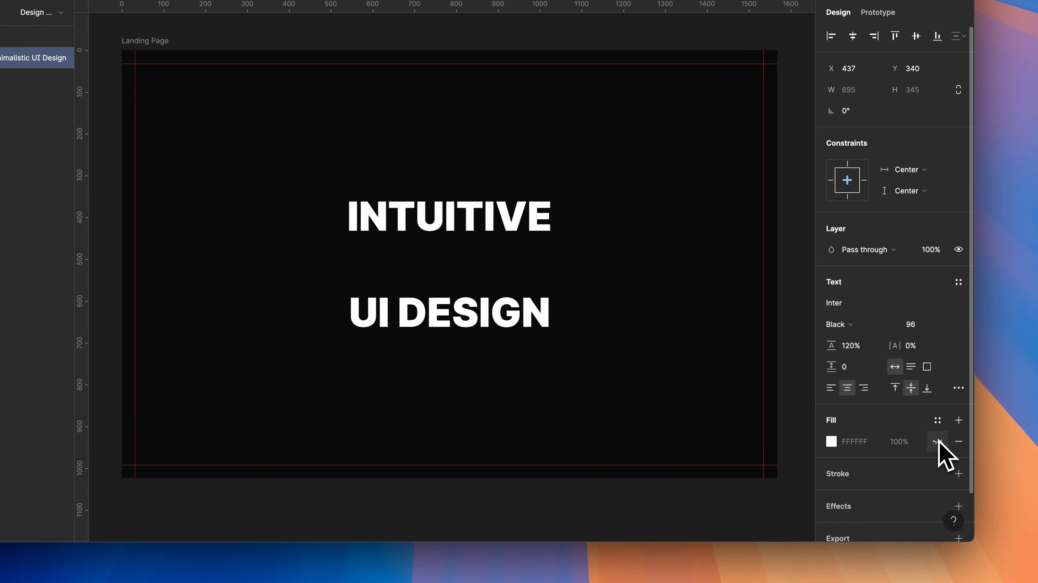
Add an outside stroke to the word MINIMALISTIC with a weight of 2 and the color FFFFFF
{"action": "left_click", "coordinate": [959, 473]}
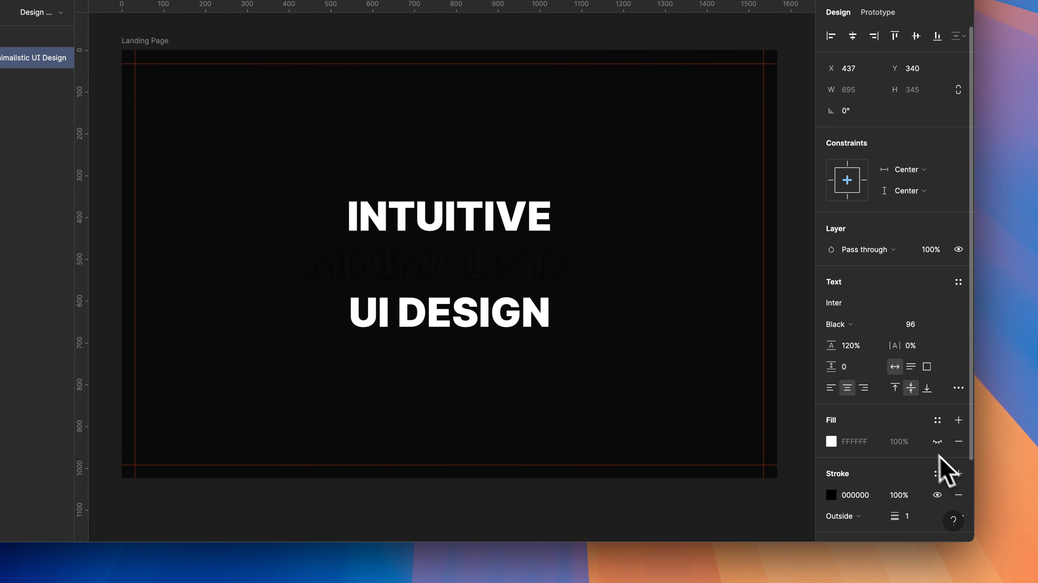
{"action": "scroll", "coordinate": [939, 469], "scroll_direction": "down", "scroll_amount": 2}
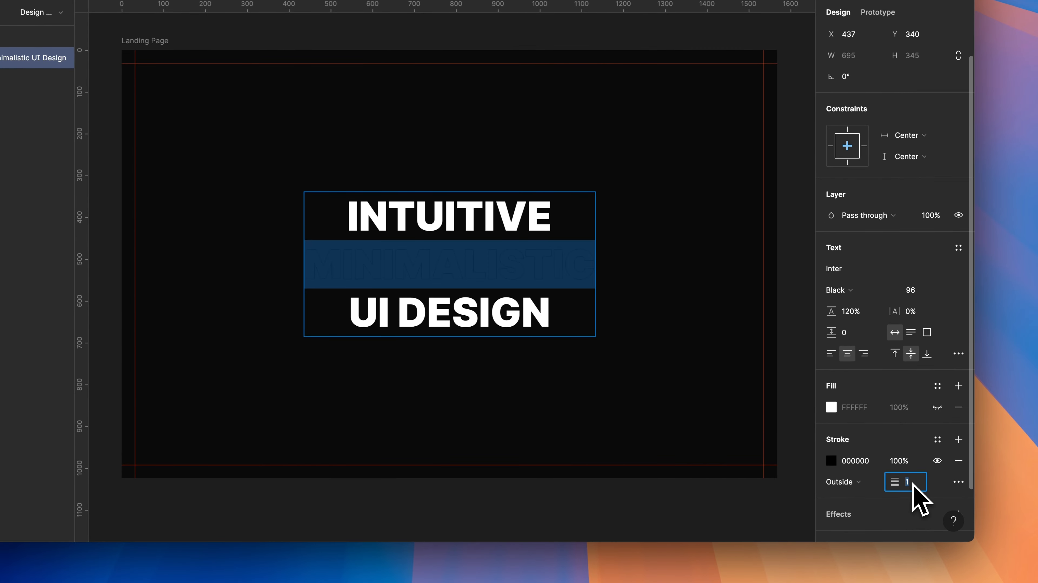
{"action": "left_click", "coordinate": [831, 461]}
{"action": "left_click_drag", "start_coordinate": [702, 288], "coordinate": [630, 164]}
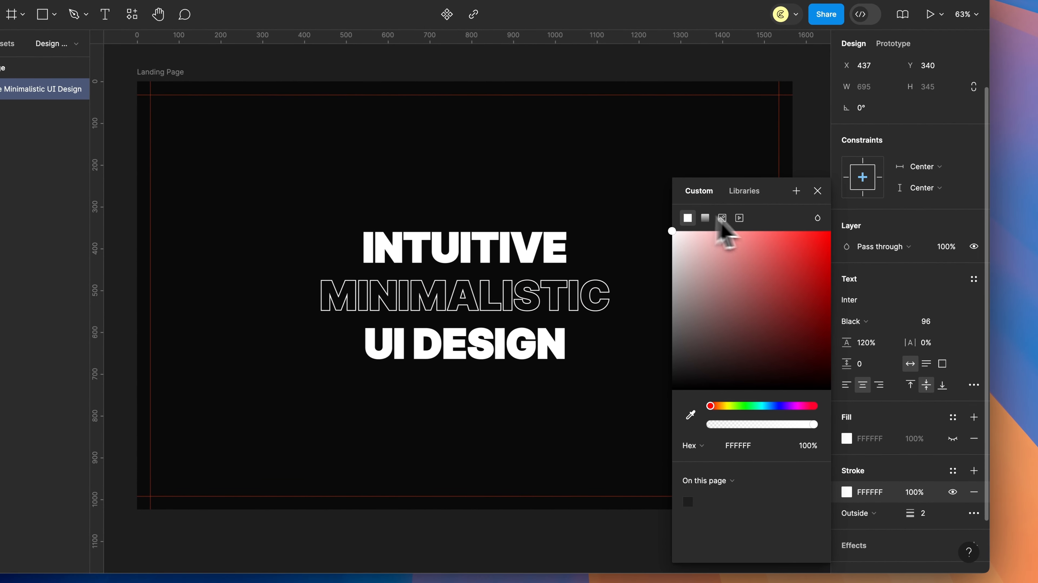
Save the FFFFFF stroke color as a color style named "White"
{"action": "left_click", "coordinate": [796, 190]}
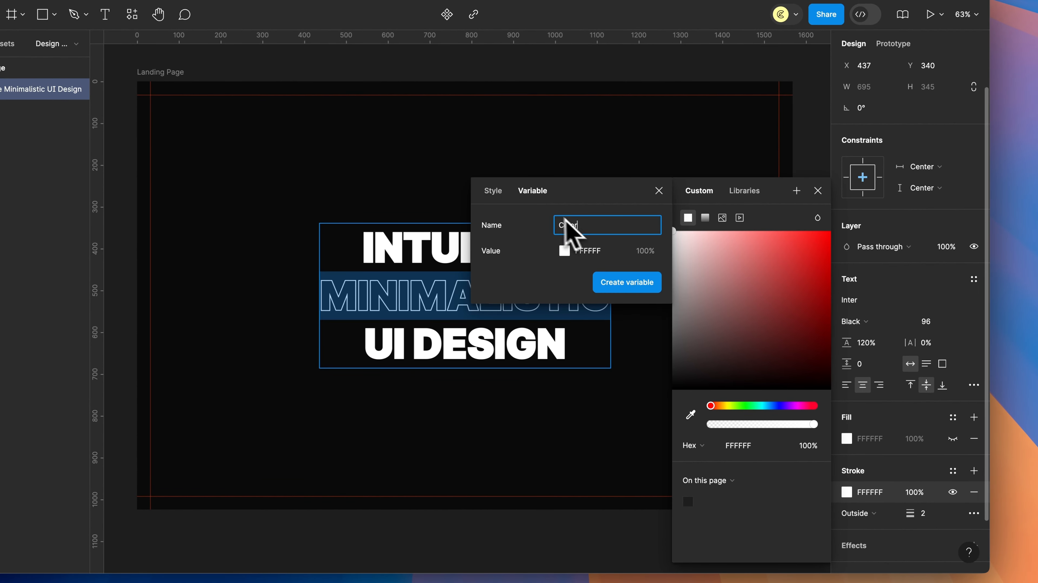
{"action": "left_click", "coordinate": [494, 191]}
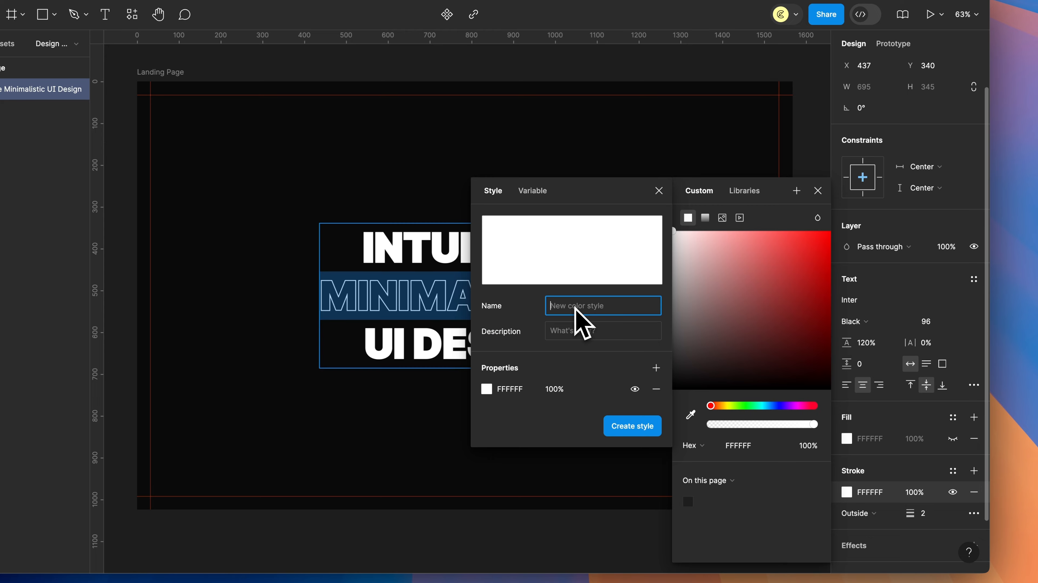
{"action": "left_click", "coordinate": [627, 426]}
{"action": "left_click", "coordinate": [799, 297]}
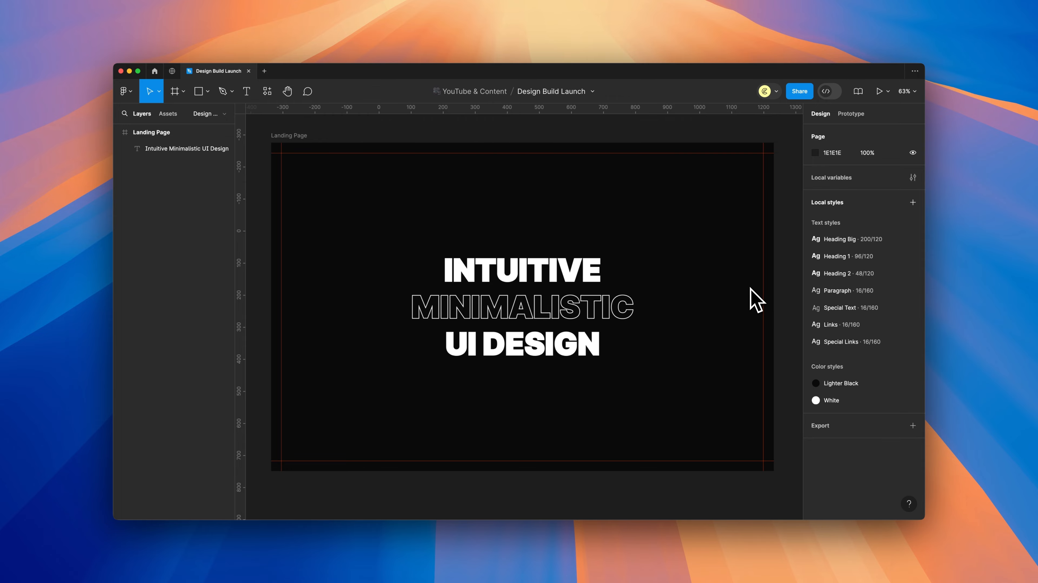
Add a placeholder text "asdfk" beside the upper right of the headline and apply the Links text style to it
{"action": "key", "text": "t"}
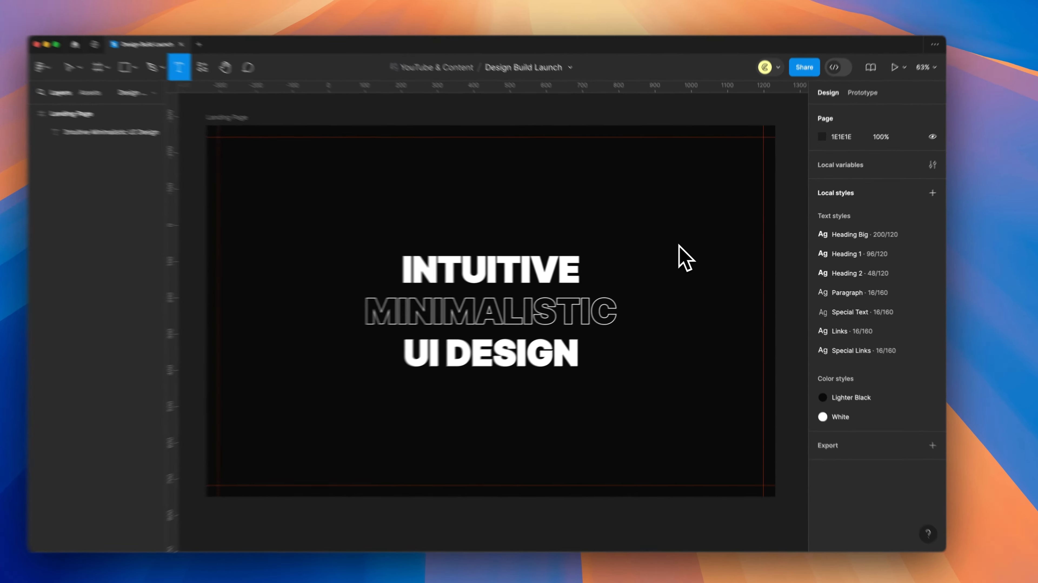
{"action": "left_click", "coordinate": [688, 248]}
{"action": "type", "text": "ASDFK"}
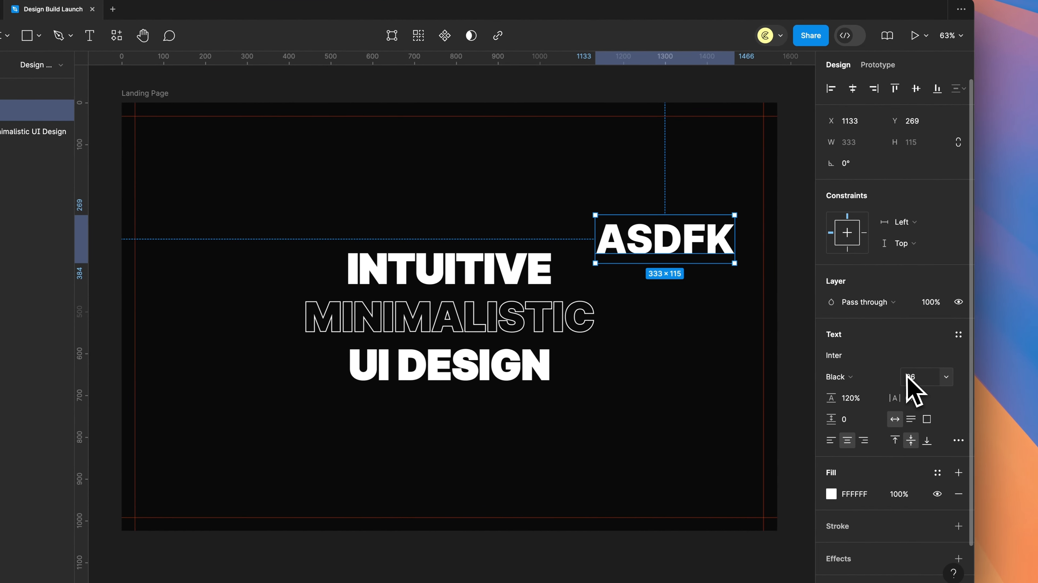
{"action": "left_click", "coordinate": [959, 336]}
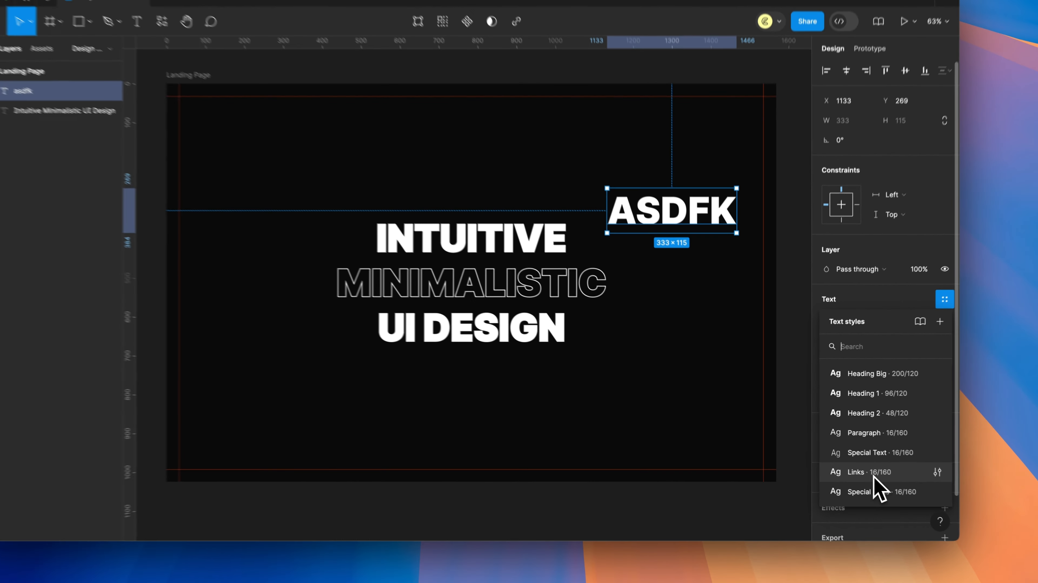
{"action": "left_click", "coordinate": [853, 463]}
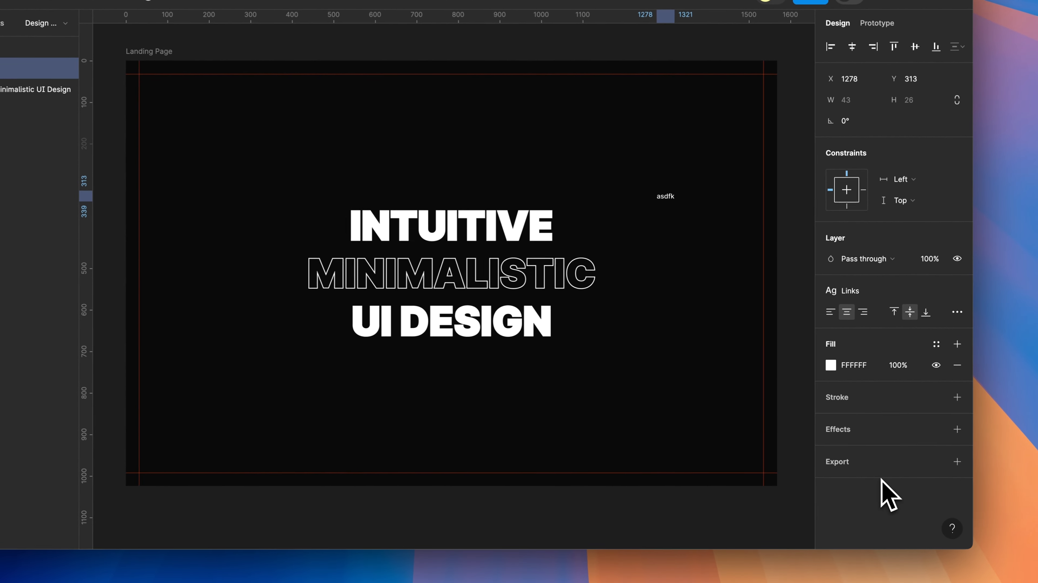
Move the placeholder text near the right margin guide and replace its wording with "Naturify Web Design" on two lines
{"action": "left_click_drag", "start_coordinate": [672, 199], "coordinate": [738, 279]}
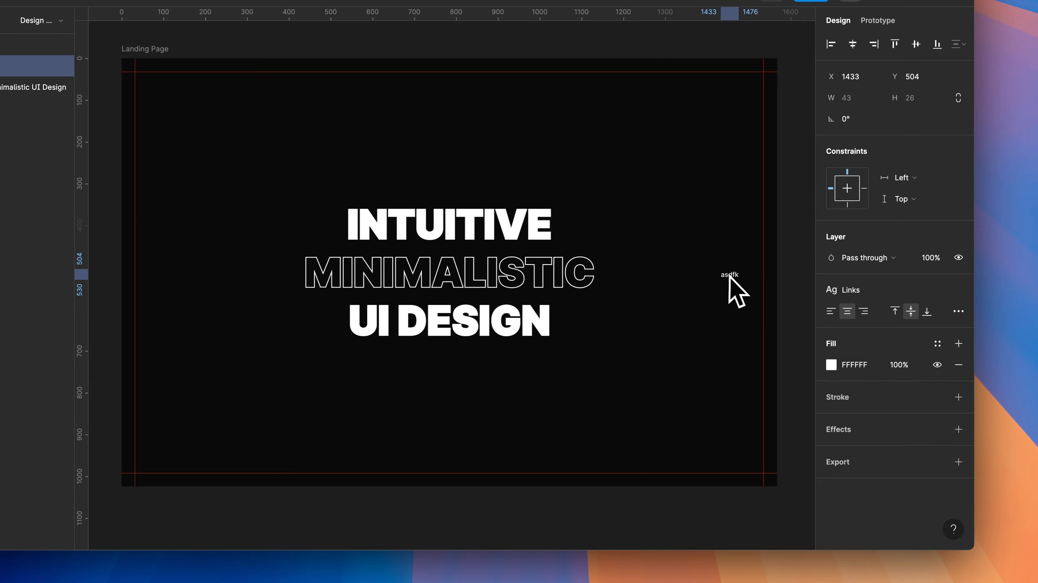
{"action": "scroll", "coordinate": [740, 279], "scroll_direction": "up", "scroll_amount": 5}
{"action": "scroll", "coordinate": [740, 286], "scroll_direction": "right", "scroll_amount": 4}
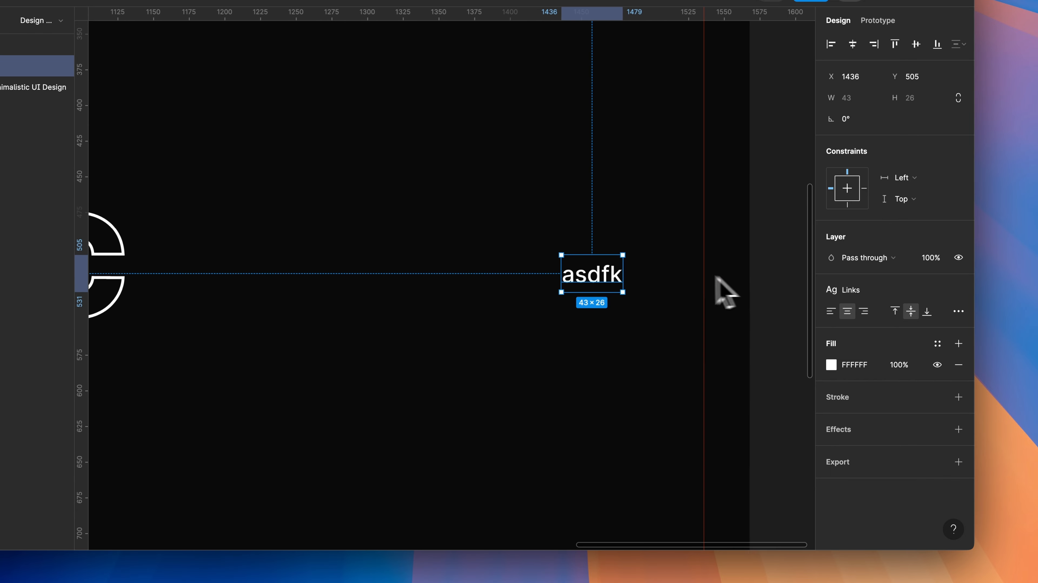
{"action": "double_click", "coordinate": [593, 278]}
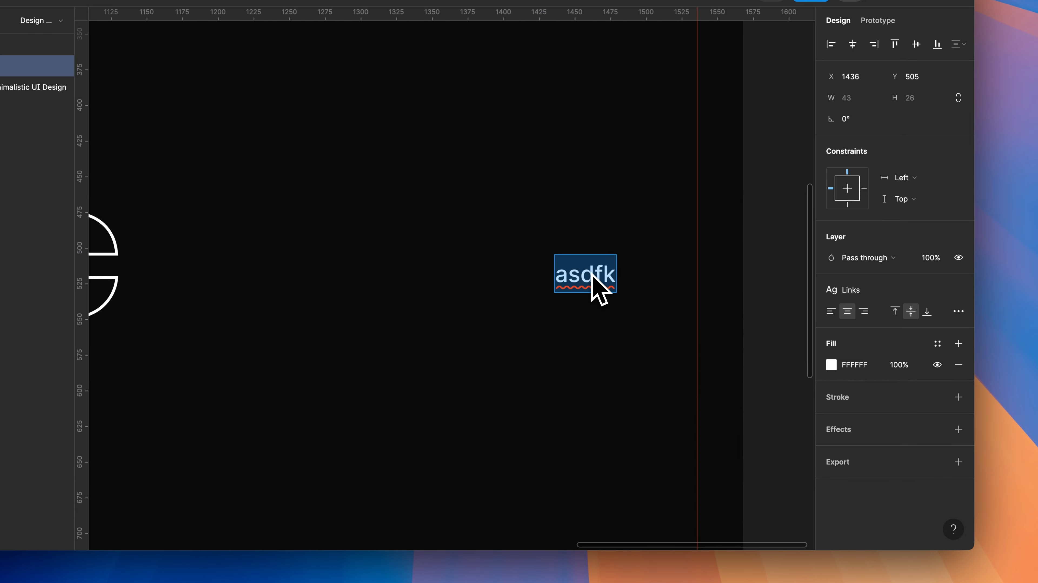
{"action": "type", "text": "Naturify Web Design"}
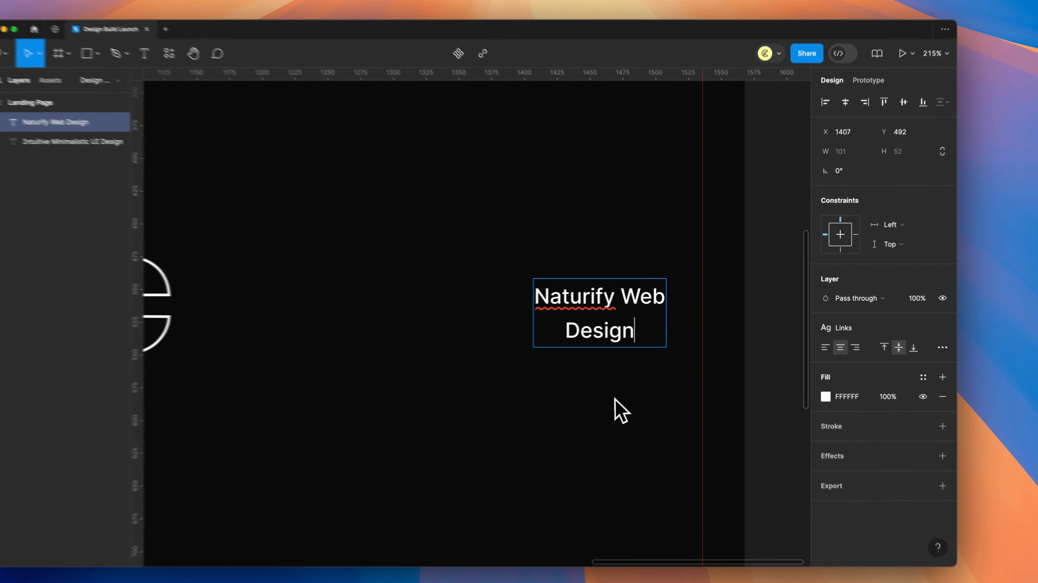
{"action": "key", "text": "Escape"}
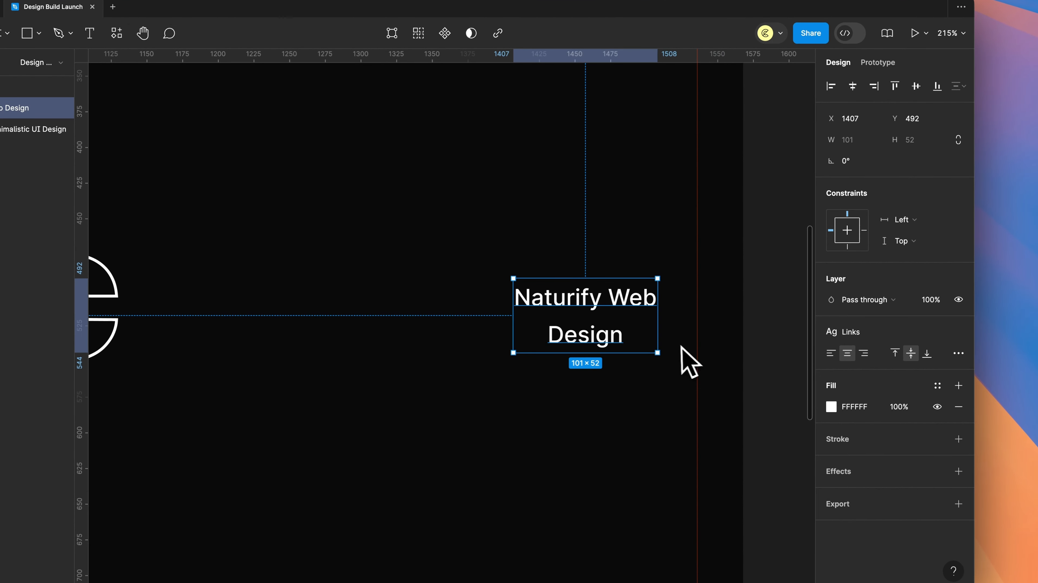
Right-align the Naturify Web Design text and center it vertically in the Landing Page frame
{"action": "left_click", "coordinate": [864, 353]}
{"action": "scroll", "coordinate": [610, 282], "scroll_direction": "down", "scroll_amount": 5}
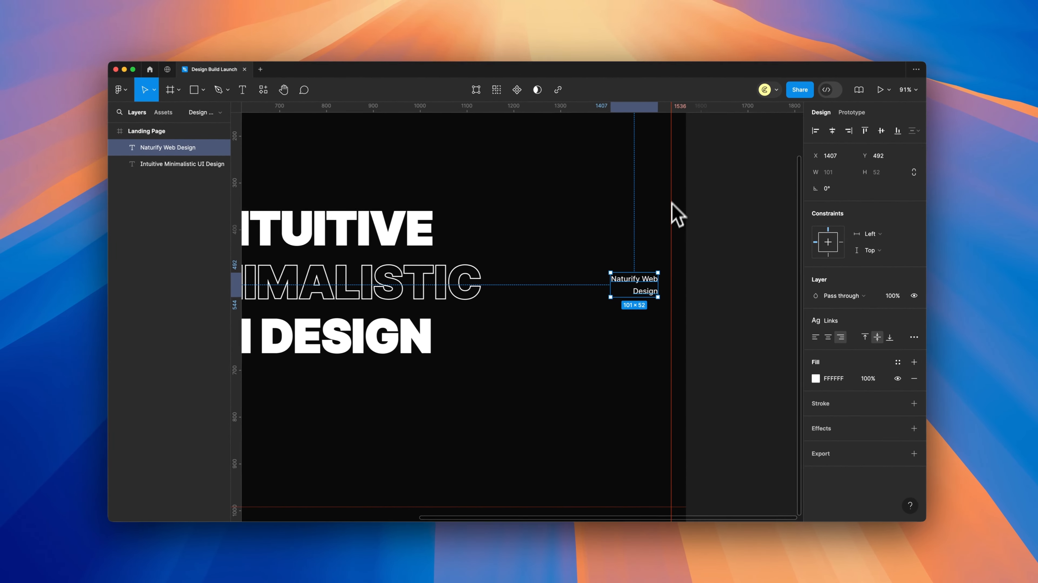
{"action": "key", "text": "shift+1"}
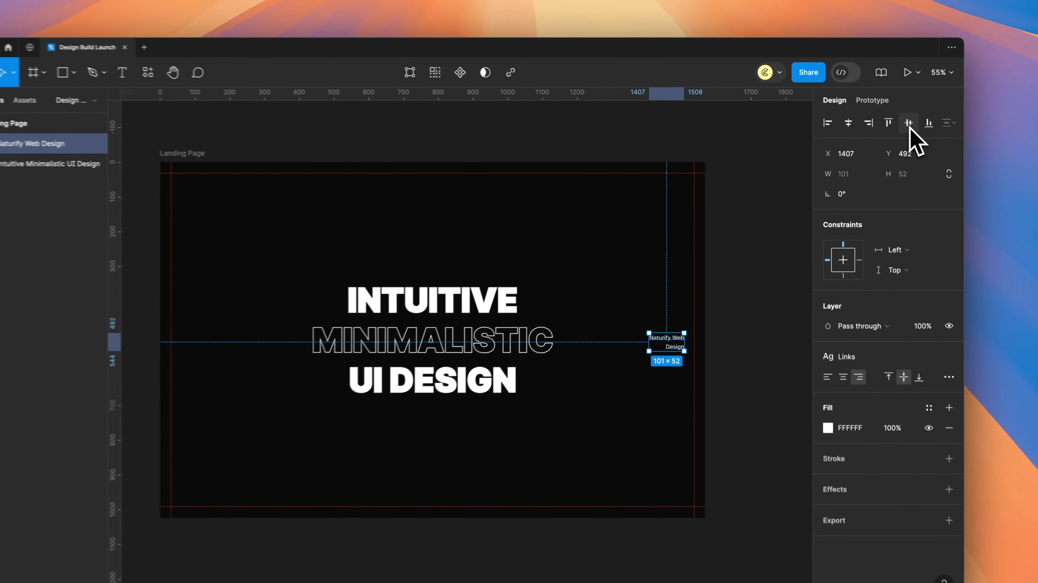
{"action": "left_click", "coordinate": [882, 132]}
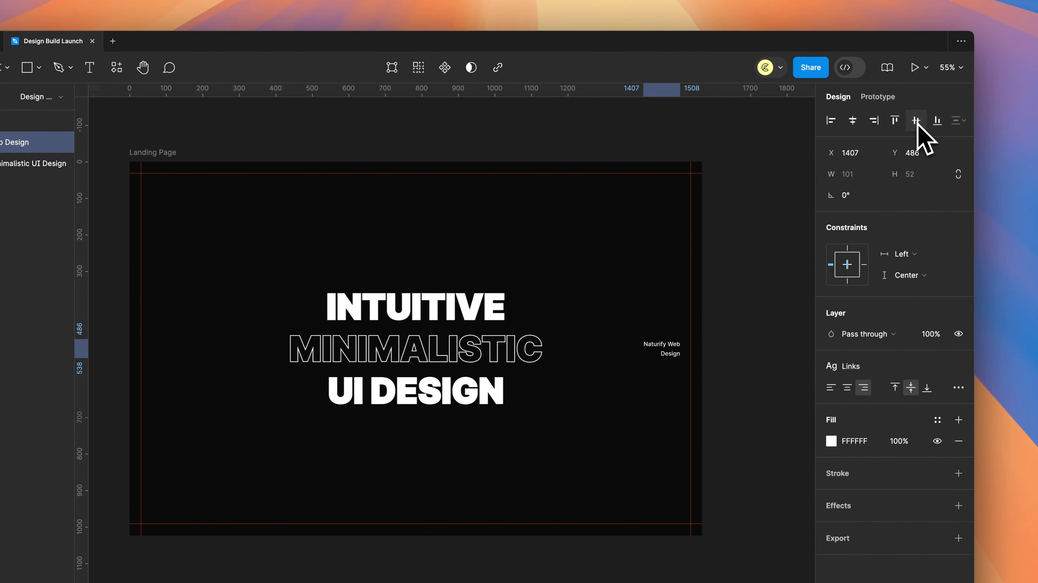
Move the Naturify Web Design text to X 1435 so it meets the right margin guide, and check its edge spacing
{"action": "scroll", "coordinate": [681, 363], "scroll_direction": "up", "scroll_amount": 5}
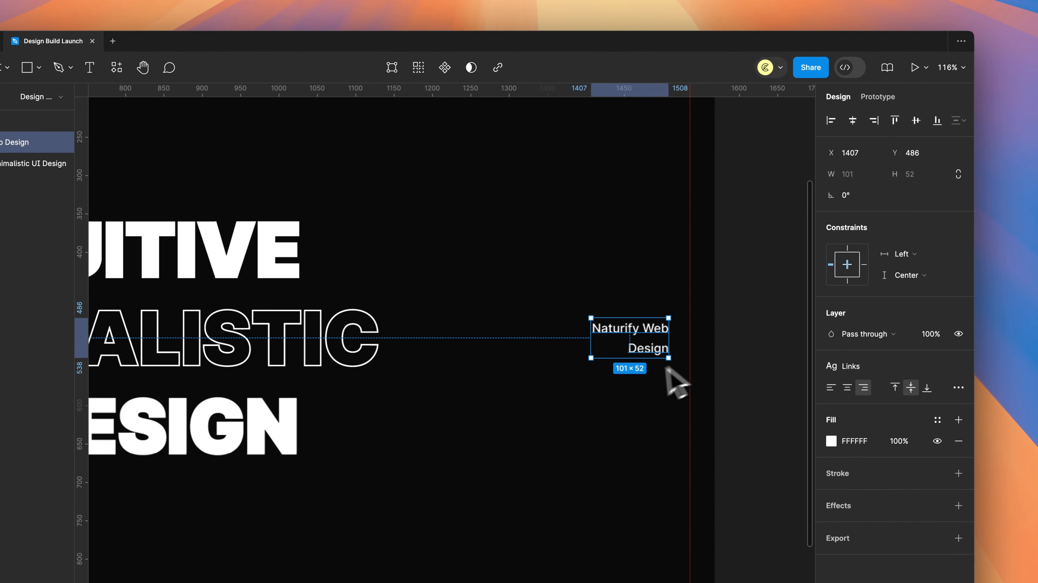
{"action": "left_click_drag", "start_coordinate": [652, 340], "coordinate": [674, 334]}
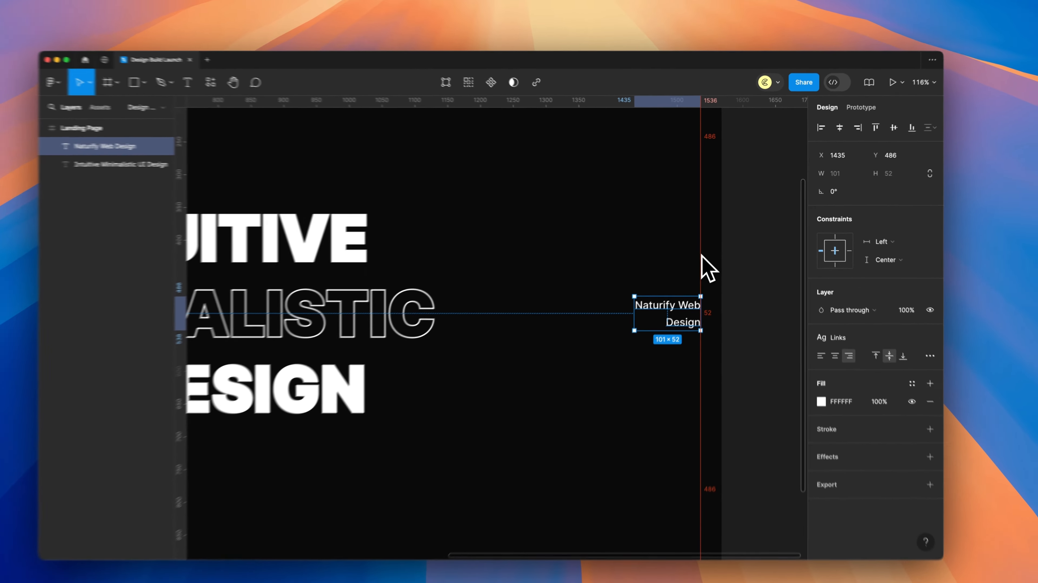
{"action": "key", "text": "alt"}
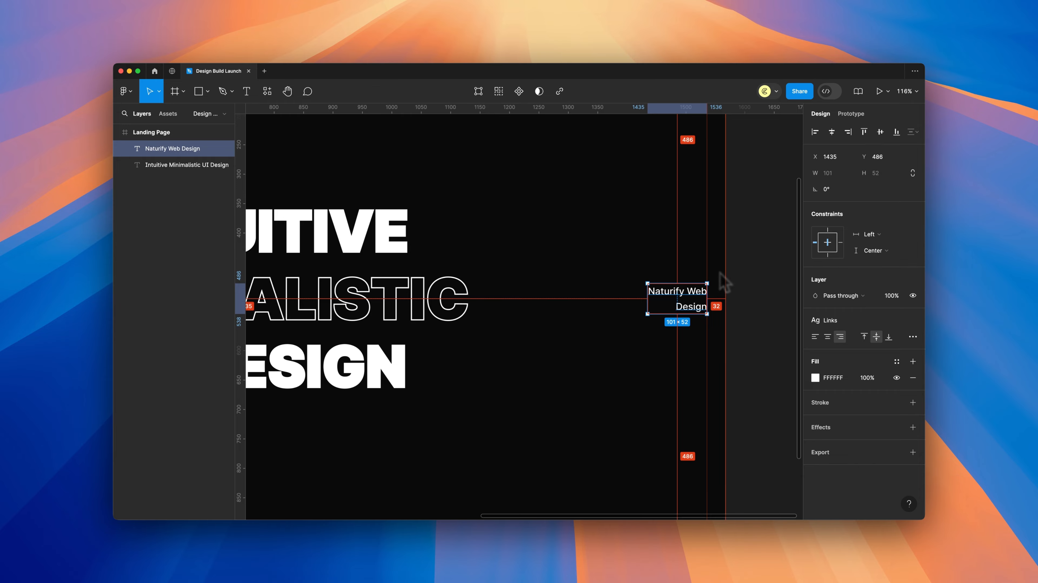
Place a copy of the Naturify Web Design text against the left margin guide at X 32 and left-align it
{"action": "scroll", "coordinate": [726, 282], "scroll_direction": "down", "scroll_amount": 5}
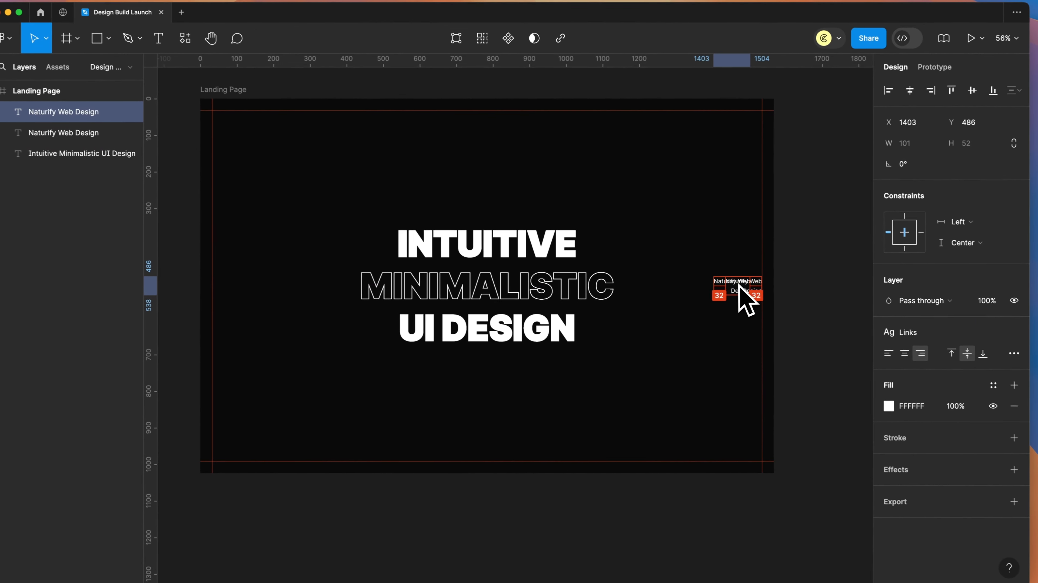
{"action": "left_click_drag", "start_coordinate": [706, 286], "coordinate": [286, 309]}
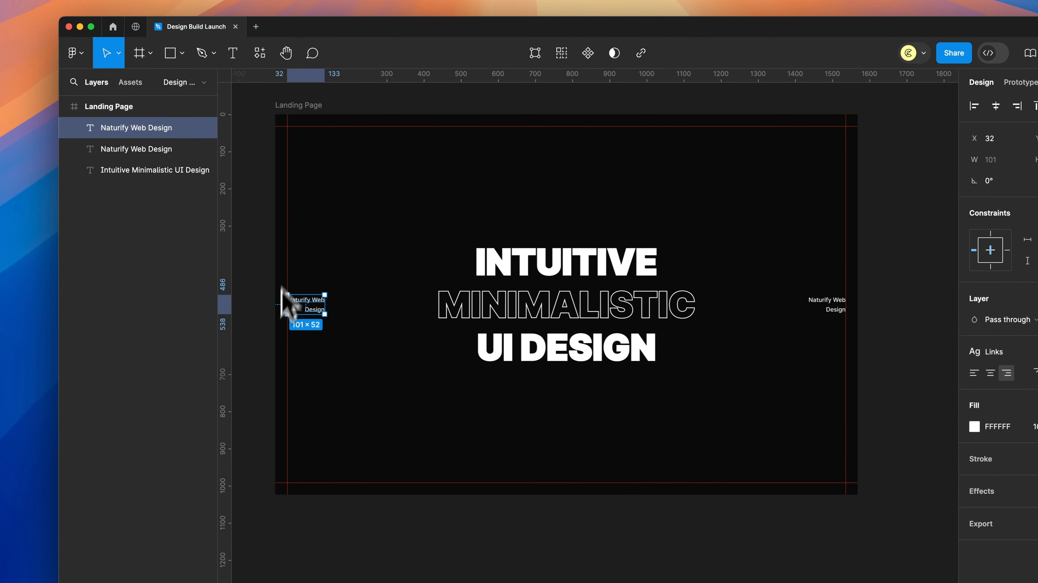
{"action": "scroll", "coordinate": [286, 294], "scroll_direction": "up", "scroll_amount": 8}
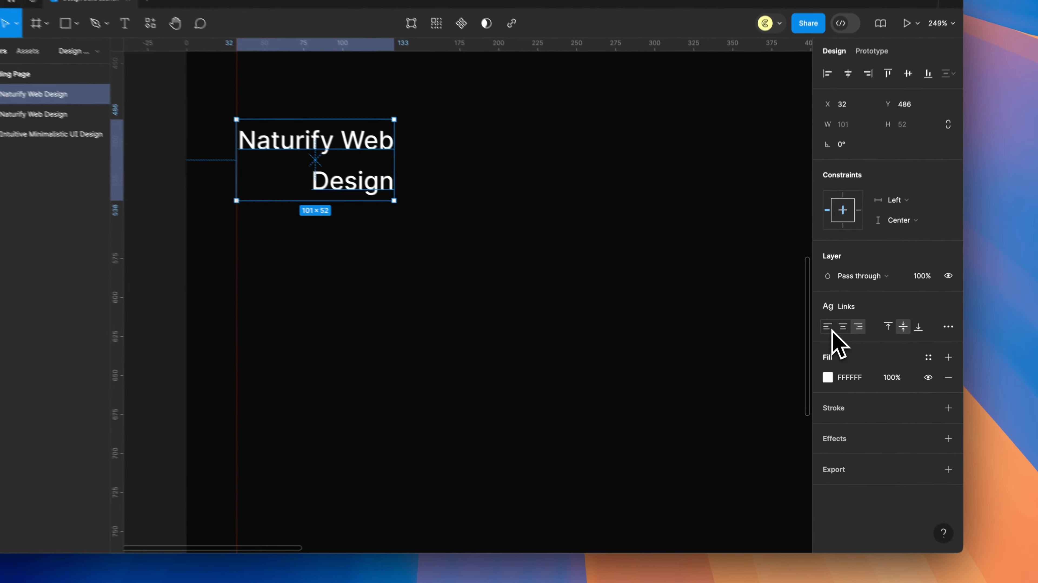
{"action": "left_click", "coordinate": [815, 337]}
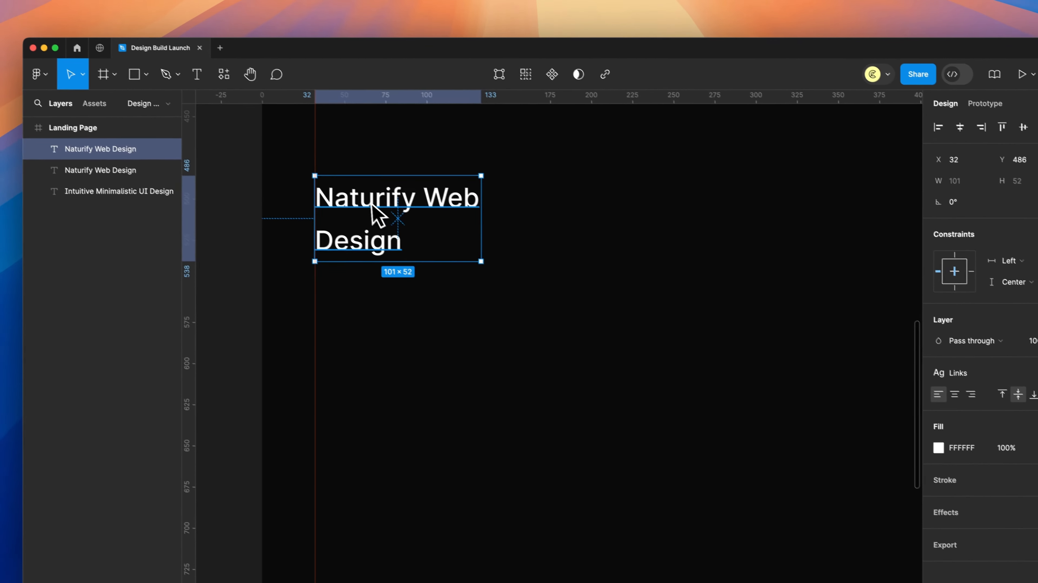
Replace the wording of the left-hand copy with "Groups App Design" on two lines
{"action": "double_click", "coordinate": [377, 216]}
{"action": "left_click", "coordinate": [426, 224]}
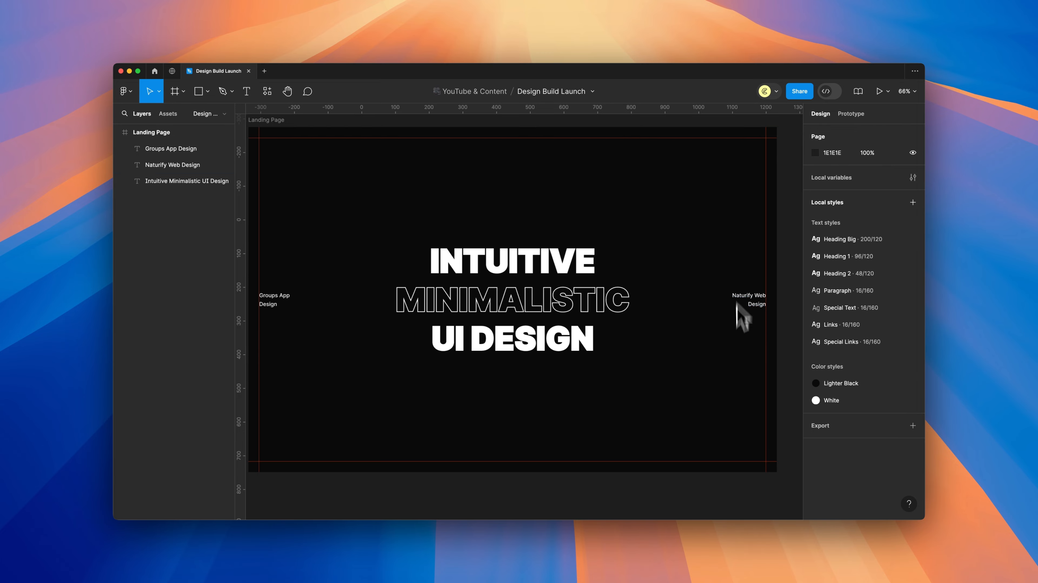
{"action": "scroll", "coordinate": [734, 275], "scroll_direction": "left", "scroll_amount": 2}
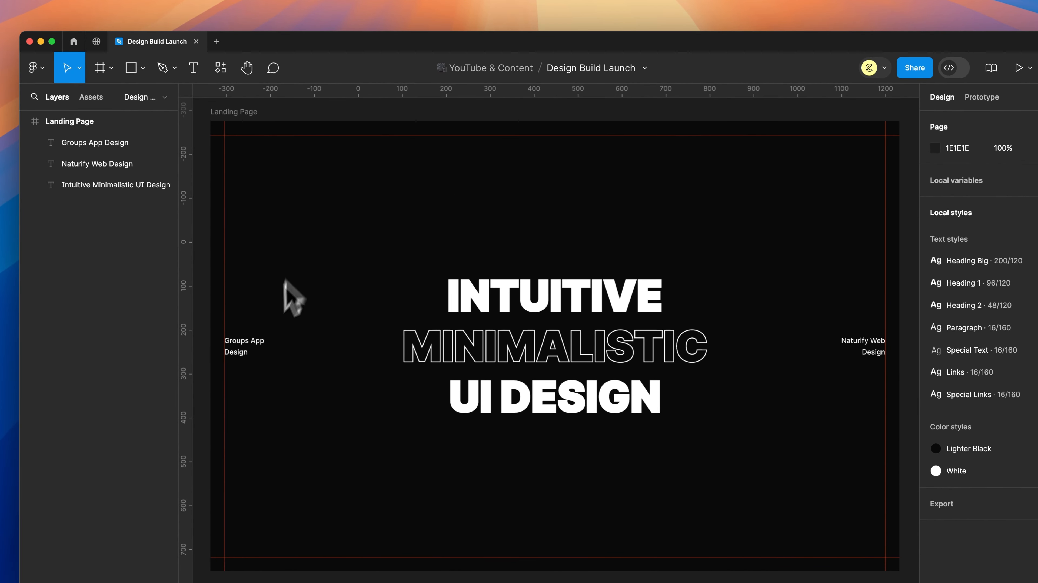
Place a copy of the Groups App Design text above the headline and replace its wording with the designer's name in capitals
{"action": "left_click_drag", "start_coordinate": [243, 349], "coordinate": [383, 206]}
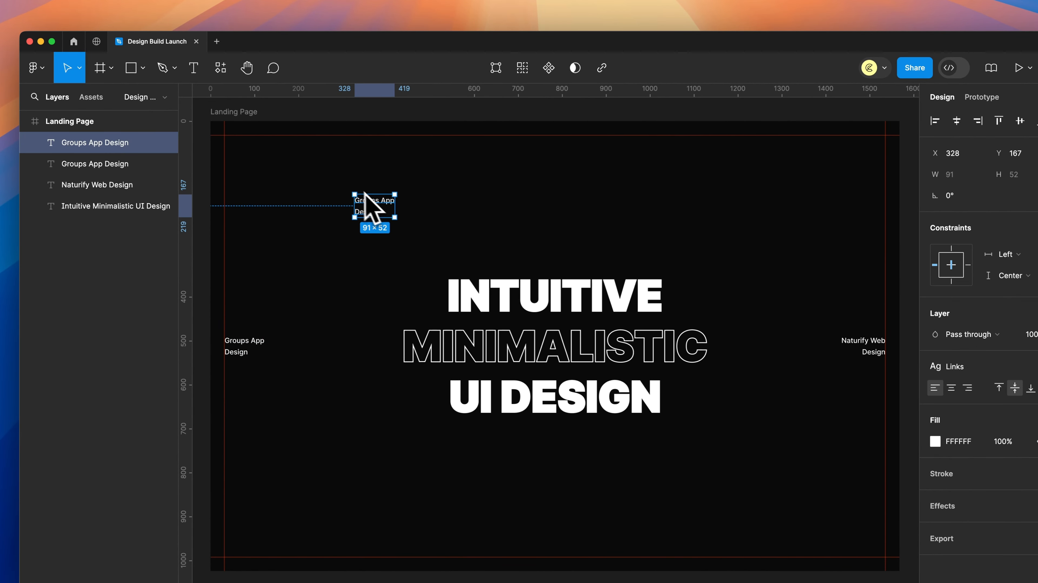
{"action": "scroll", "coordinate": [370, 202], "scroll_direction": "up", "scroll_amount": 2}
{"action": "double_click", "coordinate": [370, 211]}
{"action": "type", "text": "CALEREDWARDS"}
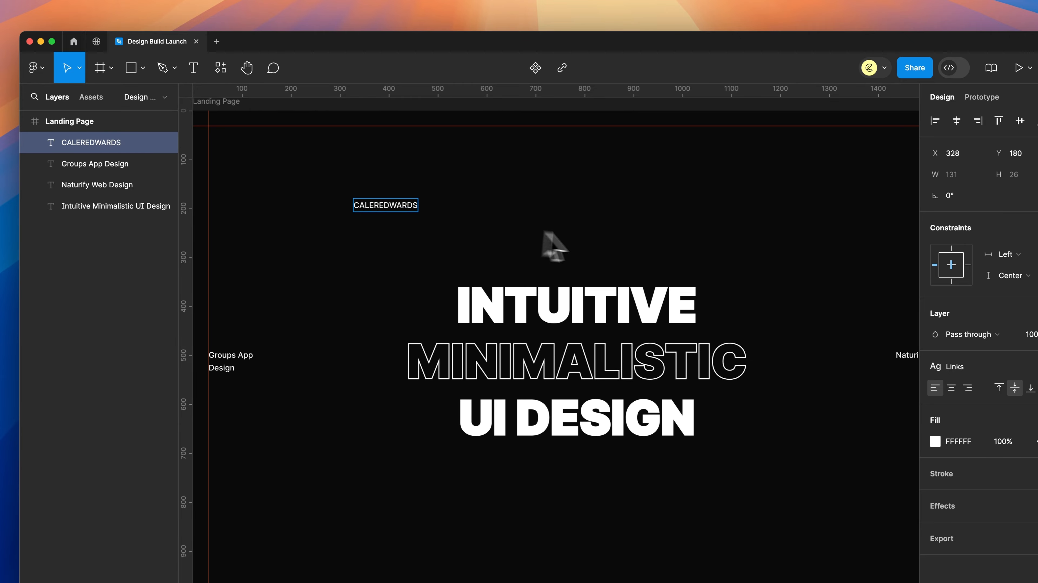
{"action": "key", "text": "Escape"}
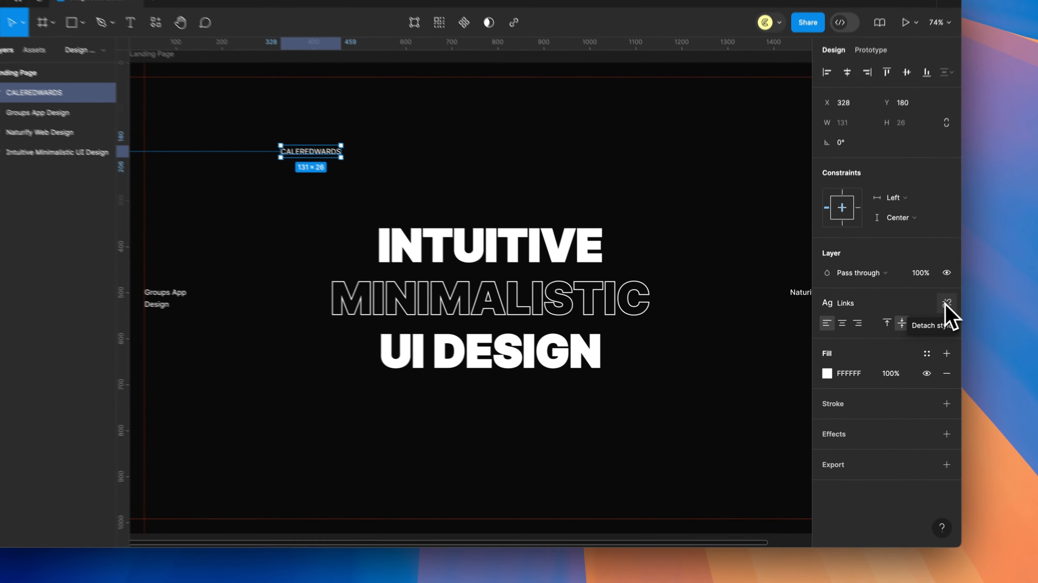
Detach the Links style from the designer's name text and set its line height to 120%
{"action": "left_click", "coordinate": [914, 320]}
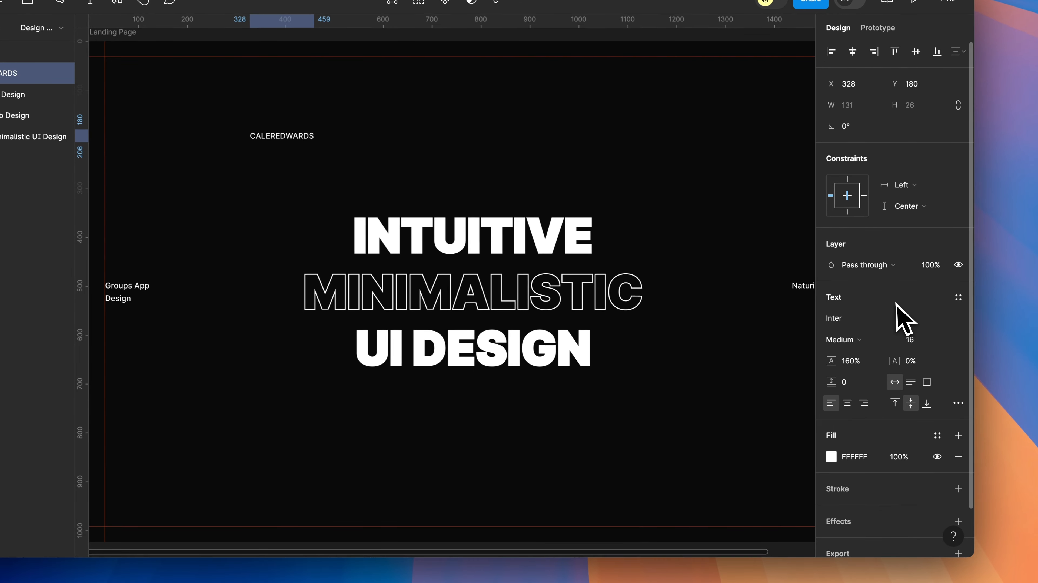
{"action": "left_click", "coordinate": [865, 343]}
{"action": "left_click", "coordinate": [859, 342]}
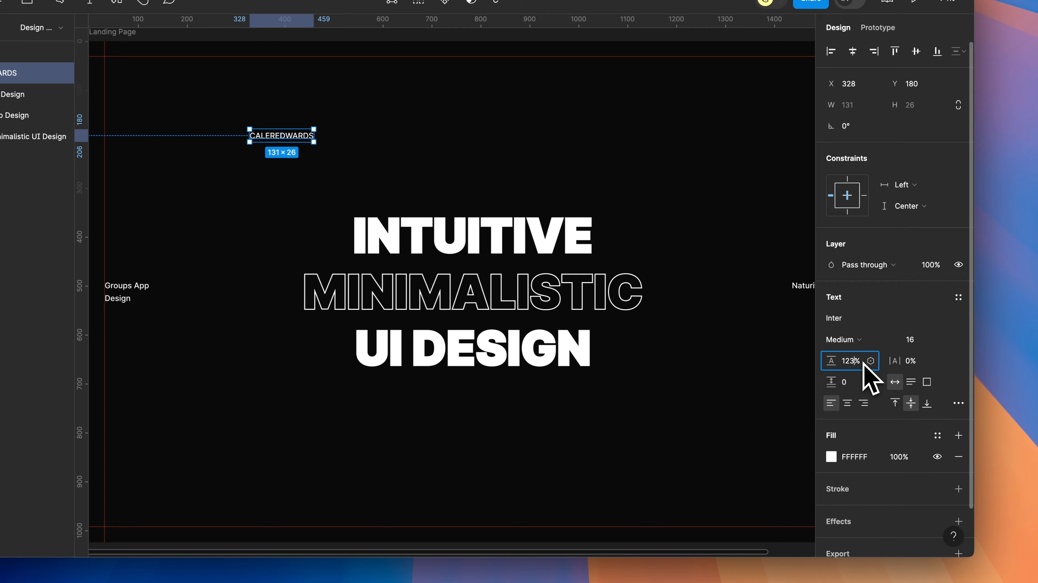
{"action": "key", "text": "BackSpace"}
{"action": "type", "text": "0"}
{"action": "key", "text": "Return"}
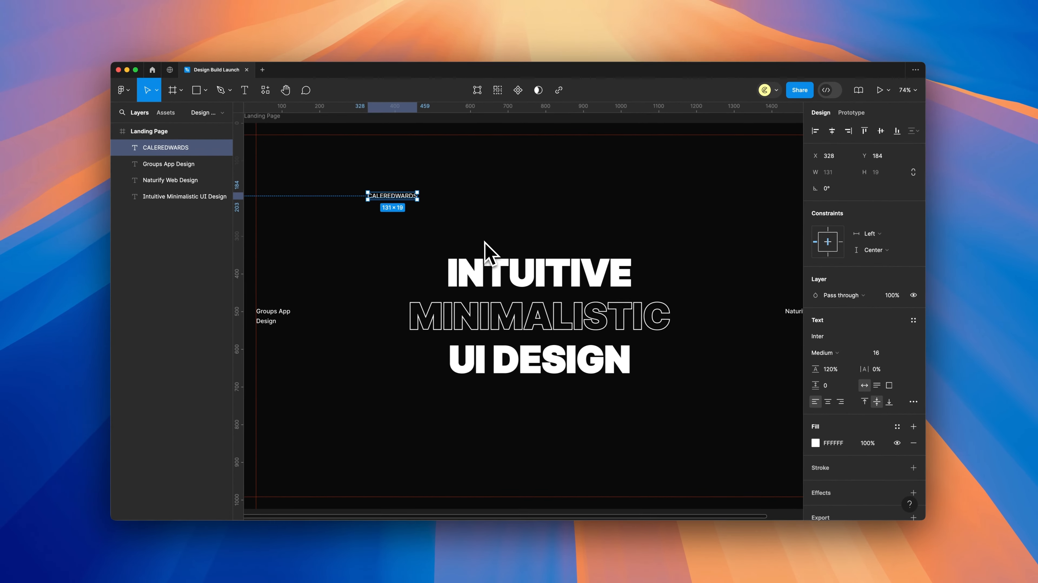
Wrap the designer's name text in an auto layout frame with item spacing 0 and horizontal padding 16
{"action": "scroll", "coordinate": [378, 202], "scroll_direction": "up", "scroll_amount": 5}
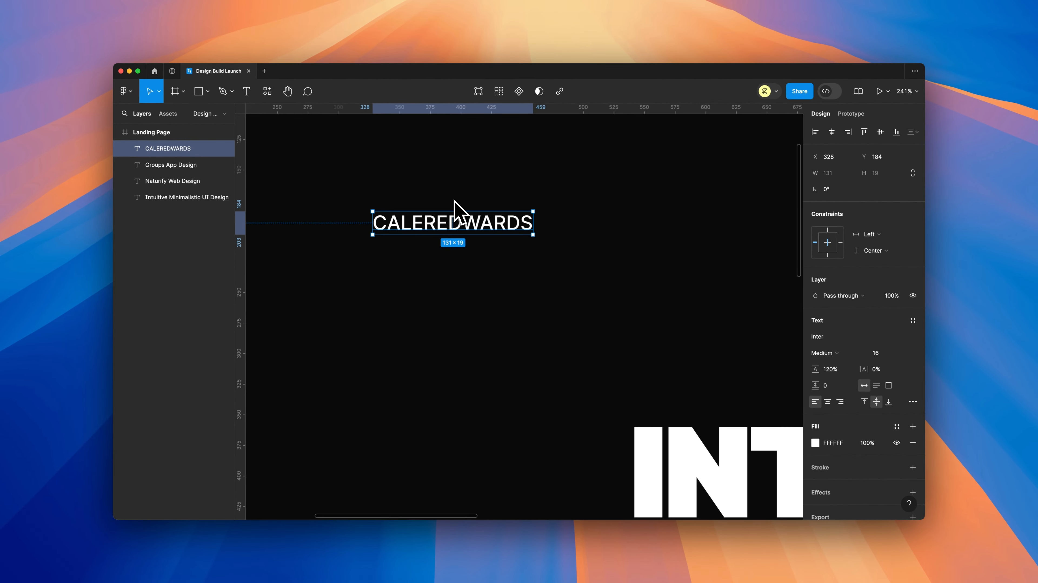
{"action": "key", "text": "shift+a"}
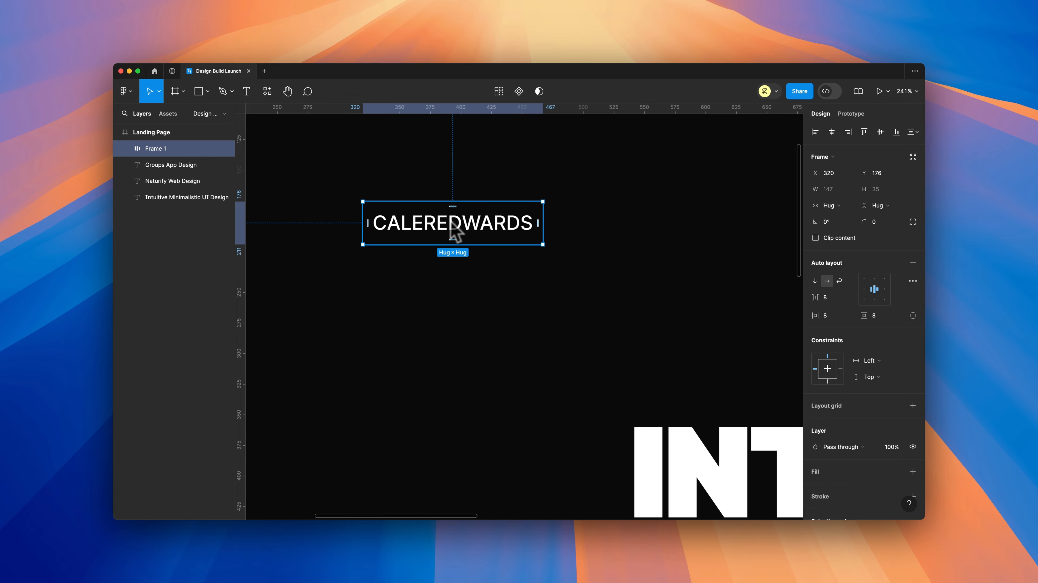
{"action": "scroll", "coordinate": [458, 230], "scroll_direction": "down", "scroll_amount": 2}
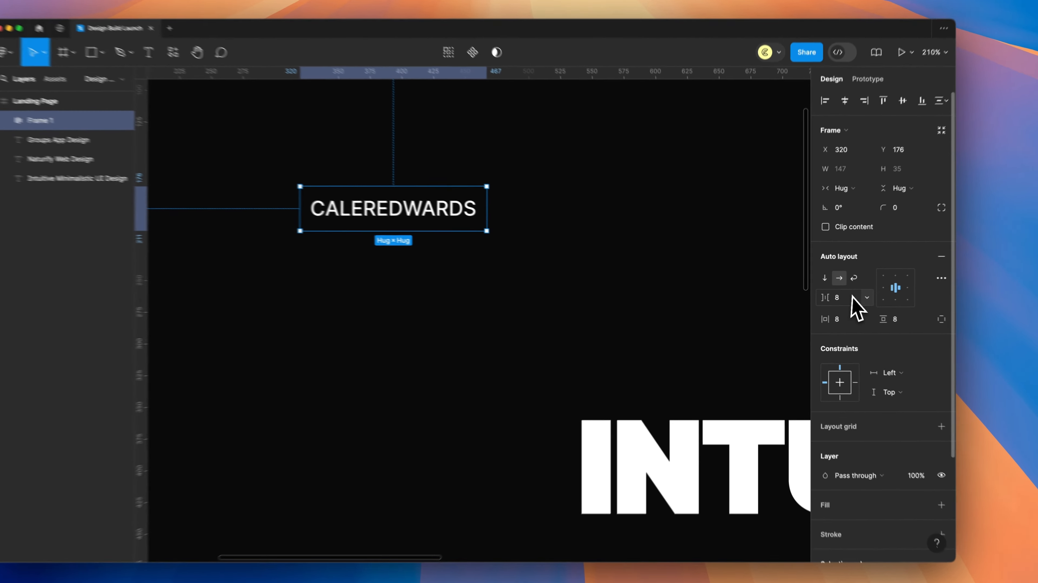
{"action": "left_click", "coordinate": [852, 297]}
{"action": "type", "text": "0"}
{"action": "key", "text": "Return"}
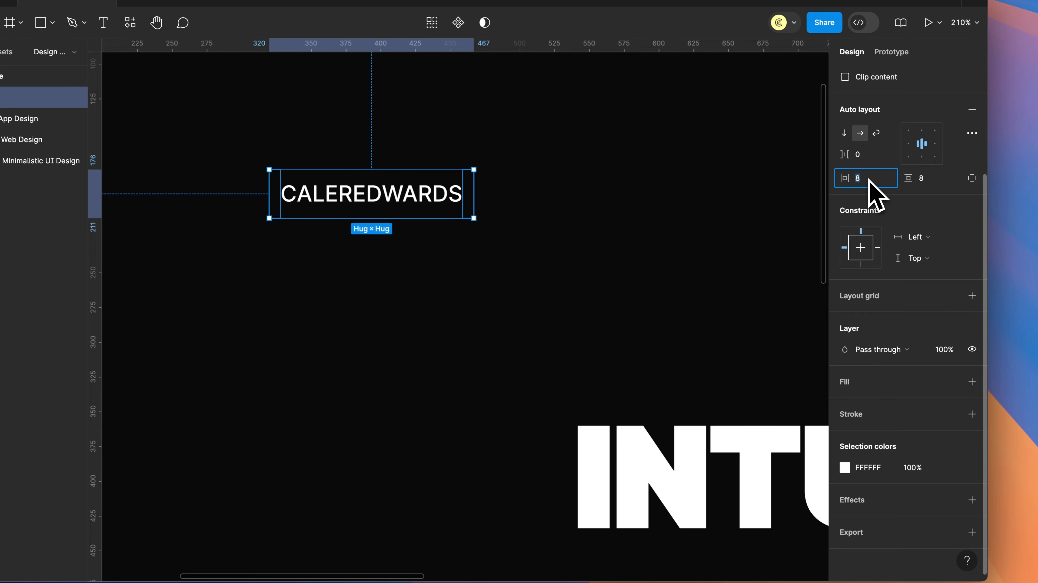
{"action": "type", "text": "16"}
{"action": "left_click", "coordinate": [939, 179]}
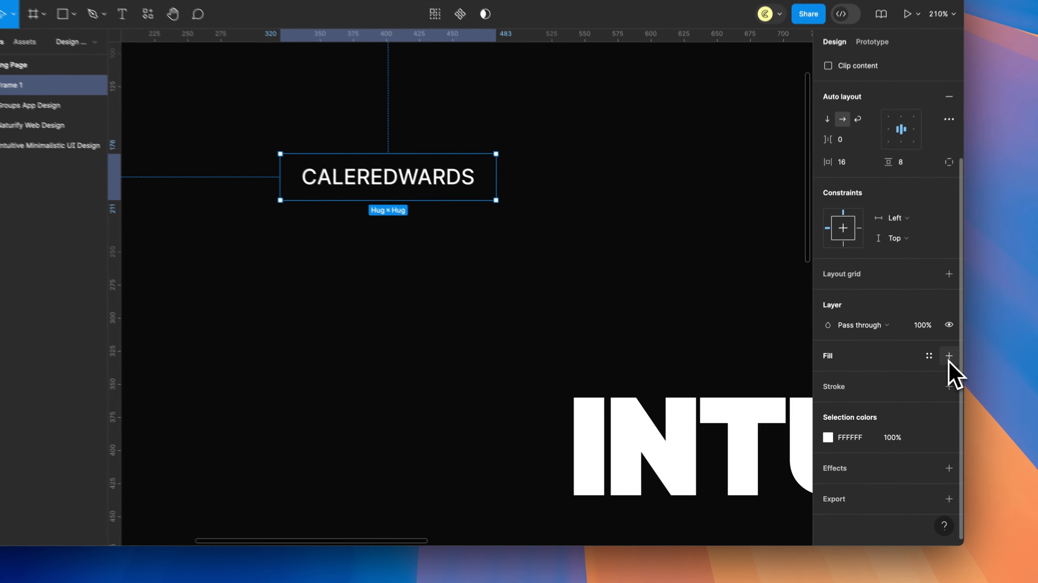
Give the designer's name frame a white fill and recolour its text with the Lighter Black colour style
{"action": "left_click", "coordinate": [913, 366]}
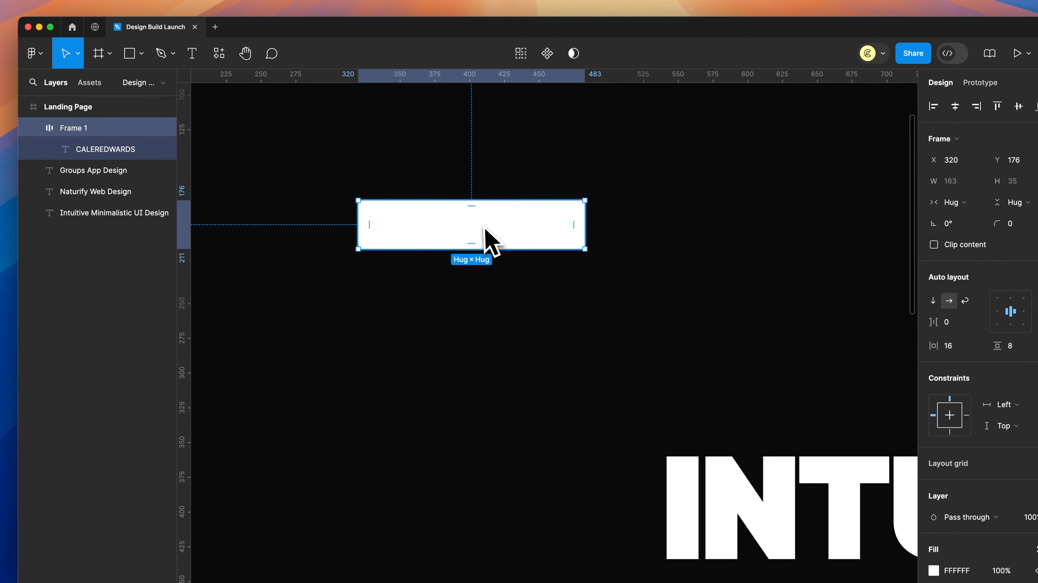
{"action": "double_click", "coordinate": [379, 168]}
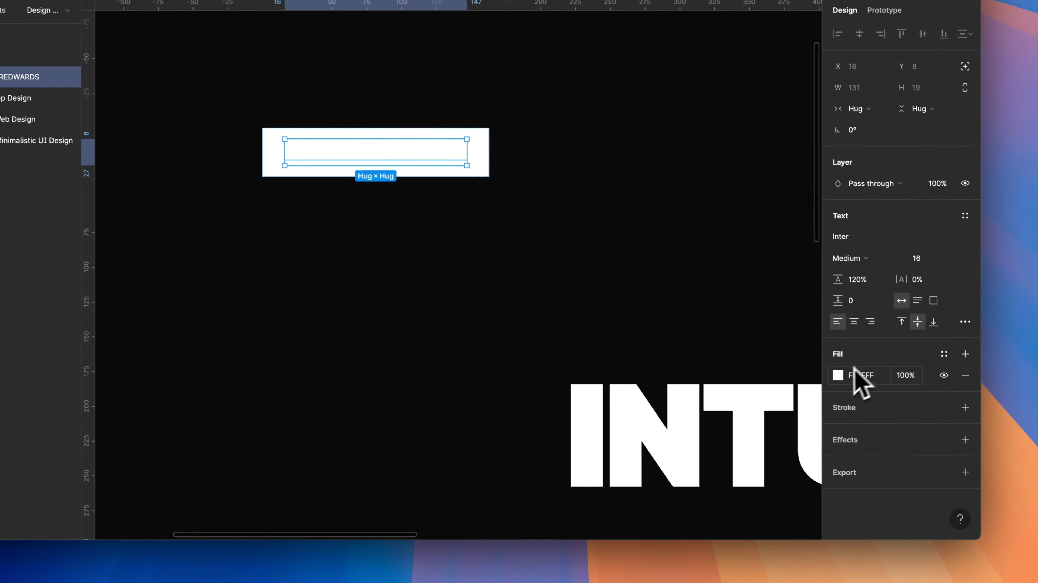
{"action": "left_click", "coordinate": [979, 493]}
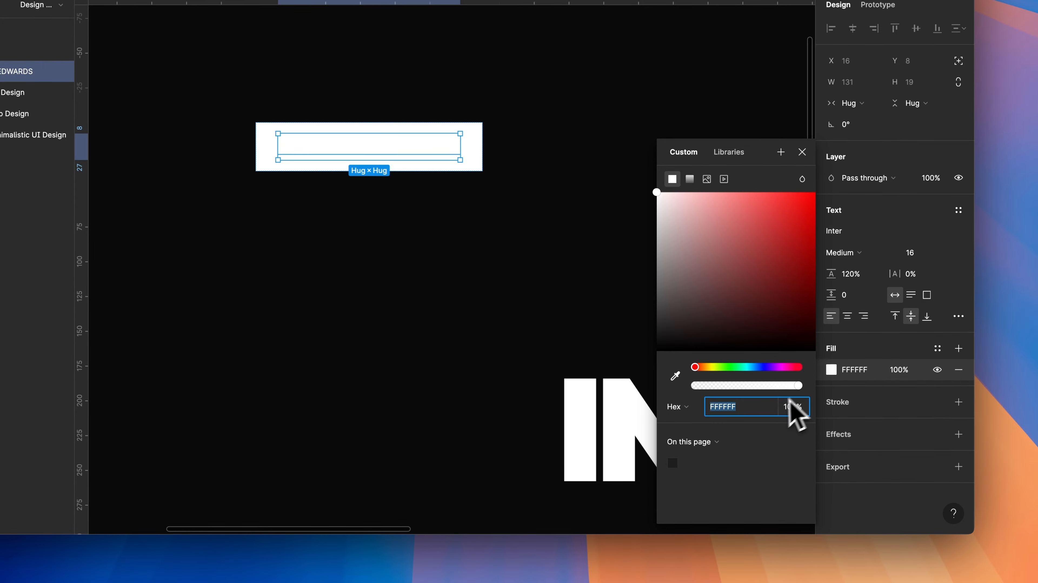
{"action": "left_click", "coordinate": [715, 448]}
{"action": "left_click", "coordinate": [712, 453]}
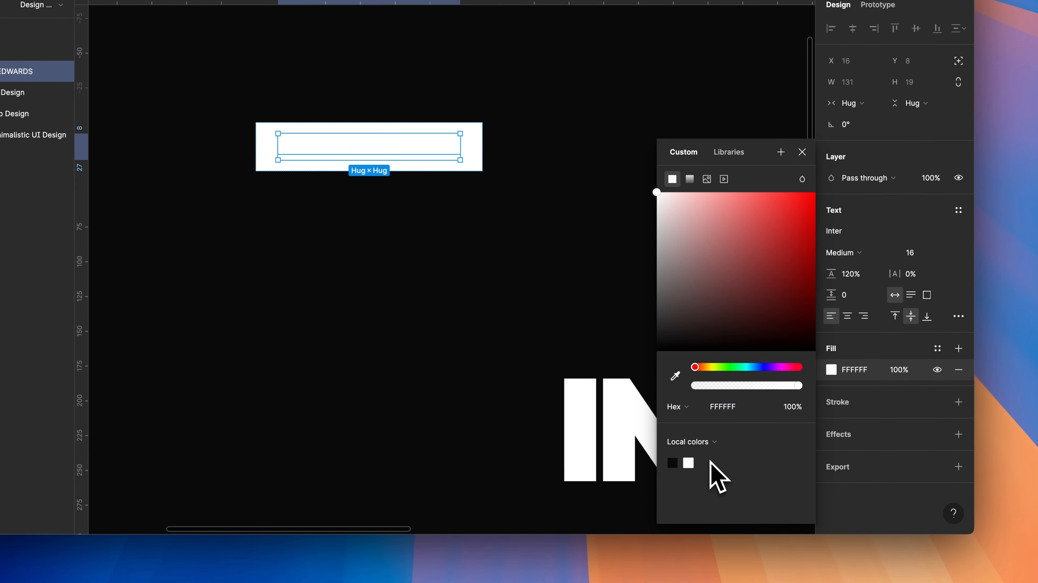
{"action": "left_click", "coordinate": [673, 463]}
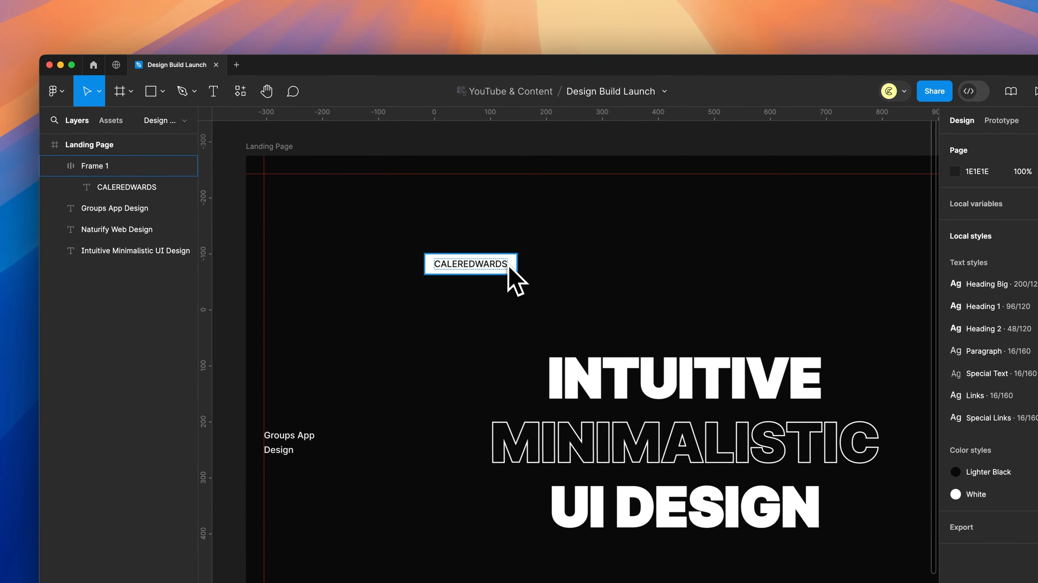
Round the designer's name frame into a pill with a corner radius of 1000
{"action": "left_click", "coordinate": [509, 269]}
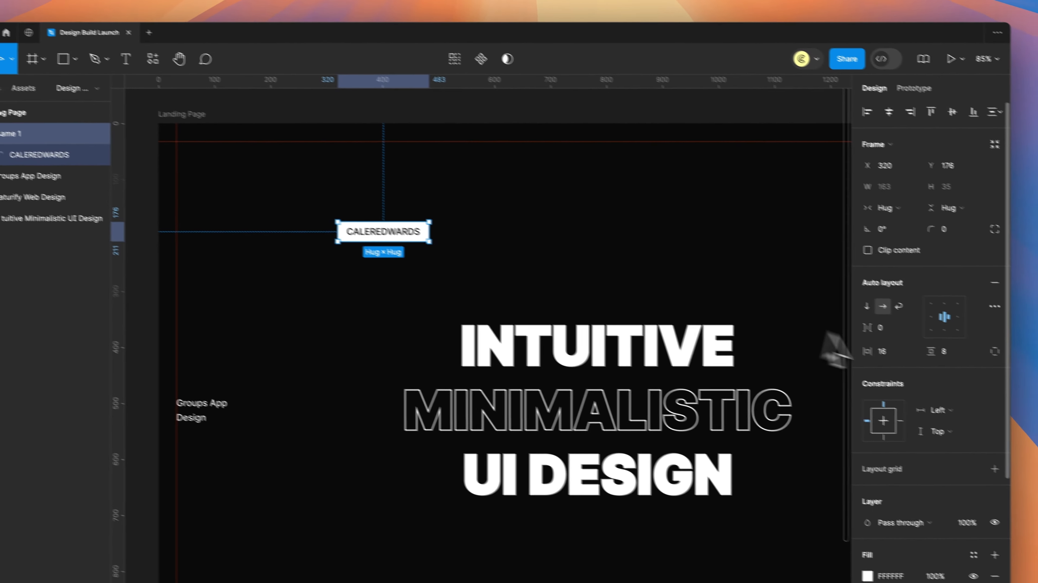
{"action": "left_click", "coordinate": [957, 233]}
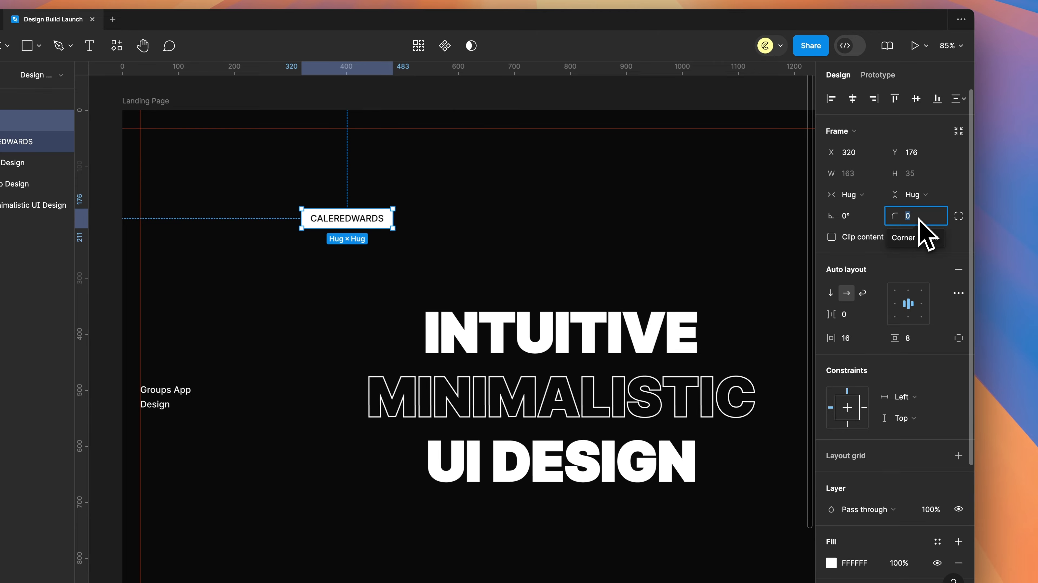
{"action": "type", "text": "1000"}
{"action": "key", "text": "Return"}
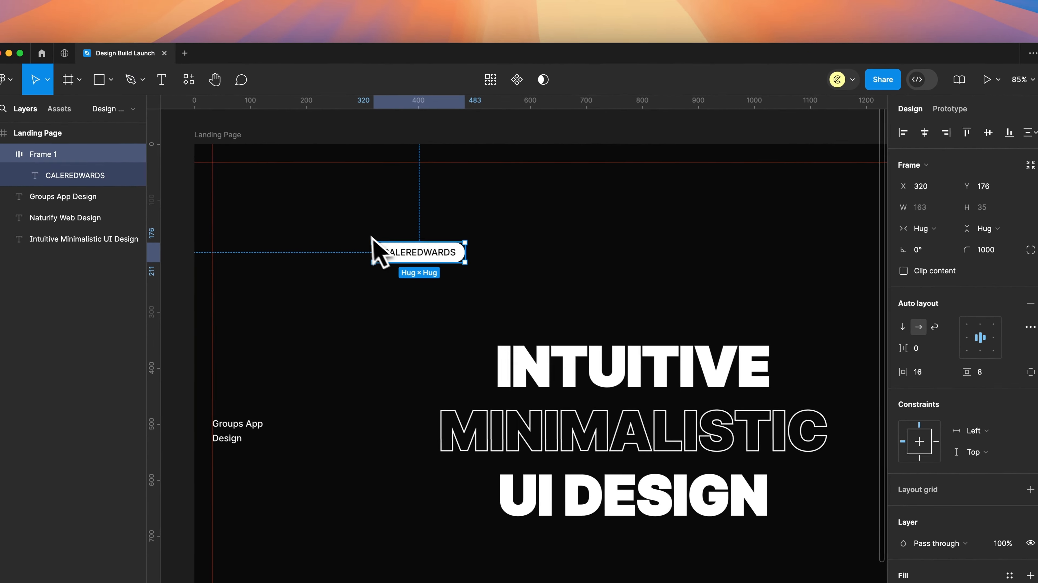
Move the name pill to the intersection of the upper and left margin guides, at X 32 and Y 33
{"action": "scroll", "coordinate": [372, 239], "scroll_direction": "up", "scroll_amount": 5}
{"action": "scroll", "coordinate": [547, 294], "scroll_direction": "down", "scroll_amount": 5}
{"action": "left_click_drag", "start_coordinate": [488, 285], "coordinate": [317, 196]}
{"action": "key", "text": "alt"}
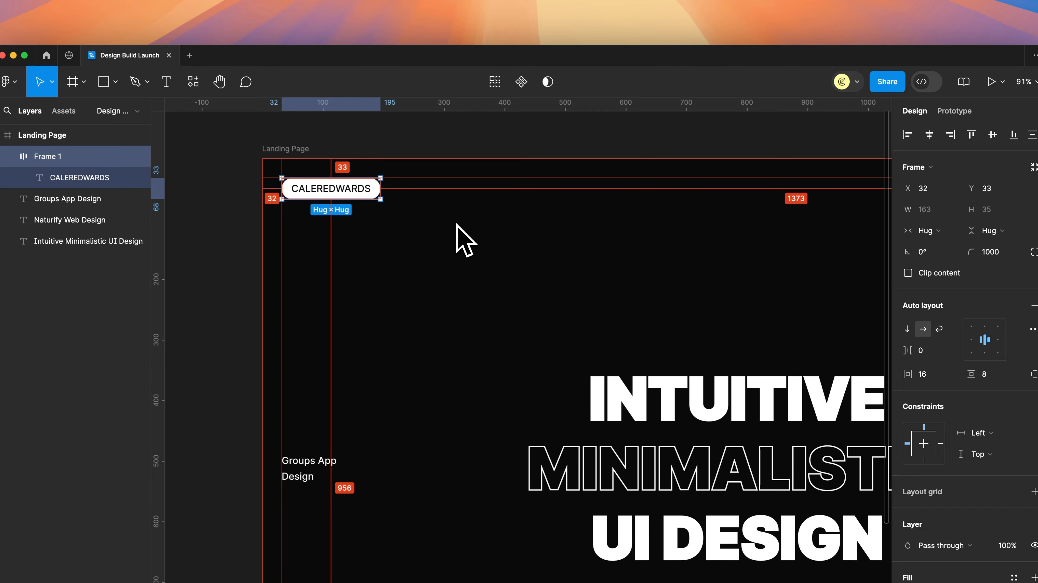
{"action": "left_click", "coordinate": [465, 234]}
{"action": "scroll", "coordinate": [449, 232], "scroll_direction": "up", "scroll_amount": 3}
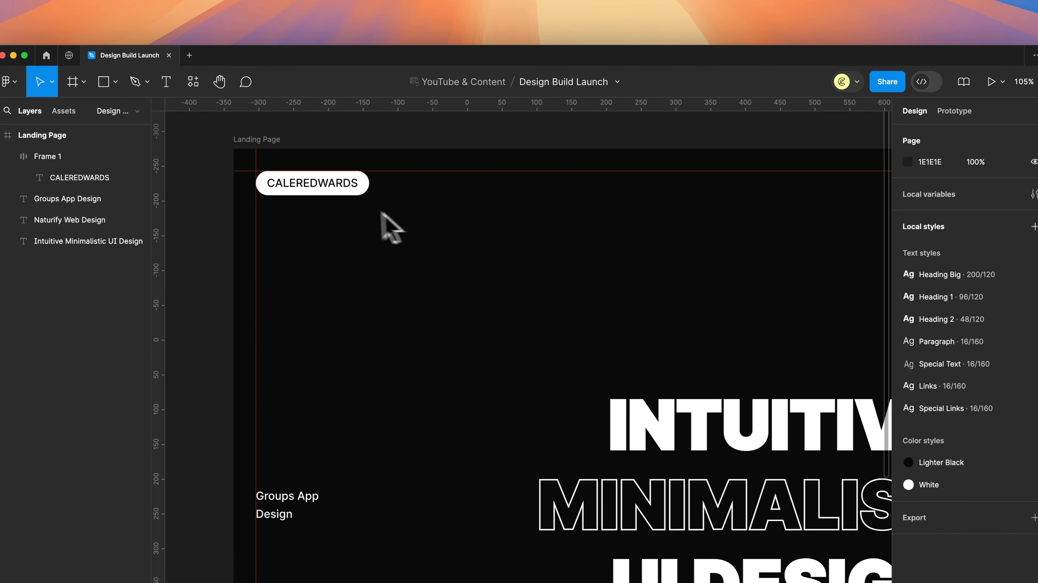
Place a copy of the name pill against the upper and right margin guides, at X 1373 and Y 32
{"action": "left_click_drag", "start_coordinate": [332, 192], "coordinate": [822, 201]}
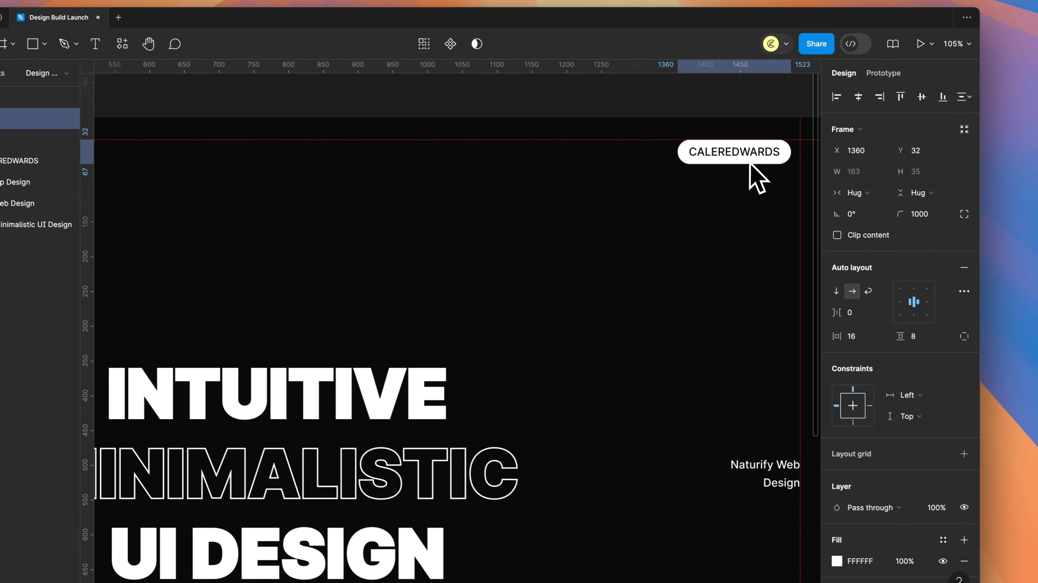
{"action": "left_click_drag", "start_coordinate": [750, 162], "coordinate": [760, 165]}
{"action": "scroll", "coordinate": [759, 174], "scroll_direction": "right", "scroll_amount": 3}
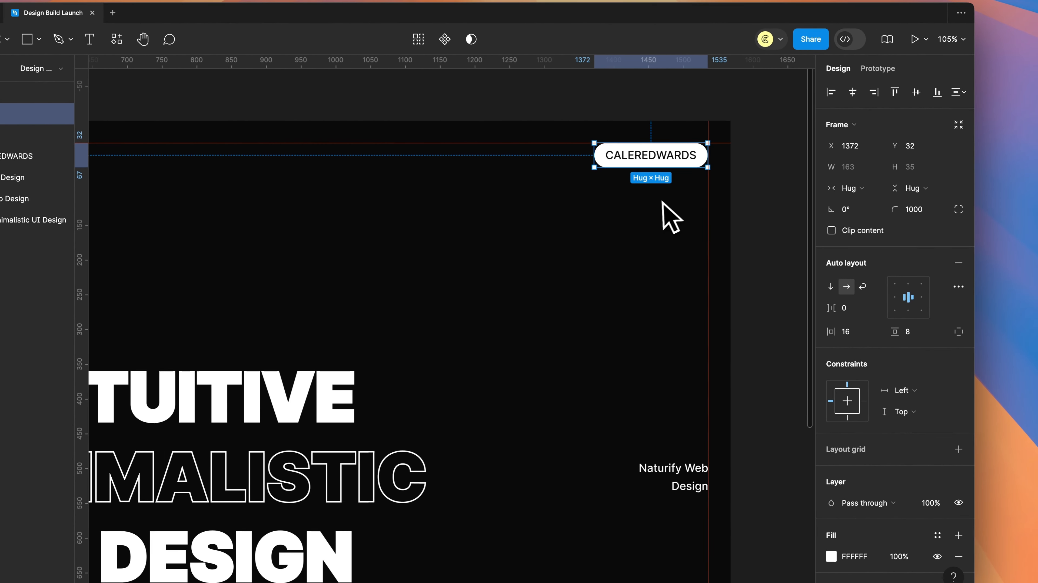
{"action": "key", "text": "alt"}
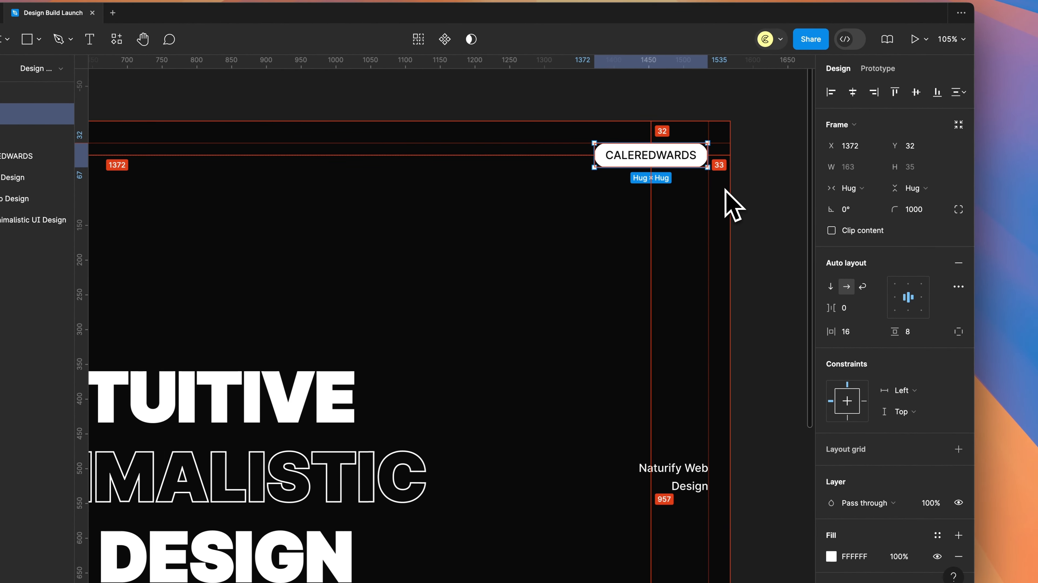
{"action": "key", "text": "Right"}
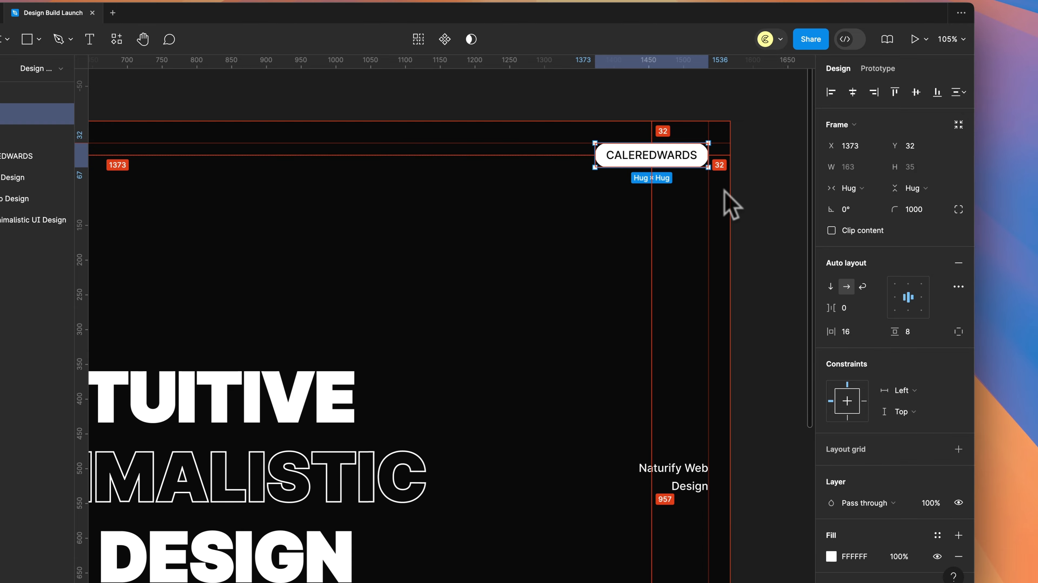
Replace the wording of the copied pill with "Work, Contact"
{"action": "scroll", "coordinate": [676, 159], "scroll_direction": "up", "scroll_amount": 5}
{"action": "double_click", "coordinate": [585, 151]}
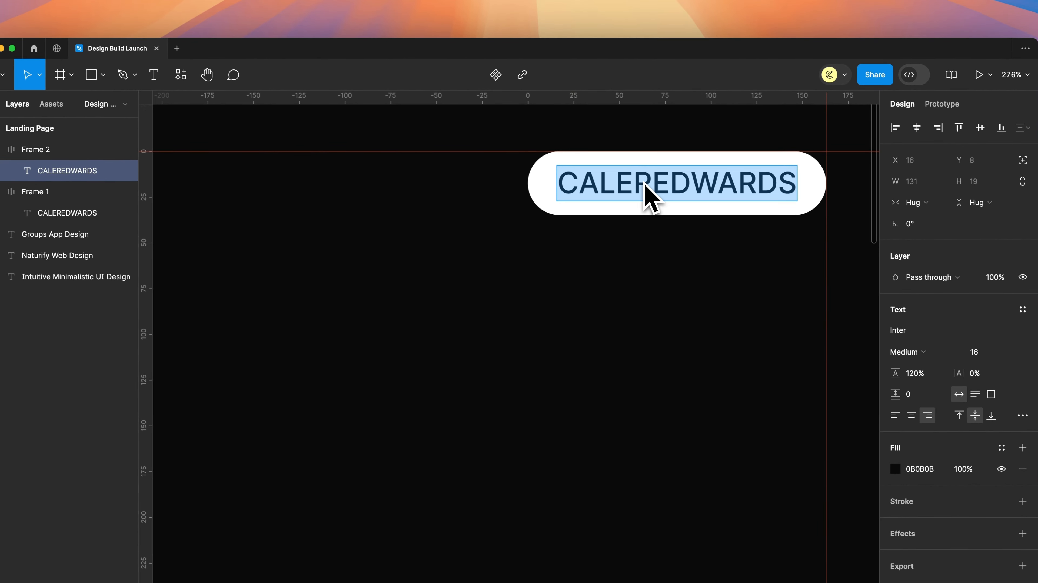
{"action": "type", "text": "Work"}
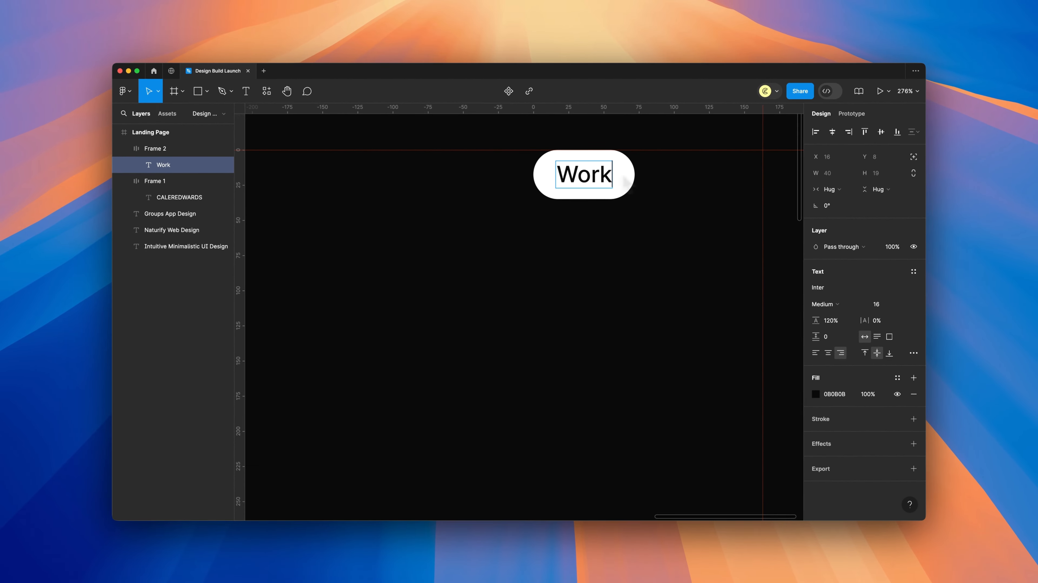
{"action": "type", "text": ","}
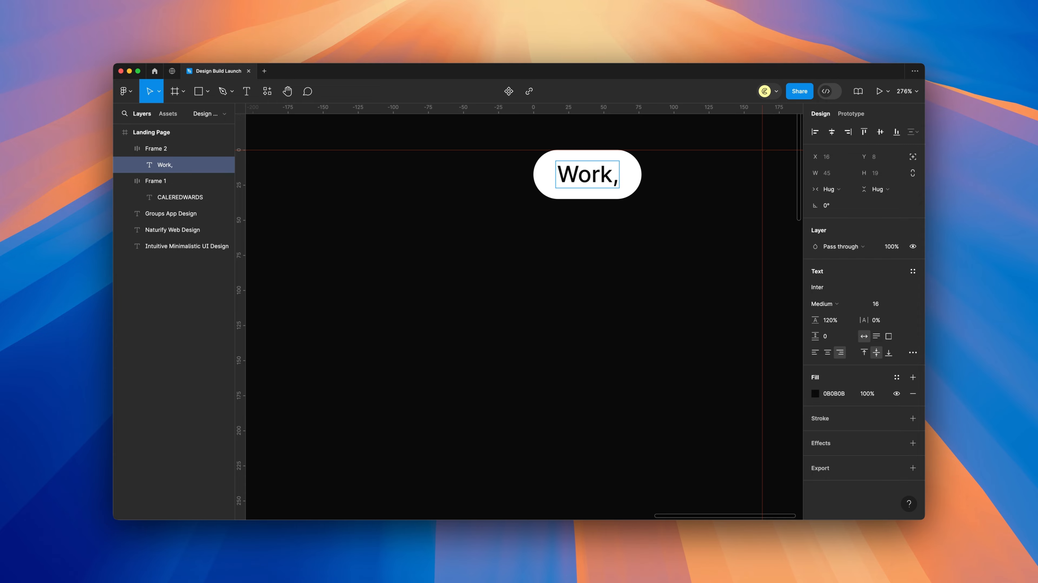
{"action": "type", "text": " Contact"}
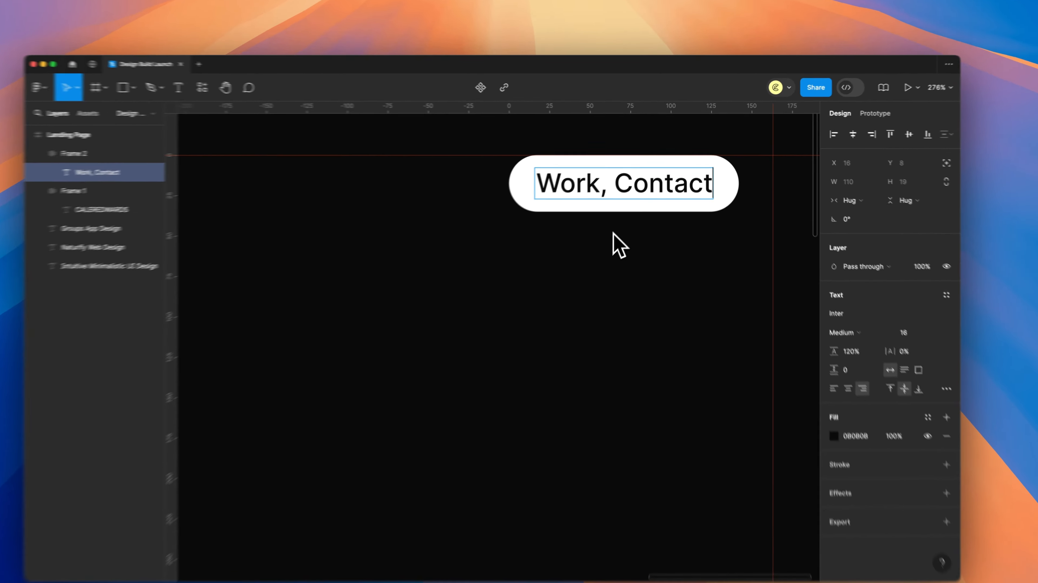
{"action": "key", "text": "Escape"}
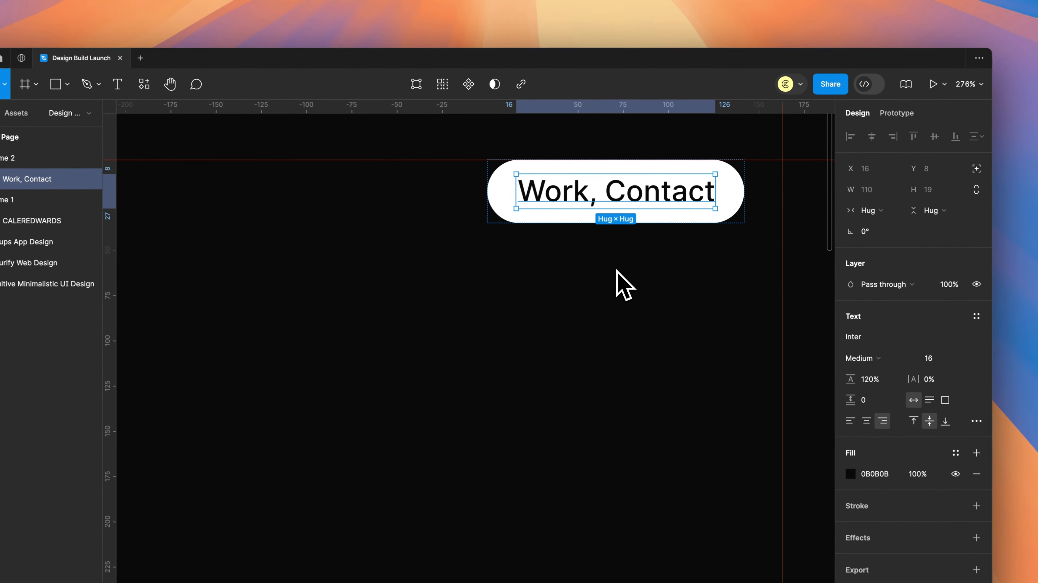
Realign the Work, Contact pill with the right margin guide at X 1394, Y 32, and check its edge distances
{"action": "left_click", "coordinate": [634, 233]}
{"action": "left_click_drag", "start_coordinate": [629, 222], "coordinate": [664, 222]}
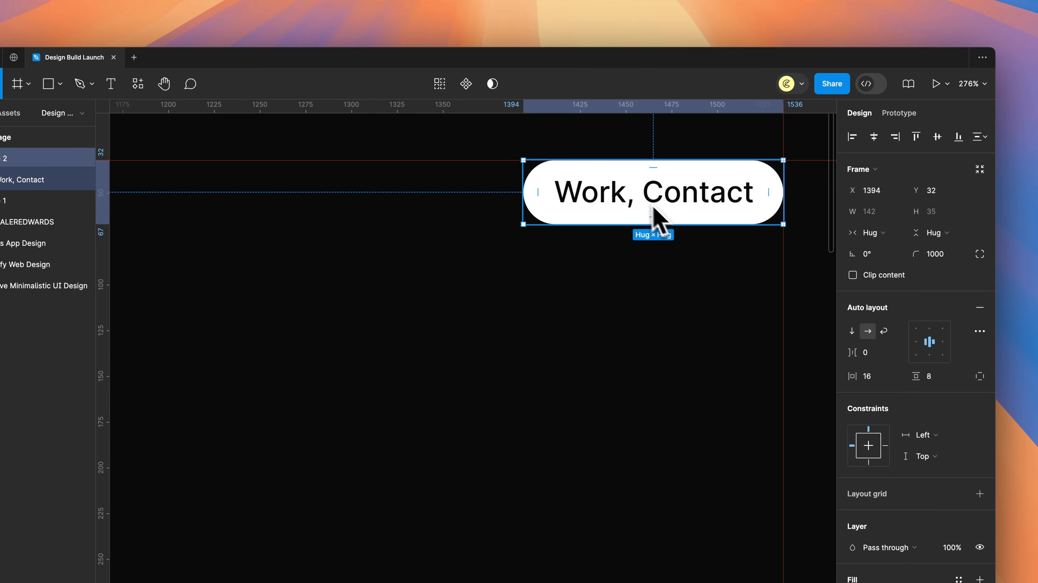
{"action": "scroll", "coordinate": [630, 196], "scroll_direction": "right", "scroll_amount": 4}
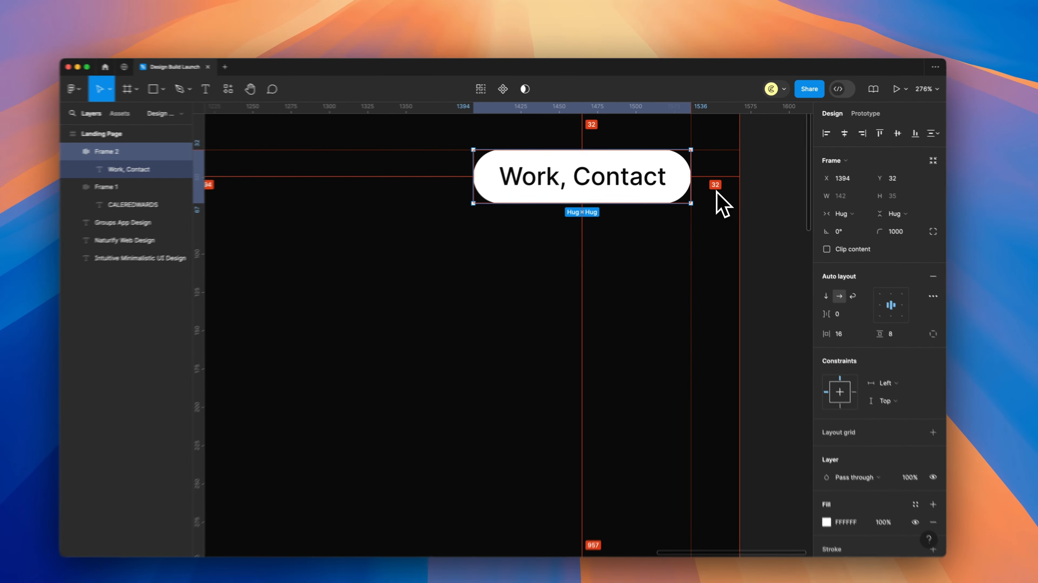
{"action": "left_click", "coordinate": [716, 191]}
{"action": "scroll", "coordinate": [717, 191], "scroll_direction": "down", "scroll_amount": 5}
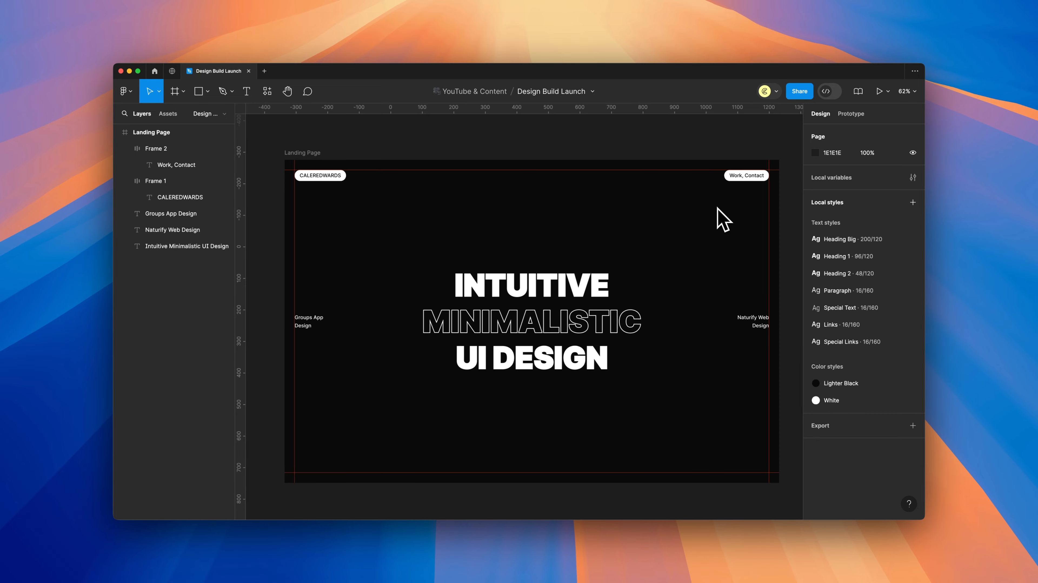
{"action": "scroll", "coordinate": [715, 239], "scroll_direction": "down", "scroll_amount": 1}
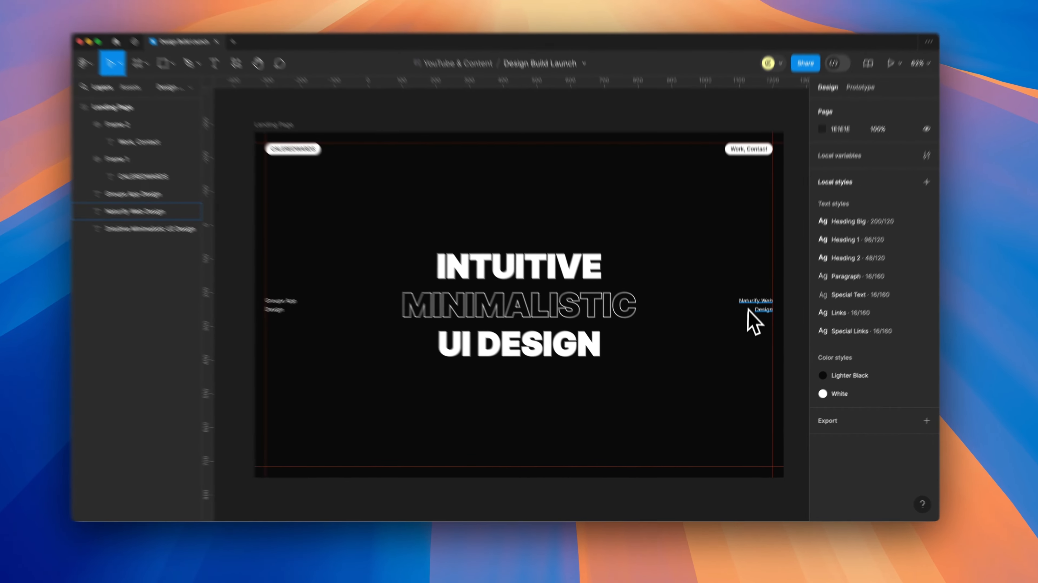
Place a centre-aligned copy of the Naturify Web Design text below the headline and replace its wording with "EXPLORE DESIGNS"
{"action": "left_click_drag", "start_coordinate": [751, 320], "coordinate": [544, 458], "text": "alt"}
{"action": "left_click_drag", "start_coordinate": [486, 435], "coordinate": [486, 435]}
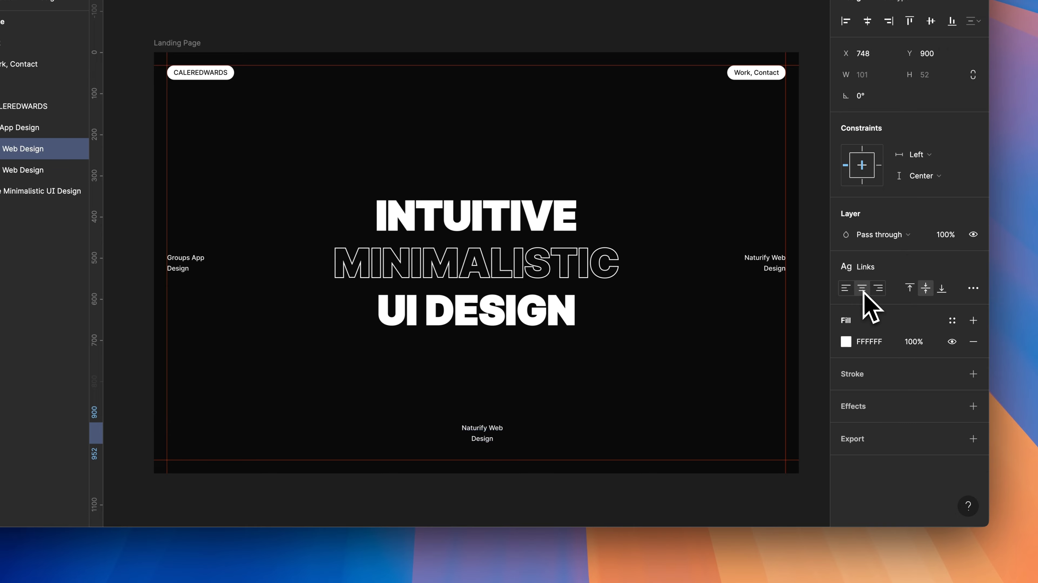
{"action": "scroll", "coordinate": [479, 437], "scroll_direction": "up", "scroll_amount": 5}
{"action": "double_click", "coordinate": [475, 428]}
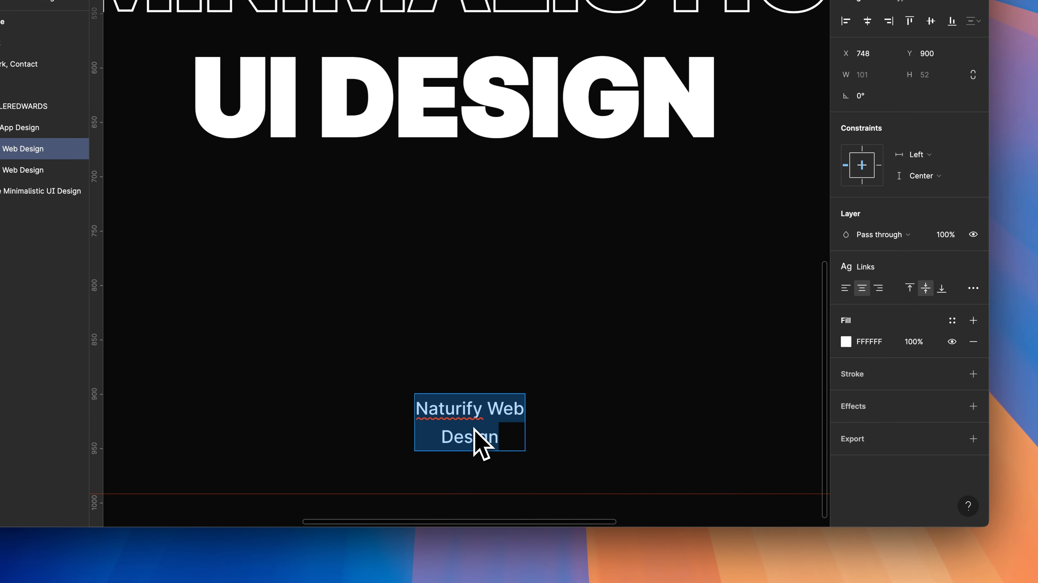
{"action": "type", "text": "EXPLORE DES"}
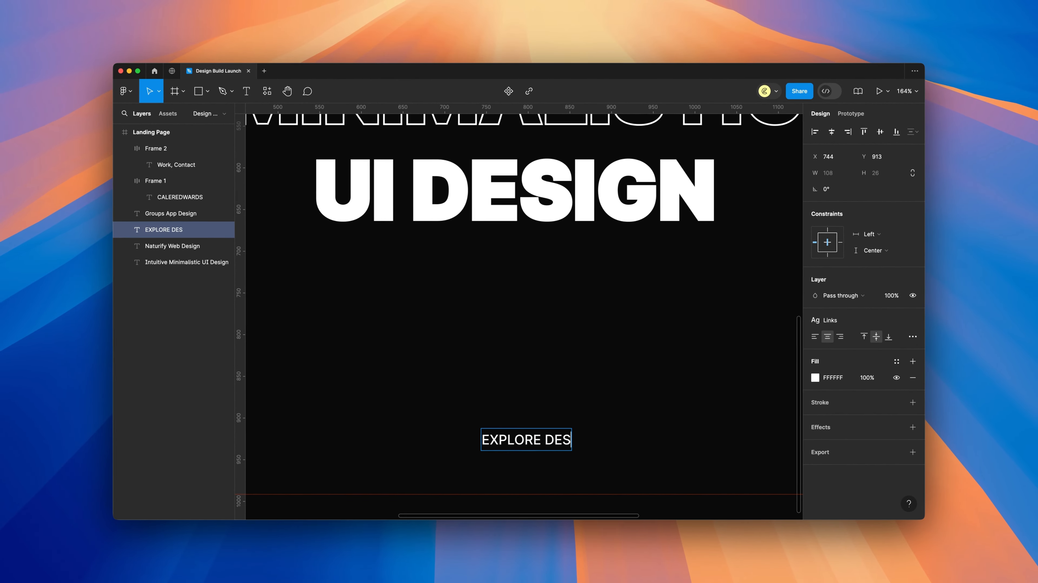
{"action": "type", "text": "IGNS"}
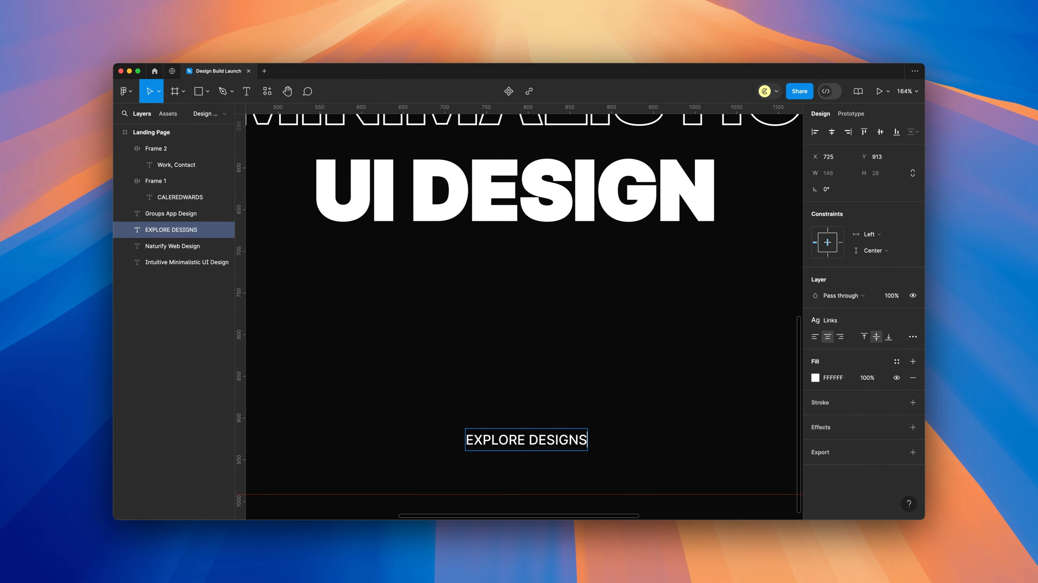
{"action": "key", "text": "Escape"}
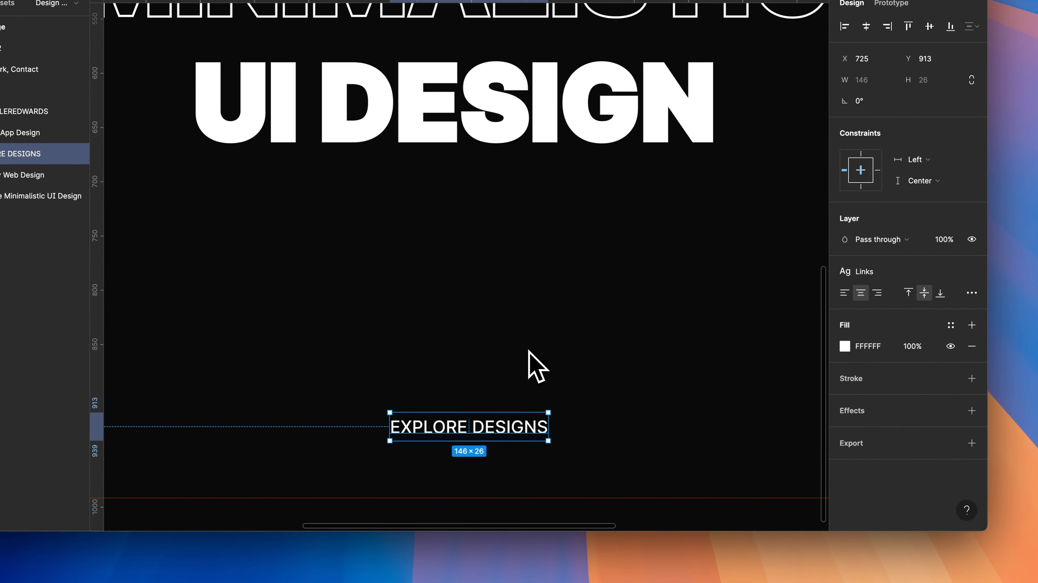
Apply the Special Links text style to the EXPLORE DESIGNS text
{"action": "scroll", "coordinate": [529, 350], "scroll_direction": "down", "scroll_amount": 2}
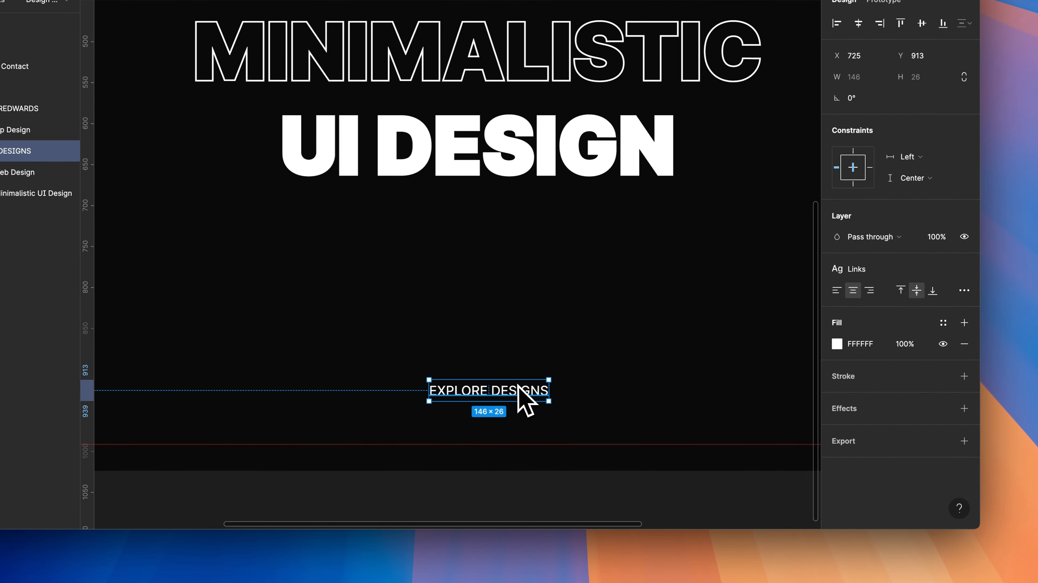
{"action": "left_click", "coordinate": [857, 268]}
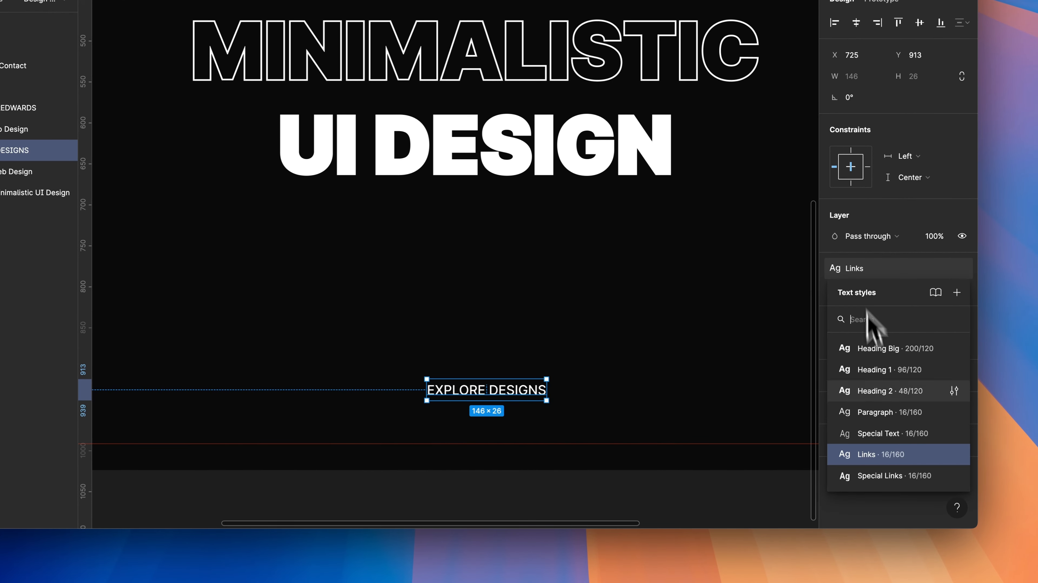
{"action": "left_click", "coordinate": [882, 476]}
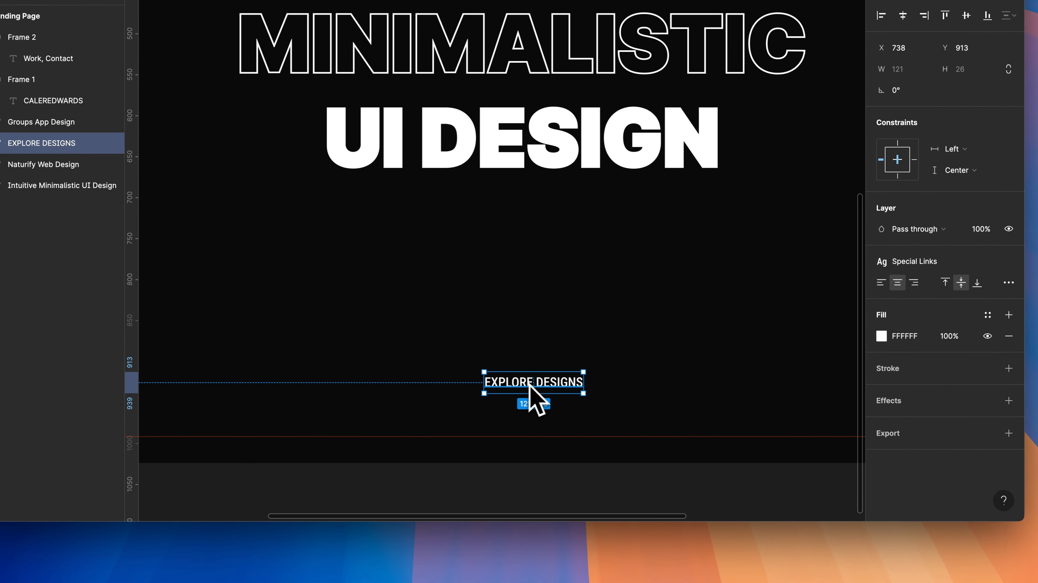
{"action": "left_click", "coordinate": [666, 357]}
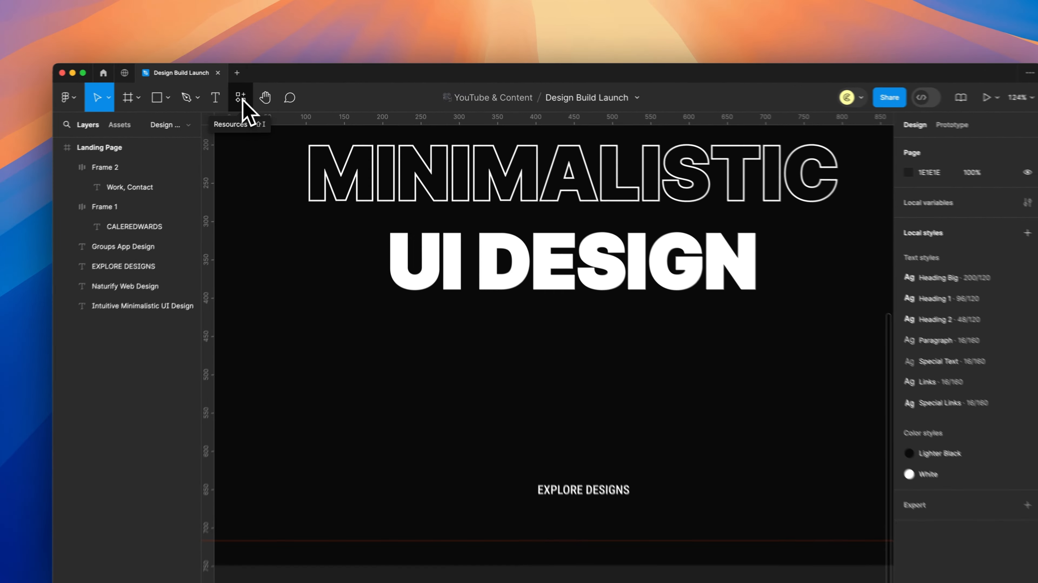
Run the Material Symbols plugin and move its window clear of the EXPLORE DESIGNS text
{"action": "left_click", "coordinate": [267, 90]}
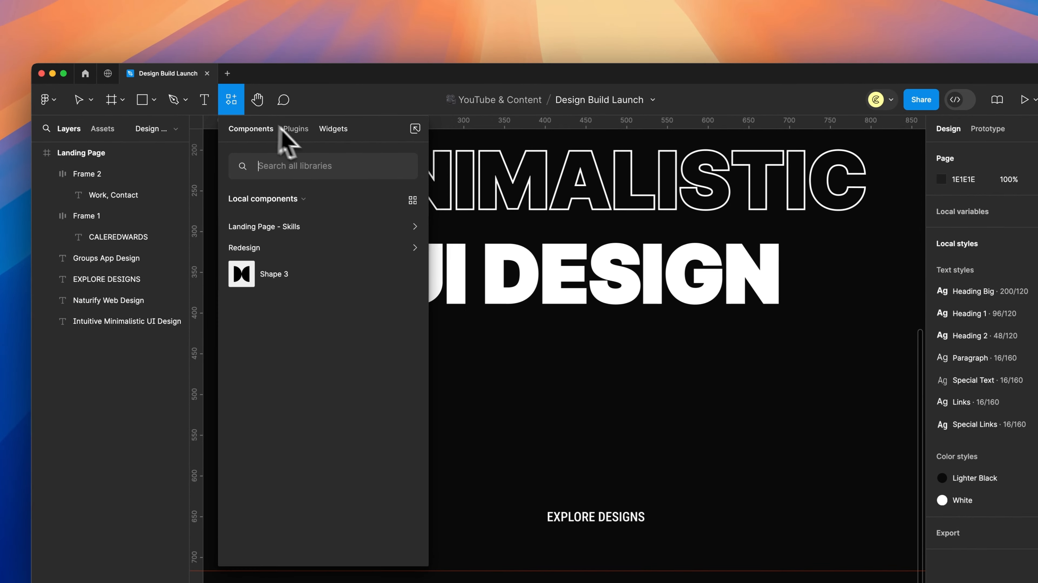
{"action": "left_click", "coordinate": [316, 113]}
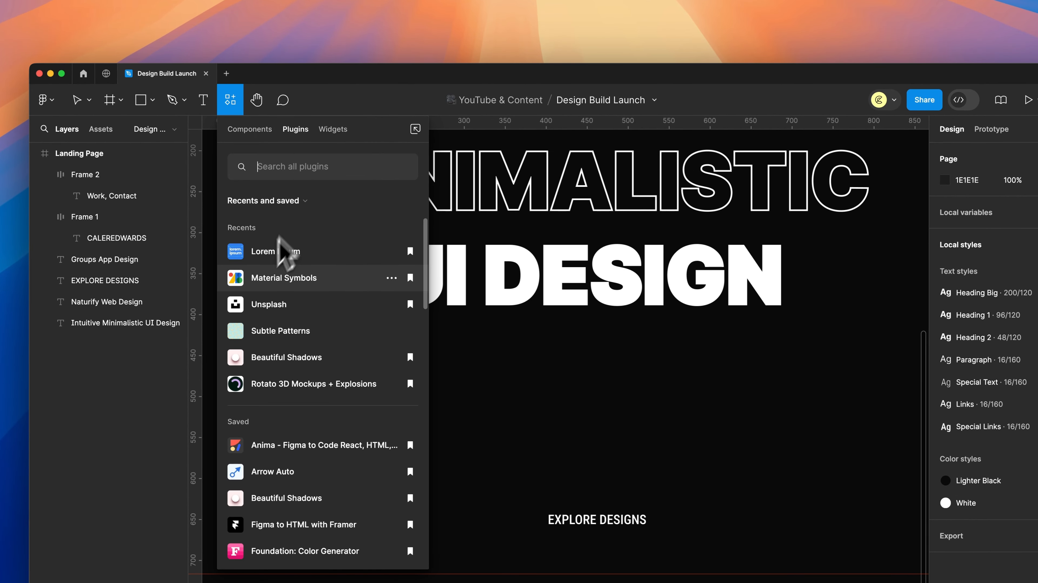
{"action": "left_click", "coordinate": [280, 175]}
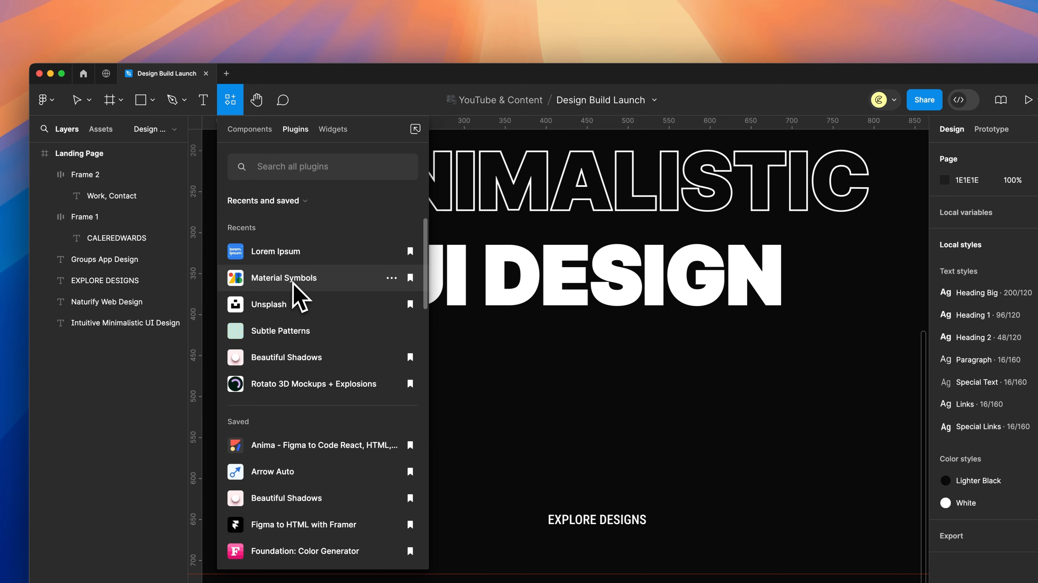
{"action": "key", "text": "Escape"}
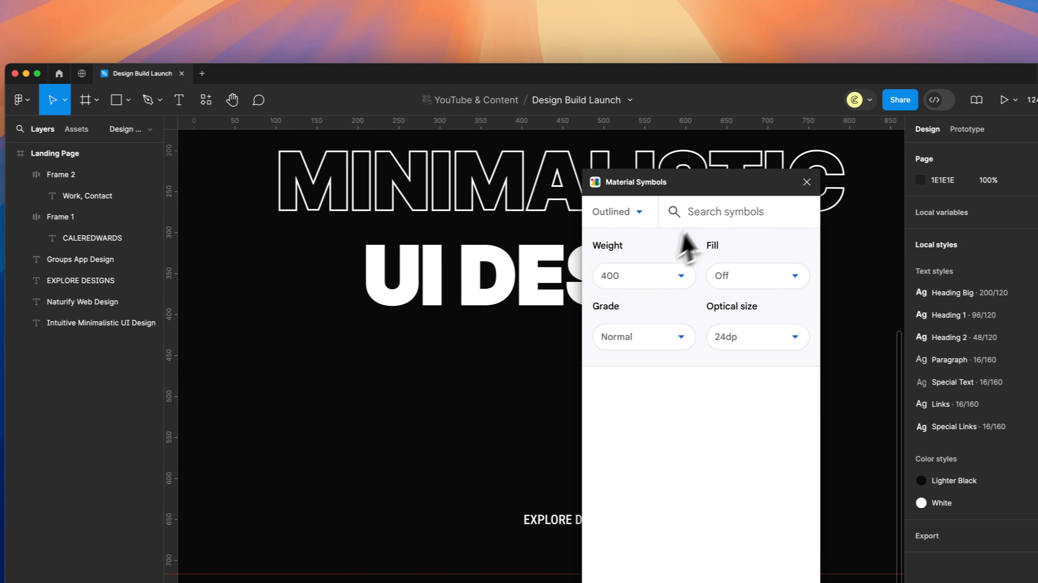
{"action": "left_click_drag", "start_coordinate": [709, 184], "coordinate": [329, 155]}
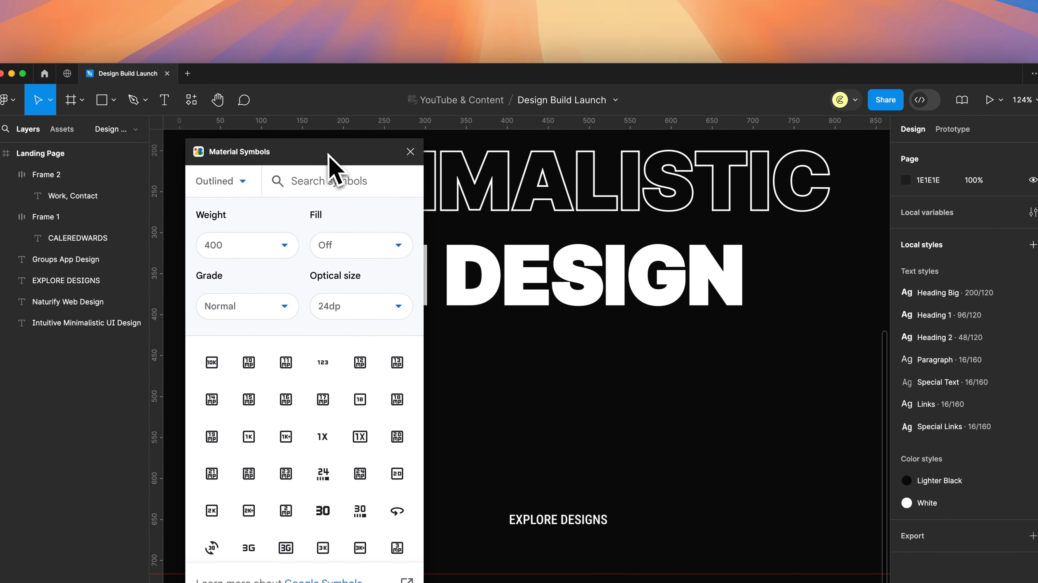
Search the symbols for "arrow", insert the 24 × 24 arrow_outward symbol and close the plugin
{"action": "left_click", "coordinate": [346, 186]}
{"action": "type", "text": "arrow"}
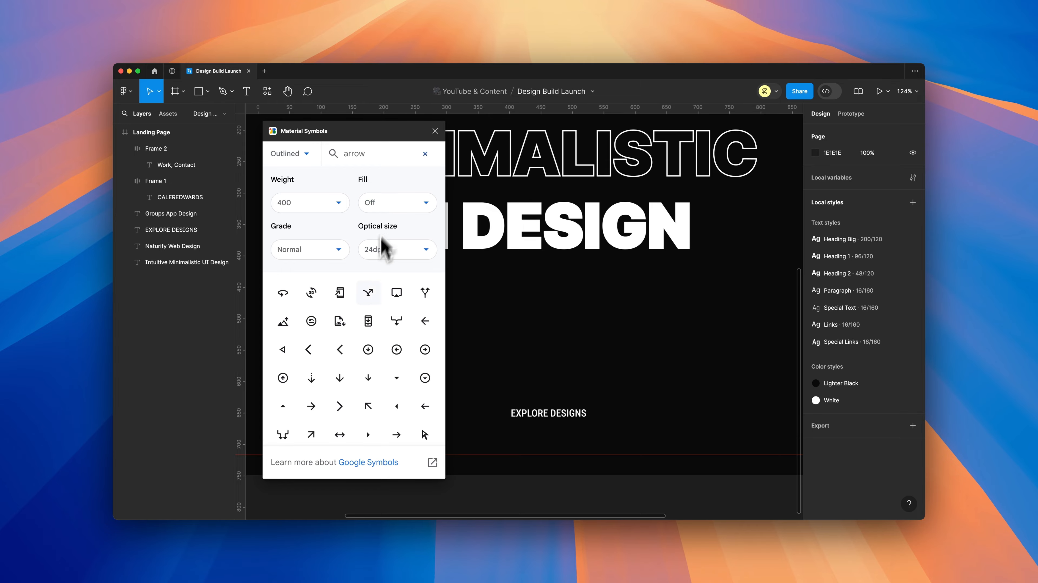
{"action": "scroll", "coordinate": [369, 333], "scroll_direction": "down", "scroll_amount": 3}
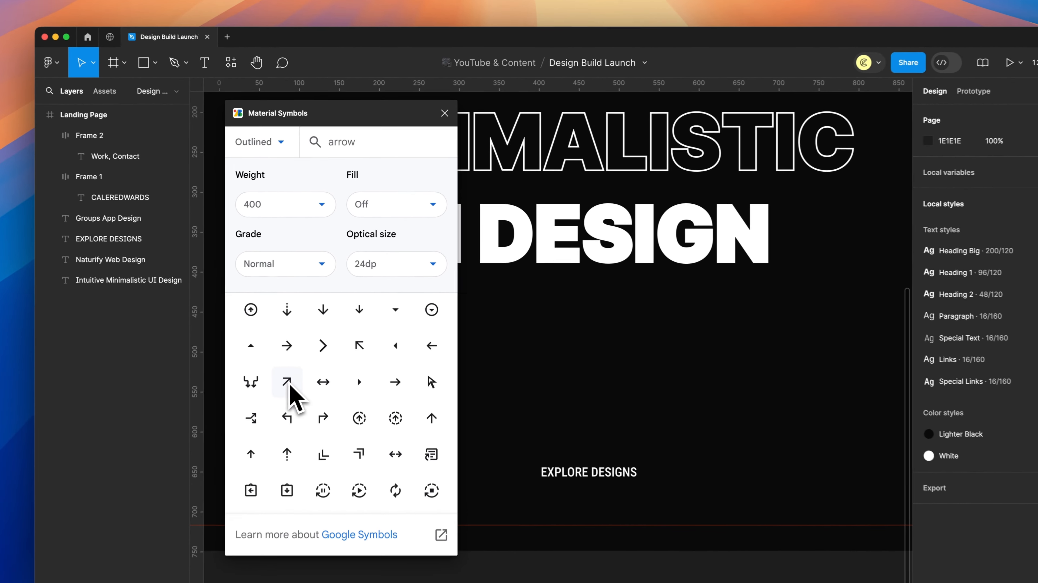
{"action": "left_click", "coordinate": [311, 342]}
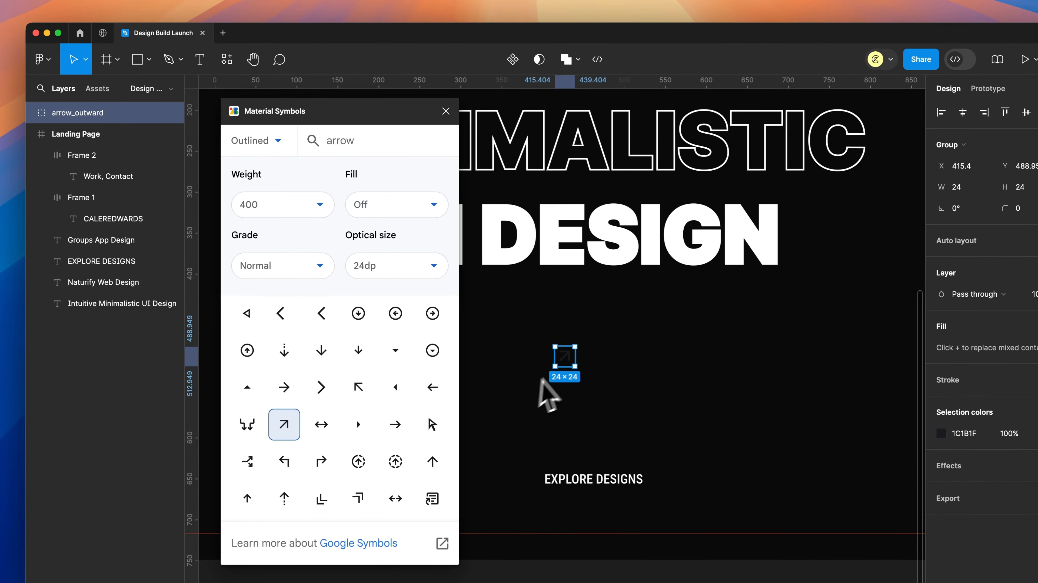
{"action": "left_click", "coordinate": [445, 111]}
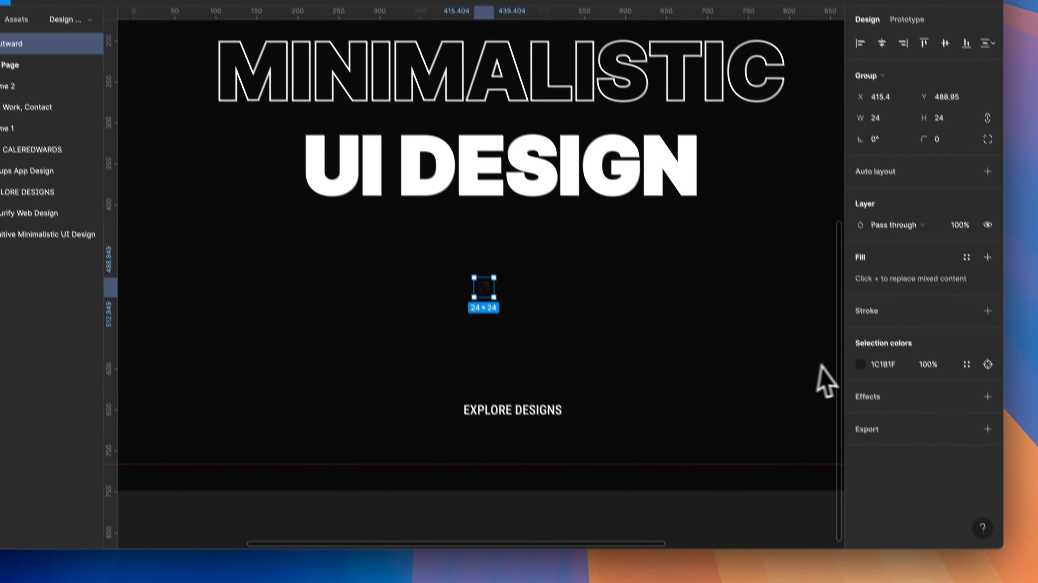
Recolour the arrow_outward icon with the local White colour
{"action": "left_click", "coordinate": [861, 366]}
{"action": "left_click", "coordinate": [719, 480]}
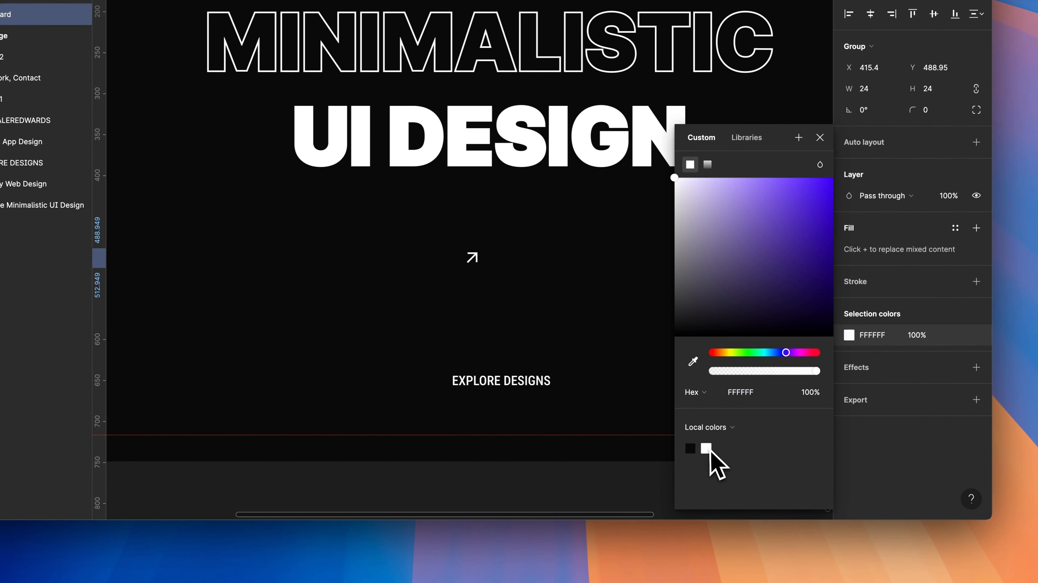
{"action": "left_click", "coordinate": [619, 346]}
Place a copy of the EXPLORE DESIGNS text near the arrow icon and replace its wording with "[ ]"
{"action": "scroll", "coordinate": [491, 262], "scroll_direction": "up", "scroll_amount": 5}
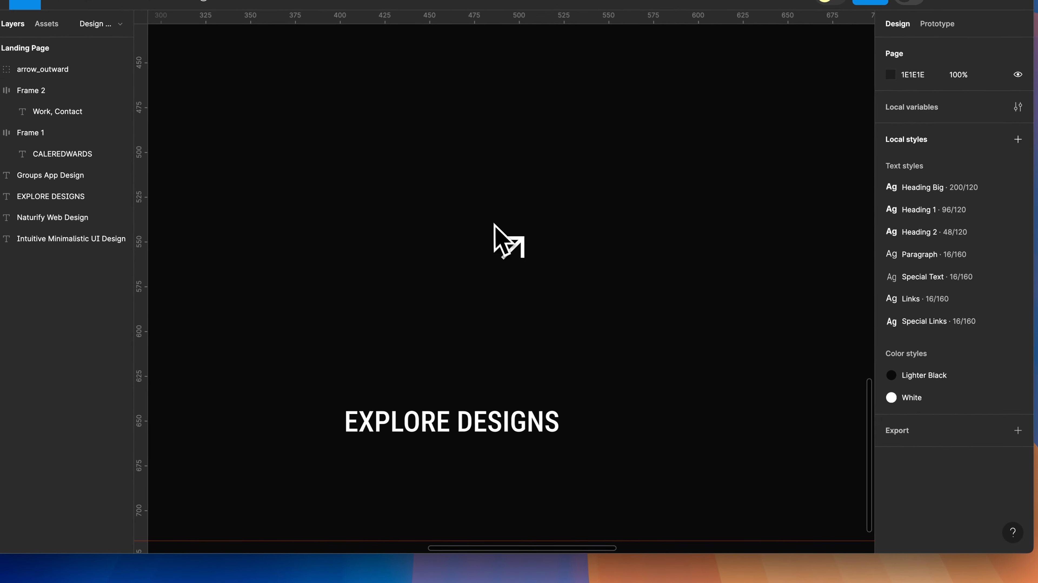
{"action": "left_click", "coordinate": [495, 429]}
{"action": "left_click_drag", "start_coordinate": [495, 429], "coordinate": [604, 310]}
{"action": "double_click", "coordinate": [605, 311]}
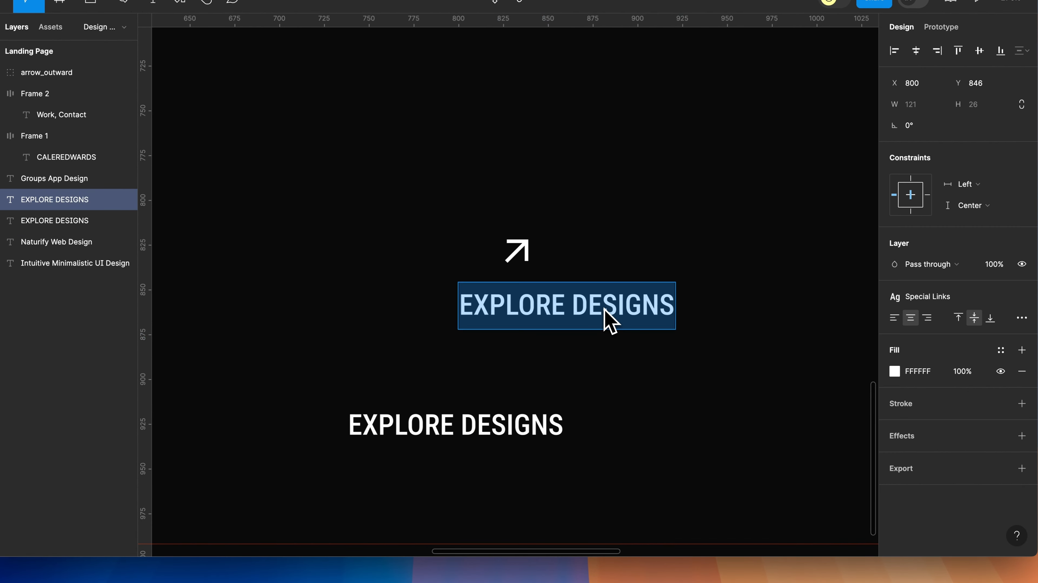
{"action": "type", "text": "["}
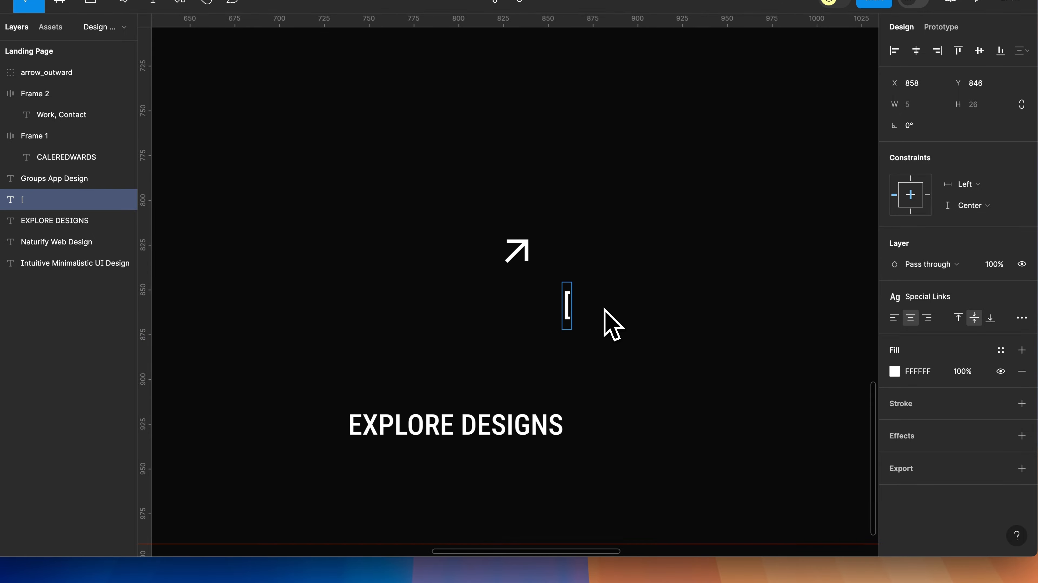
{"action": "type", "text": "]"}
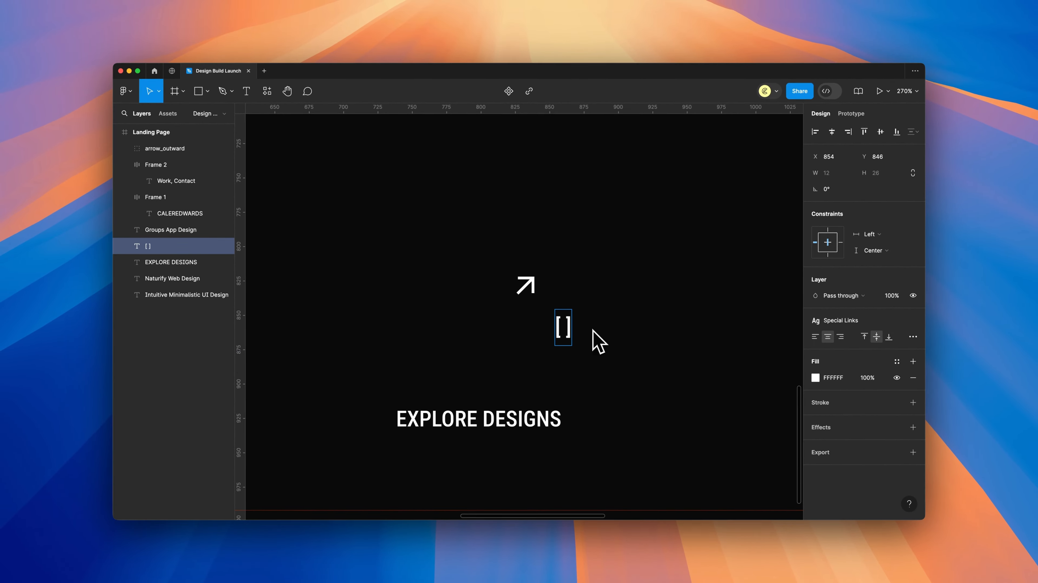
{"action": "key", "text": "Escape"}
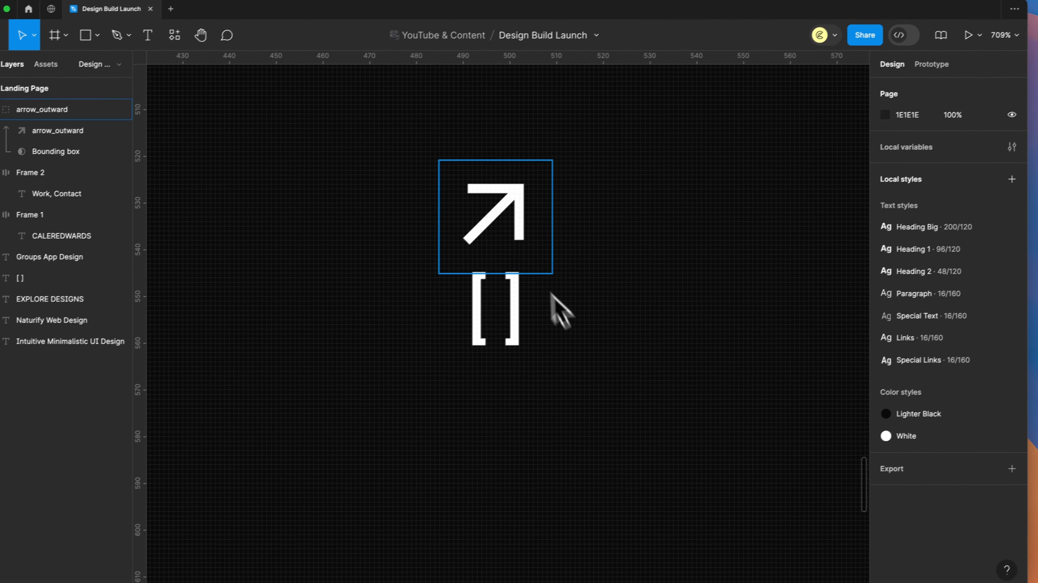
Move the arrow above the brackets to X 822, Y 793 and widen the bracket text with extra spaces to about 23 px
{"action": "left_click", "coordinate": [514, 224]}
{"action": "left_click_drag", "start_coordinate": [514, 224], "coordinate": [510, 210]}
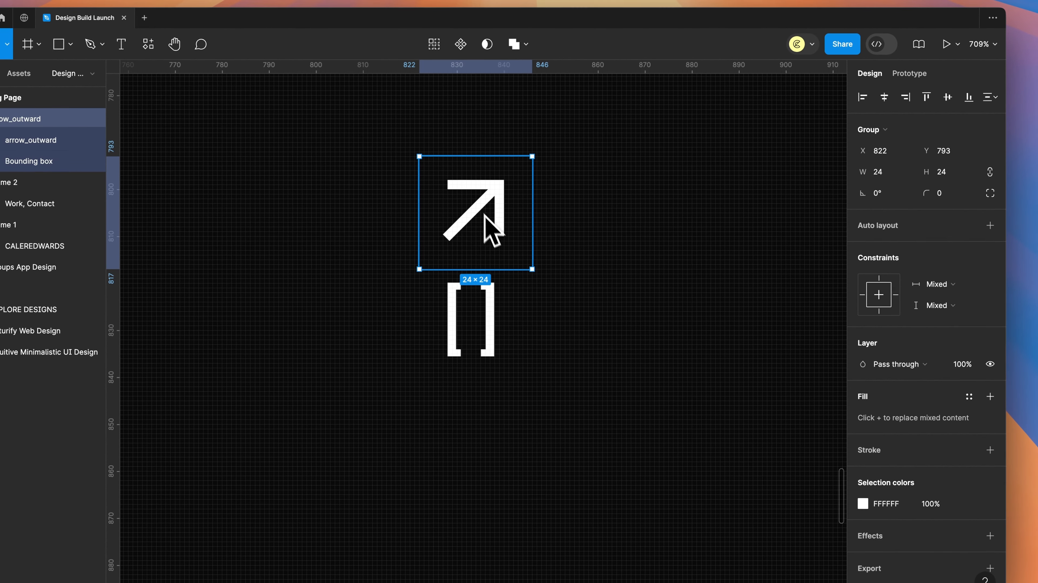
{"action": "left_click", "coordinate": [466, 313]}
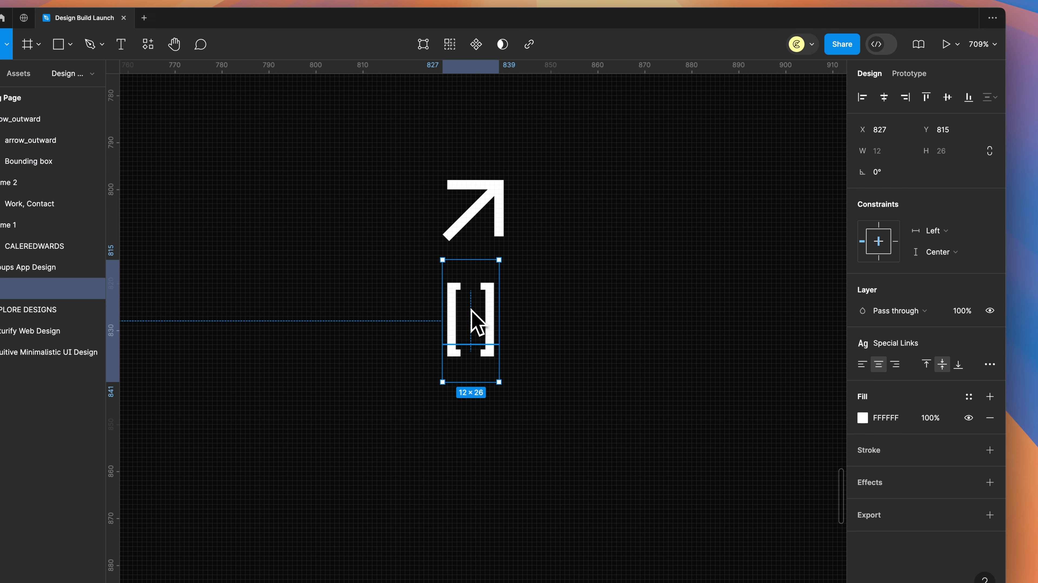
{"action": "double_click", "coordinate": [473, 313]}
{"action": "left_click", "coordinate": [475, 317]}
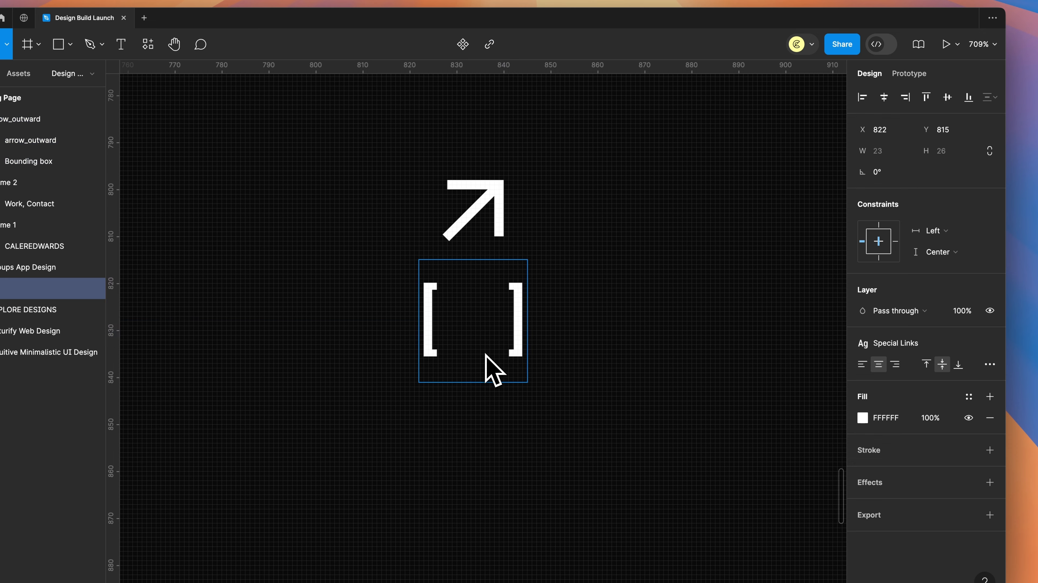
Resize the arrow icon to 20 × 20 and centre it between the brackets at X 824, Y 818
{"action": "left_click", "coordinate": [475, 225]}
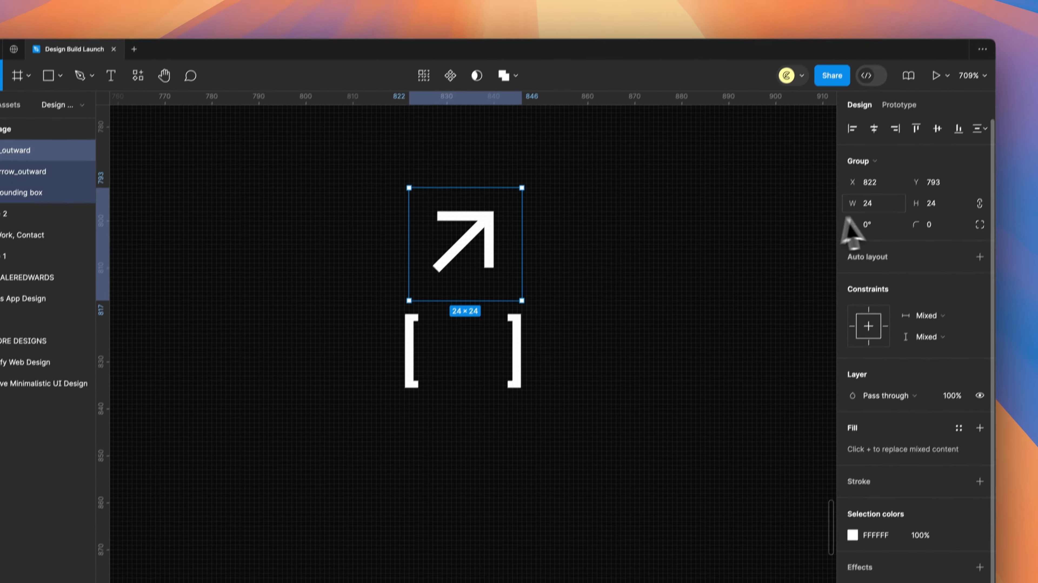
{"action": "left_click", "coordinate": [889, 176]}
{"action": "type", "text": "20"}
{"action": "key", "text": "Return"}
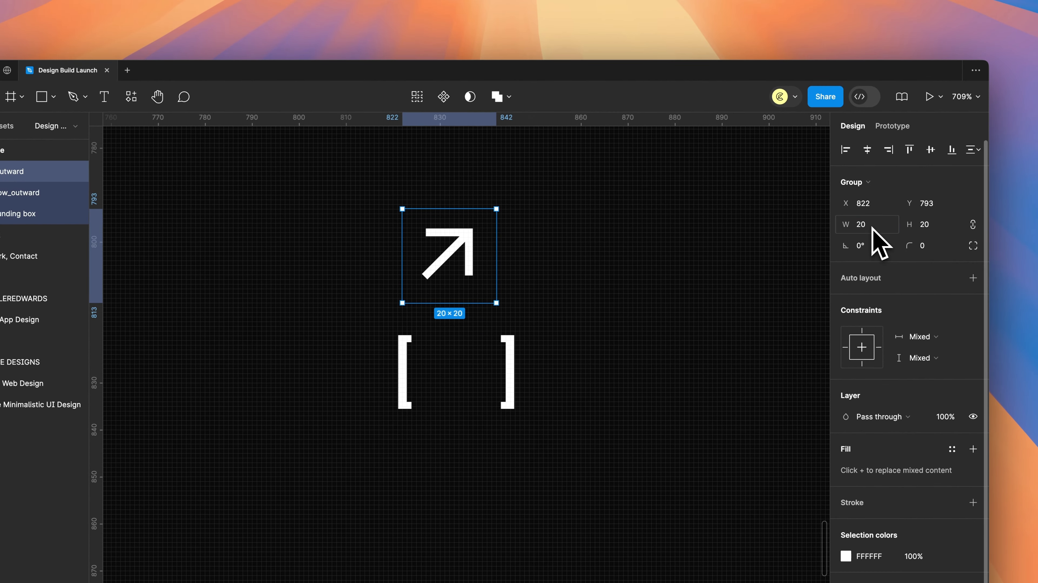
{"action": "left_click_drag", "start_coordinate": [489, 237], "coordinate": [495, 334]}
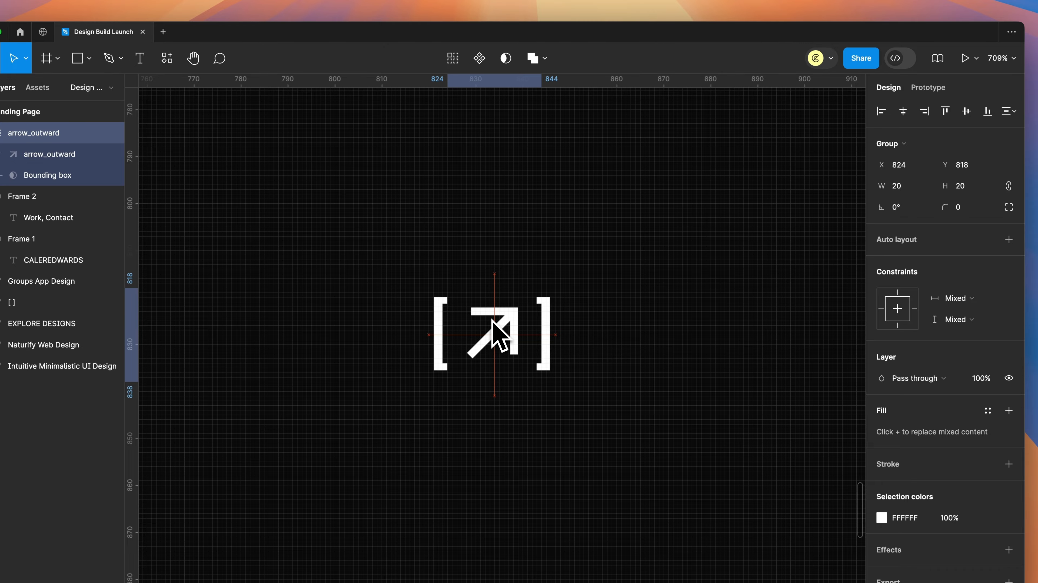
Detach the Special Links style from the bracket text and set its font weight to Regular
{"action": "left_click", "coordinate": [546, 339]}
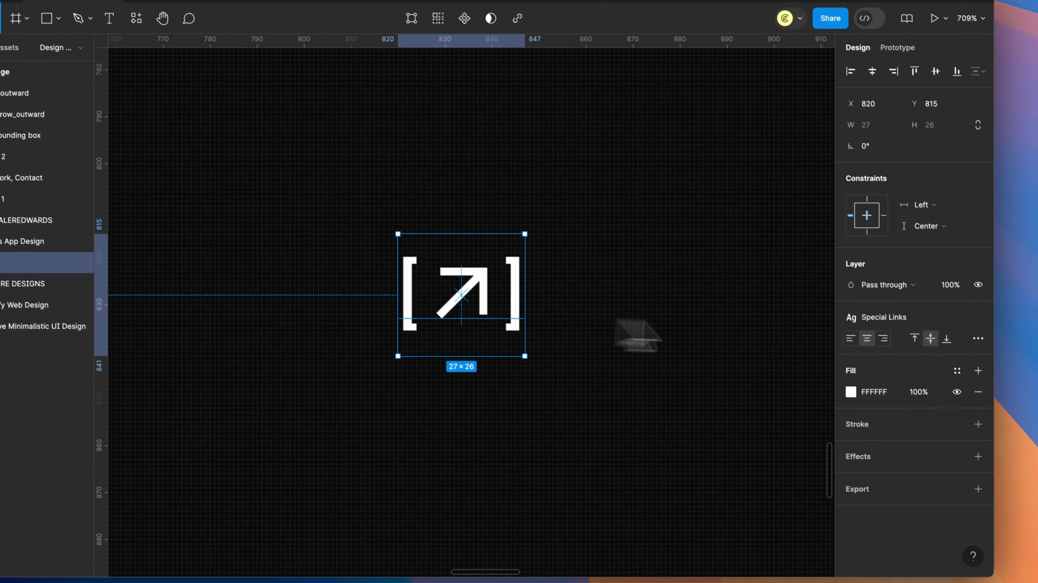
{"action": "left_click", "coordinate": [959, 300]}
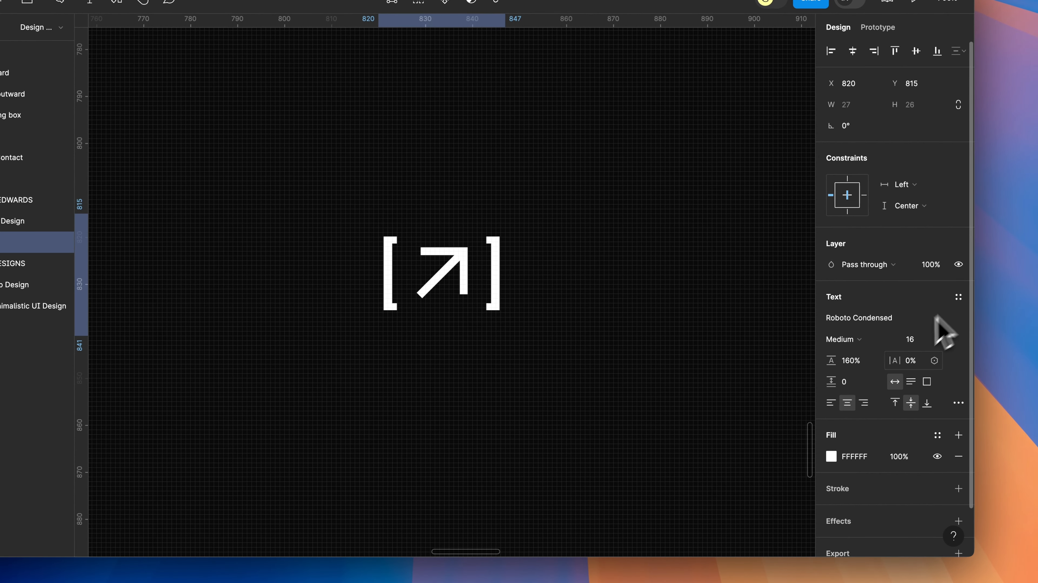
{"action": "left_click", "coordinate": [867, 340]}
{"action": "left_click", "coordinate": [863, 326]}
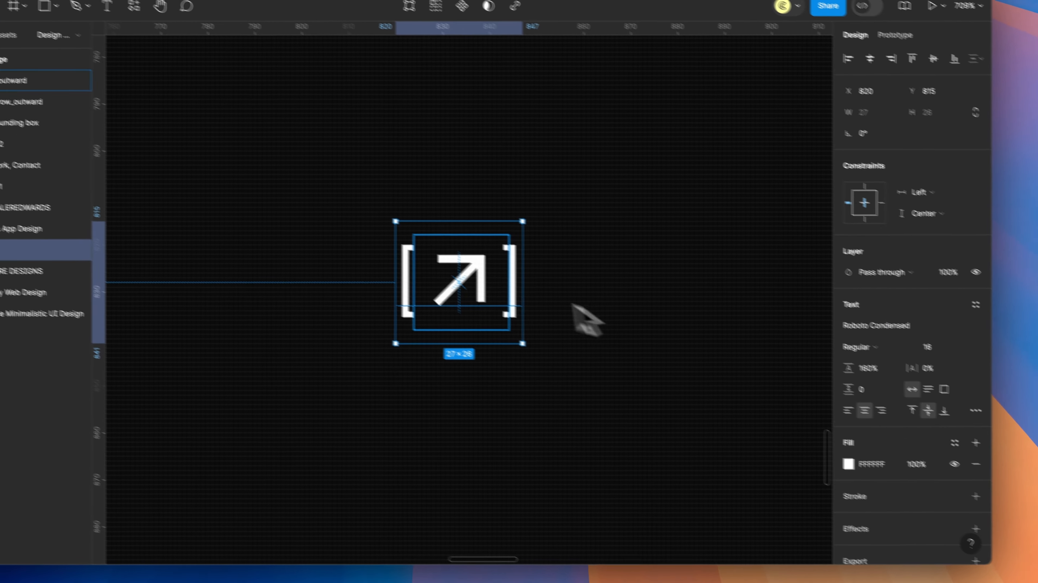
{"action": "left_click", "coordinate": [594, 366]}
Convert the arrow and bracket text to vector shapes with Outline stroke
{"action": "scroll", "coordinate": [469, 325], "scroll_direction": "up", "scroll_amount": 3}
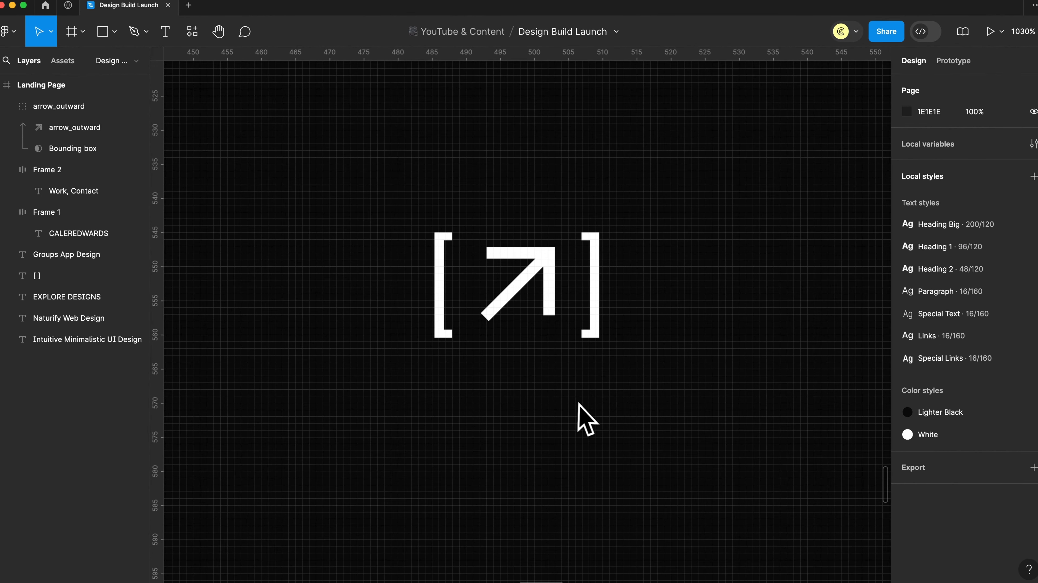
{"action": "left_click_drag", "start_coordinate": [622, 348], "coordinate": [344, 168]}
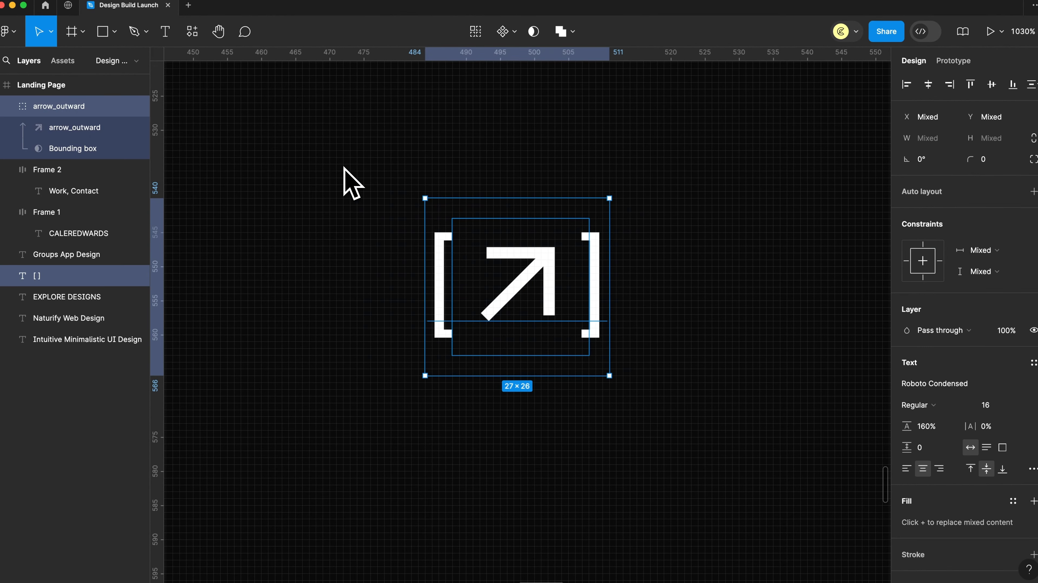
{"action": "right_click", "coordinate": [600, 289]}
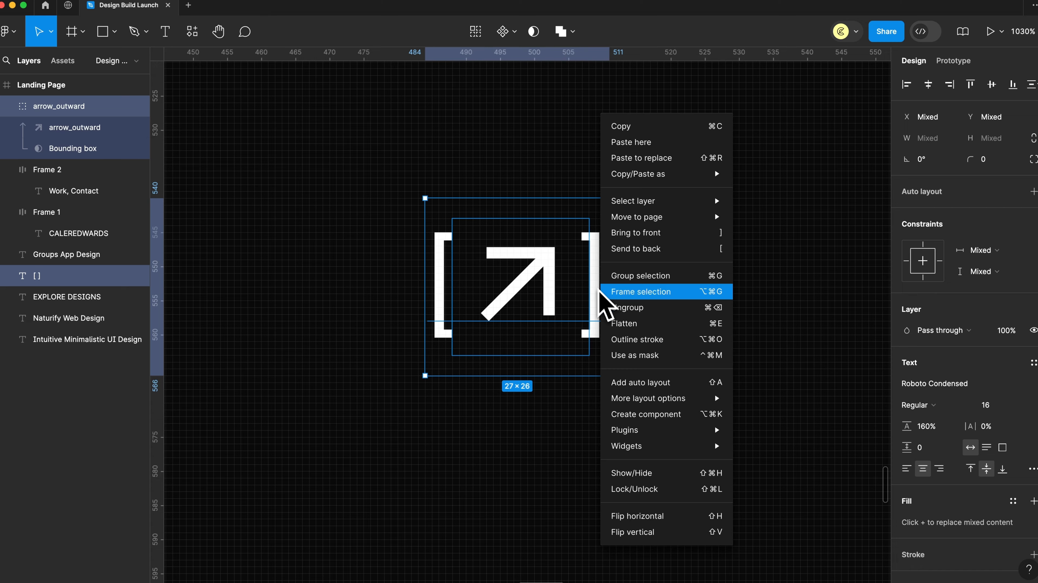
{"action": "left_click", "coordinate": [633, 339]}
{"action": "left_click", "coordinate": [639, 337]}
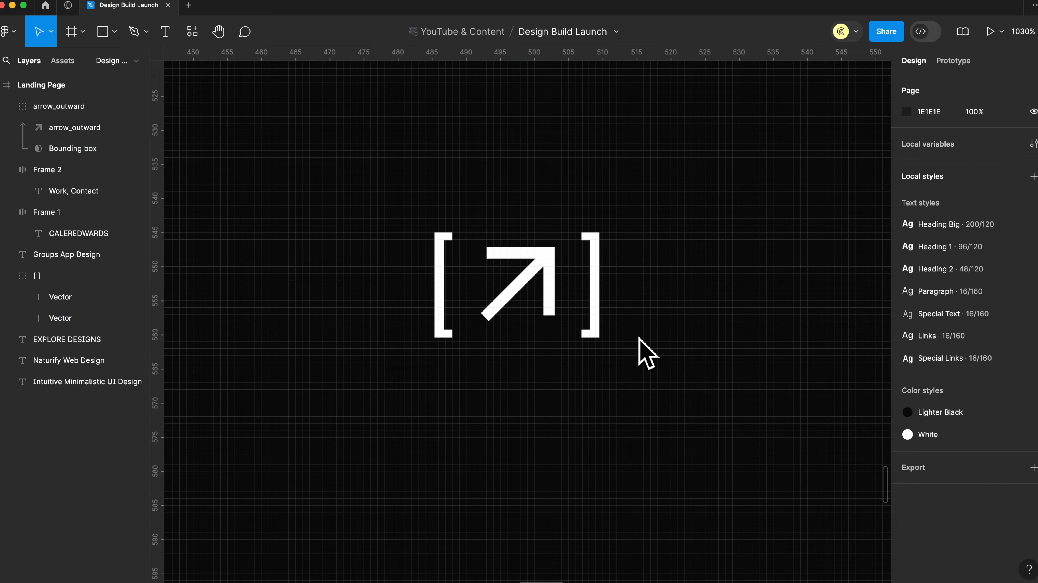
Examine the vector points of the closing bracket in edit mode
{"action": "left_click", "coordinate": [609, 308]}
{"action": "scroll", "coordinate": [607, 304], "scroll_direction": "up", "scroll_amount": 10}
{"action": "double_click", "coordinate": [595, 251]}
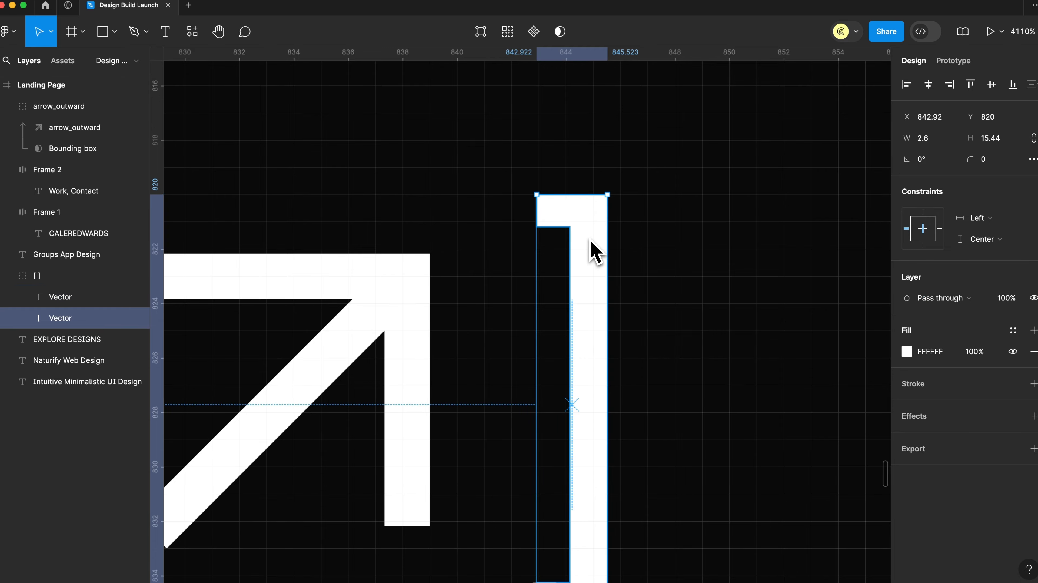
{"action": "double_click", "coordinate": [597, 245]}
{"action": "scroll", "coordinate": [625, 348], "scroll_direction": "down", "scroll_amount": 5}
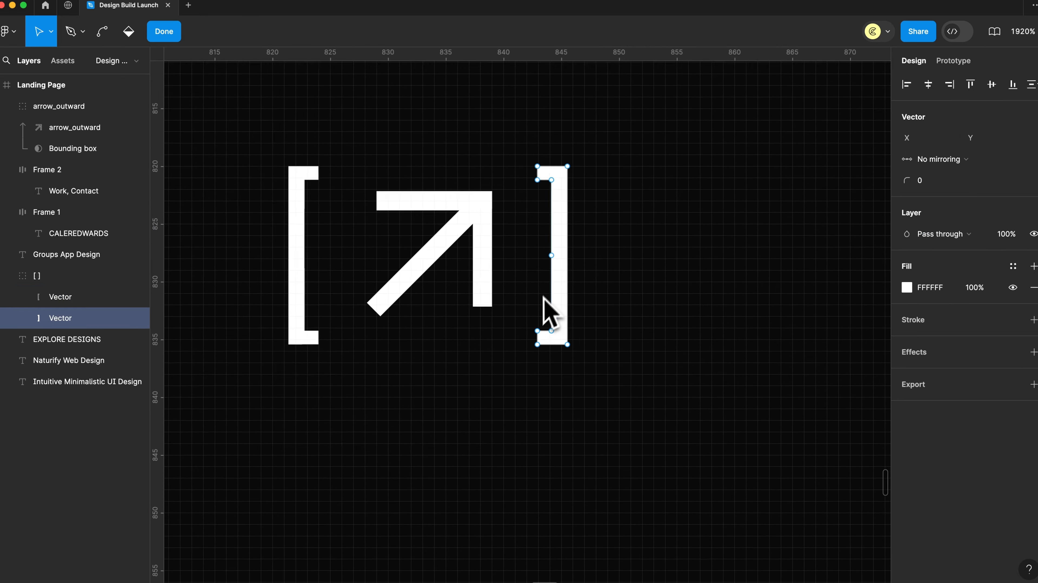
{"action": "scroll", "coordinate": [612, 335], "scroll_direction": "down", "scroll_amount": 1}
{"action": "key", "text": "Escape"}
{"action": "key", "text": "Escape"}
Group the arrow with the brackets and rename the group CustomIconArrow
{"action": "scroll", "coordinate": [674, 400], "scroll_direction": "down", "scroll_amount": 5}
{"action": "left_click_drag", "start_coordinate": [688, 409], "coordinate": [404, 238]}
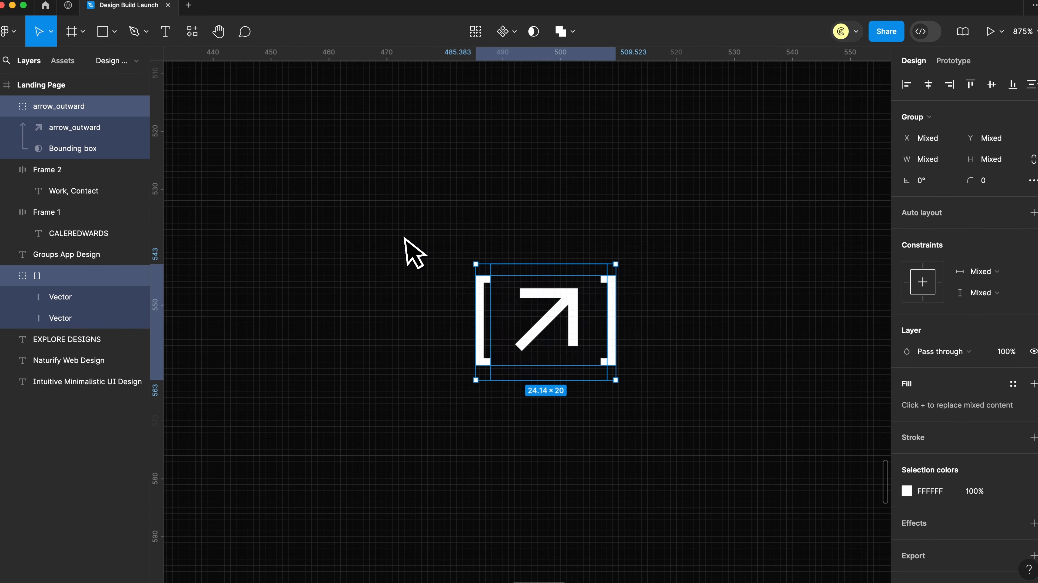
{"action": "key", "text": "super+g"}
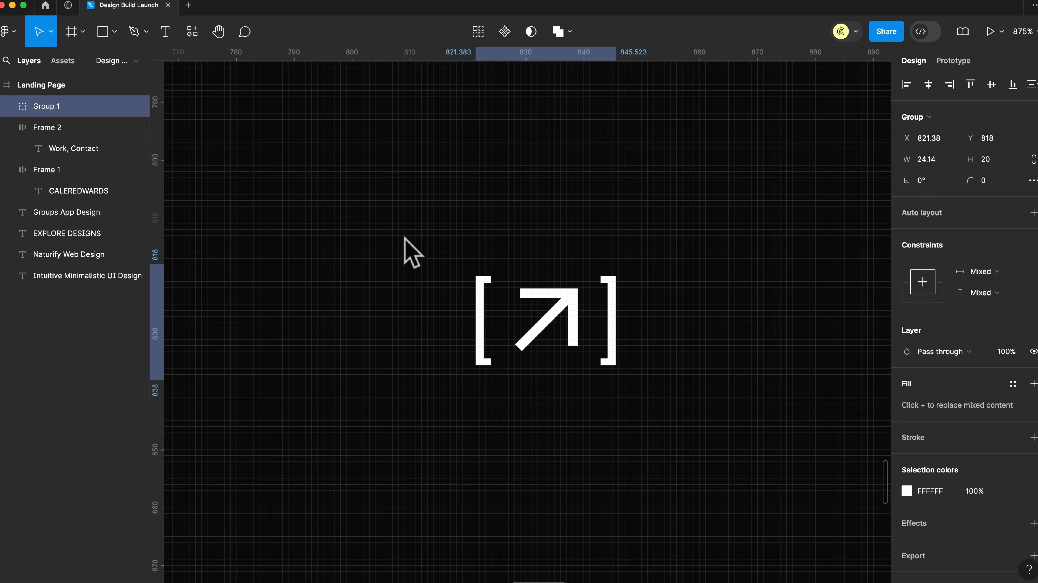
{"action": "double_click", "coordinate": [49, 107]}
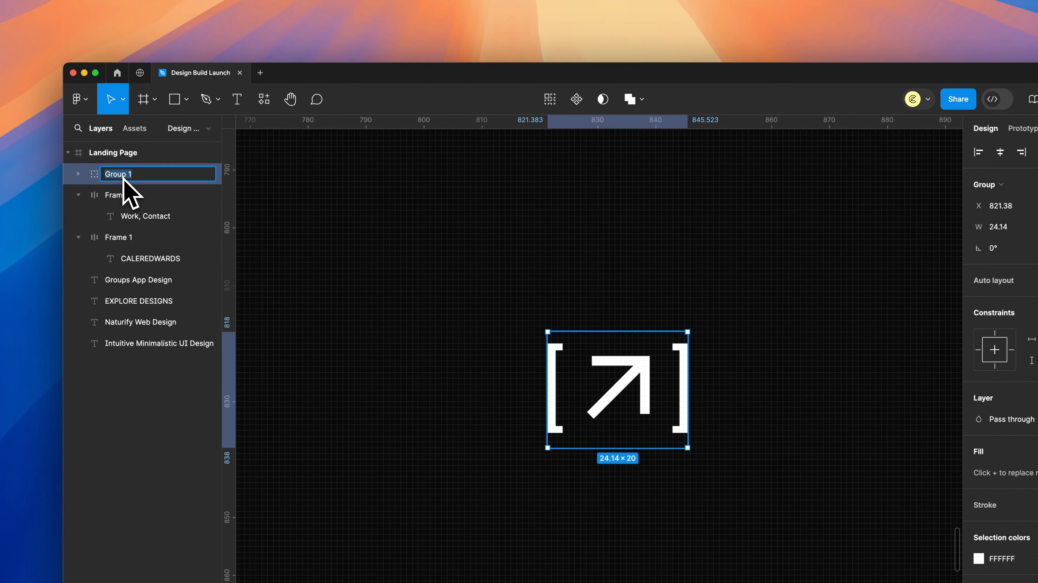
{"action": "type", "text": "CustomIconArrow"}
{"action": "key", "text": "Return"}
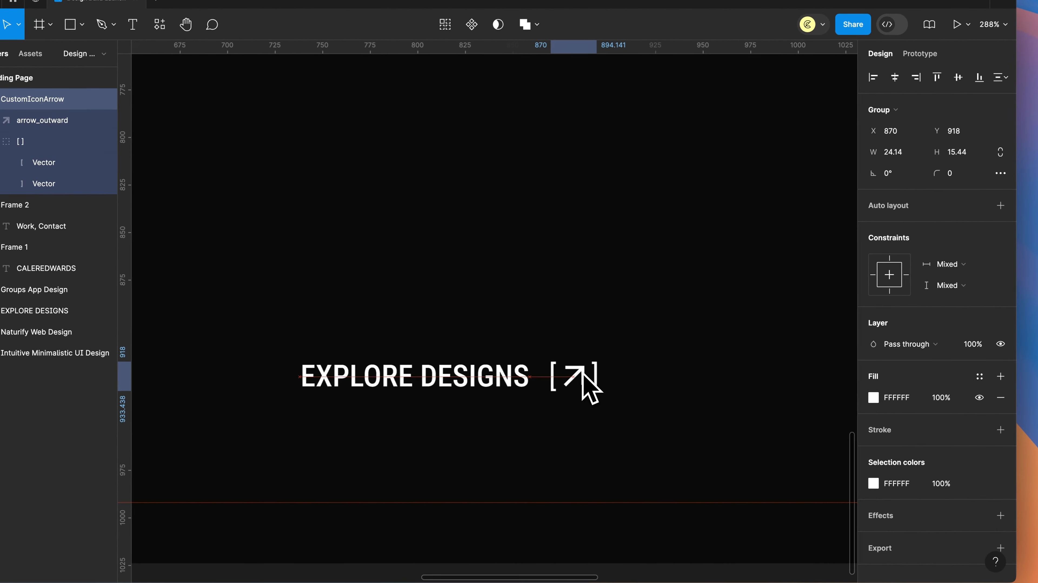
Combine the EXPLORE DESIGNS text and CustomIconArrow in a horizontal auto layout with a gap of 16 and centred alignment
{"action": "left_click", "coordinate": [470, 383], "text": "shift"}
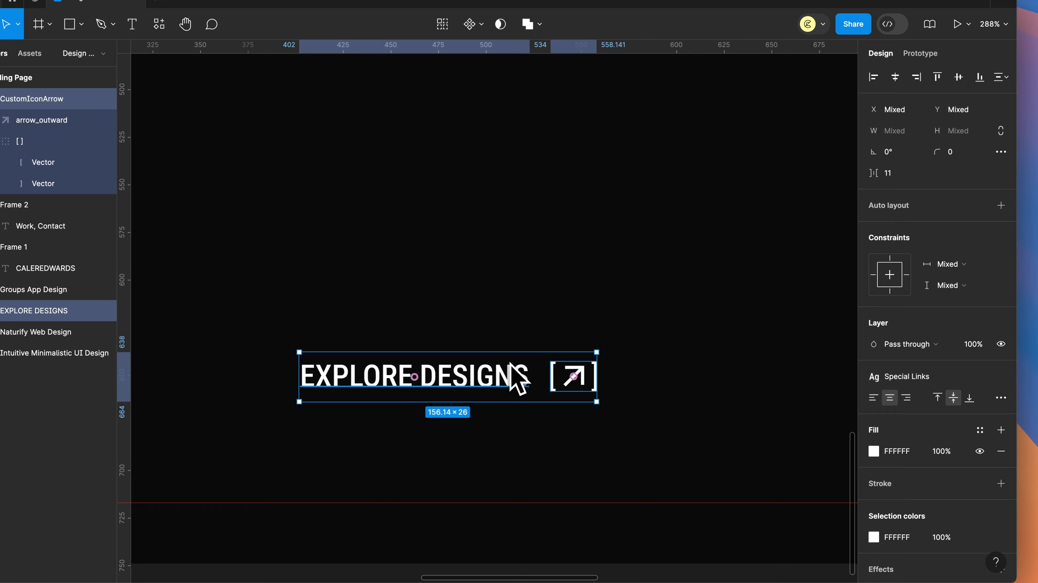
{"action": "key", "text": "shift+a"}
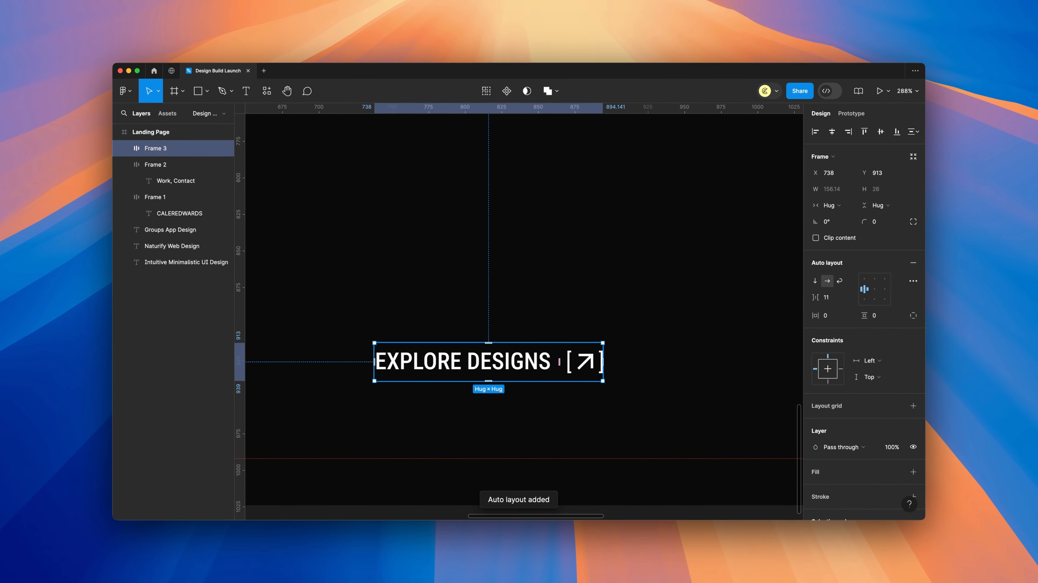
{"action": "key", "text": "super+z"}
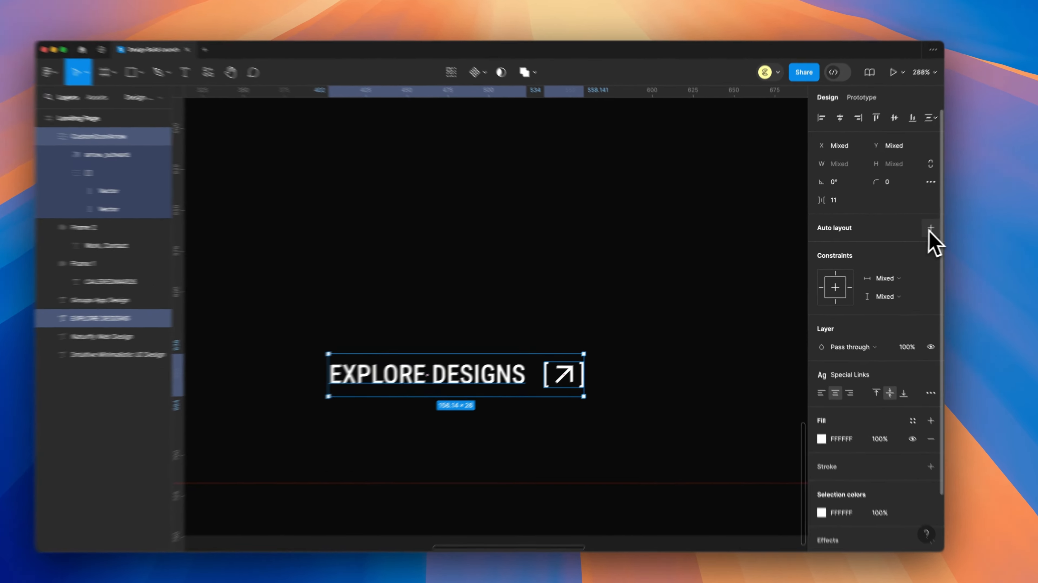
{"action": "key", "text": "shift+a"}
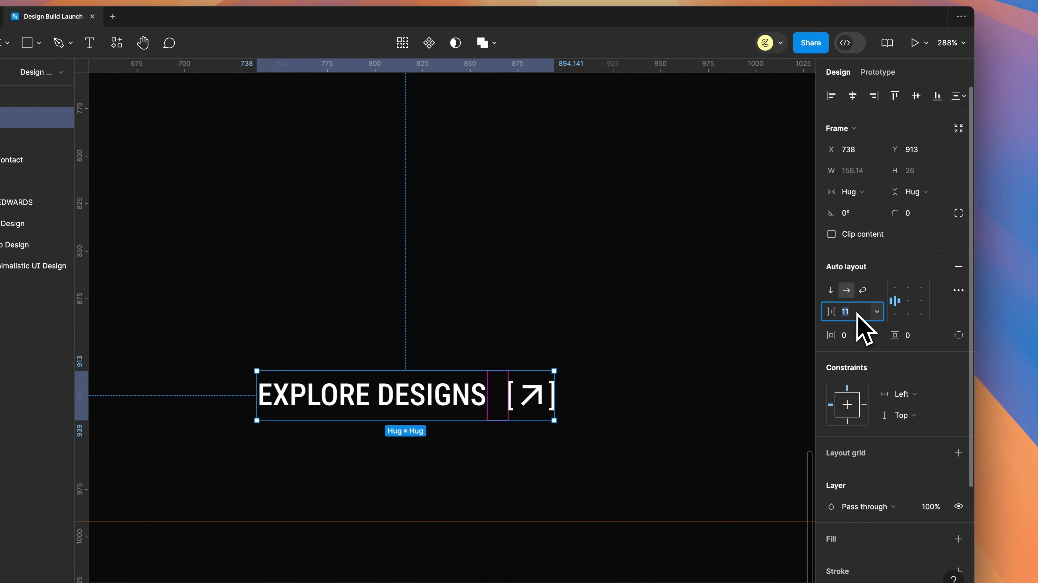
{"action": "key", "text": "Return"}
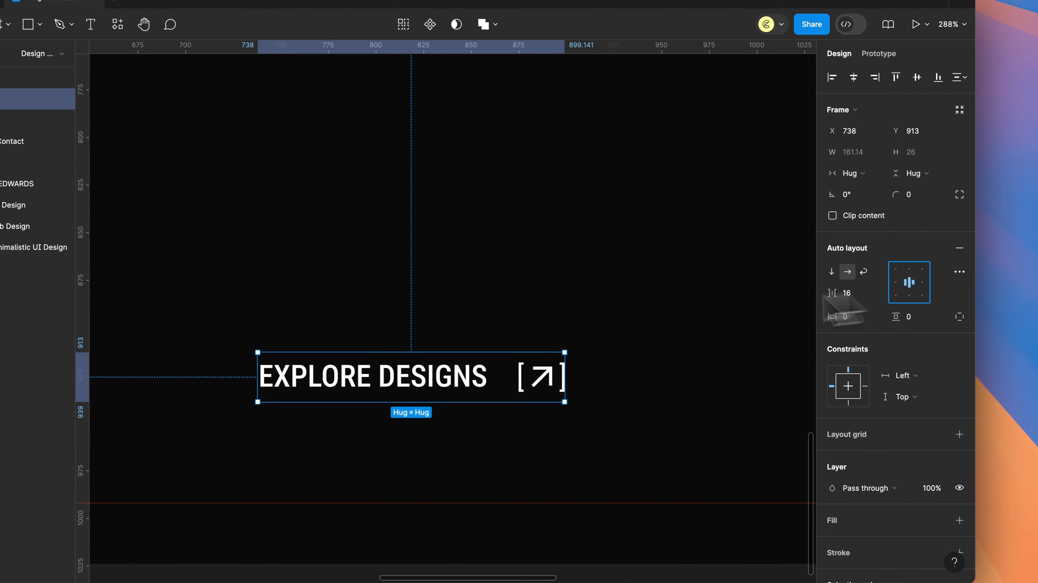
Centre the EXPLORE DESIGNS link horizontally on the Landing Page and place it 32 px above the bottom edge
{"action": "scroll", "coordinate": [469, 326], "scroll_direction": "down", "scroll_amount": 10}
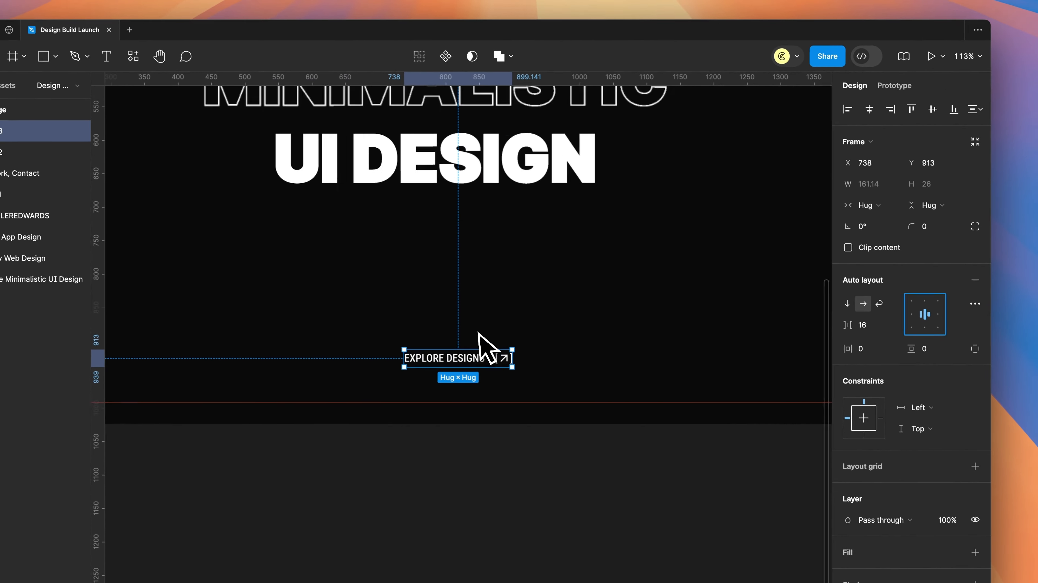
{"action": "left_click_drag", "start_coordinate": [496, 369], "coordinate": [487, 387]}
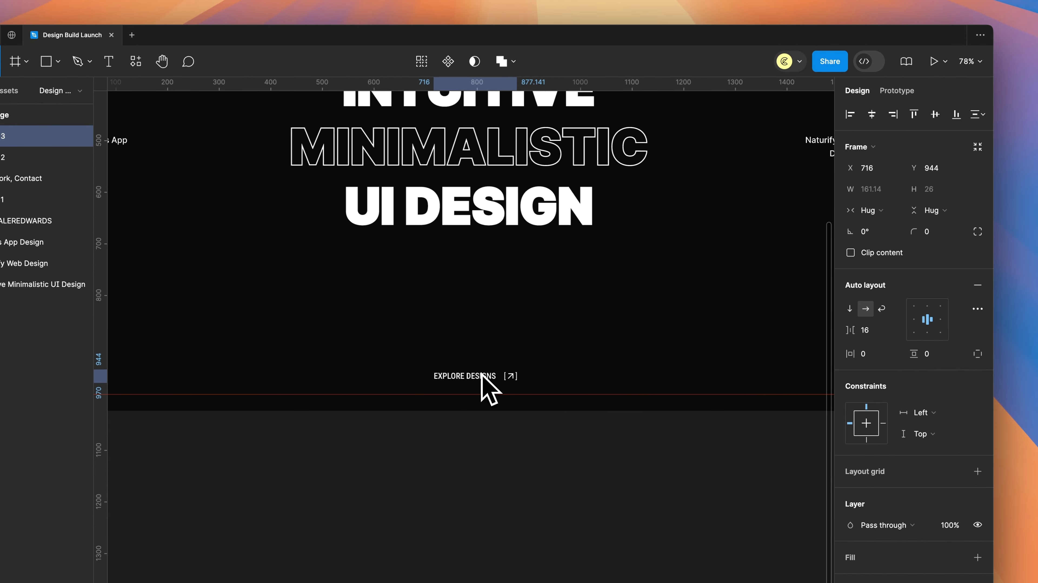
{"action": "left_click", "coordinate": [853, 125]}
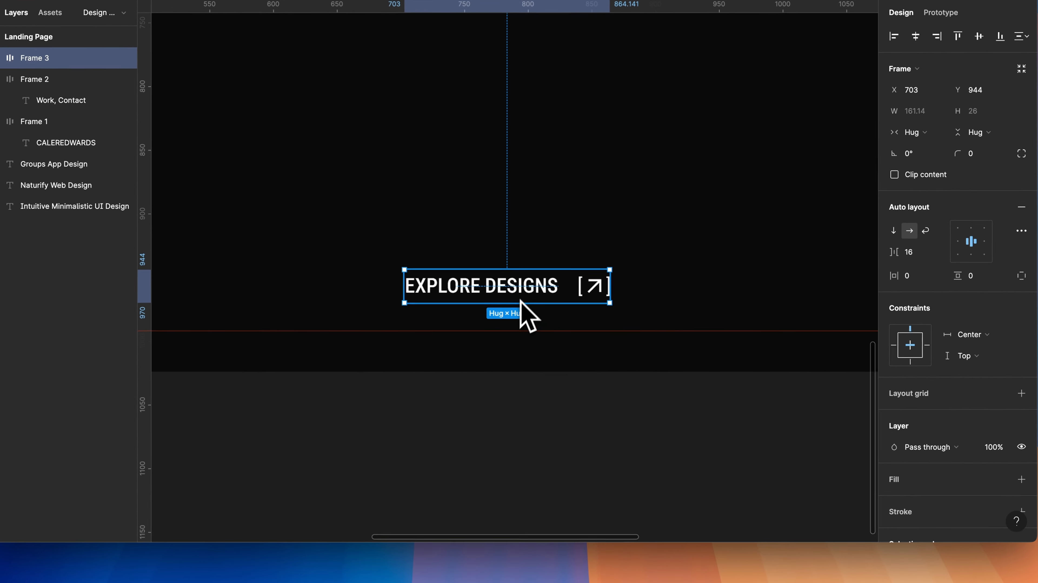
{"action": "left_click_drag", "start_coordinate": [522, 301], "coordinate": [528, 345]}
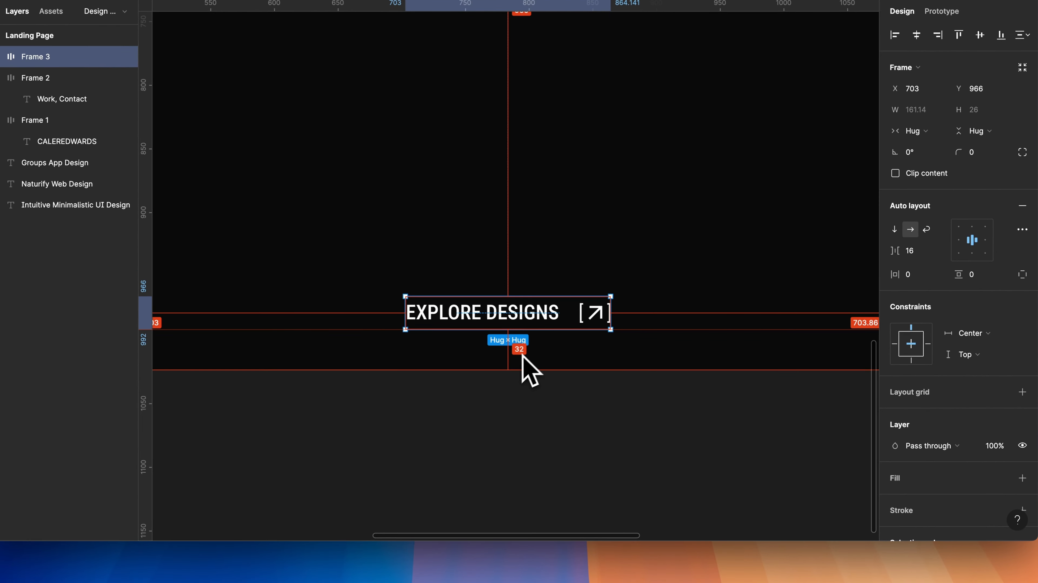
Recolour the EXPLORE DESIGNS text and its arrow icon with the light green D0FBCB
{"action": "scroll", "coordinate": [563, 404], "scroll_direction": "down", "scroll_amount": 2}
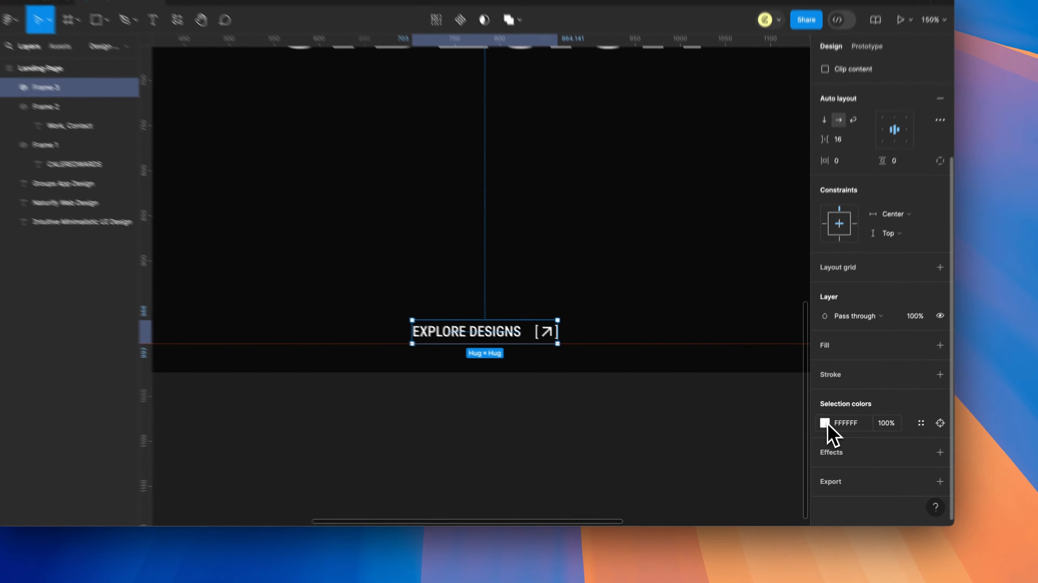
{"action": "left_click", "coordinate": [815, 432]}
{"action": "type", "text": "D0FBCB"}
{"action": "key", "text": "Return"}
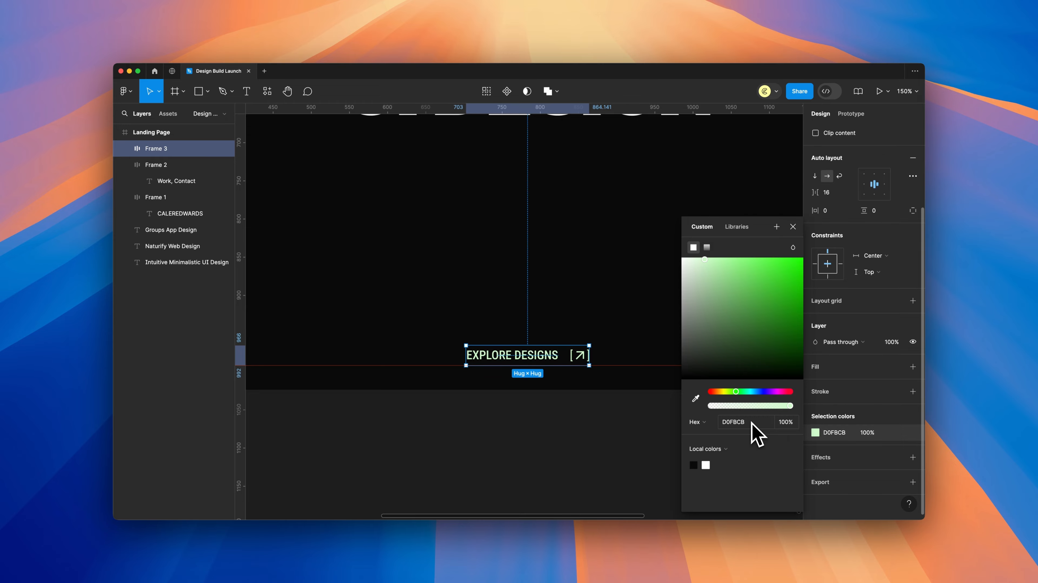
{"action": "scroll", "coordinate": [528, 369], "scroll_direction": "up", "scroll_amount": 5}
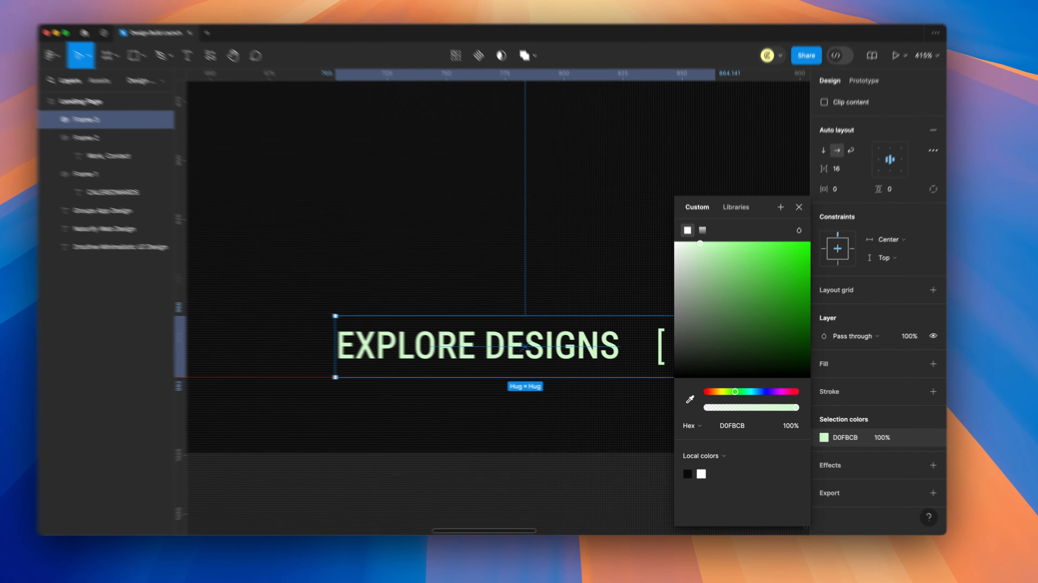
{"action": "key", "text": "Escape"}
Save the link's green as a colour style named Green
{"action": "scroll", "coordinate": [598, 243], "scroll_direction": "down", "scroll_amount": 7}
{"action": "left_click", "coordinate": [897, 433]}
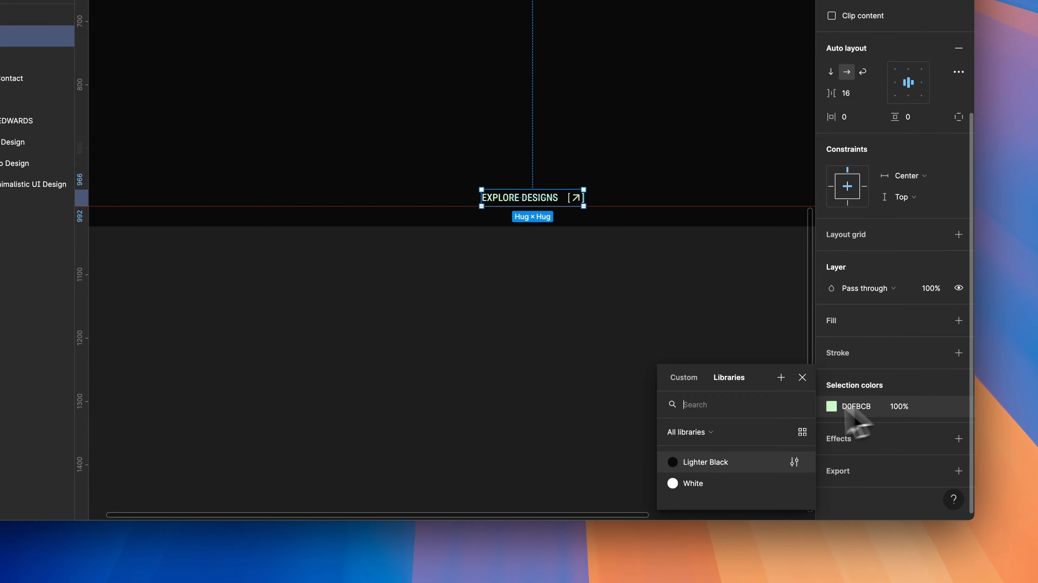
{"action": "left_click", "coordinate": [781, 377]}
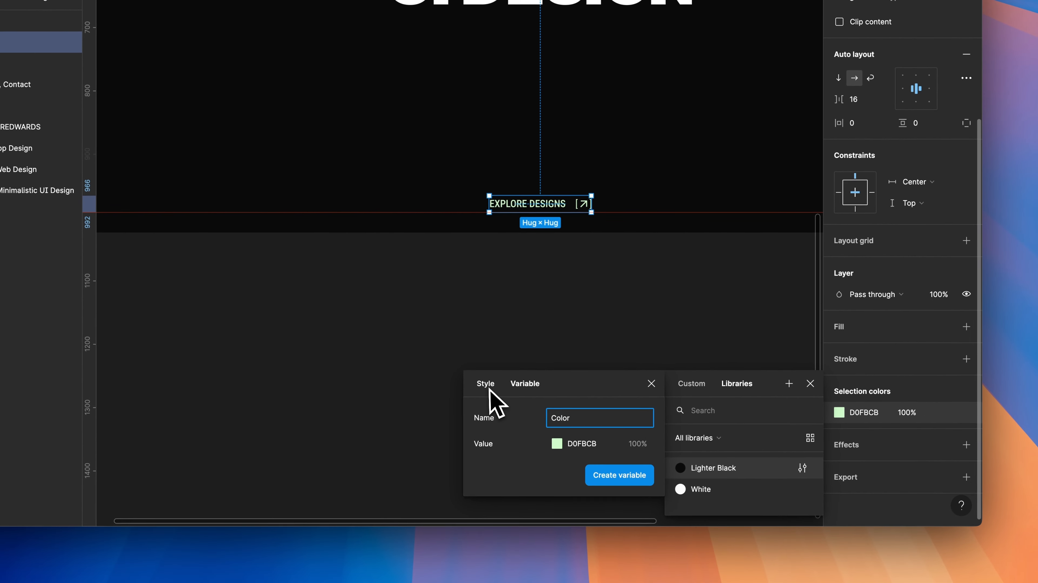
{"action": "left_click", "coordinate": [490, 388]}
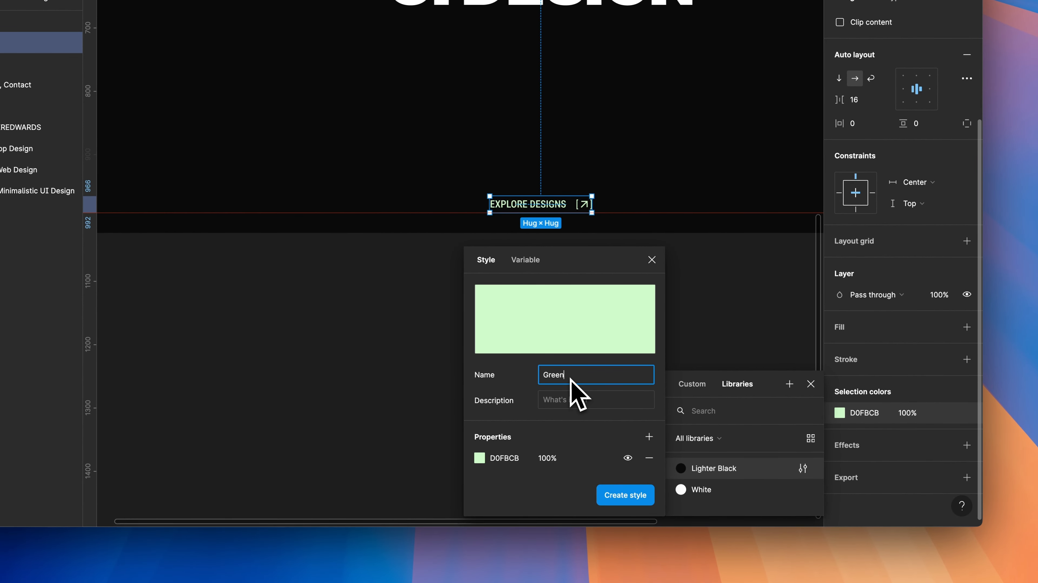
{"action": "left_click", "coordinate": [612, 495]}
{"action": "left_click", "coordinate": [594, 392]}
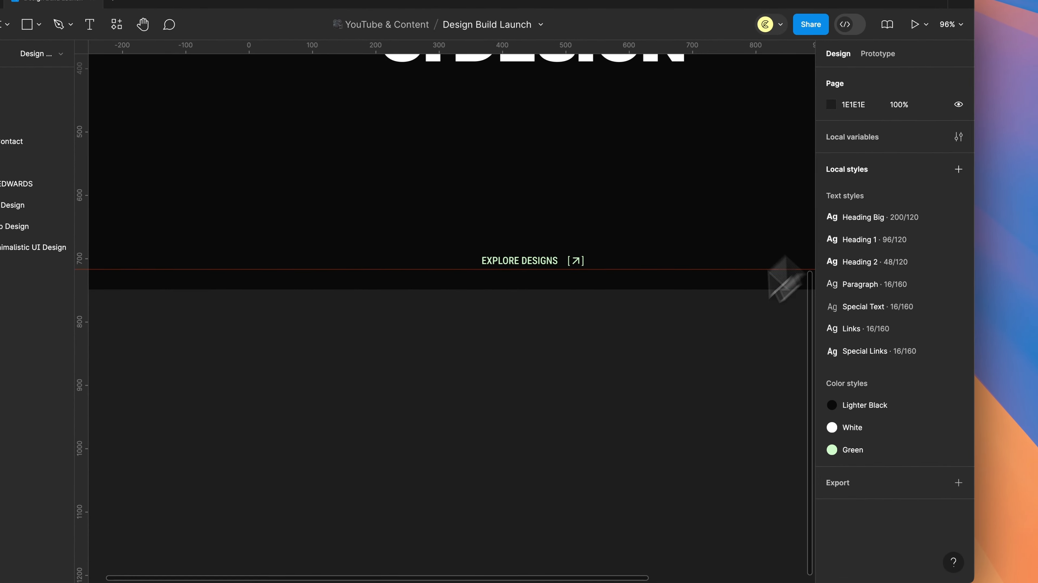
Duplicate the EXPLORE DESIGNS text into the page's bottom-left corner at X 32, Y 966 and apply the White colour style
{"action": "scroll", "coordinate": [453, 455], "scroll_direction": "down", "scroll_amount": 5}
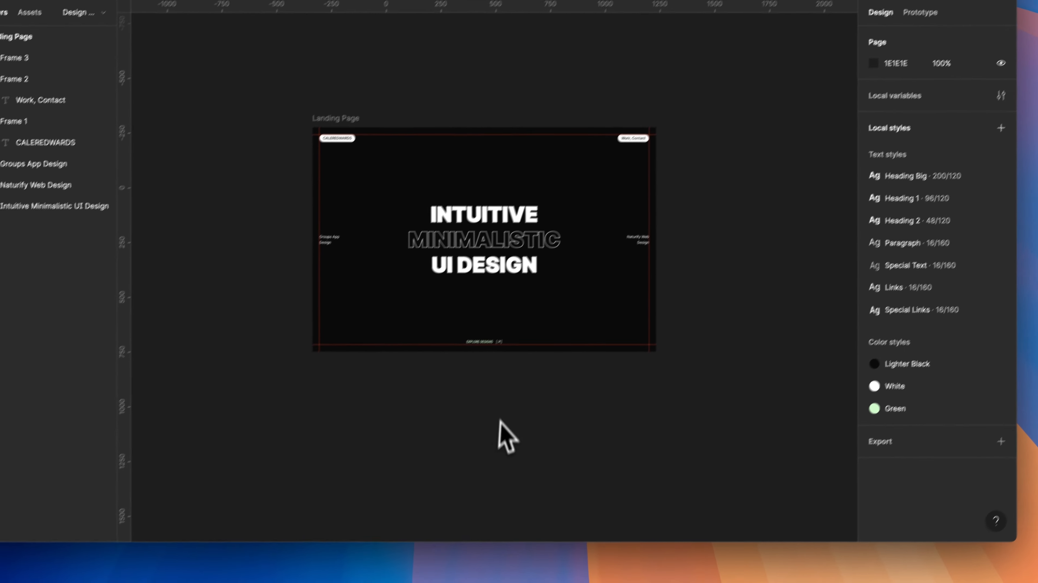
{"action": "scroll", "coordinate": [442, 420], "scroll_direction": "up", "scroll_amount": 3}
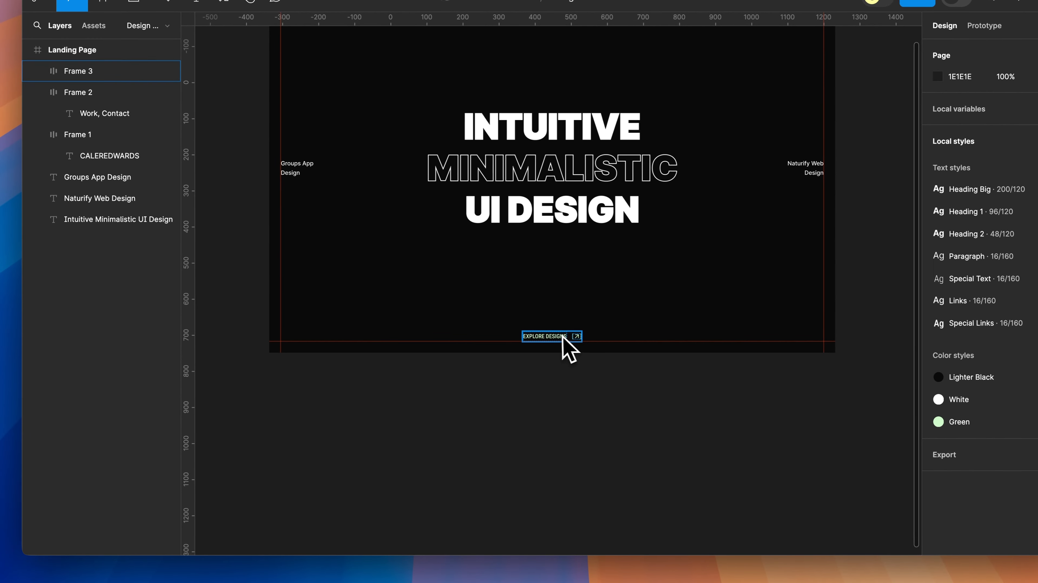
{"action": "double_click", "coordinate": [562, 336]}
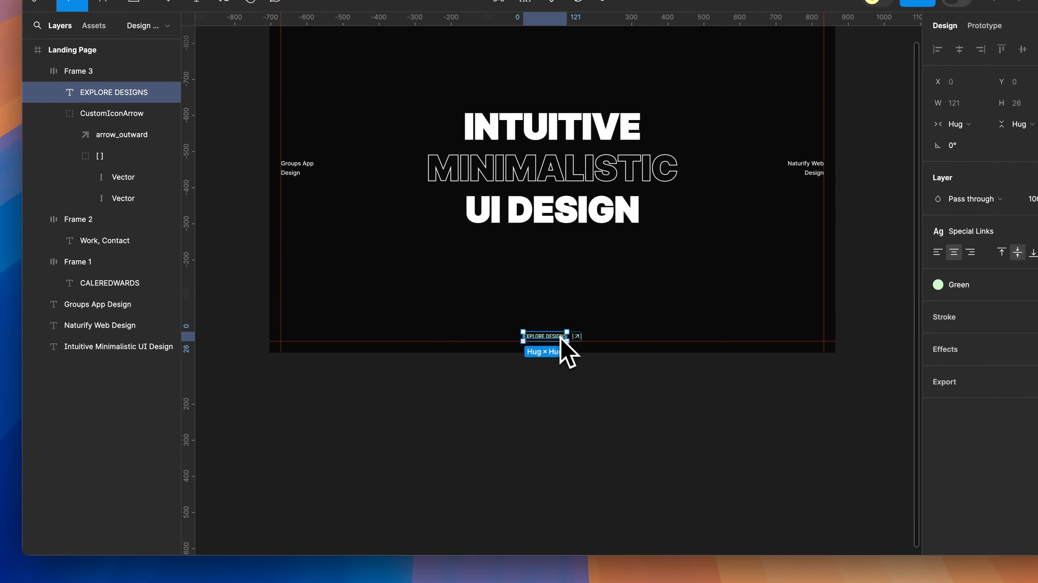
{"action": "left_click_drag", "start_coordinate": [552, 338], "coordinate": [310, 337]}
{"action": "scroll", "coordinate": [282, 351], "scroll_direction": "up", "scroll_amount": 5}
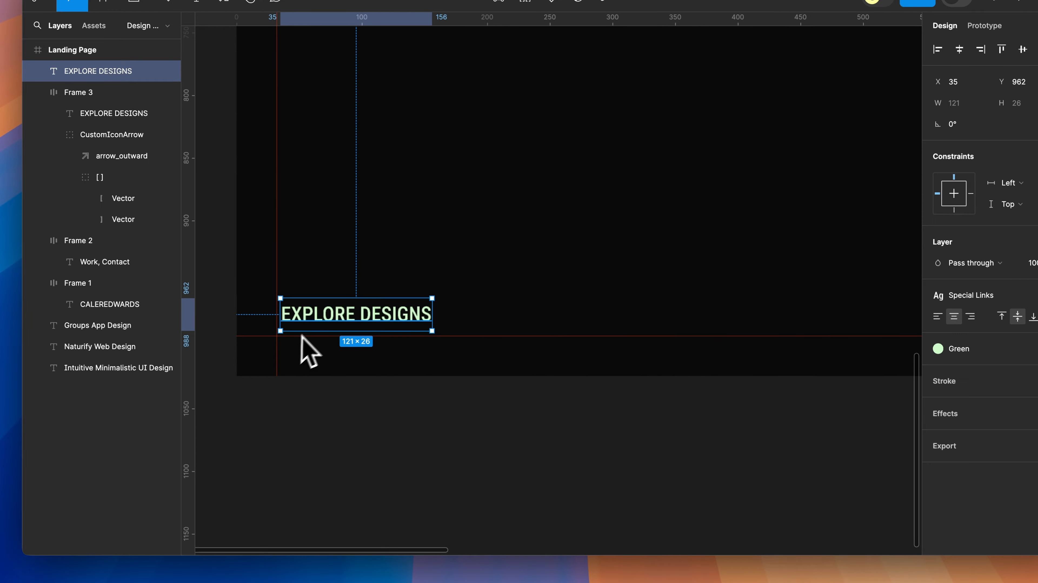
{"action": "left_click", "coordinate": [959, 349]}
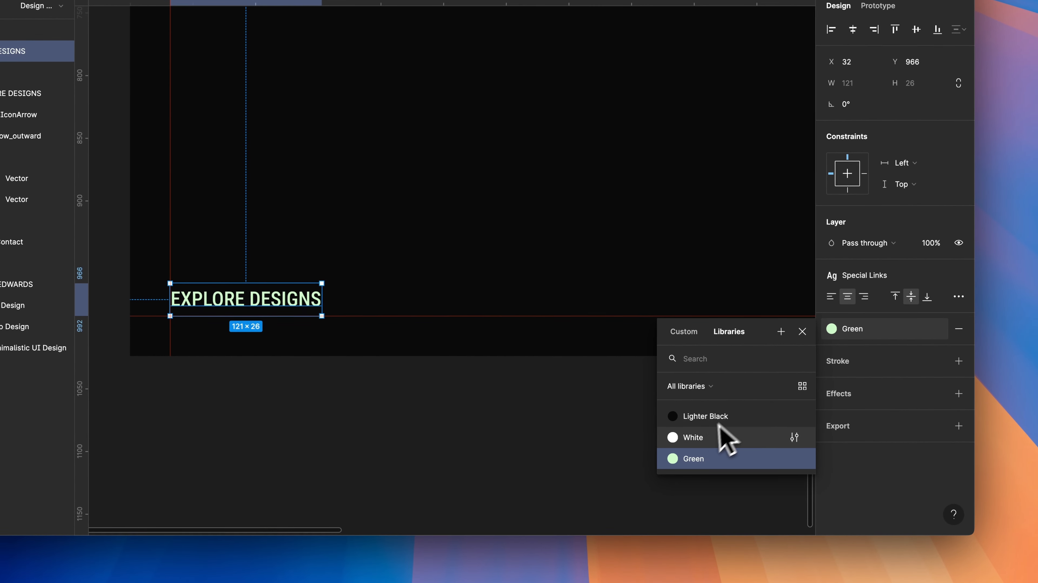
{"action": "left_click", "coordinate": [702, 439]}
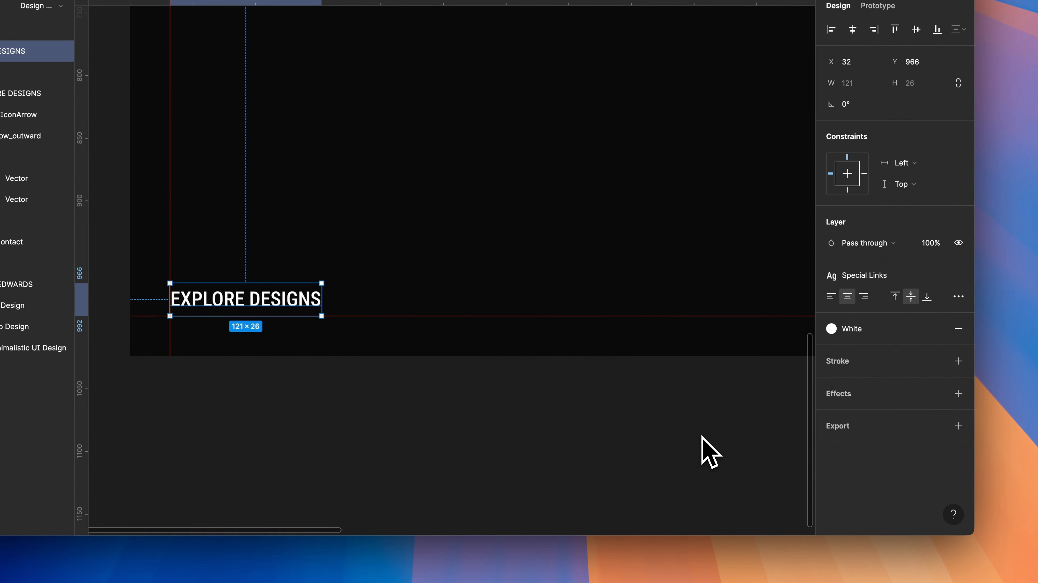
Detach the copy's Special Links style, set its weight to Light, left-align it and replace its text with the designer's social handle
{"action": "left_click", "coordinate": [958, 275]}
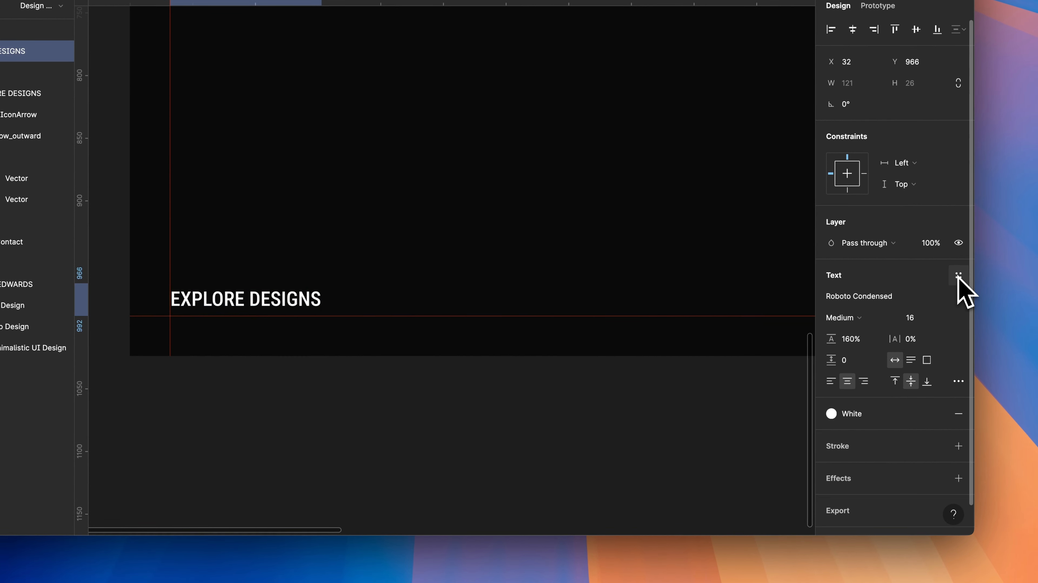
{"action": "left_click", "coordinate": [859, 319]}
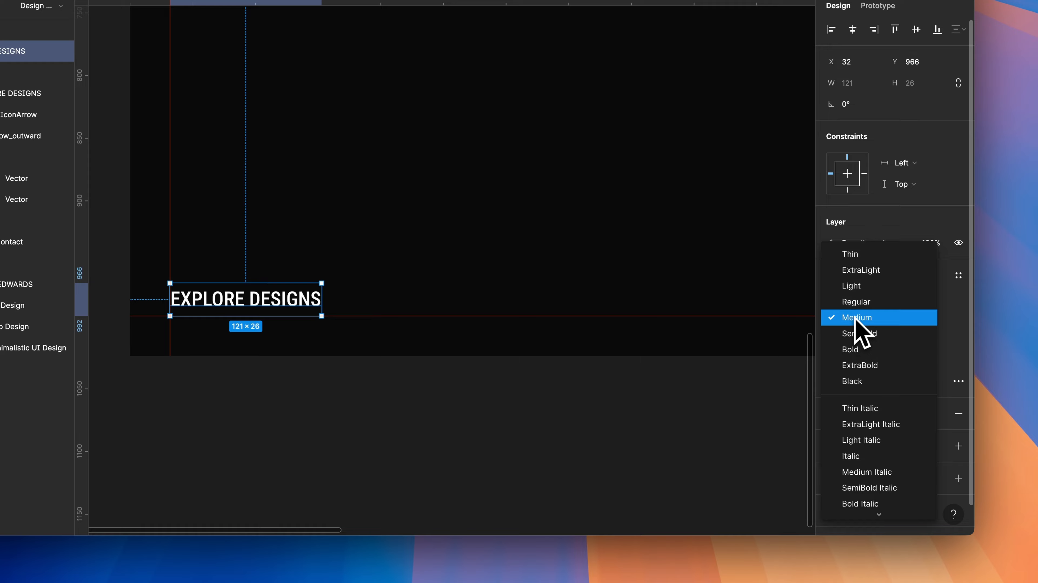
{"action": "left_click", "coordinate": [861, 290]}
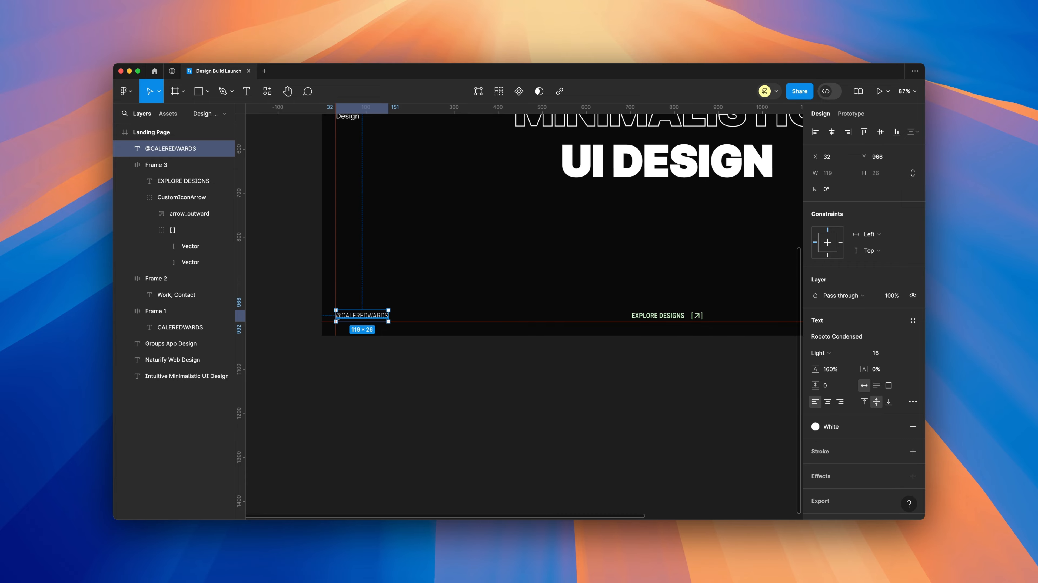
Duplicate the social handle into the page's bottom-right corner at X 1417, Y 966 and right-align its text
{"action": "scroll", "coordinate": [380, 324], "scroll_direction": "down", "scroll_amount": 5}
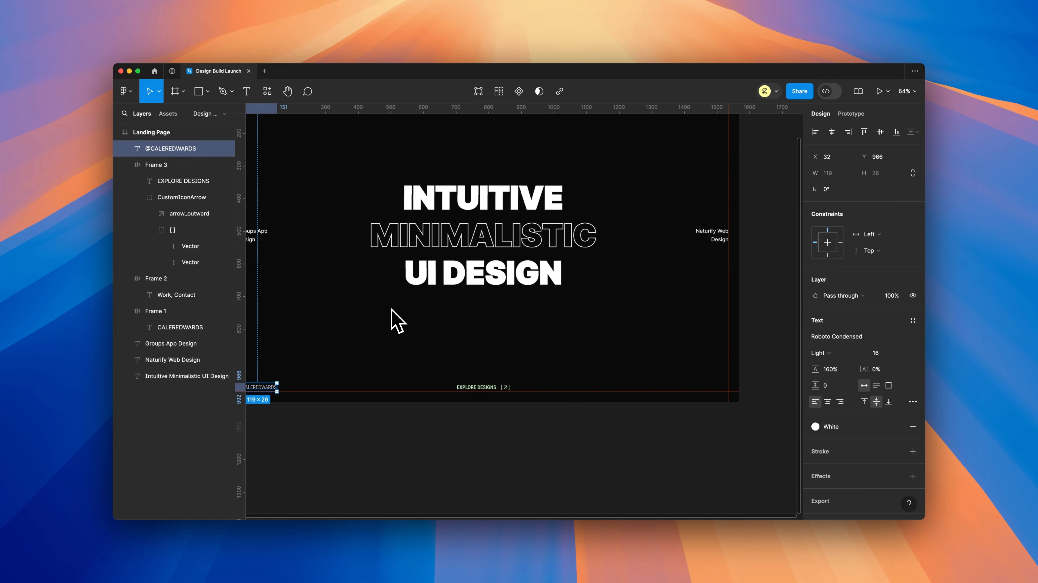
{"action": "scroll", "coordinate": [394, 321], "scroll_direction": "left", "scroll_amount": 4}
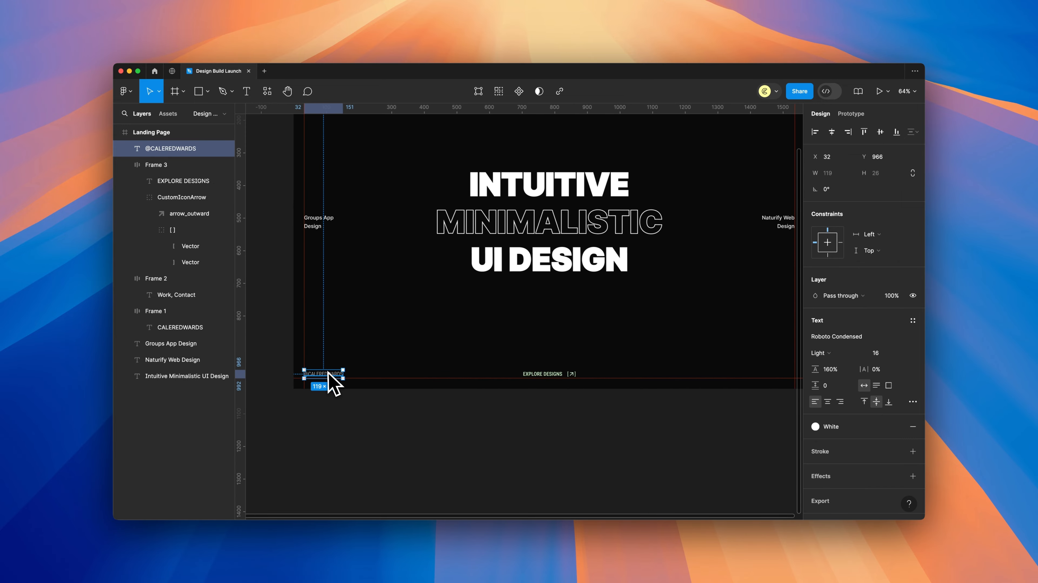
{"action": "left_click_drag", "start_coordinate": [328, 373], "coordinate": [775, 373]}
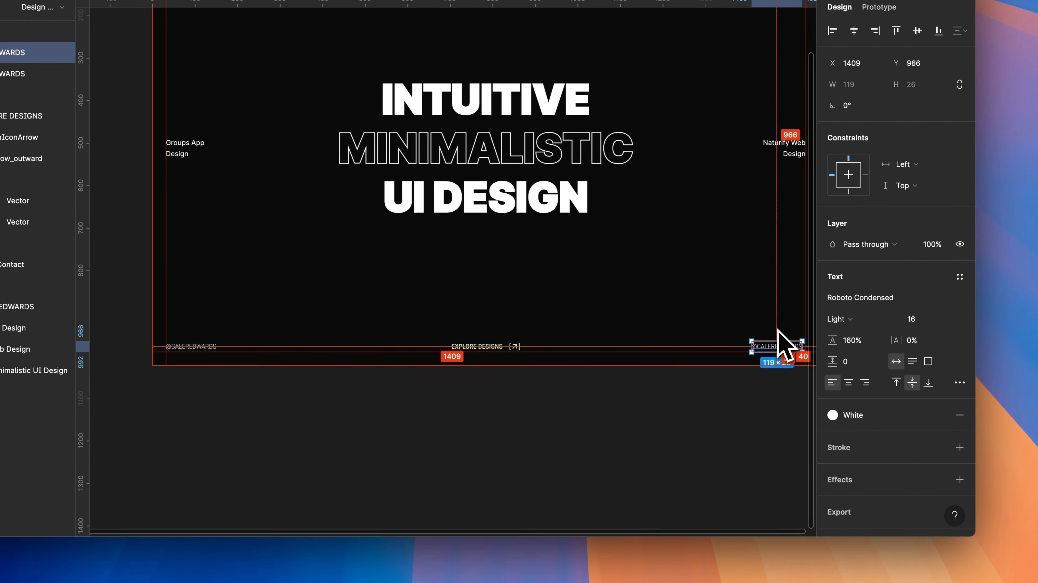
{"action": "left_click", "coordinate": [866, 383]}
{"action": "scroll", "coordinate": [742, 395], "scroll_direction": "up", "scroll_amount": 5}
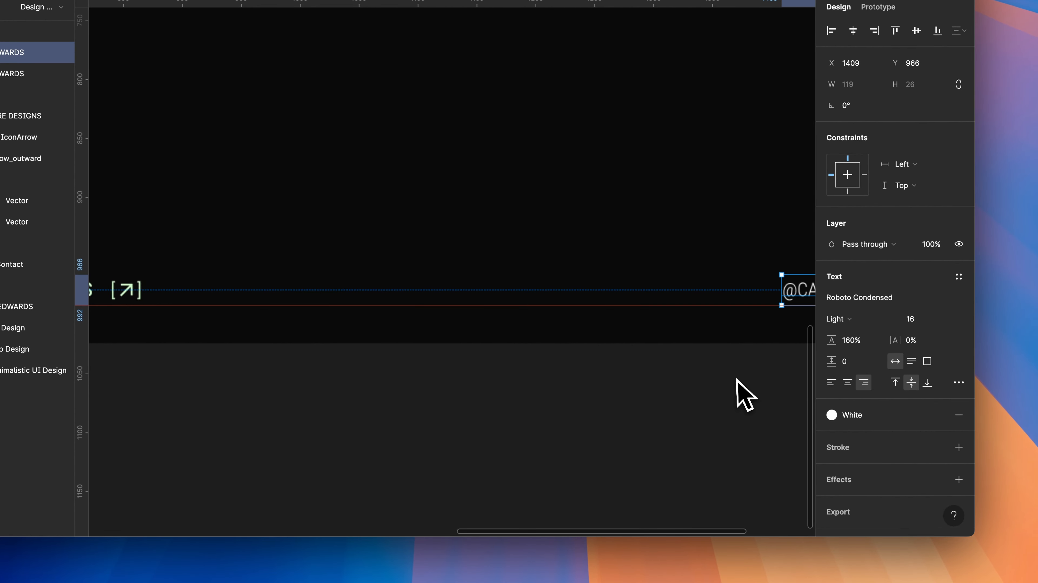
{"action": "scroll", "coordinate": [727, 373], "scroll_direction": "right", "scroll_amount": 1}
{"action": "left_click_drag", "start_coordinate": [563, 323], "coordinate": [568, 328]}
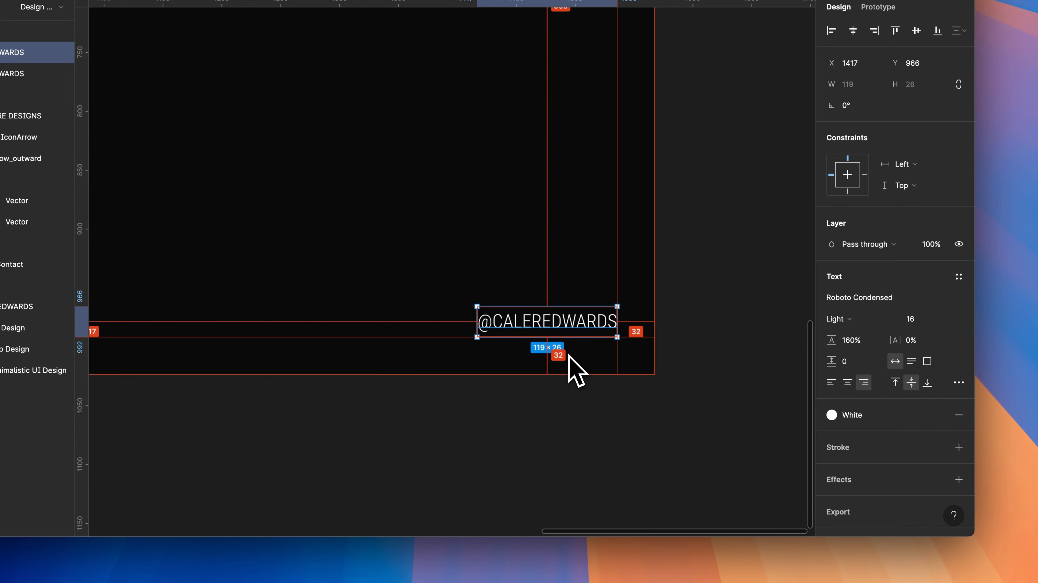
Replace the text of the bottom-right copy with the contact e-mail address in capitals
{"action": "double_click", "coordinate": [569, 328]}
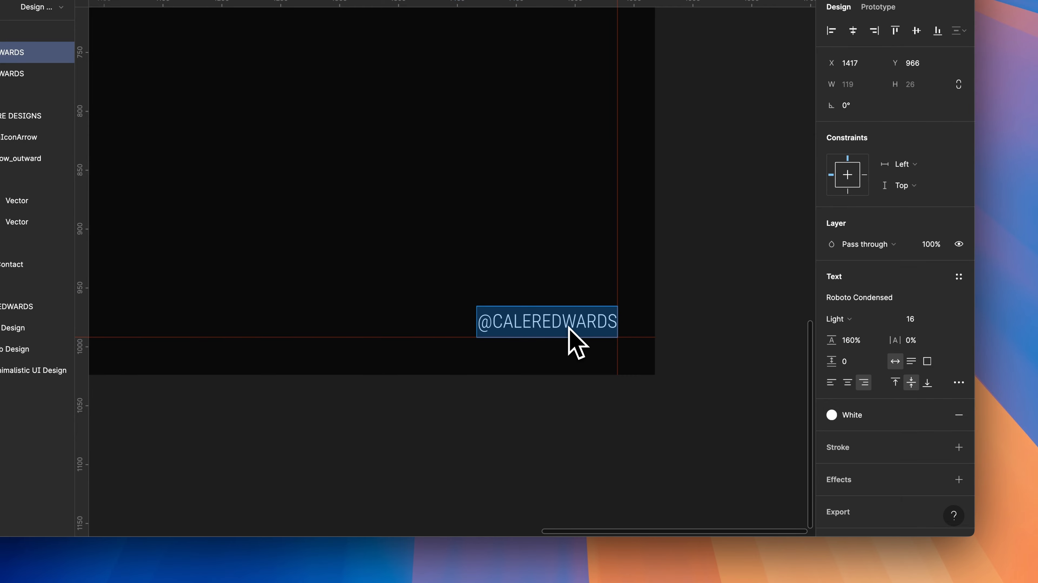
{"action": "key", "text": "ctrl+v"}
{"action": "key", "text": "Escape"}
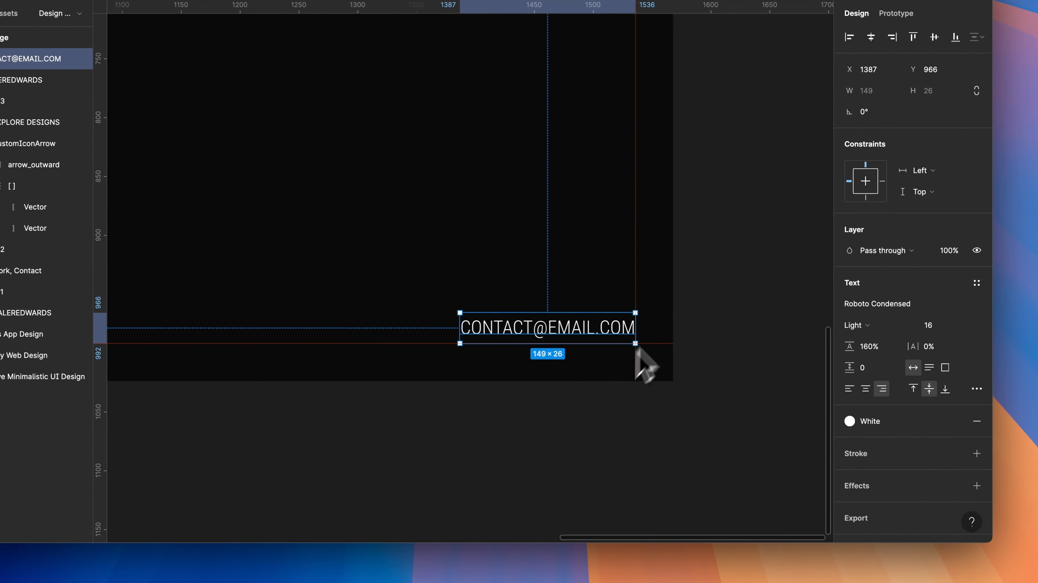
Examine the whole Landing Page hero, including the alignment of its bottom row with the margin guides
{"action": "left_click", "coordinate": [691, 295]}
{"action": "scroll", "coordinate": [690, 294], "scroll_direction": "down", "scroll_amount": 5}
{"action": "scroll", "coordinate": [690, 295], "scroll_direction": "up", "scroll_amount": 4}
{"action": "scroll", "coordinate": [690, 295], "scroll_direction": "left", "scroll_amount": 4}
{"action": "scroll", "coordinate": [689, 293], "scroll_direction": "down", "scroll_amount": 3}
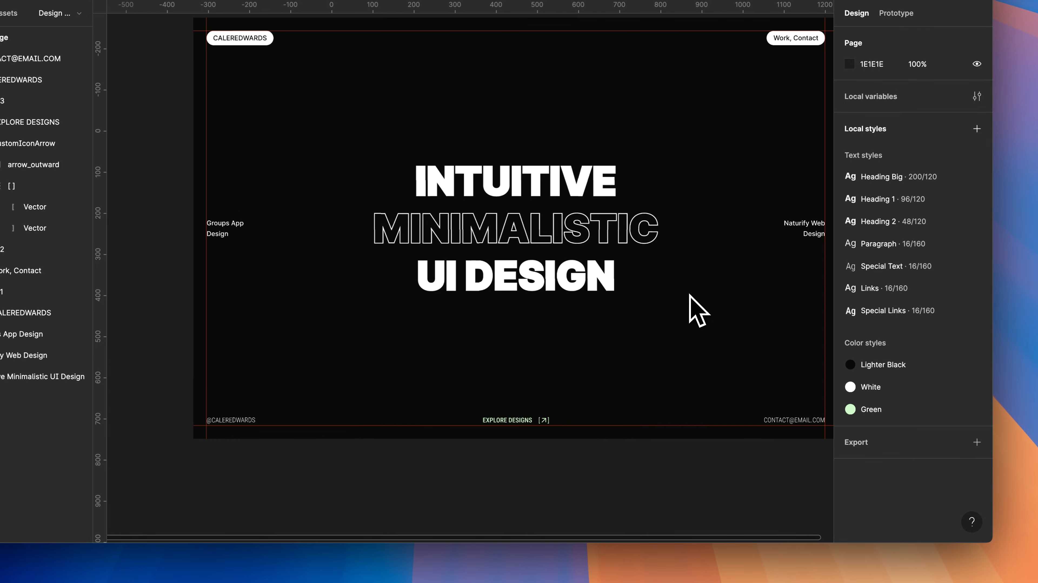
{"action": "scroll", "coordinate": [690, 295], "scroll_direction": "right", "scroll_amount": 4}
{"action": "scroll", "coordinate": [690, 295], "scroll_direction": "up", "scroll_amount": 1}
{"action": "scroll", "coordinate": [621, 363], "scroll_direction": "left", "scroll_amount": 2}
{"action": "scroll", "coordinate": [652, 364], "scroll_direction": "up", "scroll_amount": 1}
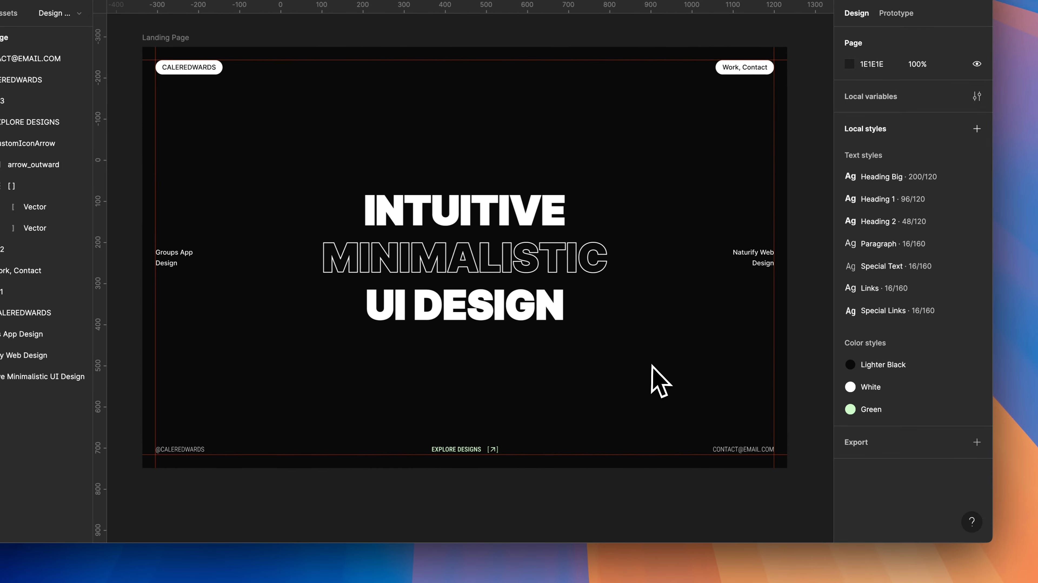
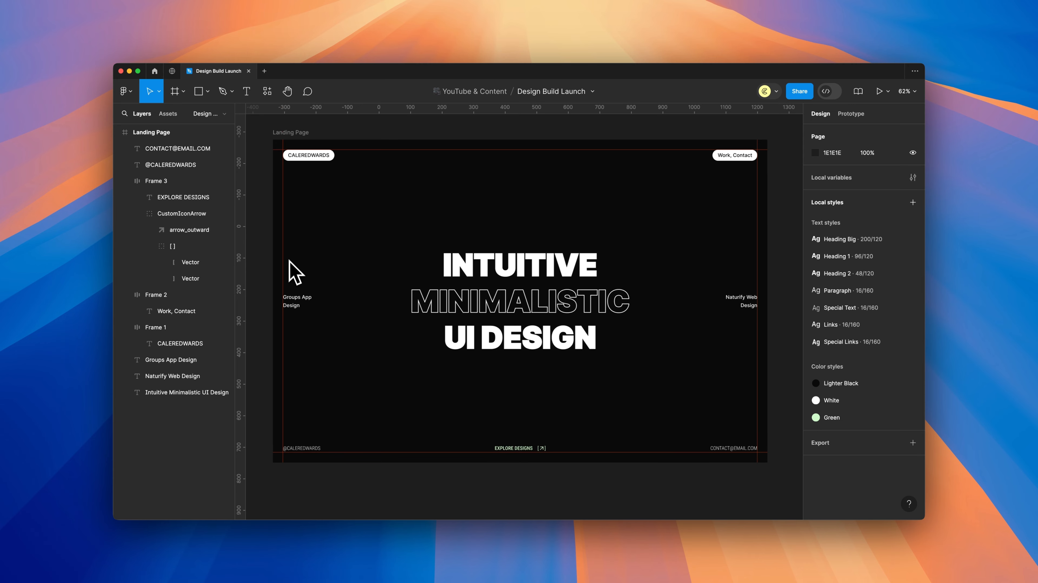
Hide the rulers and draw a tall rectangle about 260 × 680 aligned to the Landing Page's top-left corner
{"action": "key", "text": "shift+r"}
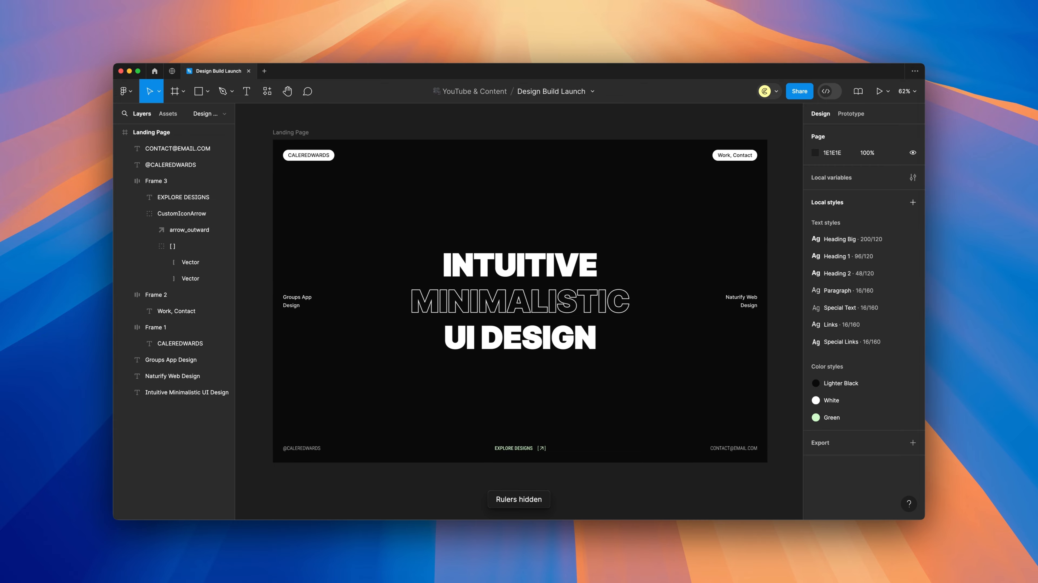
{"action": "key", "text": "r"}
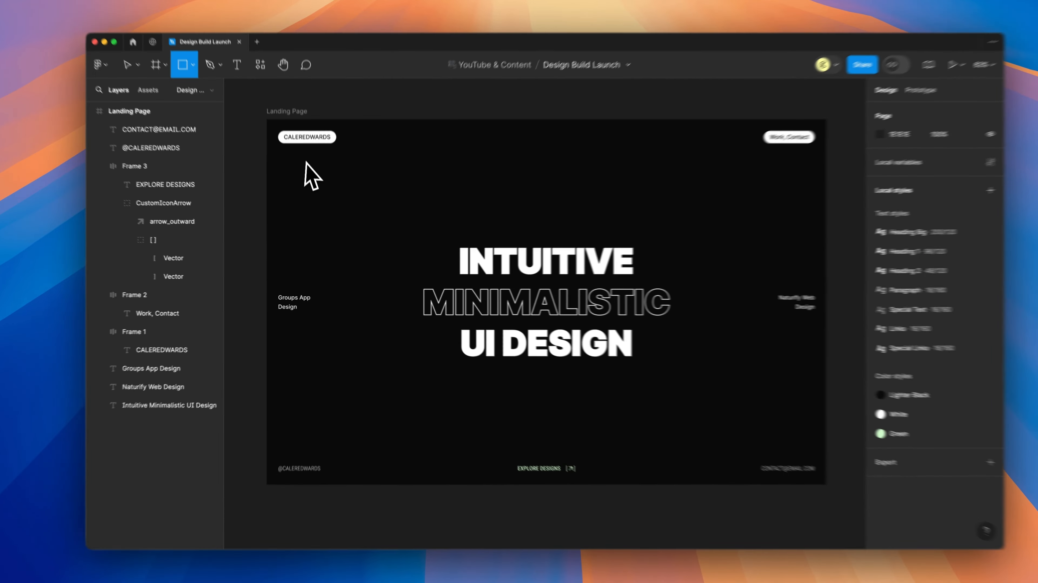
{"action": "mouse_move", "coordinate": [305, 160]}
{"action": "left_mouse_down"}
{"action": "mouse_move", "coordinate": [353, 348]}
{"action": "mouse_move", "coordinate": [387, 375]}
{"action": "left_mouse_up"}
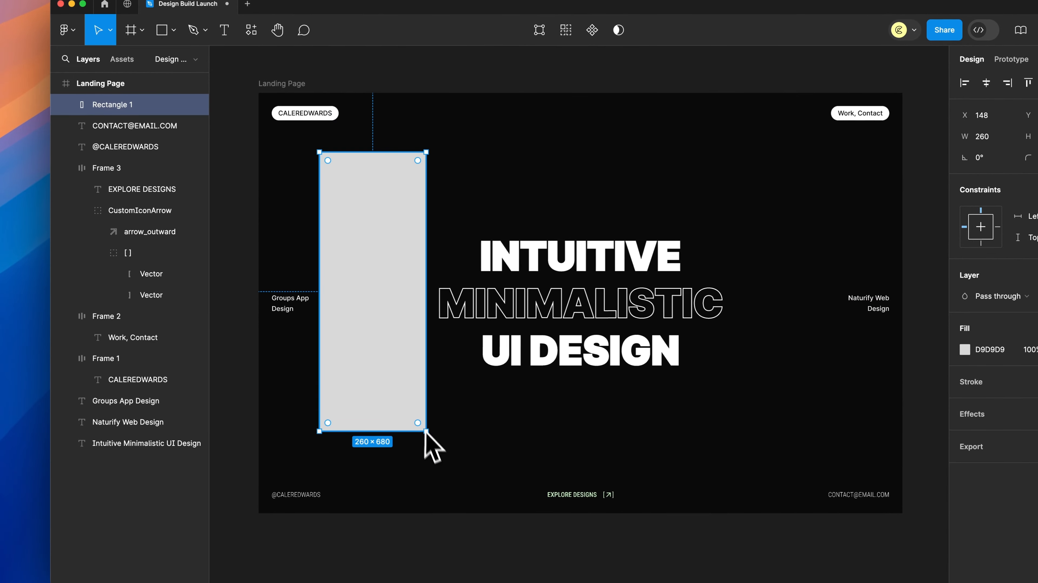
{"action": "left_click_drag", "start_coordinate": [350, 286], "coordinate": [311, 263]}
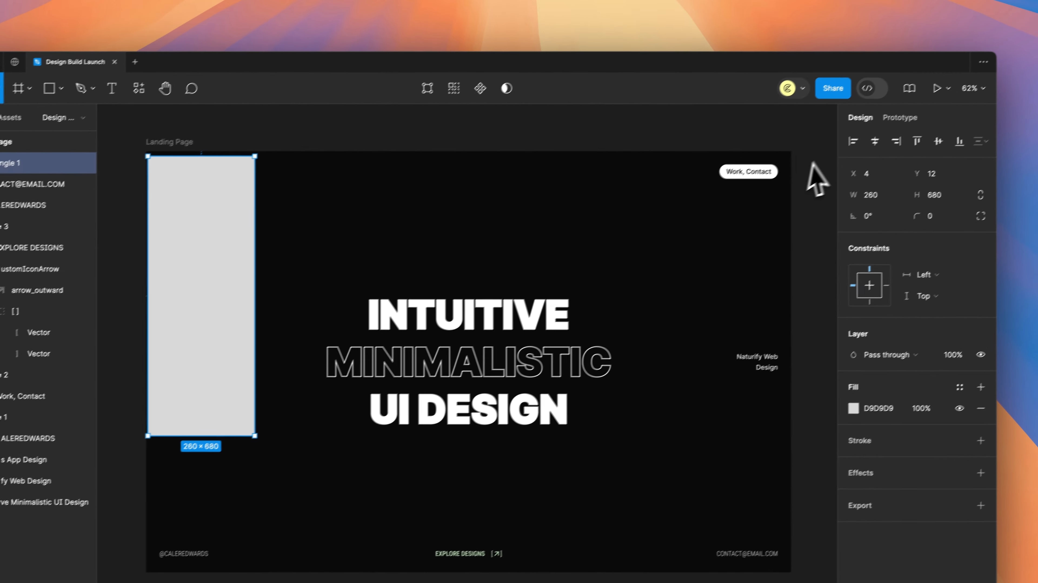
{"action": "left_click", "coordinate": [853, 141]}
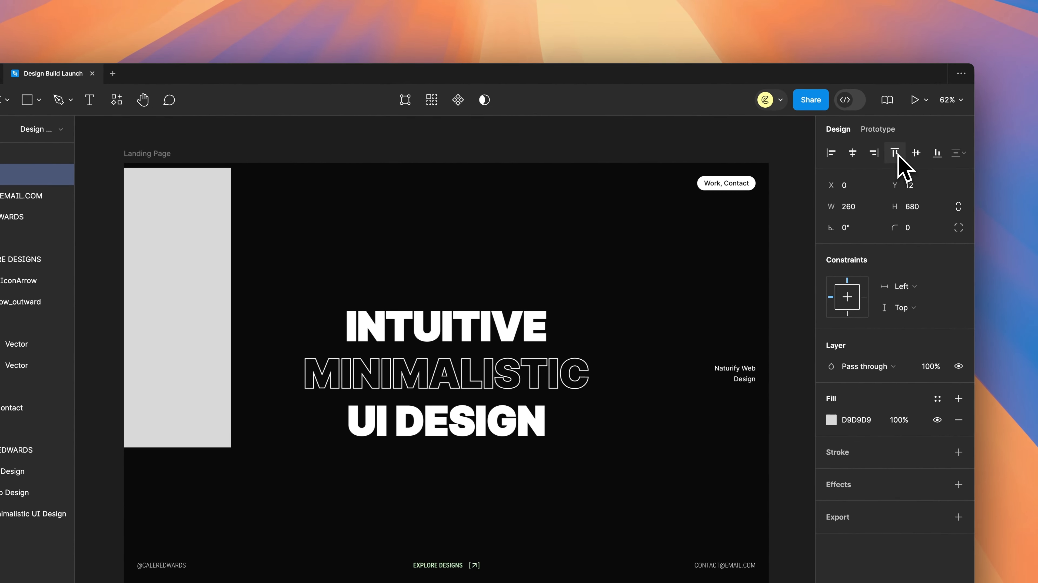
{"action": "left_click", "coordinate": [917, 141]}
Stretch the rectangle down to a height of about 1020 and send it behind all other Landing Page layers
{"action": "left_click_drag", "start_coordinate": [229, 443], "coordinate": [208, 582]}
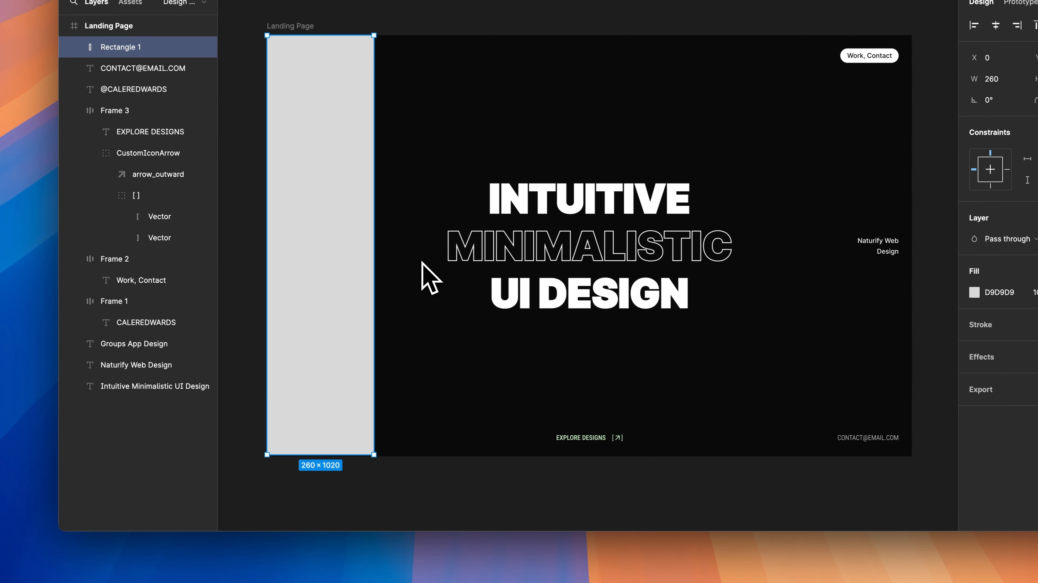
{"action": "key", "text": "bracketleft"}
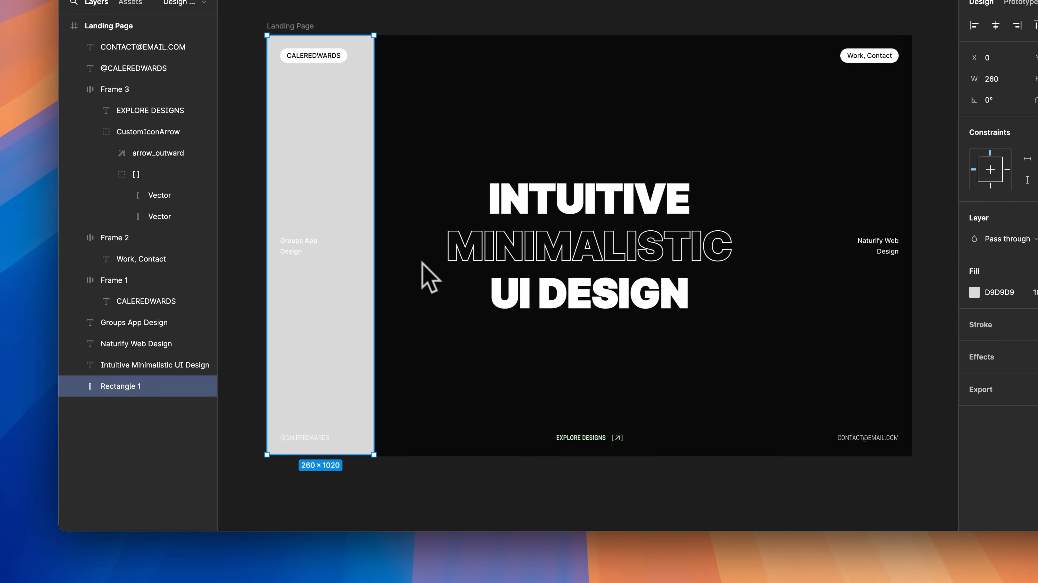
{"action": "left_click_drag", "start_coordinate": [138, 386], "coordinate": [150, 405]}
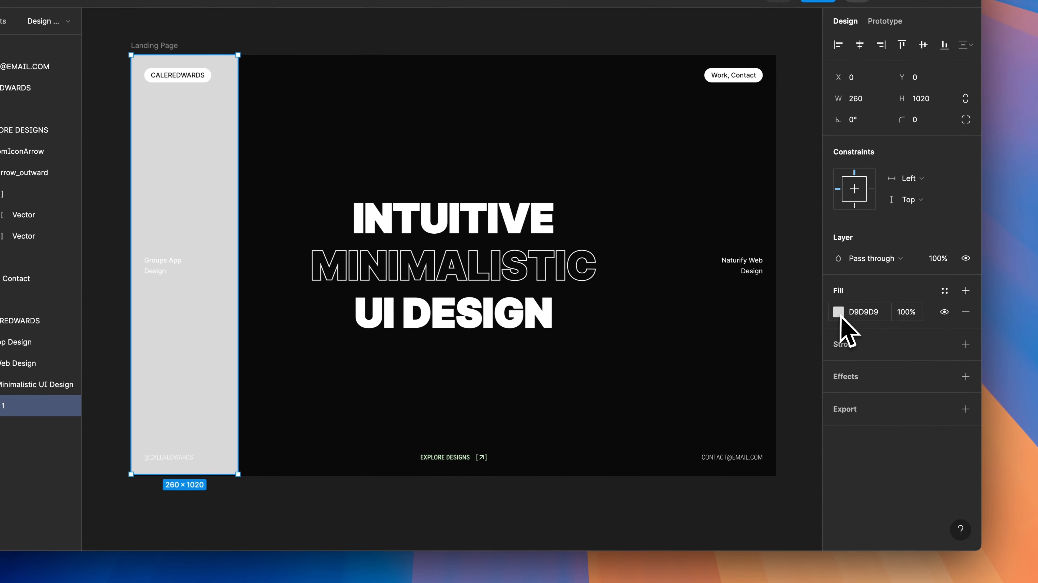
Give the tall rectangle a linear gradient fill with both stops in the local Green color, running horizontally across it
{"action": "left_click", "coordinate": [839, 314]}
{"action": "left_click", "coordinate": [696, 195]}
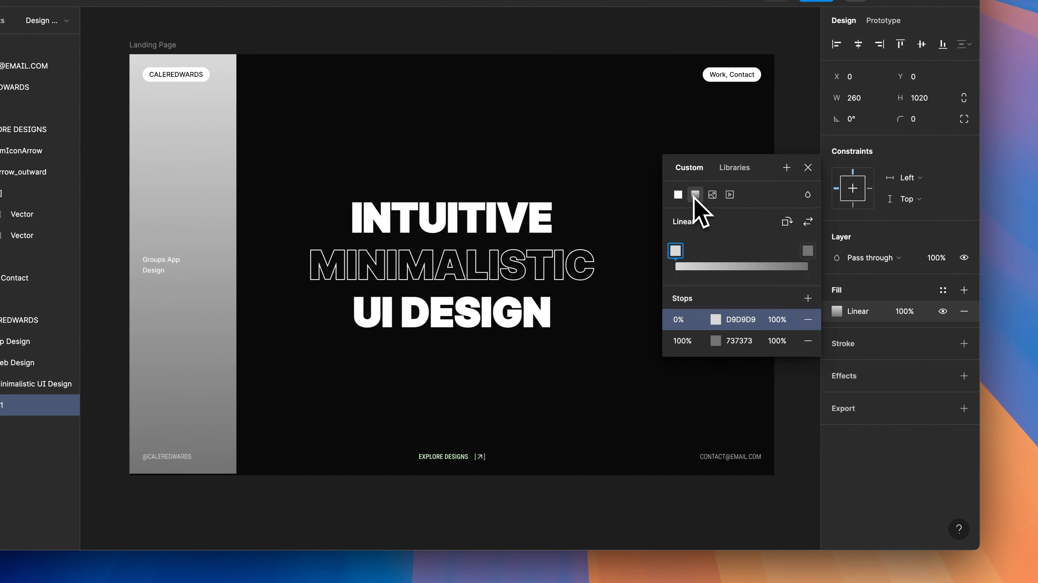
{"action": "left_click", "coordinate": [716, 319]}
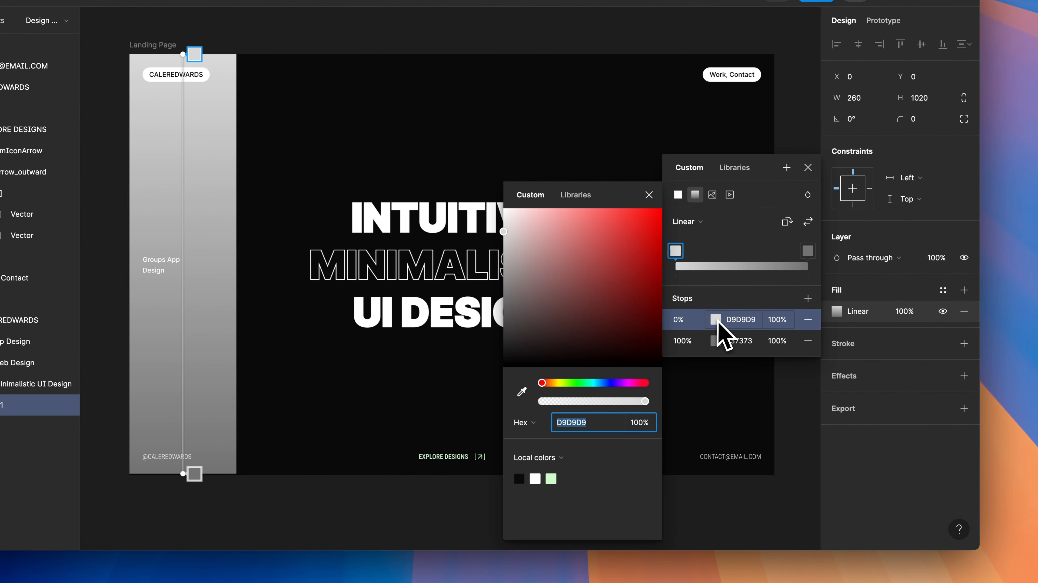
{"action": "left_click", "coordinate": [553, 479]}
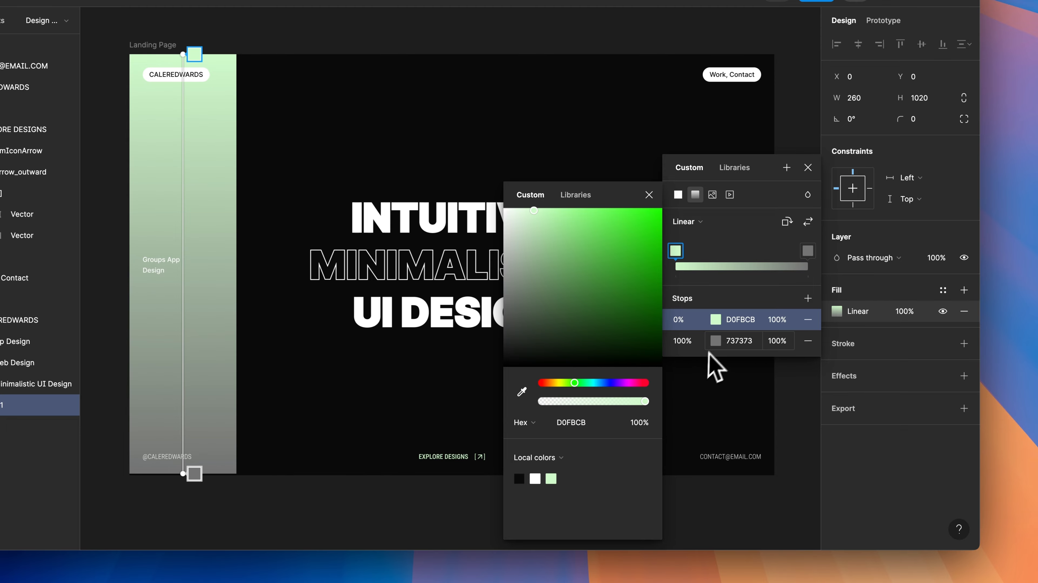
{"action": "left_click", "coordinate": [715, 341]}
{"action": "left_click", "coordinate": [551, 478]}
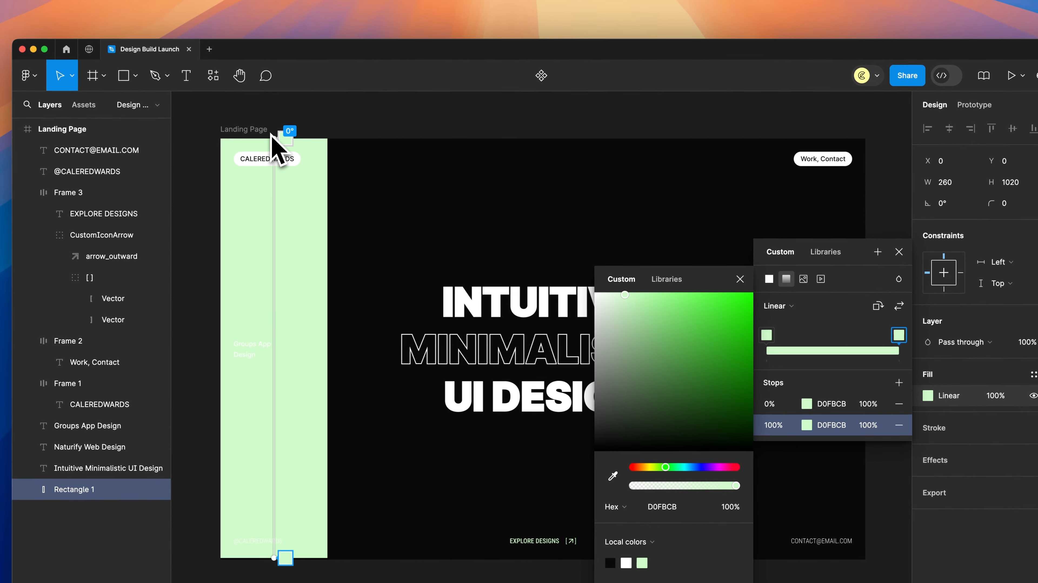
{"action": "left_click_drag", "start_coordinate": [183, 54], "coordinate": [244, 104]}
{"action": "left_click_drag", "start_coordinate": [336, 191], "coordinate": [348, 353]}
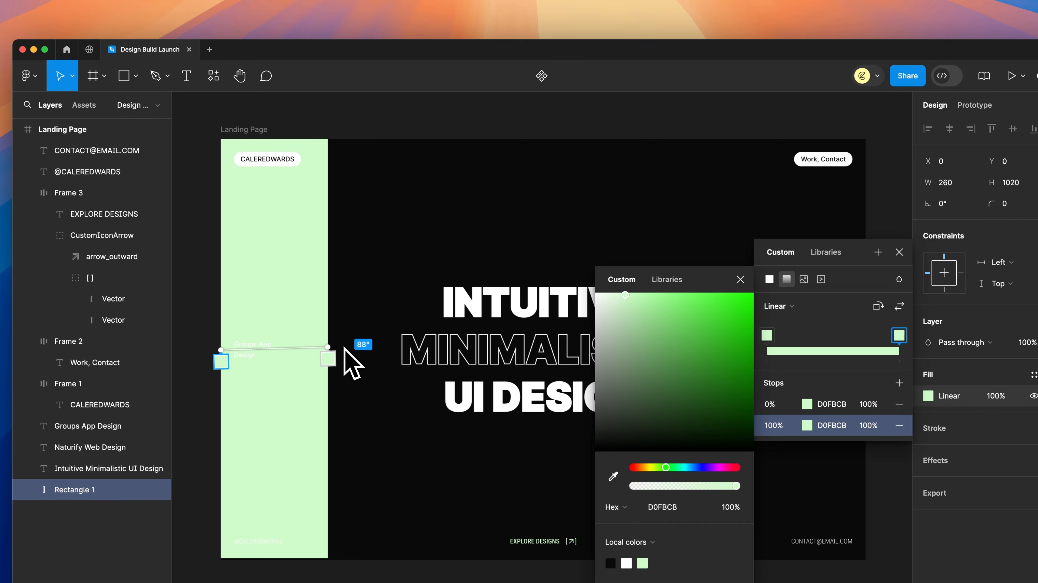
Set the opacity of the gradient's 0% stop to 0% and of its 100% stop to 10%
{"action": "left_click", "coordinate": [767, 335]}
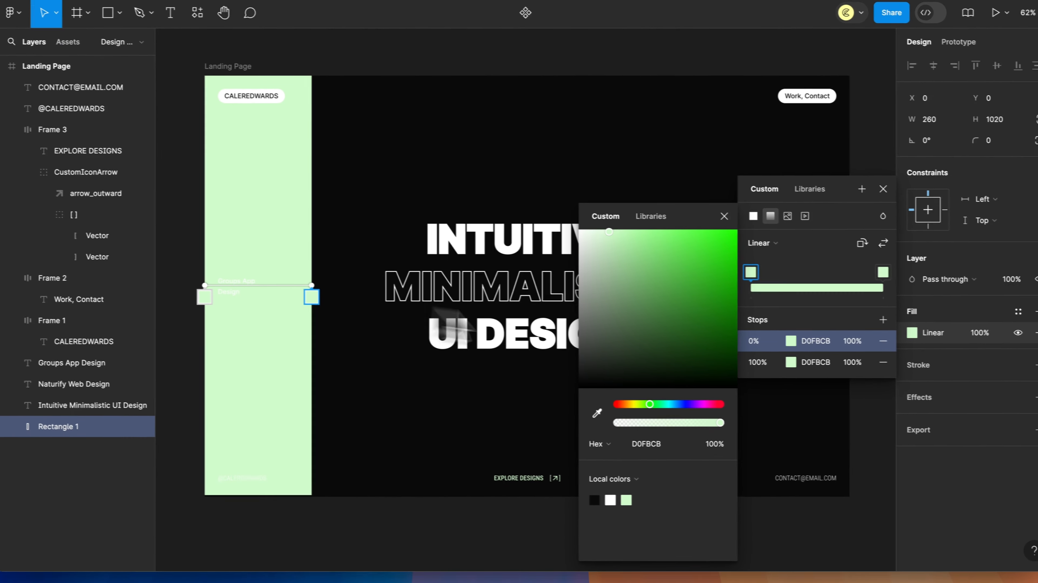
{"action": "left_click", "coordinate": [853, 341]}
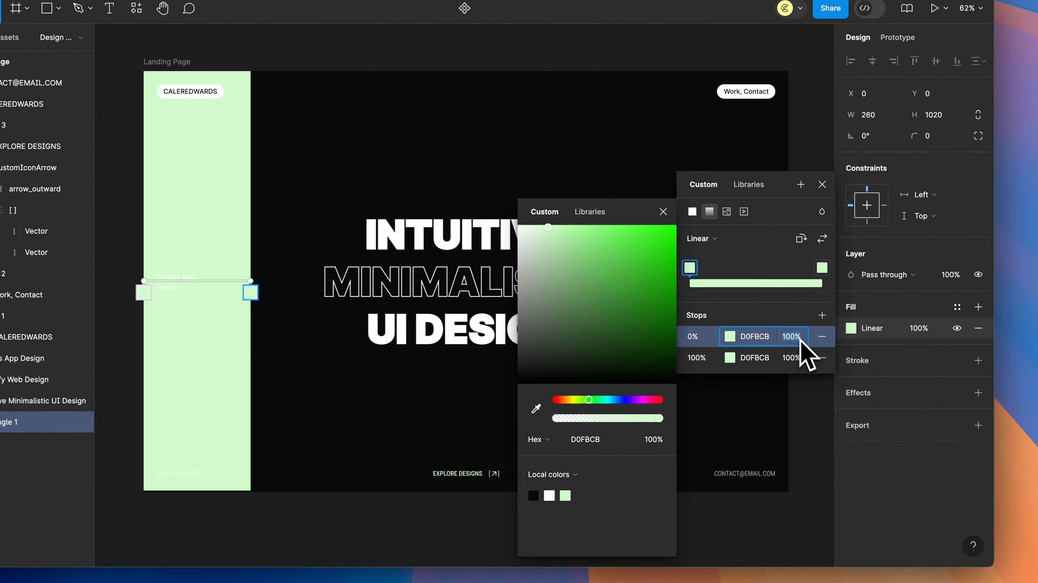
{"action": "type", "text": "0"}
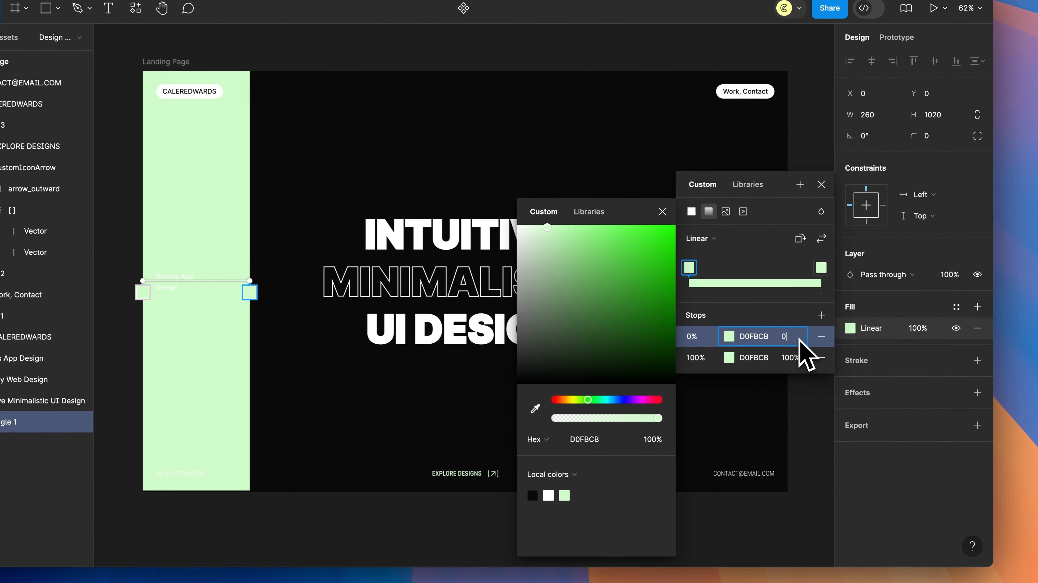
{"action": "key", "text": "Return"}
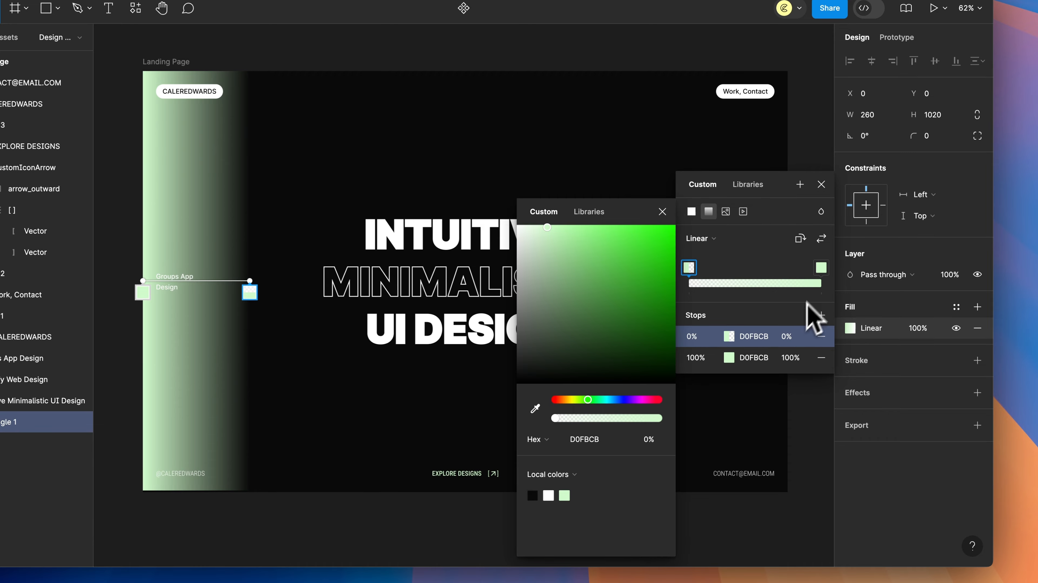
{"action": "left_click", "coordinate": [823, 270]}
{"action": "left_click", "coordinate": [792, 358]}
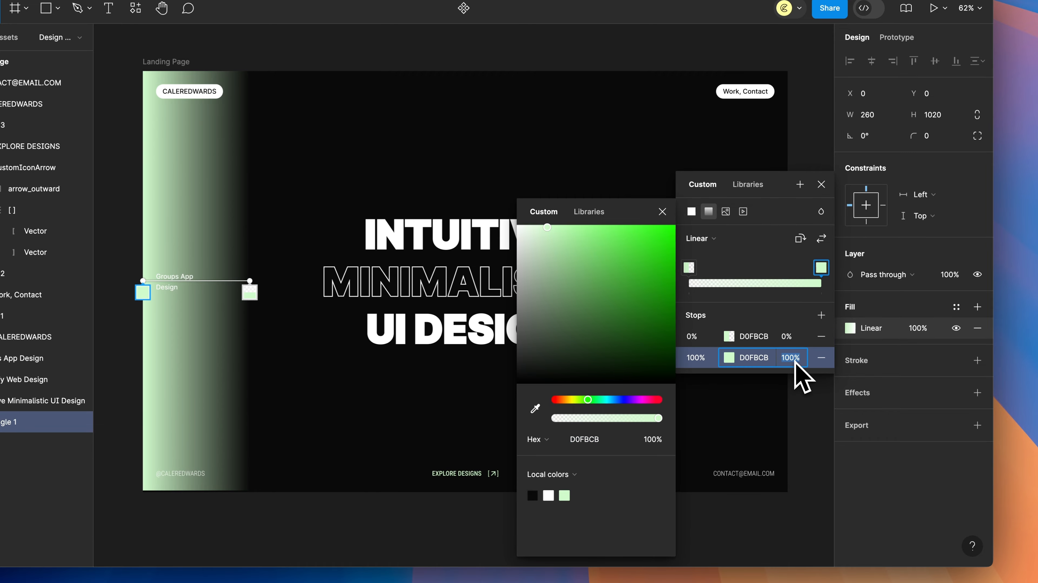
{"action": "type", "text": "10"}
{"action": "key", "text": "Return"}
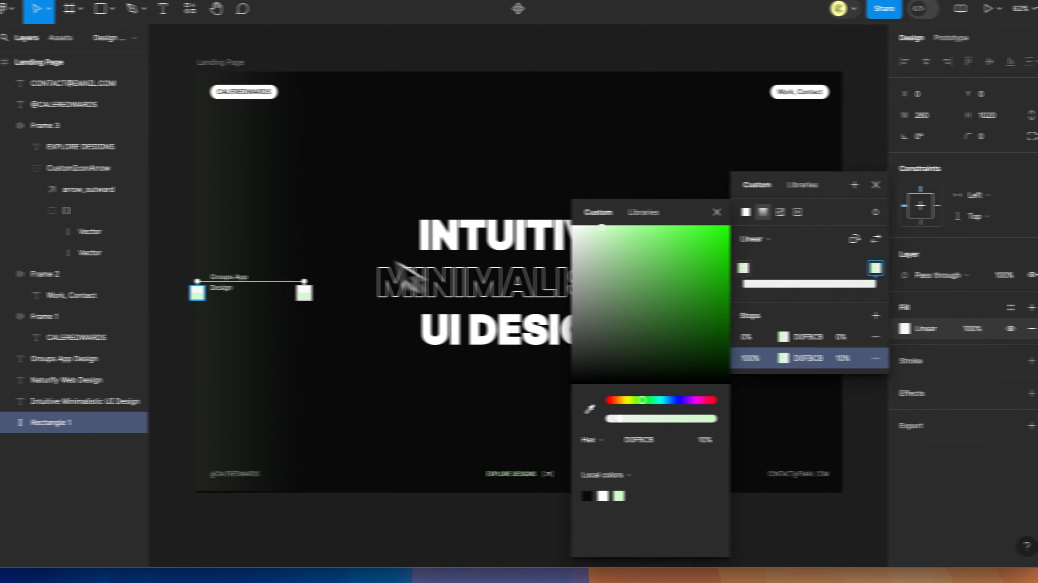
Narrow the gradient rectangle from its inner edge to a width of about 200
{"action": "left_click", "coordinate": [229, 205]}
{"action": "left_click_drag", "start_coordinate": [250, 225], "coordinate": [237, 225]}
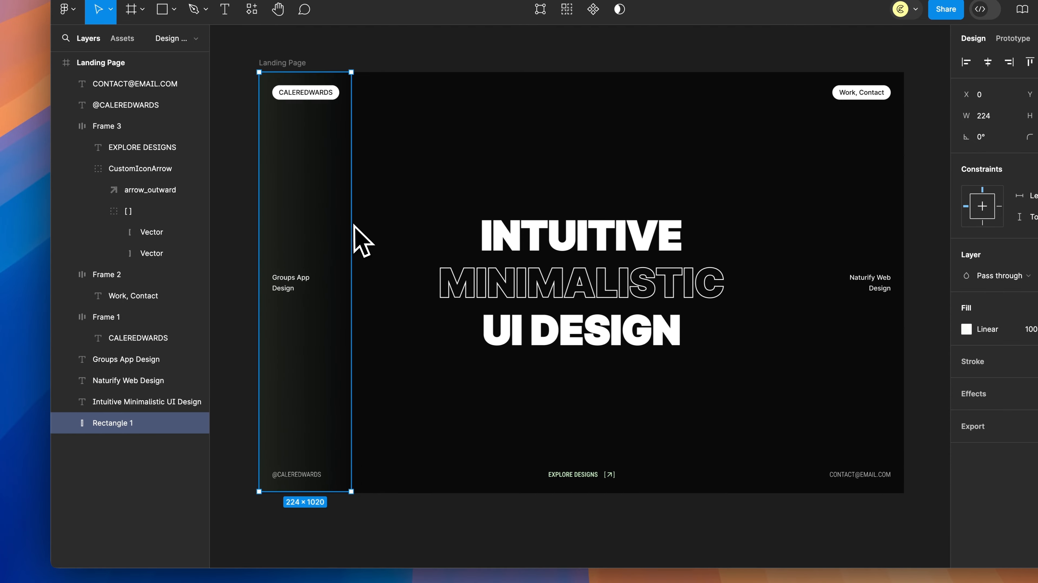
{"action": "left_click_drag", "start_coordinate": [353, 224], "coordinate": [334, 223]}
{"action": "left_click", "coordinate": [376, 216]}
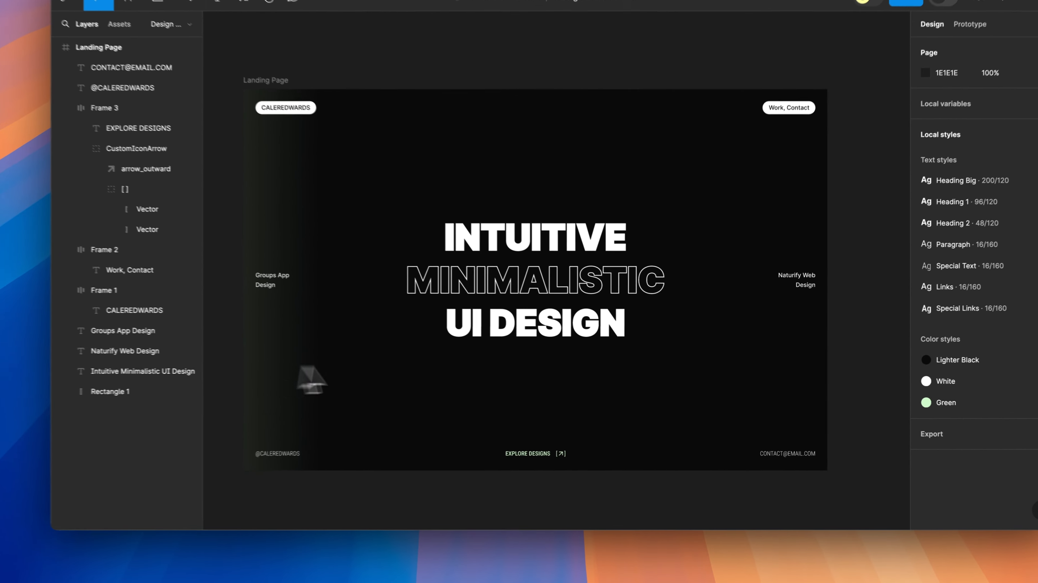
Try a horizontally mirrored copy of the gradient rectangle along the page's right edge and delete it again
{"action": "left_click_drag", "start_coordinate": [305, 355], "coordinate": [741, 364]}
{"action": "left_click_drag", "start_coordinate": [810, 334], "coordinate": [741, 355]}
{"action": "key", "text": "shift+h"}
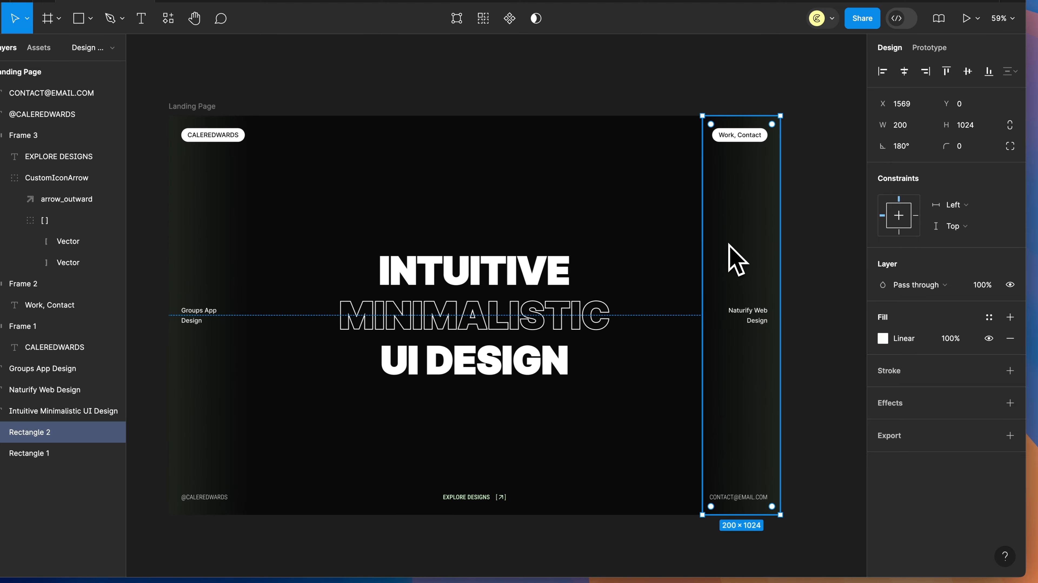
{"action": "key", "text": "Delete"}
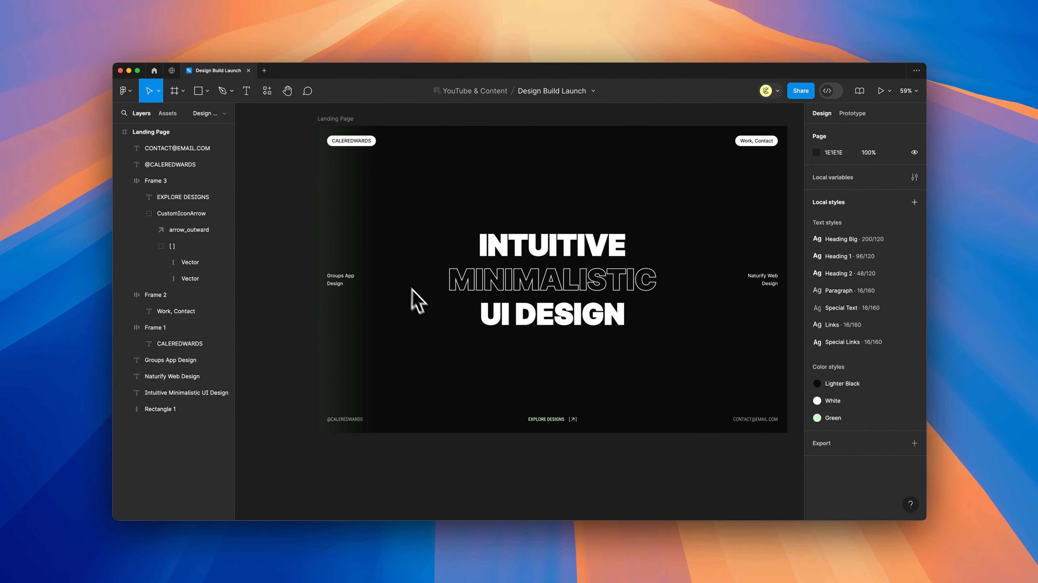
Paste the Editor / Move cursor icon and place it beside the Groups App Design text at X 99, Y 503
{"action": "scroll", "coordinate": [400, 294], "scroll_direction": "up", "scroll_amount": 5}
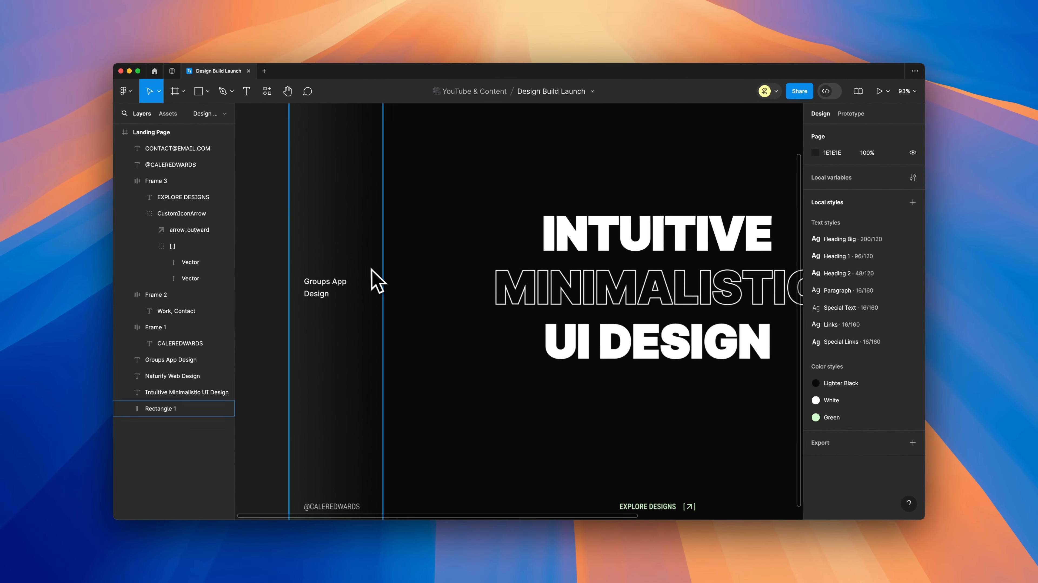
{"action": "key", "text": "super+v"}
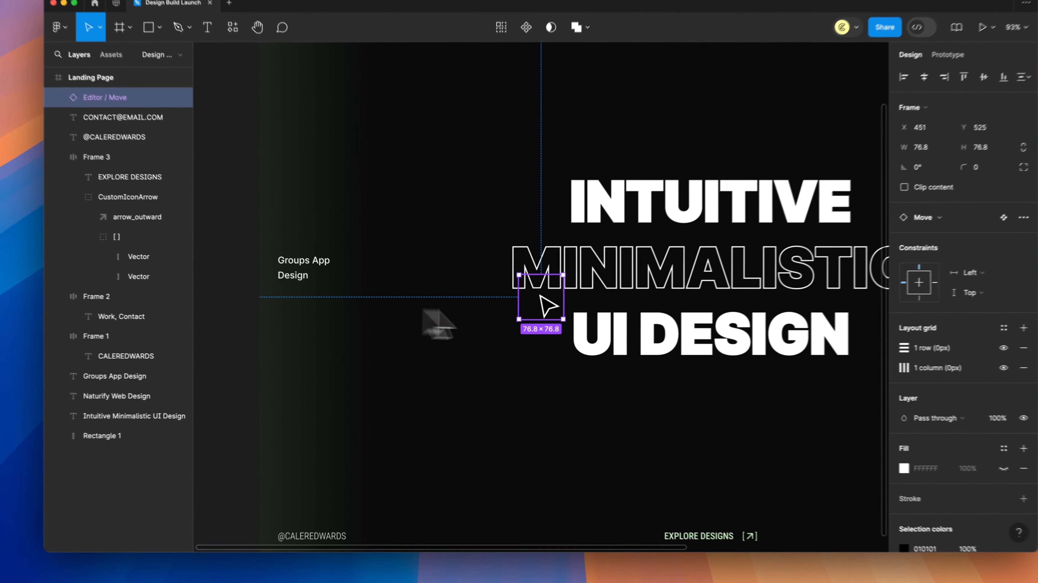
{"action": "left_click_drag", "start_coordinate": [520, 320], "coordinate": [360, 315]}
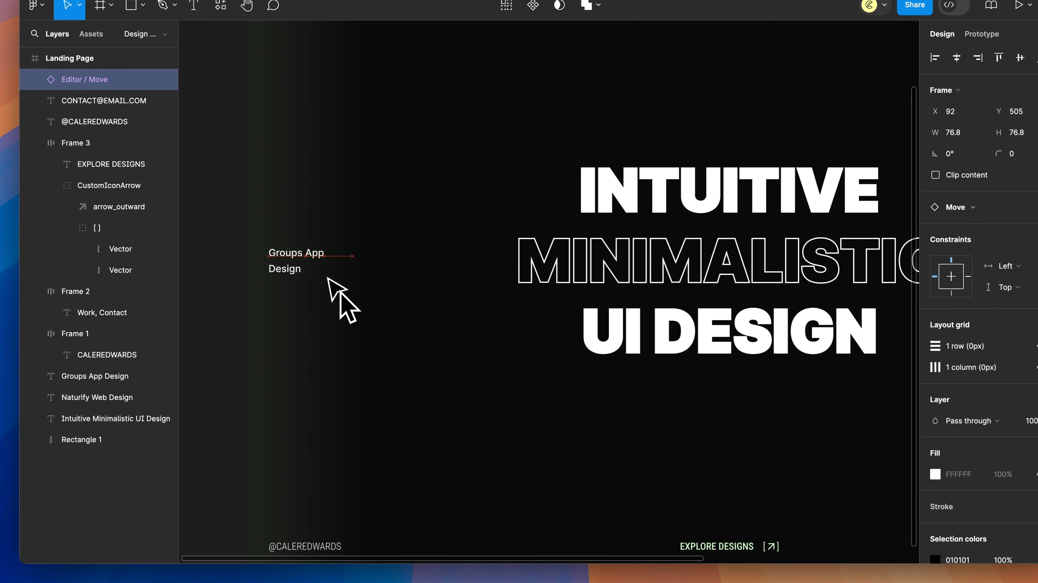
{"action": "left_click_drag", "start_coordinate": [327, 277], "coordinate": [354, 295]}
Draw a 400 × 236 rectangle just below the cursor icon at X 160, Y 576 and set its corner radius to 24
{"action": "scroll", "coordinate": [396, 313], "scroll_direction": "down", "scroll_amount": 2}
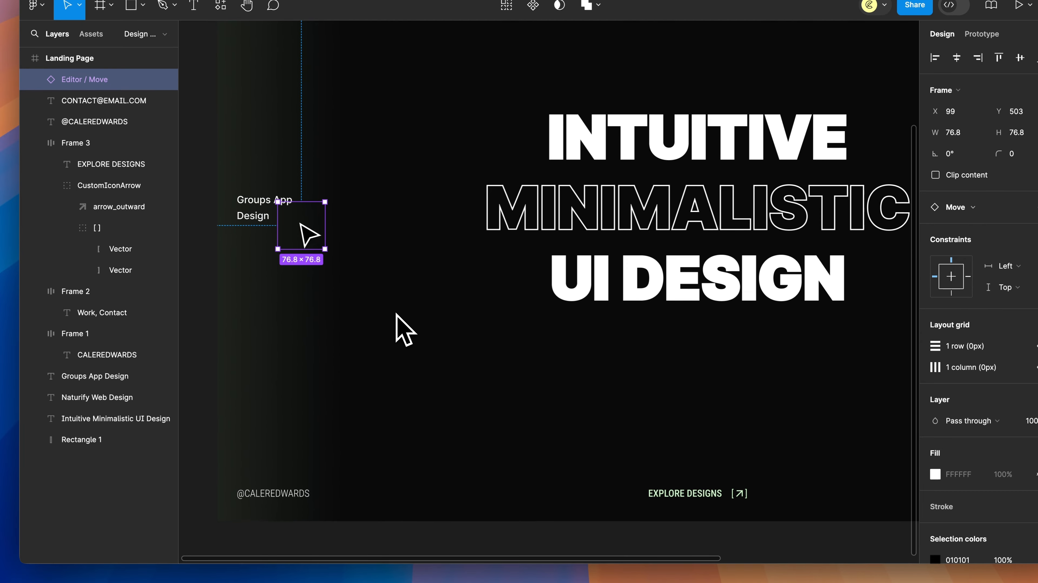
{"action": "scroll", "coordinate": [397, 313], "scroll_direction": "down", "scroll_amount": 1}
{"action": "left_click", "coordinate": [397, 314]}
{"action": "key", "text": "r"}
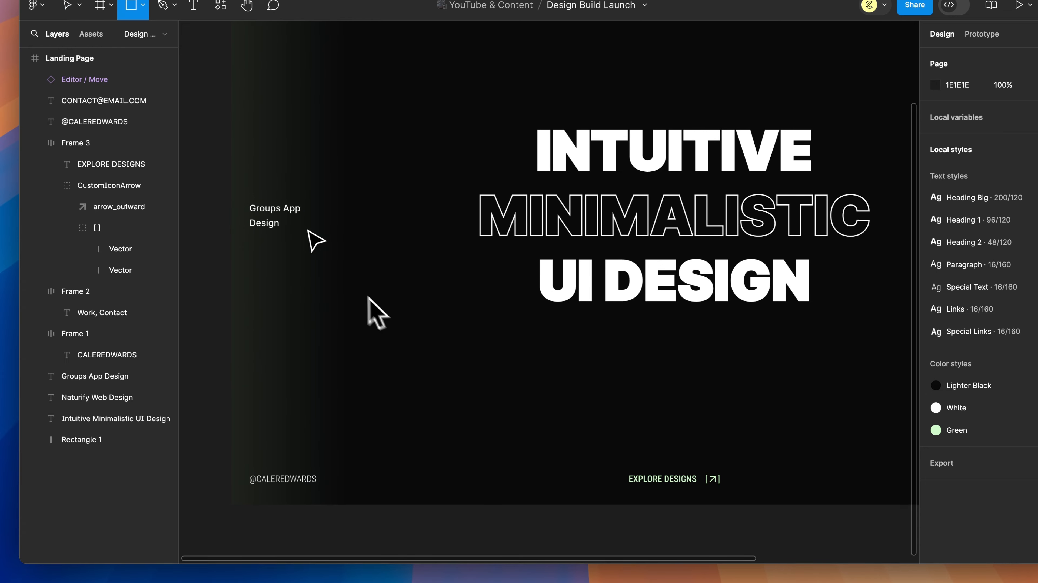
{"action": "left_click_drag", "start_coordinate": [321, 252], "coordinate": [548, 385]}
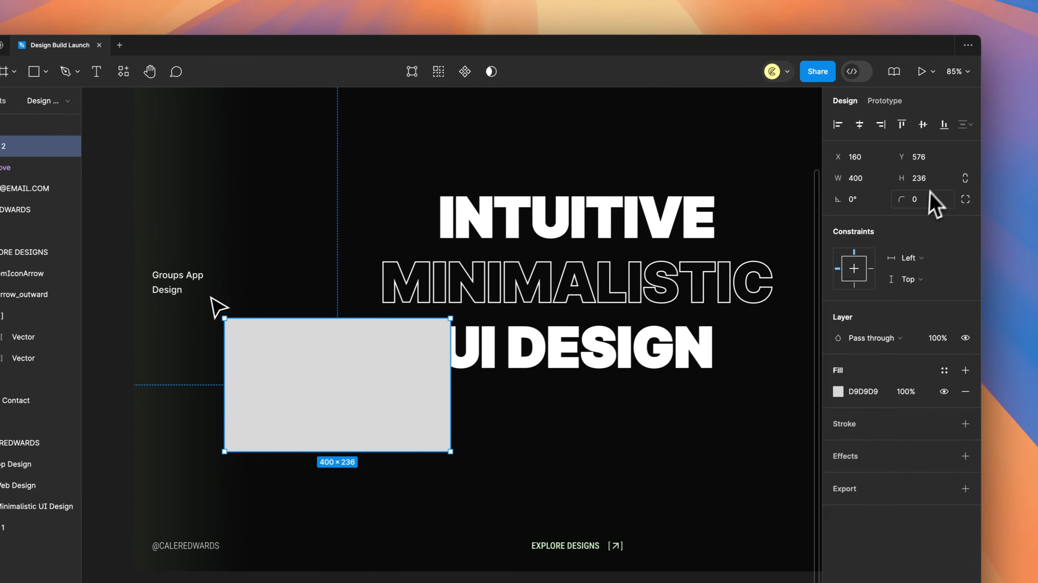
{"action": "left_click", "coordinate": [1018, 132]}
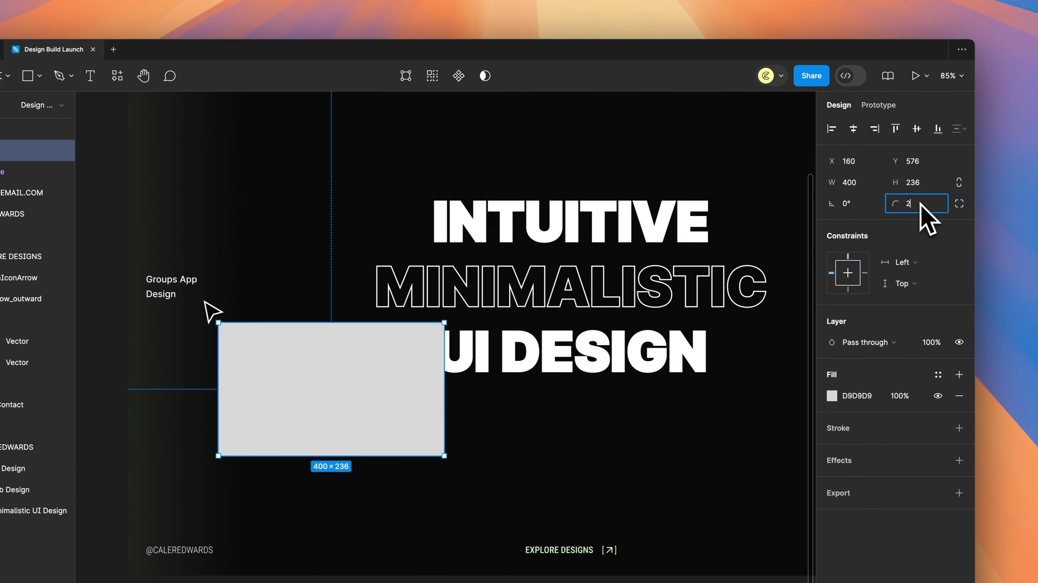
{"action": "type", "text": "24"}
{"action": "key", "text": "Return"}
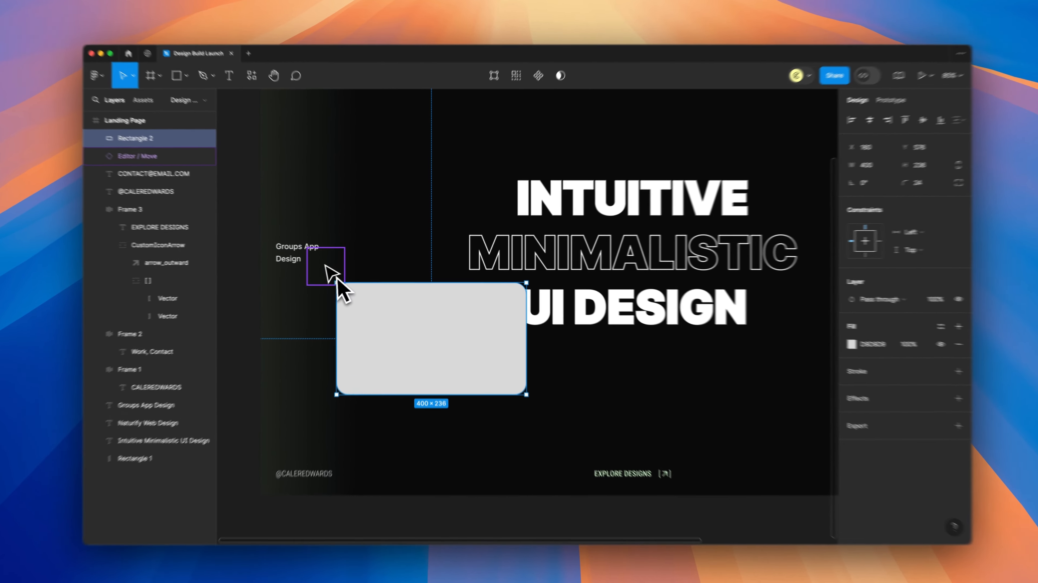
Move the cursor icon and the rounded rectangle down together, bringing the rectangle to X 161, Y 603
{"action": "left_click", "coordinate": [338, 277], "text": "shift"}
{"action": "left_click_drag", "start_coordinate": [391, 320], "coordinate": [393, 332]}
{"action": "left_click", "coordinate": [383, 350]}
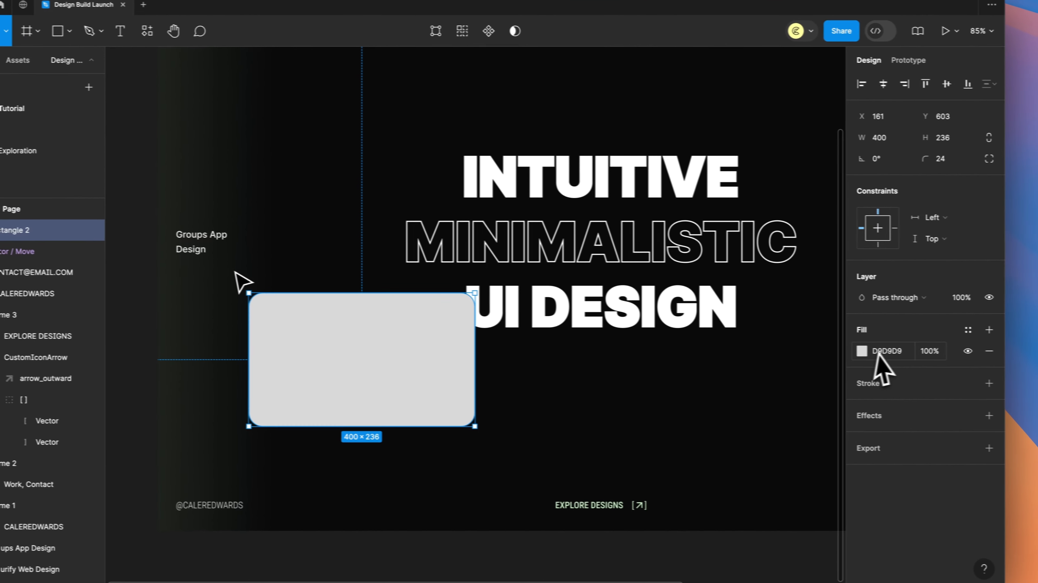
Fill the rounded rectangle with the image CS1_HEADER.png and shift it slightly to X 168, Y 612
{"action": "left_click", "coordinate": [861, 351]}
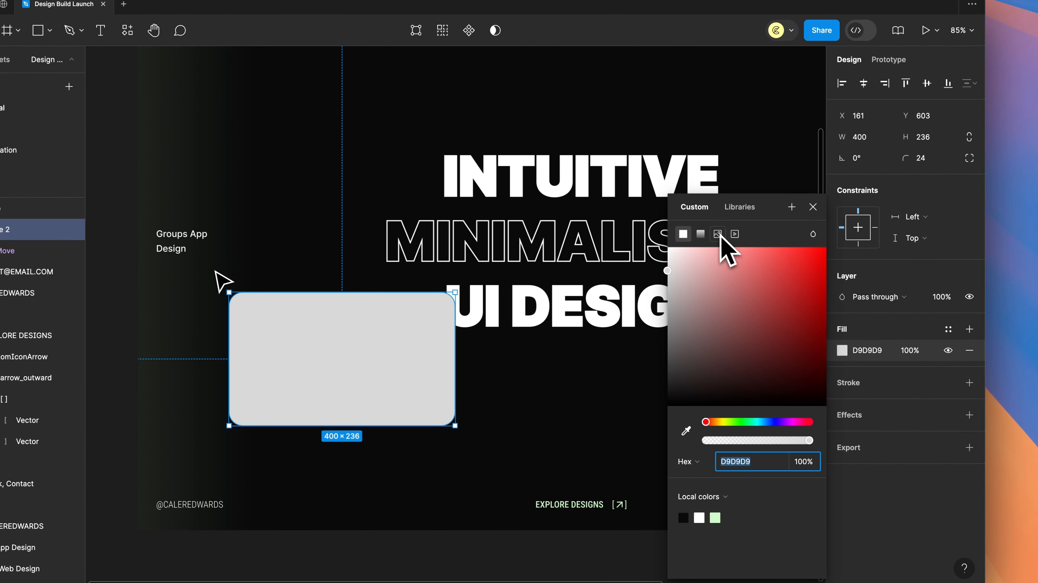
{"action": "left_click", "coordinate": [737, 234]}
{"action": "left_click", "coordinate": [747, 329]}
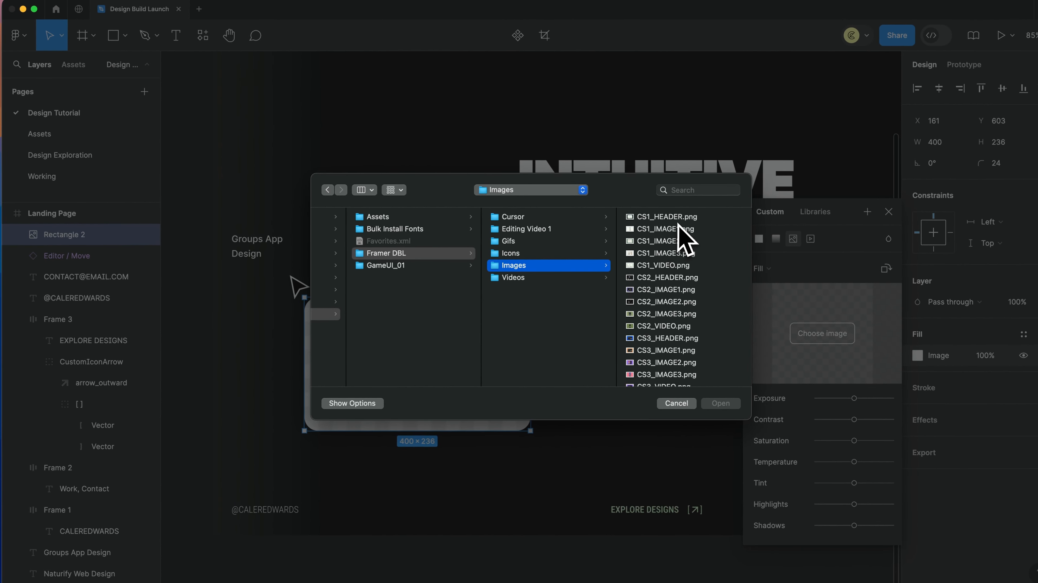
{"action": "scroll", "coordinate": [682, 228], "scroll_direction": "down", "scroll_amount": 1}
{"action": "left_click", "coordinate": [659, 217]}
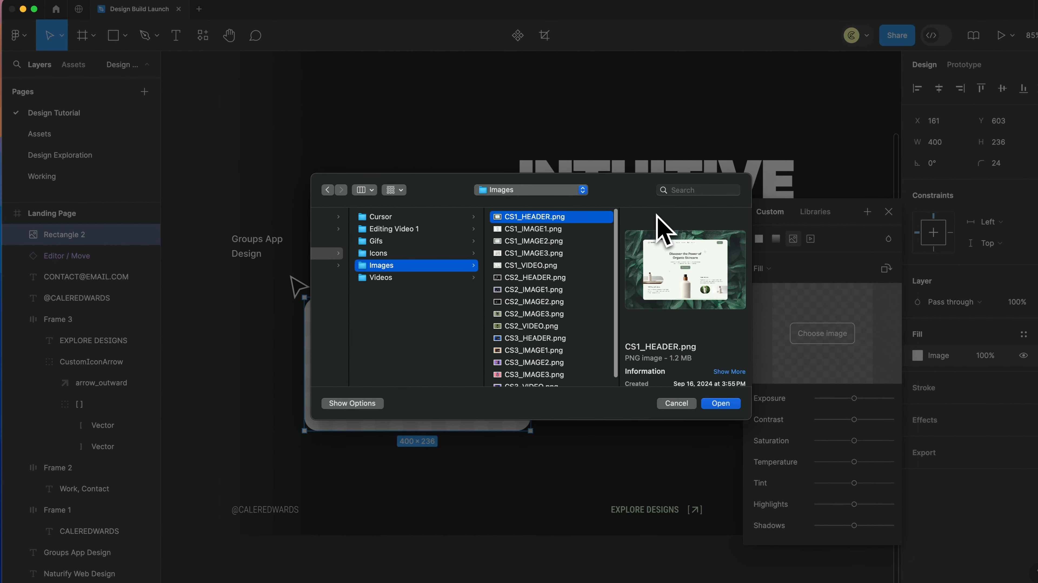
{"action": "left_click", "coordinate": [721, 403]}
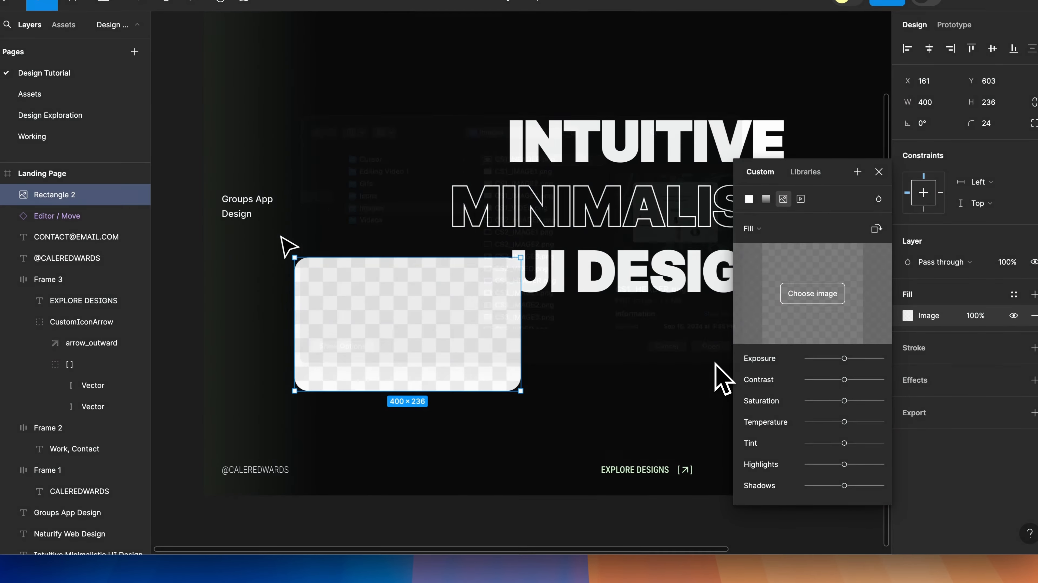
{"action": "left_click_drag", "start_coordinate": [485, 325], "coordinate": [489, 329]}
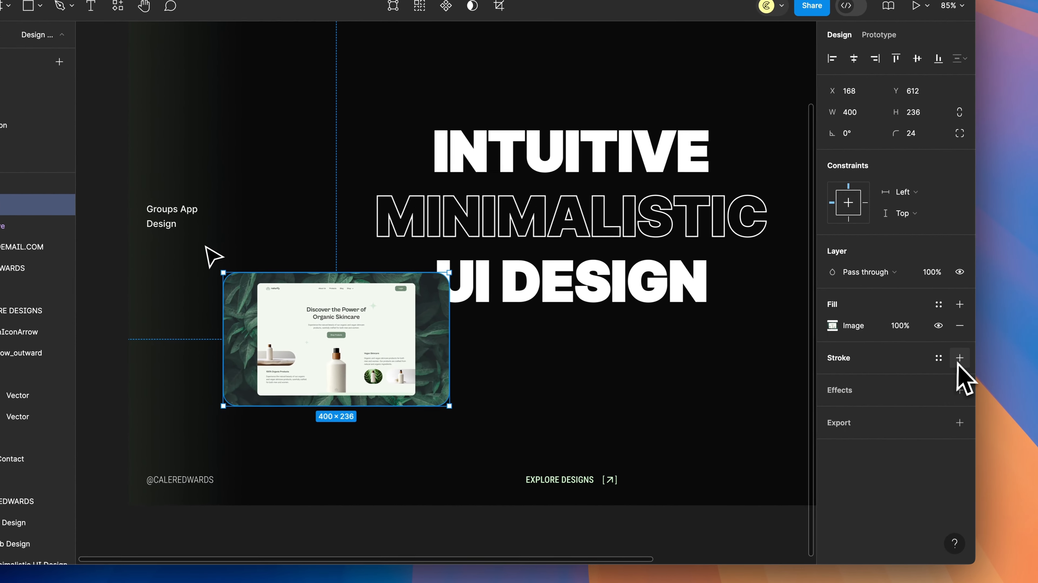
Add a white FFFFFF stroke at 25% opacity to the preview image rectangle and align it outside
{"action": "left_click", "coordinate": [960, 359]}
{"action": "left_click", "coordinate": [831, 378]}
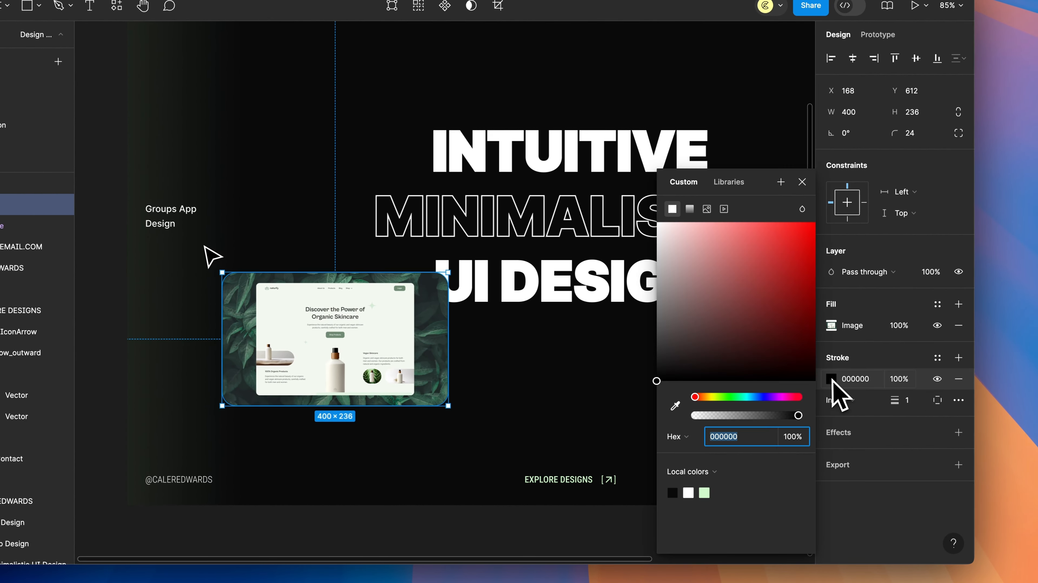
{"action": "left_click_drag", "start_coordinate": [686, 282], "coordinate": [630, 214]}
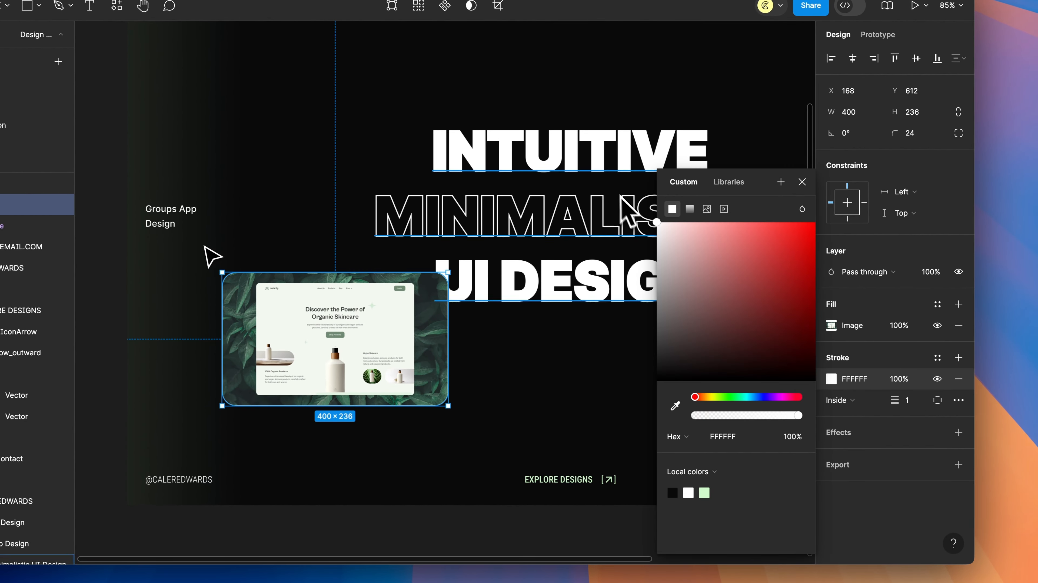
{"action": "left_click", "coordinate": [801, 444]}
{"action": "type", "text": "25"}
{"action": "key", "text": "Return"}
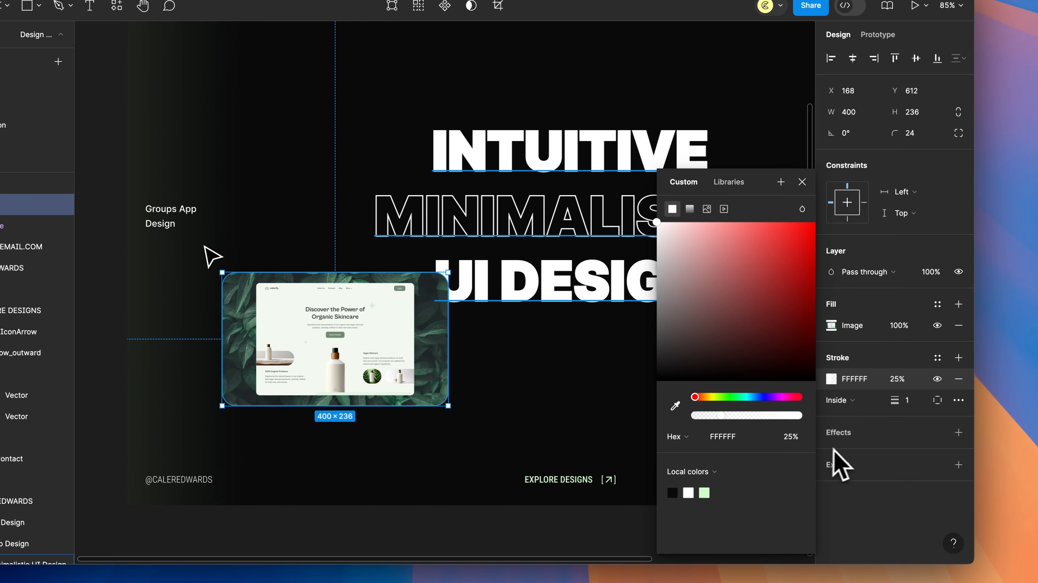
{"action": "left_click", "coordinate": [840, 401]}
{"action": "left_click", "coordinate": [846, 417]}
{"action": "left_click", "coordinate": [514, 401]}
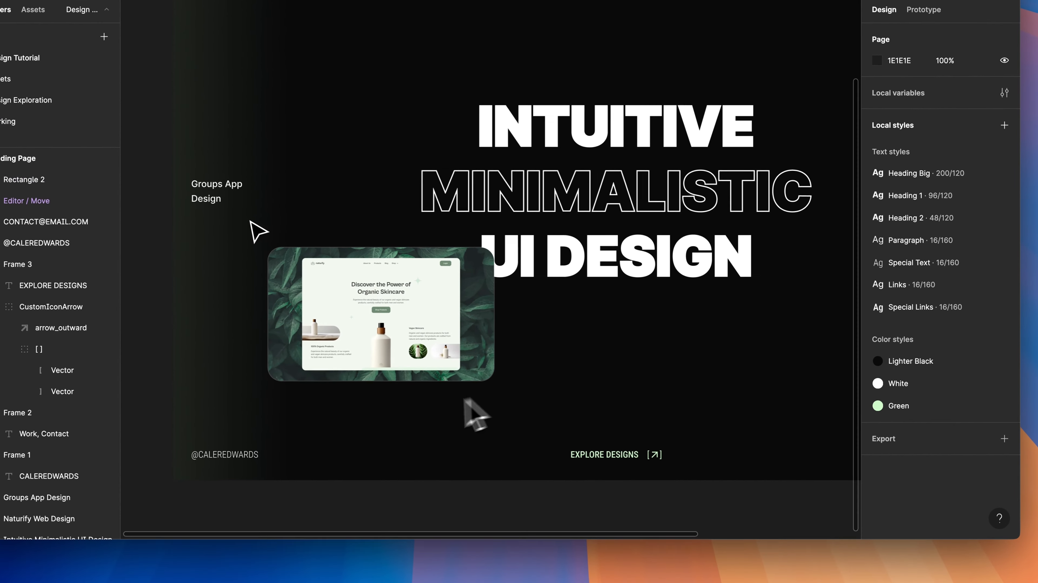
Set the preview image rectangle's stroke opacity to 50%
{"action": "scroll", "coordinate": [405, 413], "scroll_direction": "up", "scroll_amount": 5}
{"action": "left_click", "coordinate": [604, 342]}
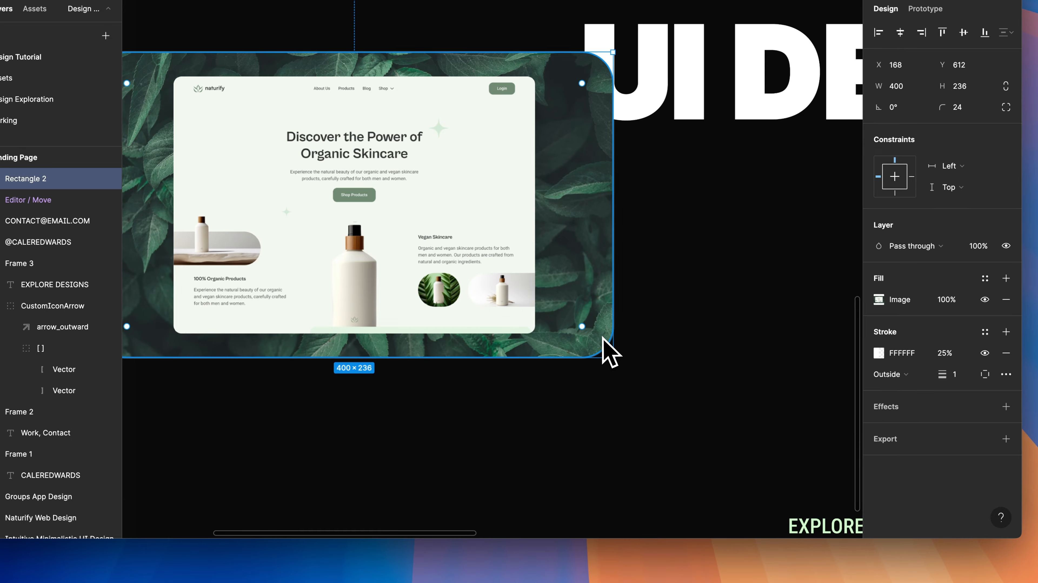
{"action": "left_click", "coordinate": [955, 356]}
{"action": "type", "text": "50"}
{"action": "key", "text": "Return"}
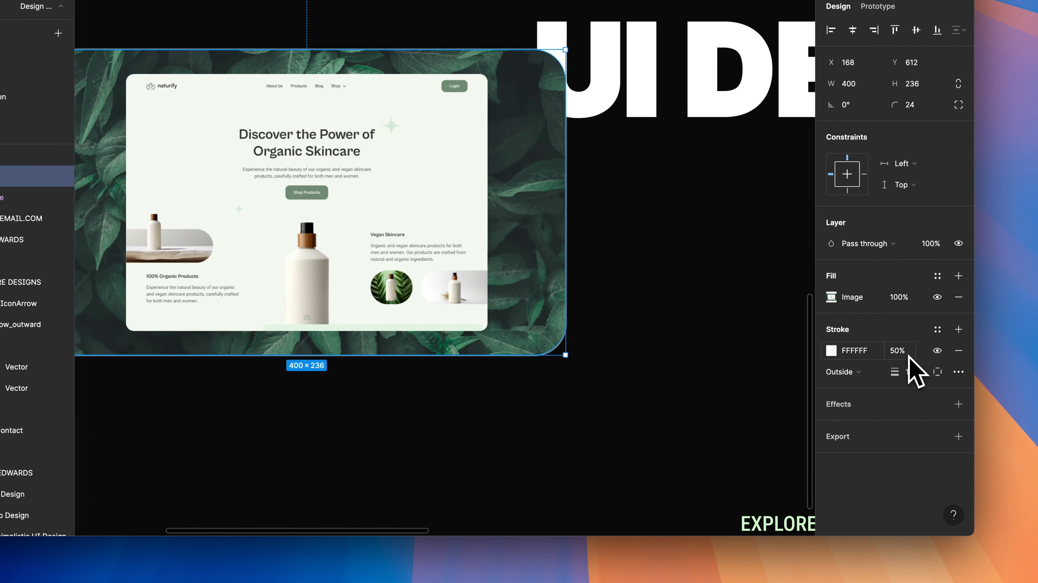
{"action": "left_click", "coordinate": [764, 348]}
{"action": "scroll", "coordinate": [765, 347], "scroll_direction": "down", "scroll_amount": 6}
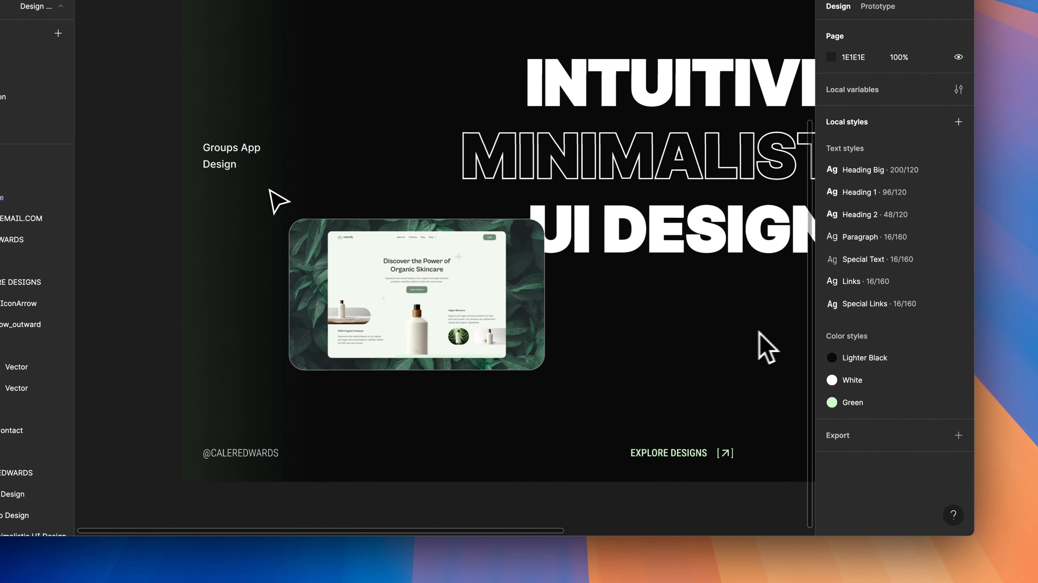
{"action": "scroll", "coordinate": [672, 347], "scroll_direction": "down", "scroll_amount": 2}
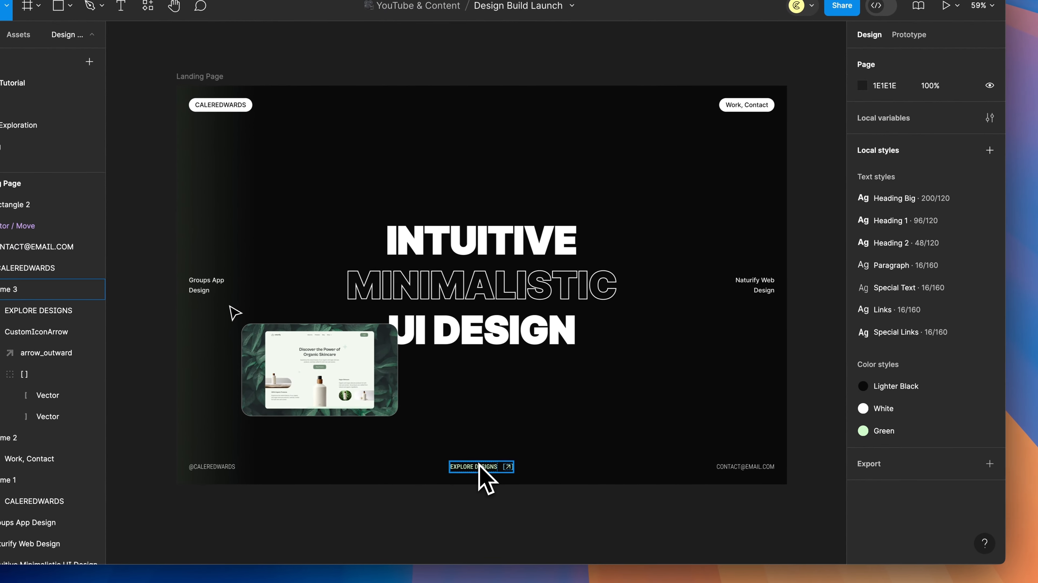
{"action": "left_click", "coordinate": [481, 466]}
{"action": "left_click", "coordinate": [751, 69]}
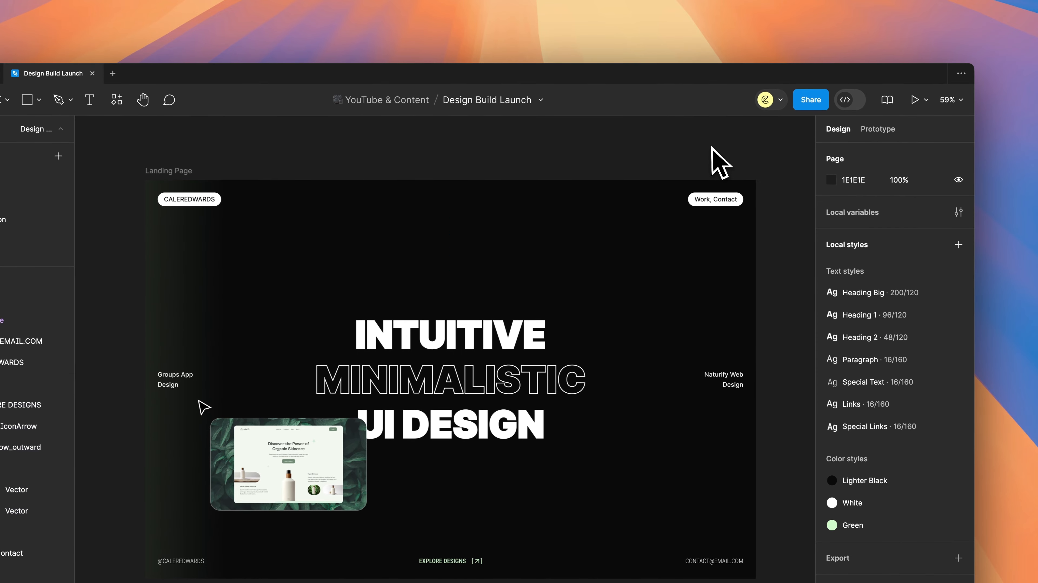
{"action": "scroll", "coordinate": [711, 146], "scroll_direction": "down", "scroll_amount": 5}
{"action": "scroll", "coordinate": [711, 146], "scroll_direction": "right", "scroll_amount": 5}
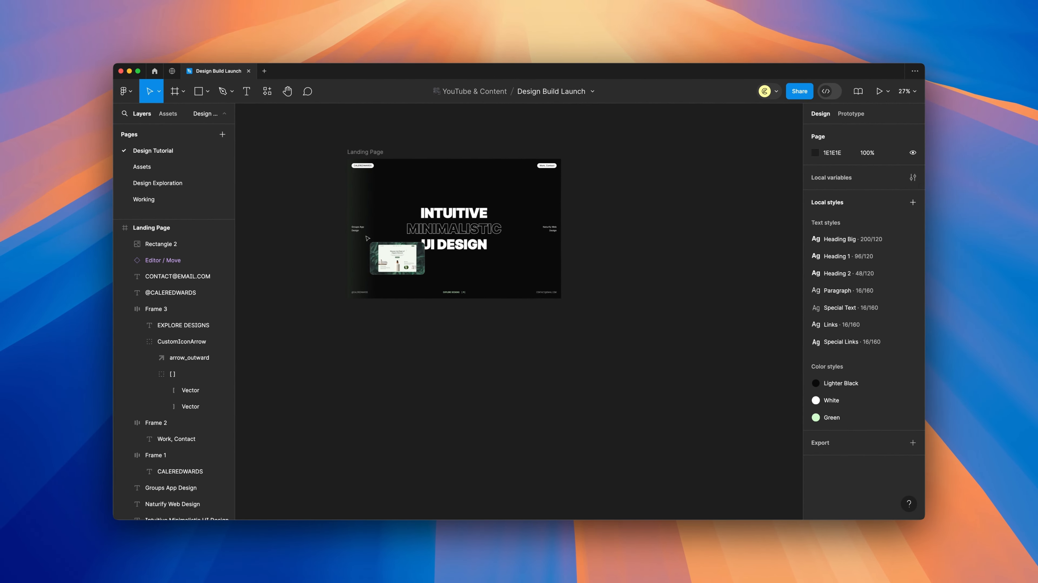
{"action": "left_click_drag", "start_coordinate": [367, 238], "coordinate": [418, 255]}
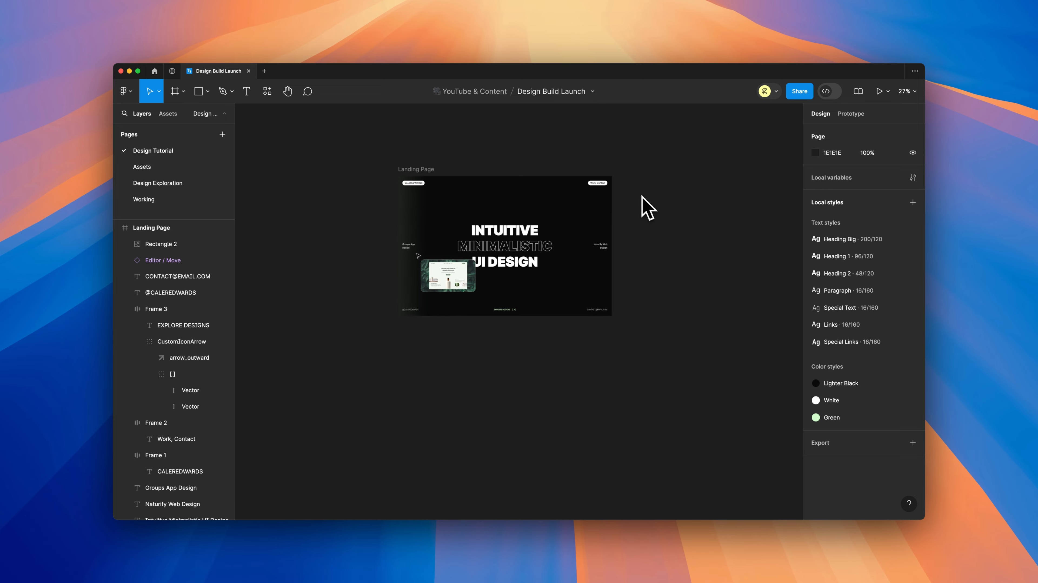
{"action": "scroll", "coordinate": [545, 186], "scroll_direction": "up", "scroll_amount": 5}
{"action": "scroll", "coordinate": [540, 181], "scroll_direction": "left", "scroll_amount": 3}
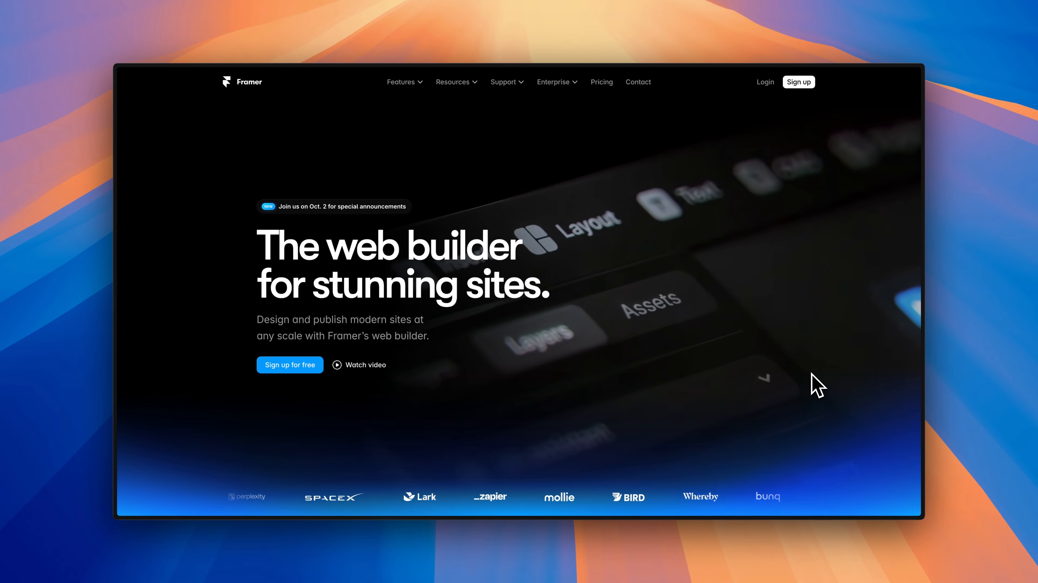
Look through the Framer home page from its hero down to the Templates section
{"action": "scroll", "coordinate": [818, 386], "scroll_direction": "down", "scroll_amount": 8}
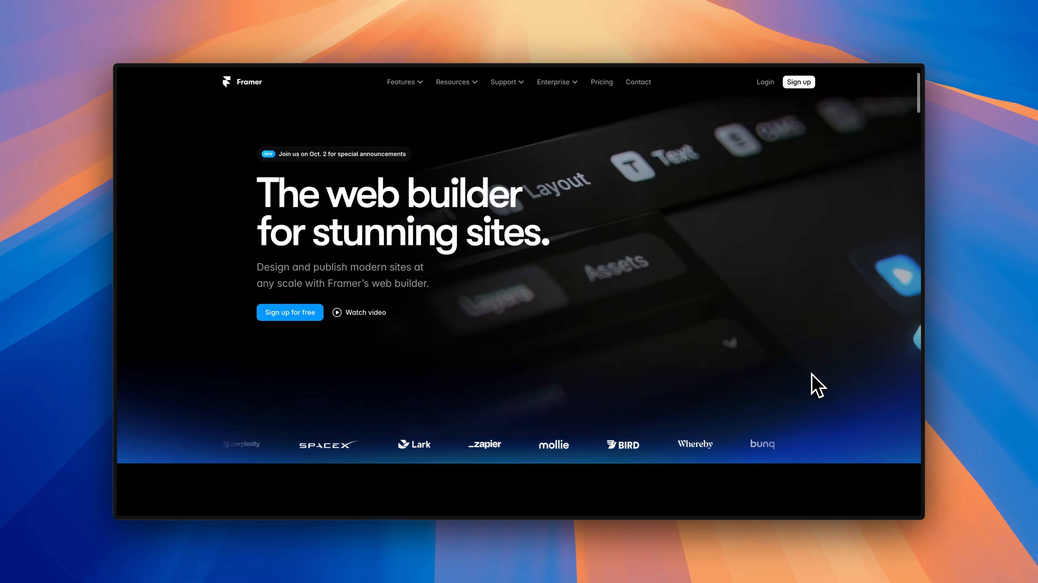
{"action": "scroll", "coordinate": [812, 382], "scroll_direction": "down", "scroll_amount": 10}
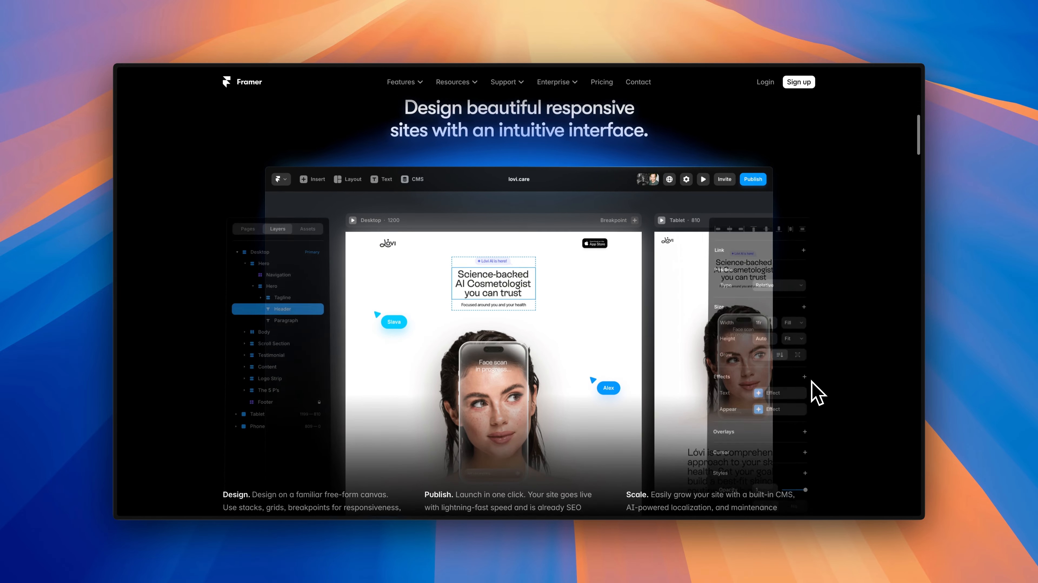
{"action": "scroll", "coordinate": [519, 292], "scroll_direction": "down", "scroll_amount": 10}
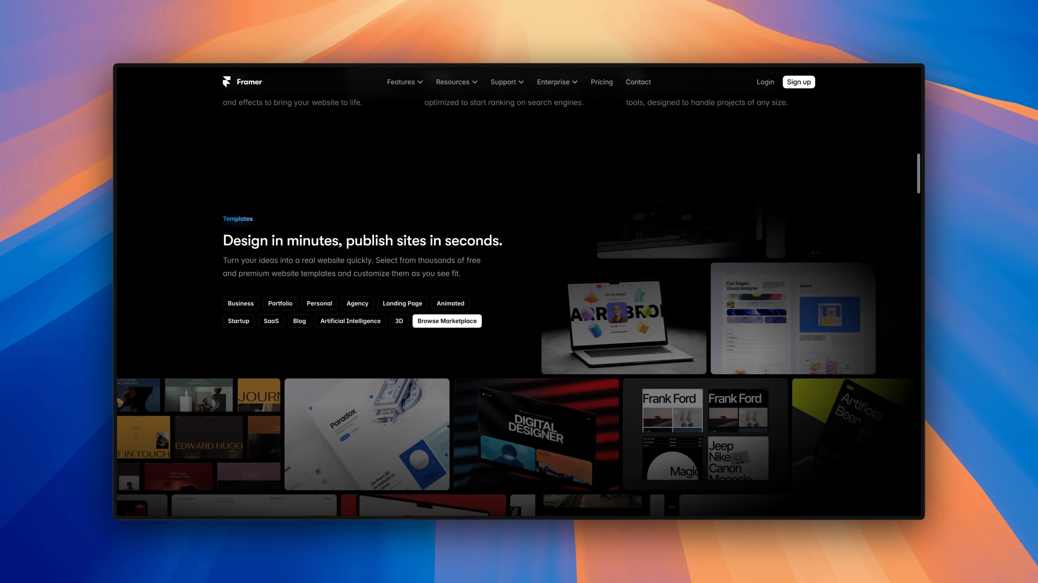